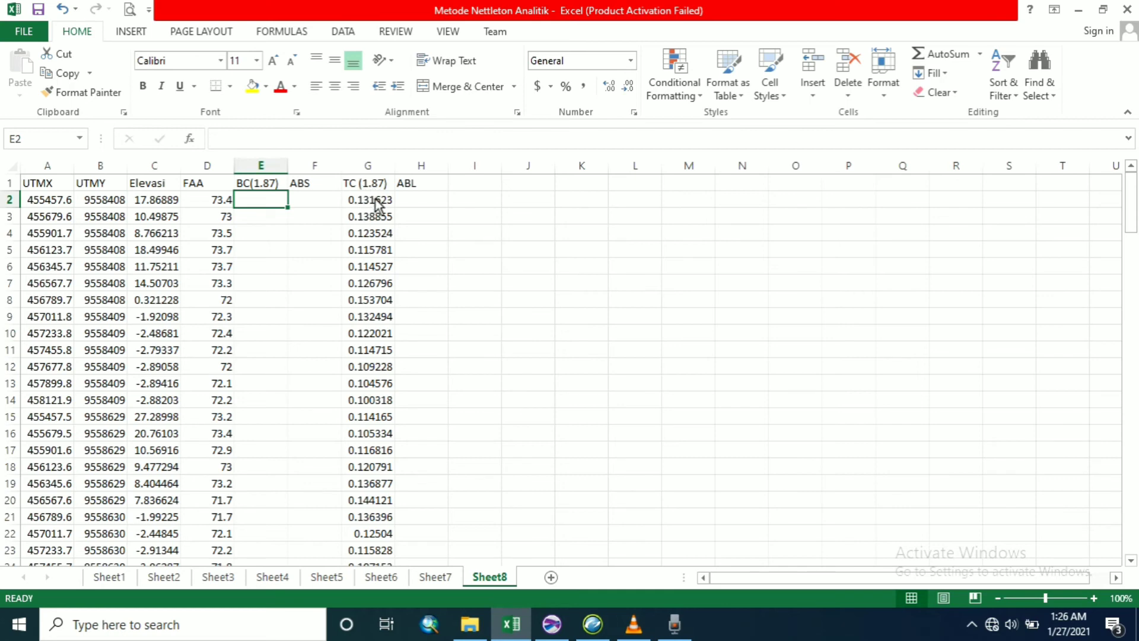
# Calculate the Bouguer correction in E2 with =0.04193*1.87*C2 and fill the formula down the BC(1.87) column
pyautogui.click(414, 200)
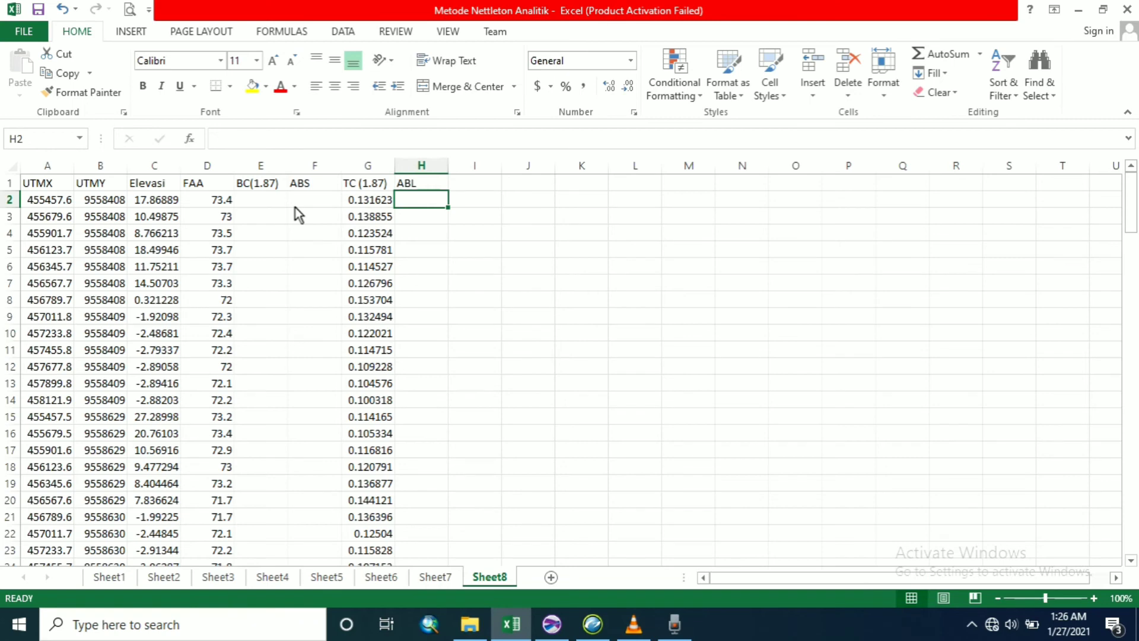
pyautogui.click(255, 199)
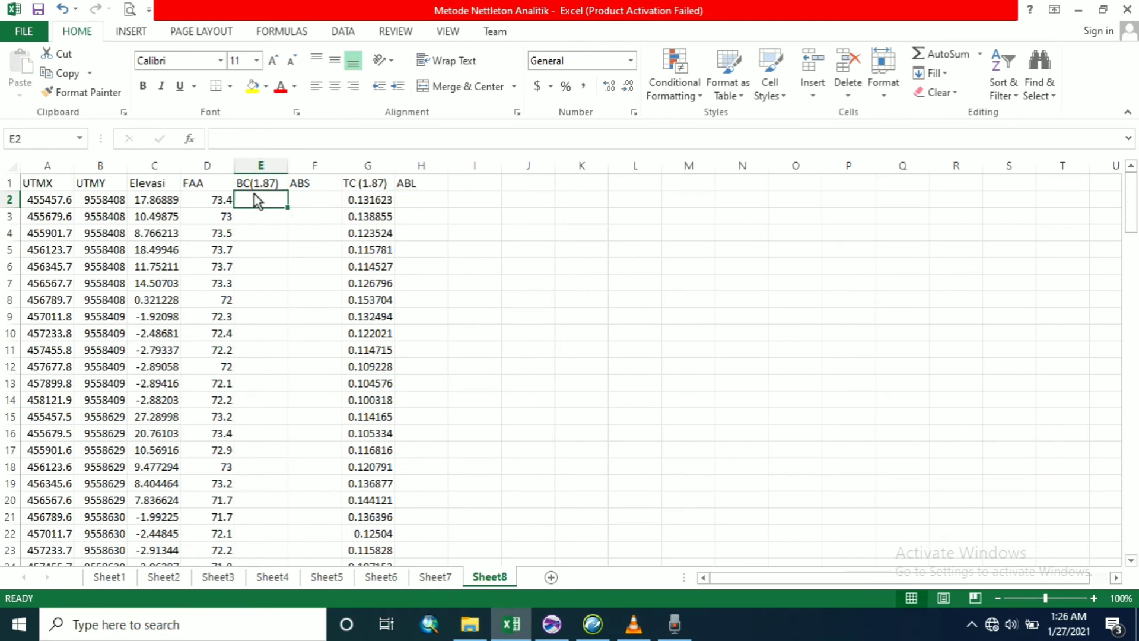
pyautogui.write('=')
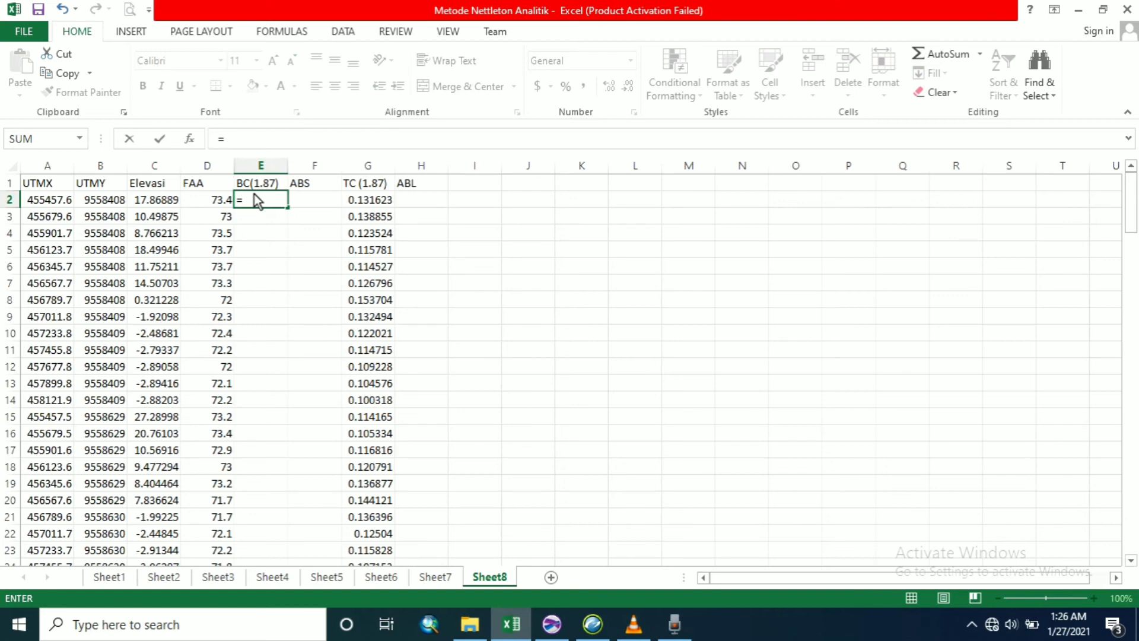
pyautogui.write('0.04193*')
pyautogui.write('1')
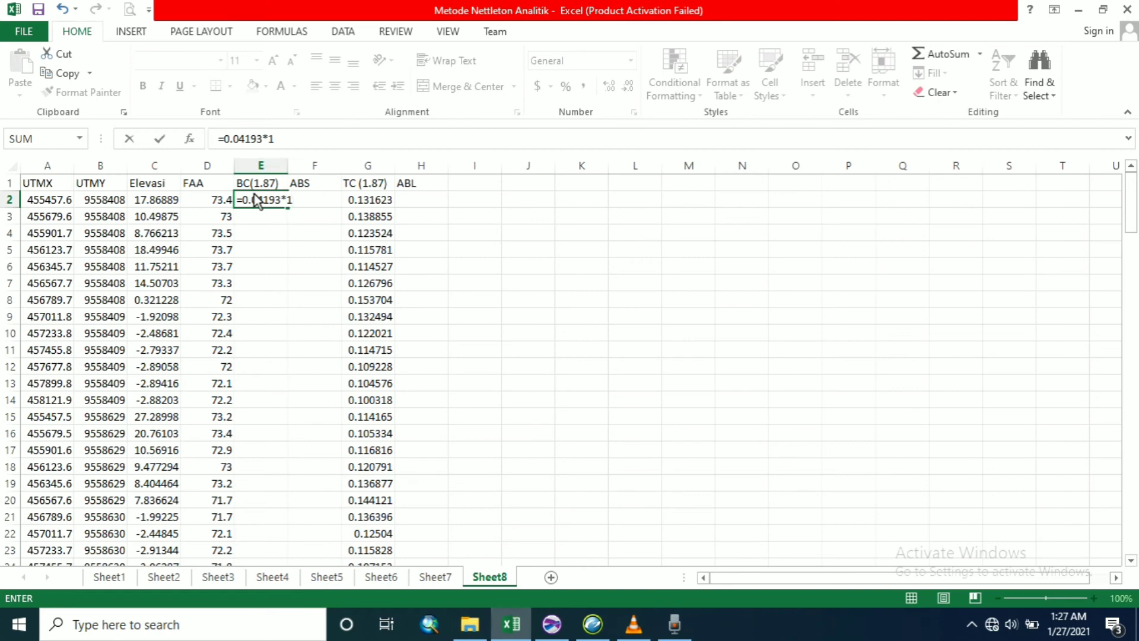
pyautogui.write('.87*')
pyautogui.click(160, 204)
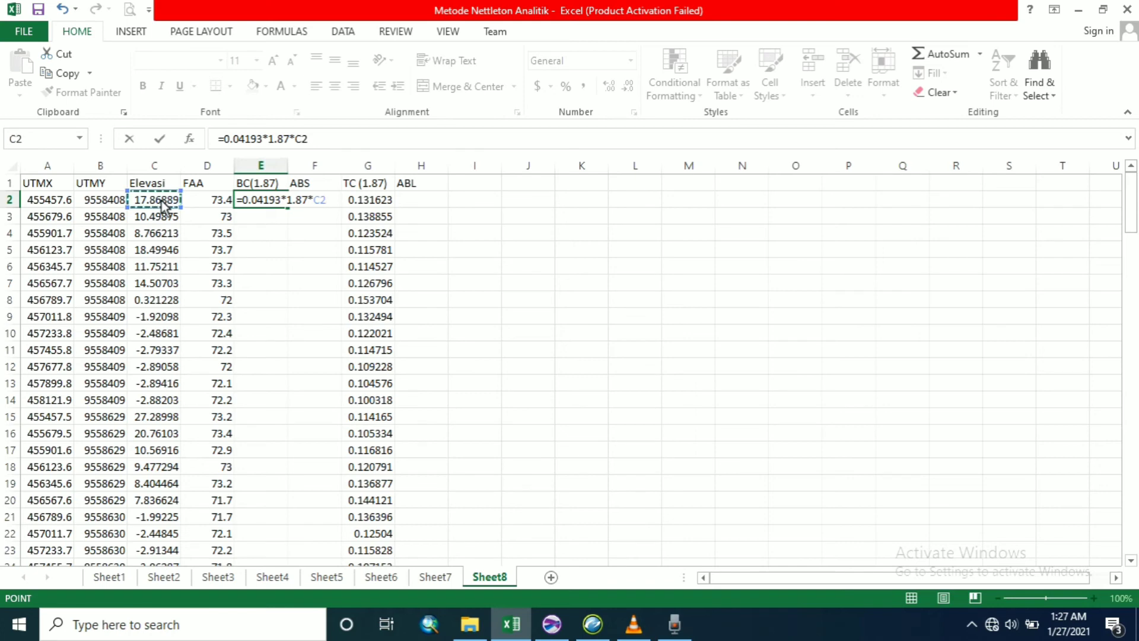
pyautogui.press('Return')
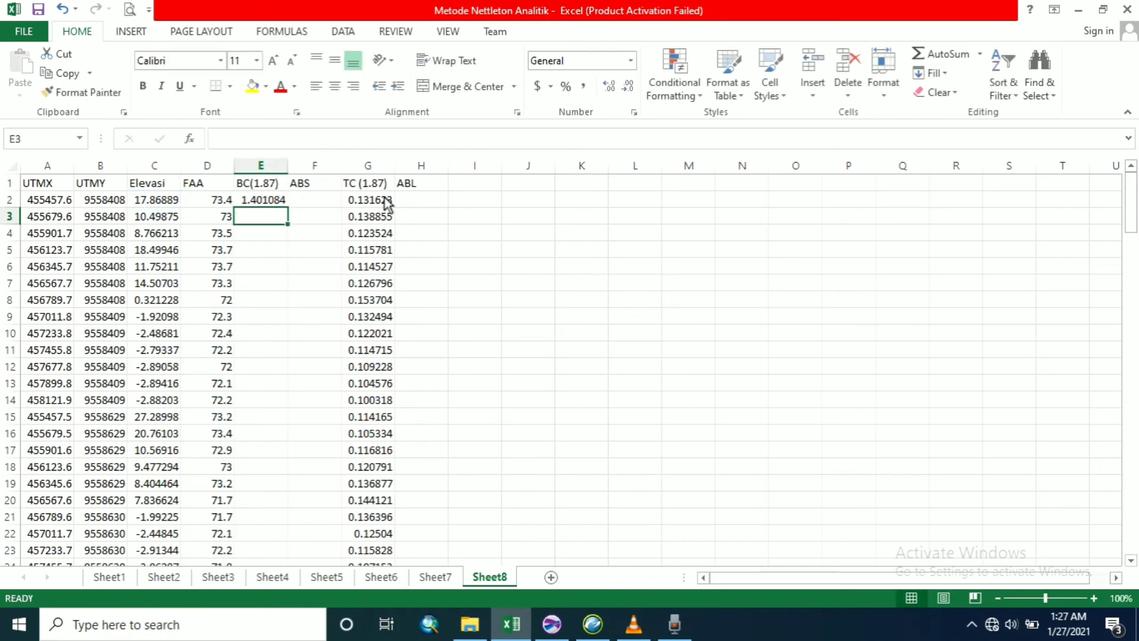
pyautogui.click(284, 206)
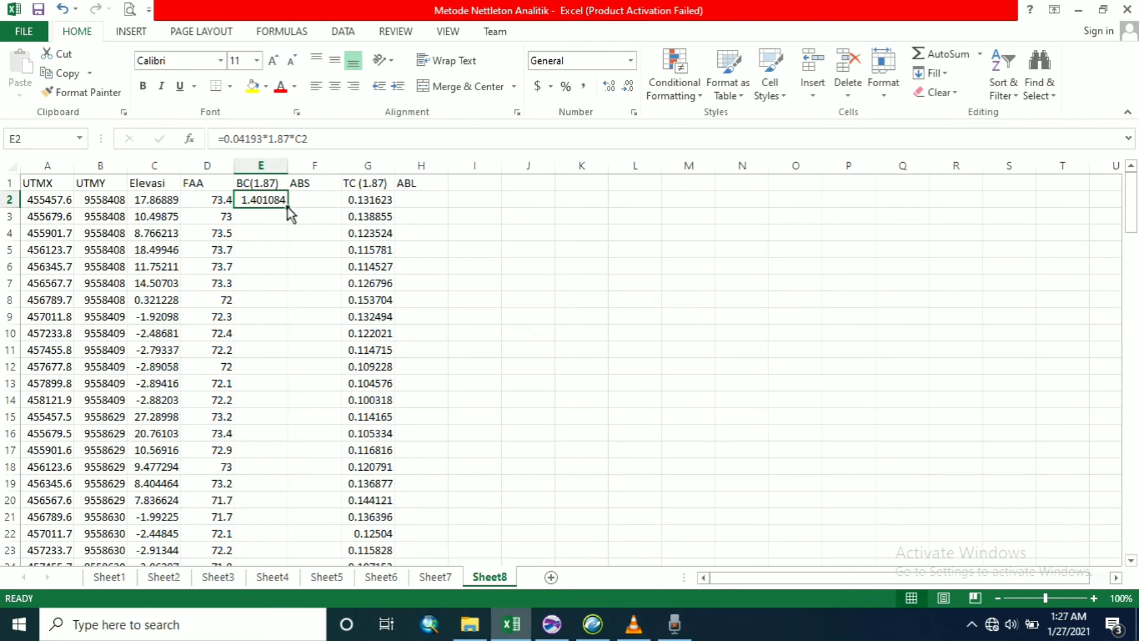
pyautogui.doubleClick(287, 207)
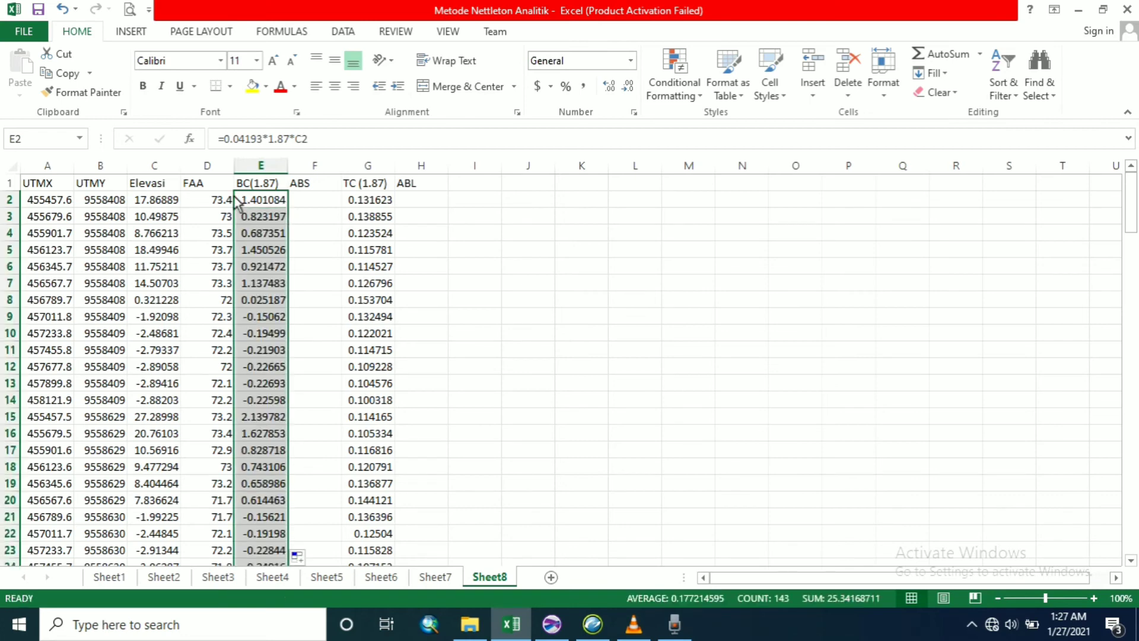
pyautogui.click(260, 234)
# Calculate ABS in F2 as FAA minus BC with =D2-E2 and fill the formula down the column
pyautogui.click(334, 202)
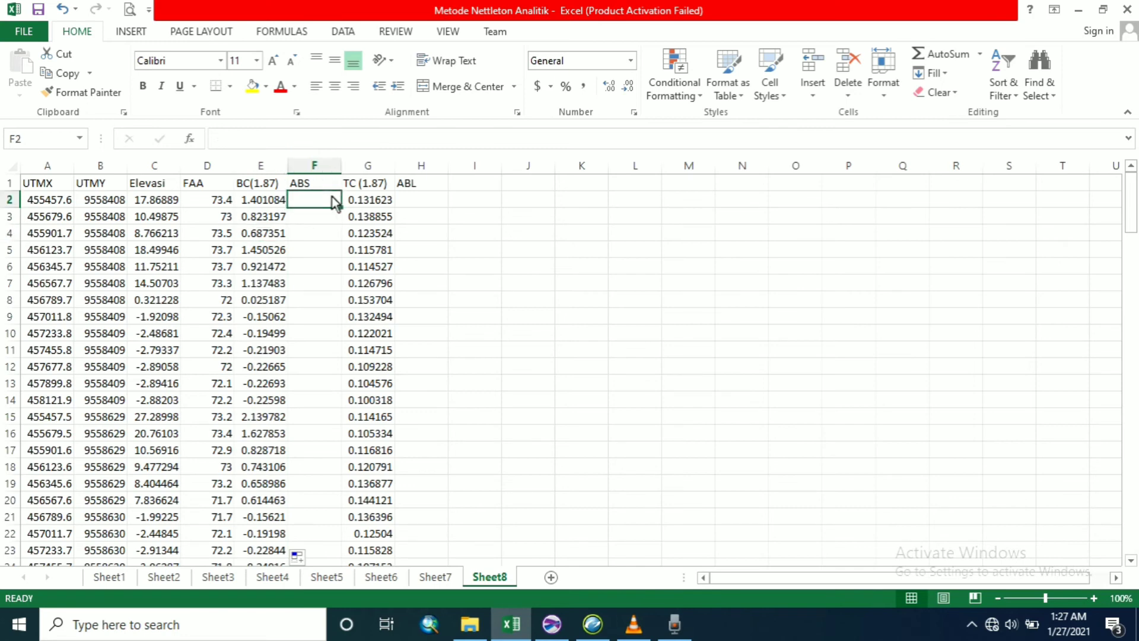
pyautogui.write('=')
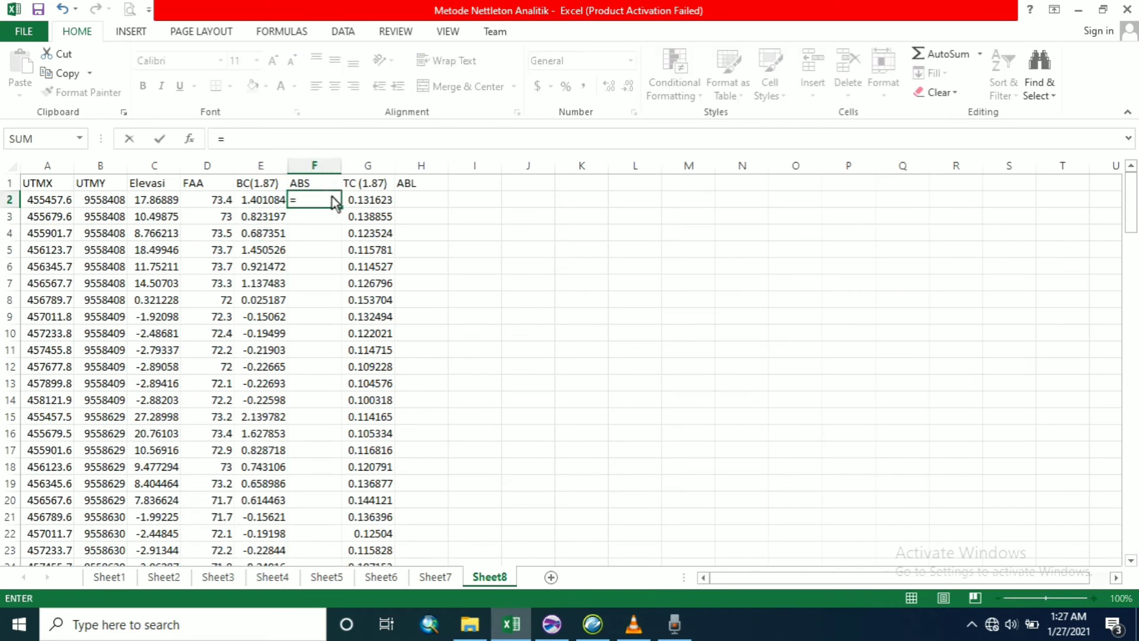
pyautogui.click(208, 202)
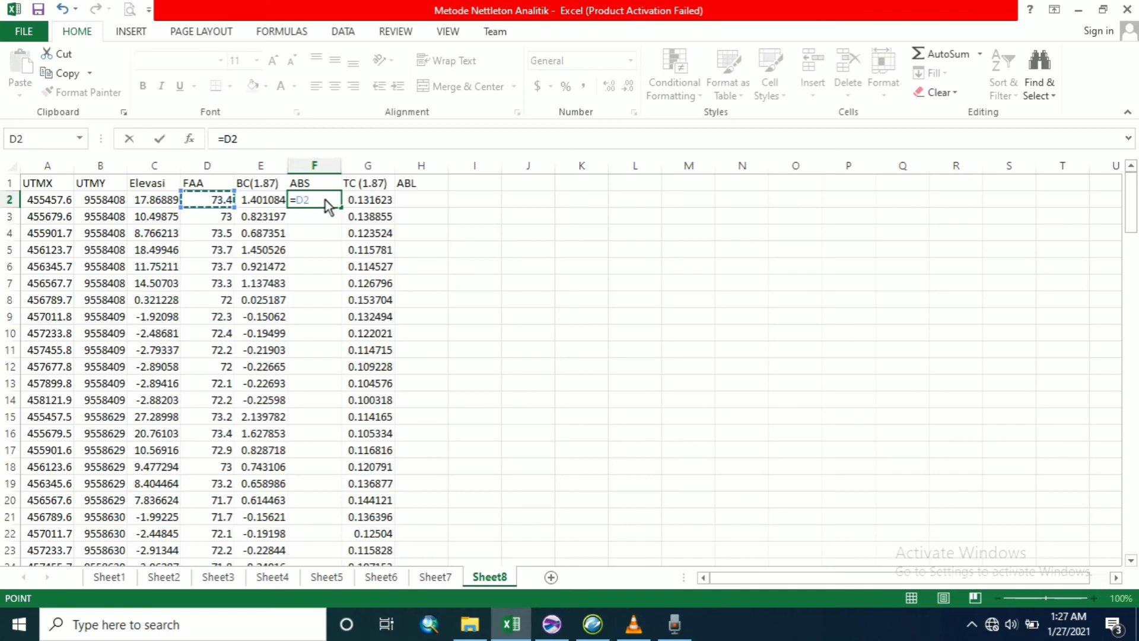
pyautogui.write('-')
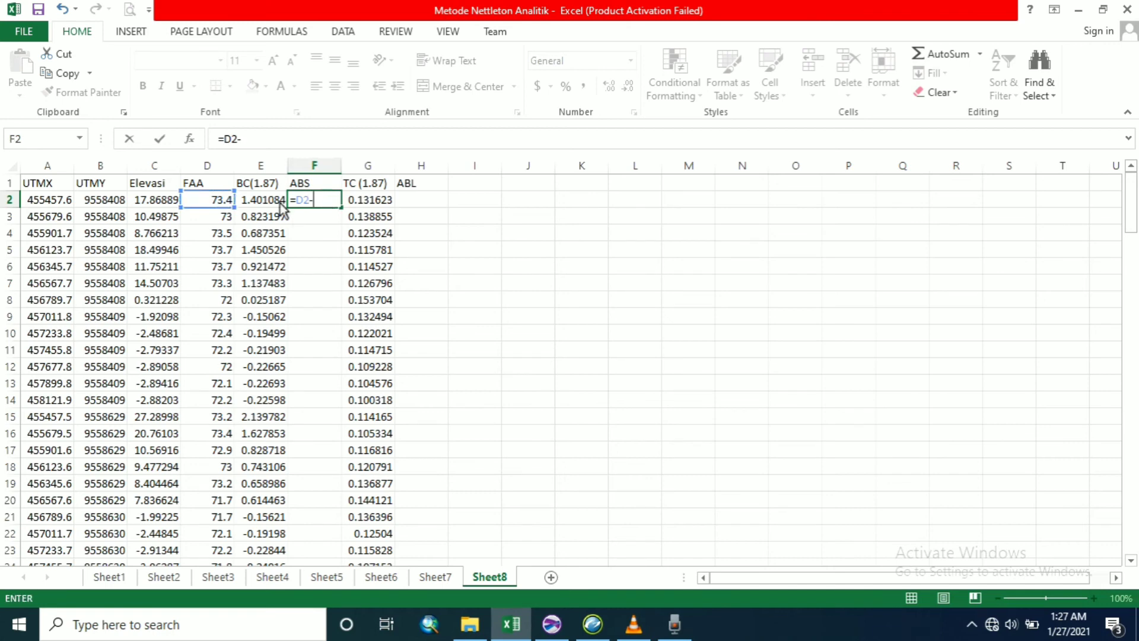
pyautogui.click(262, 205)
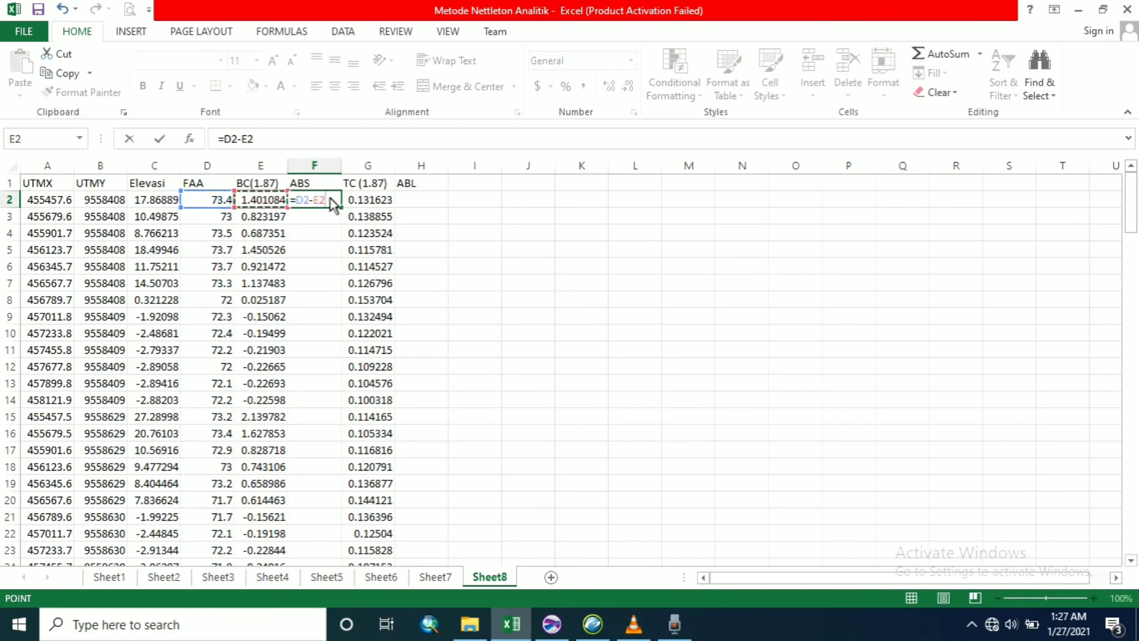
pyautogui.press('Return')
pyautogui.click(329, 201)
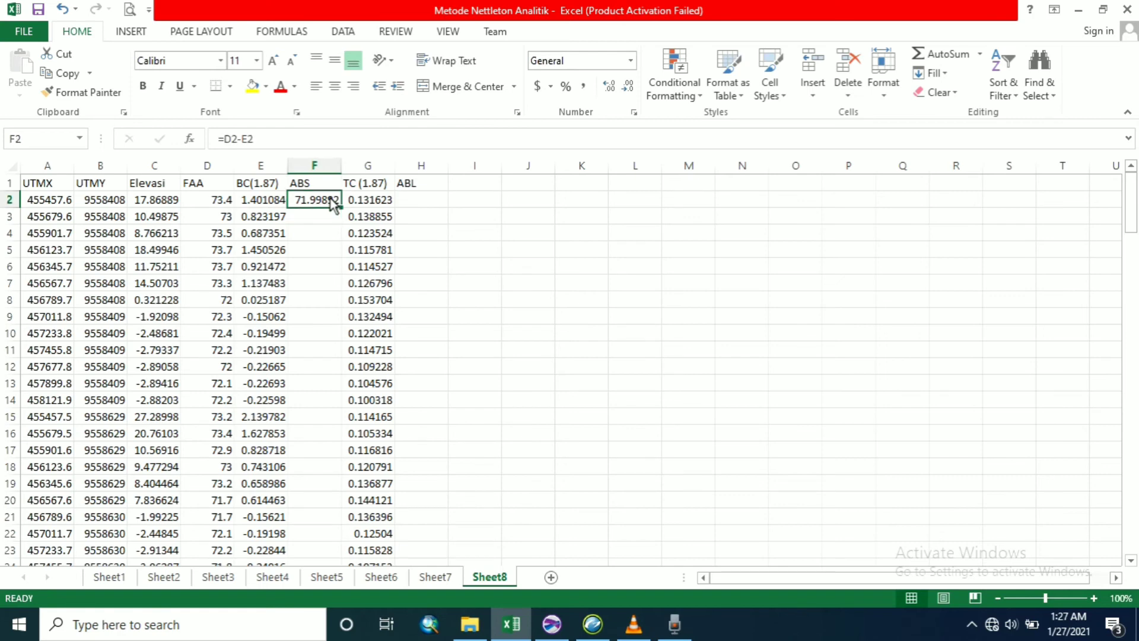
pyautogui.doubleClick(342, 209)
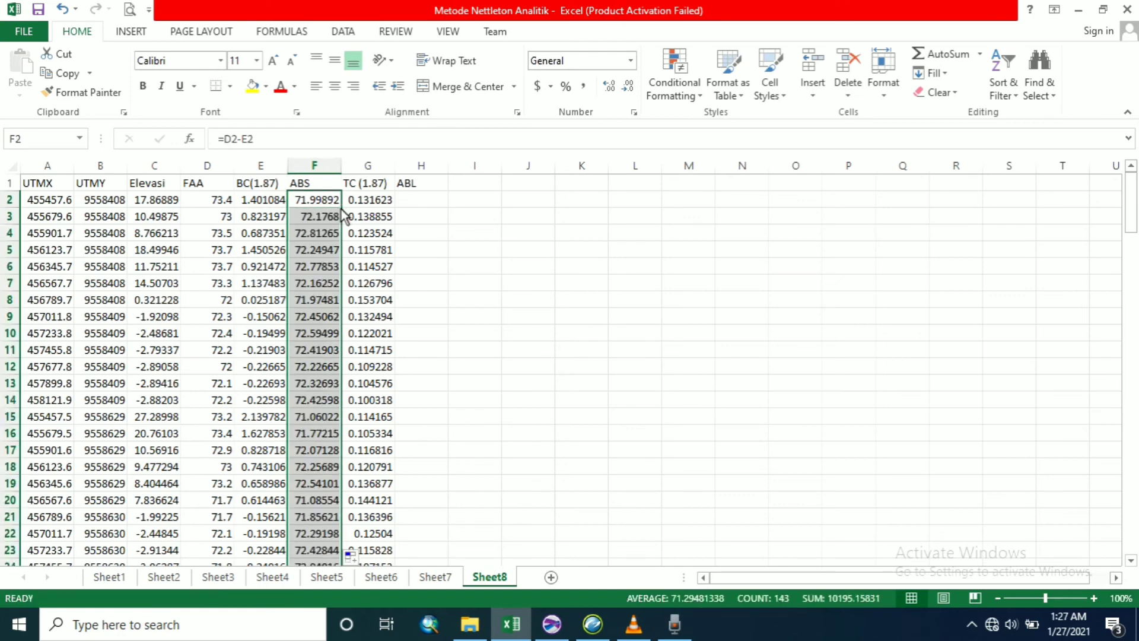
# Calculate ABL in H2 as ABS plus TC with =F2+G2 and fill the formula down the column
pyautogui.click(426, 202)
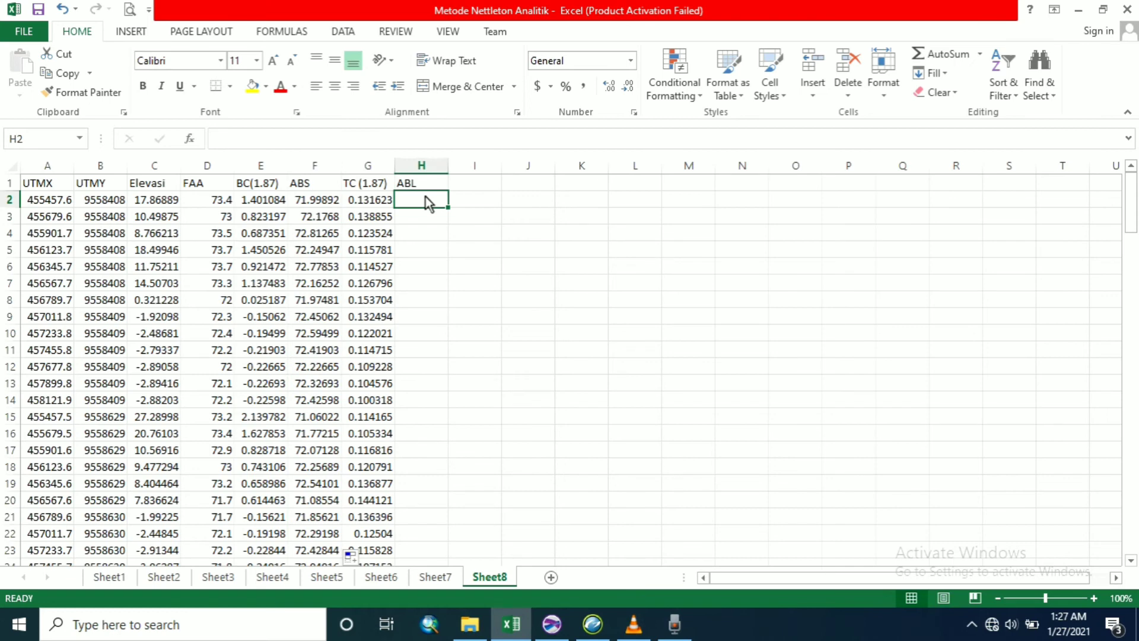
pyautogui.write('=')
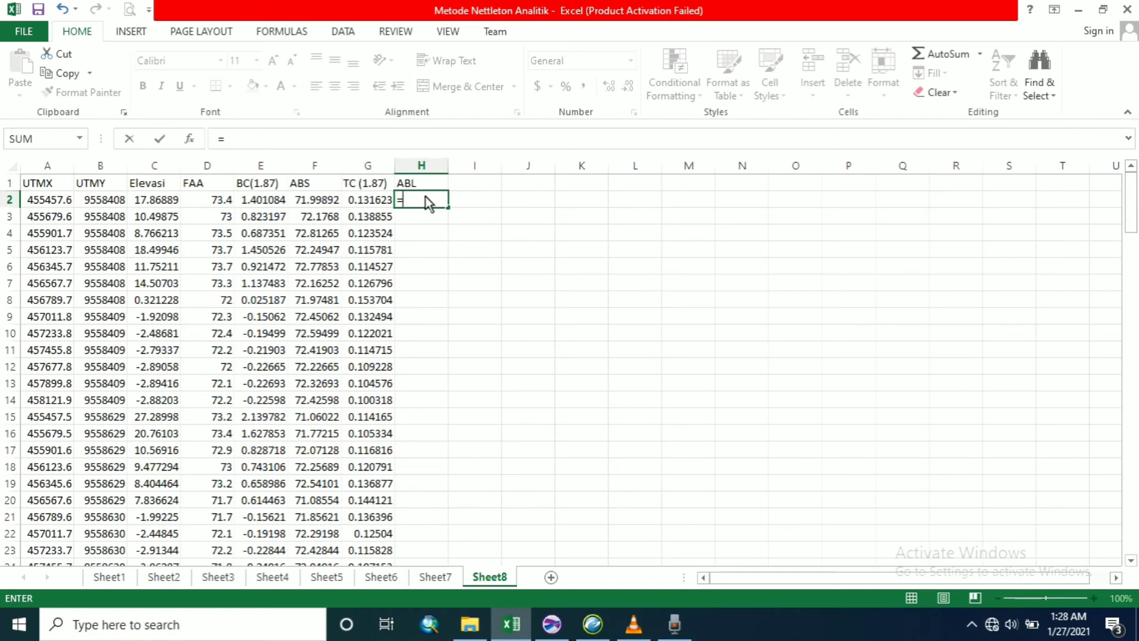
pyautogui.click(313, 202)
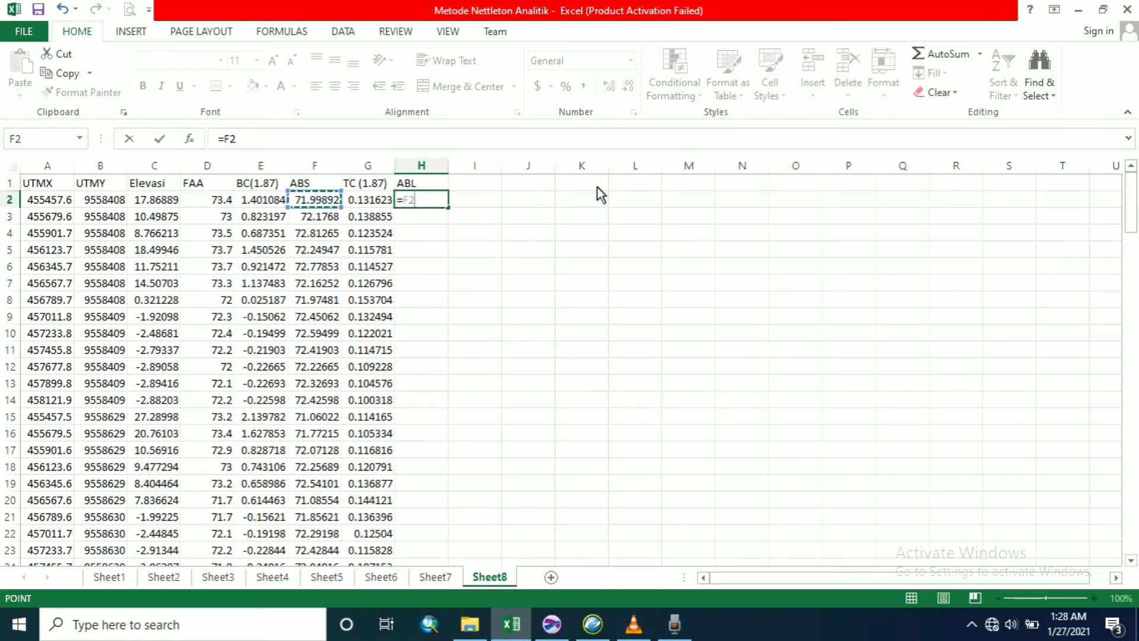
pyautogui.write('+')
pyautogui.click(385, 202)
pyautogui.press('Return')
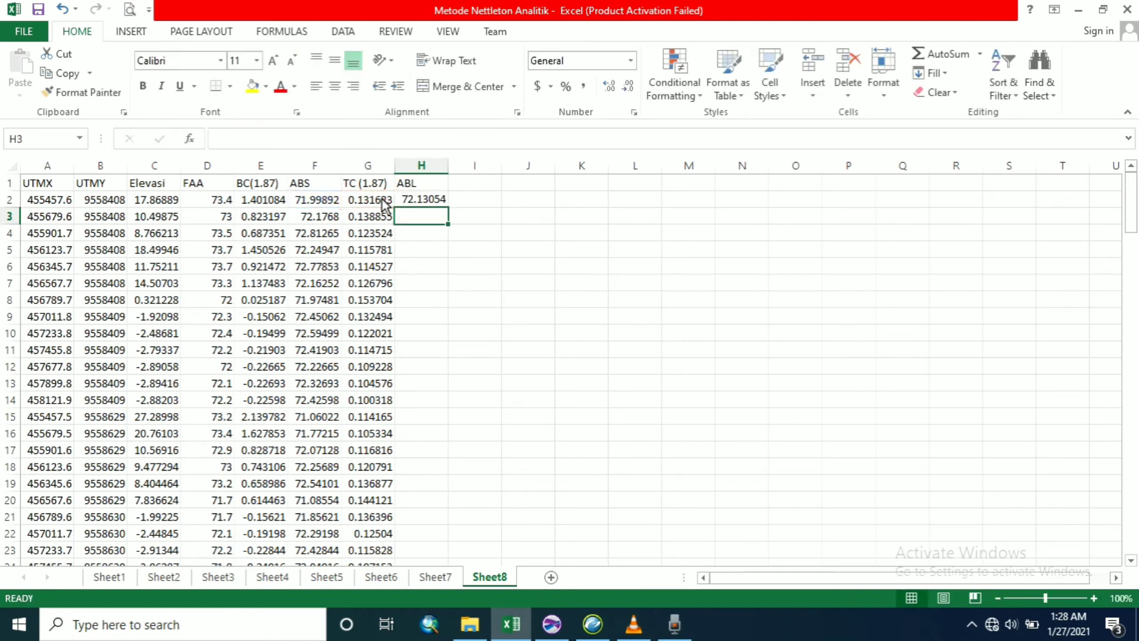
pyautogui.click(442, 203)
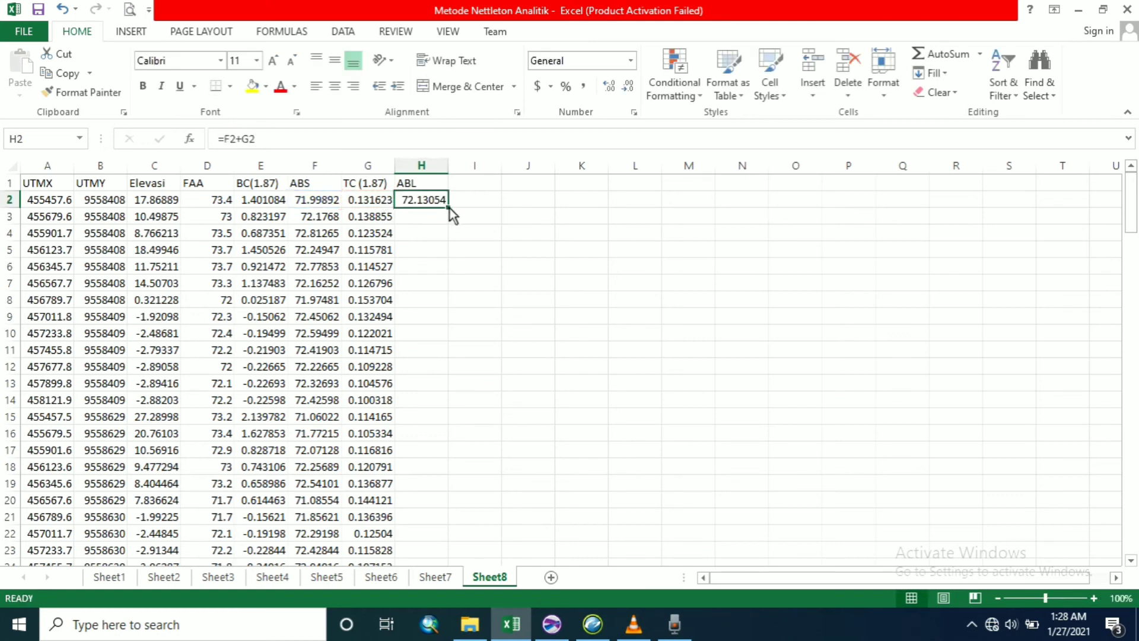
pyautogui.doubleClick(449, 207)
pyautogui.click(543, 221)
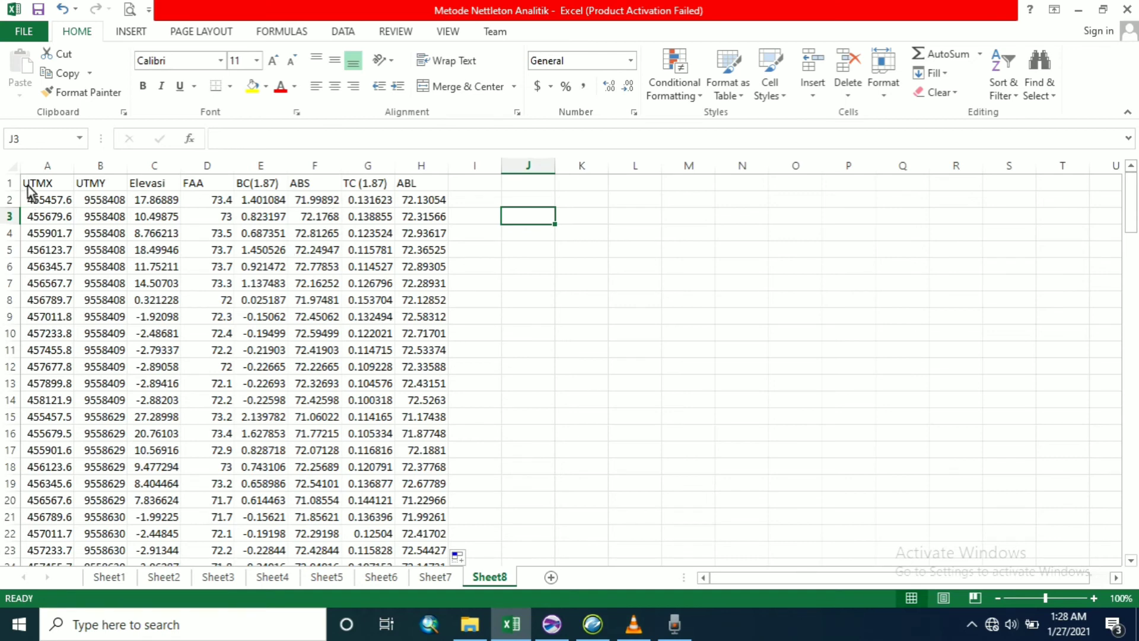
# Copy the whole data table with its headers, from UTMX to ABL, down to row 144
pyautogui.moveTo(28, 189); pyautogui.dragTo(412, 218)
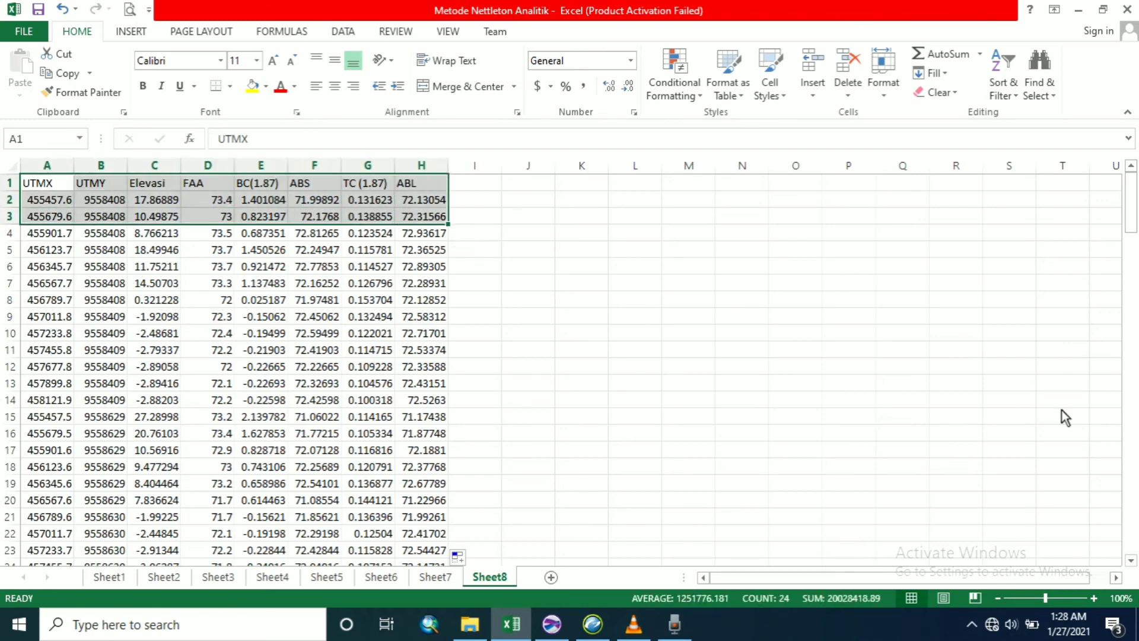
pyautogui.hotkey('ctrl', 'shift', 'Down')
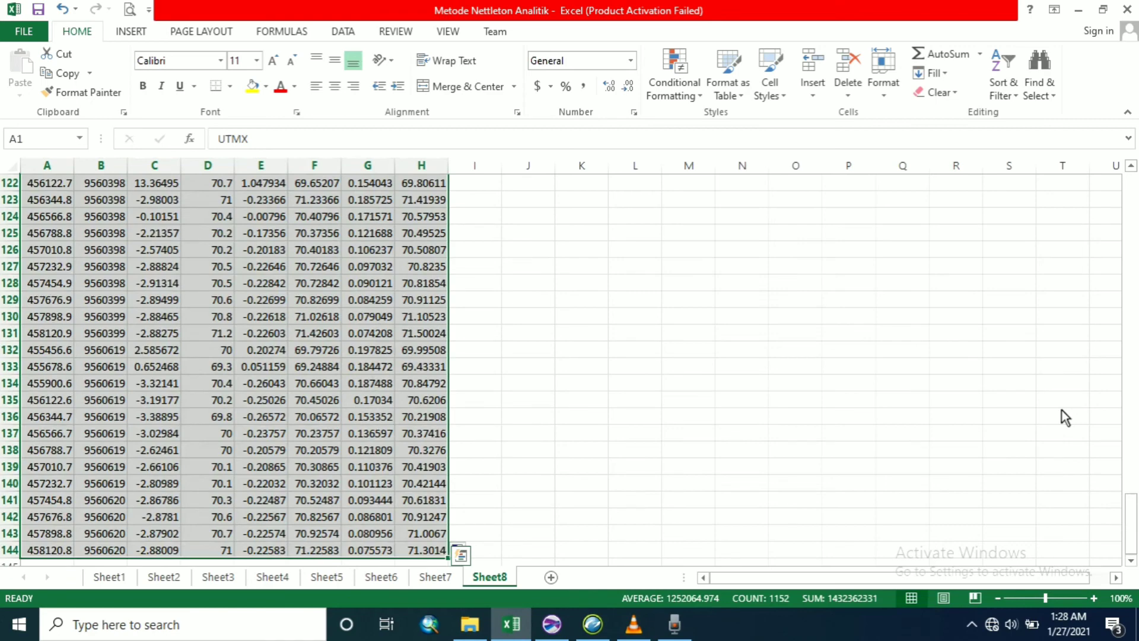
pyautogui.hotkey('ctrl', 'c')
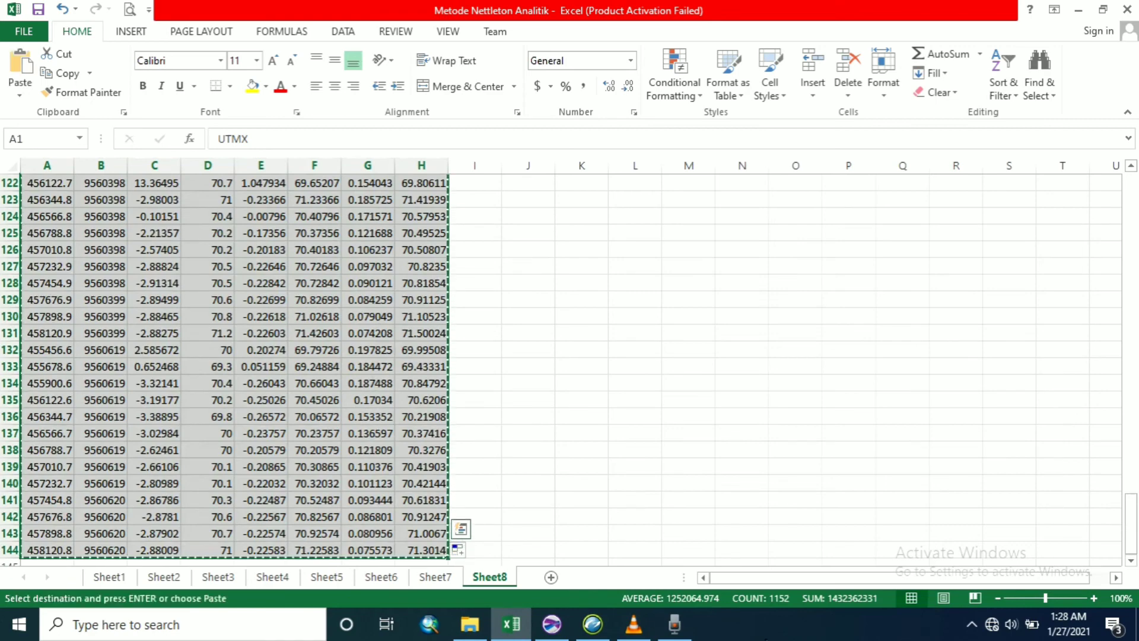
# Switch to File Explorer and create a text document named "ABS dan ABL" in the Koreksi Terrain folder
pyautogui.click(470, 624)
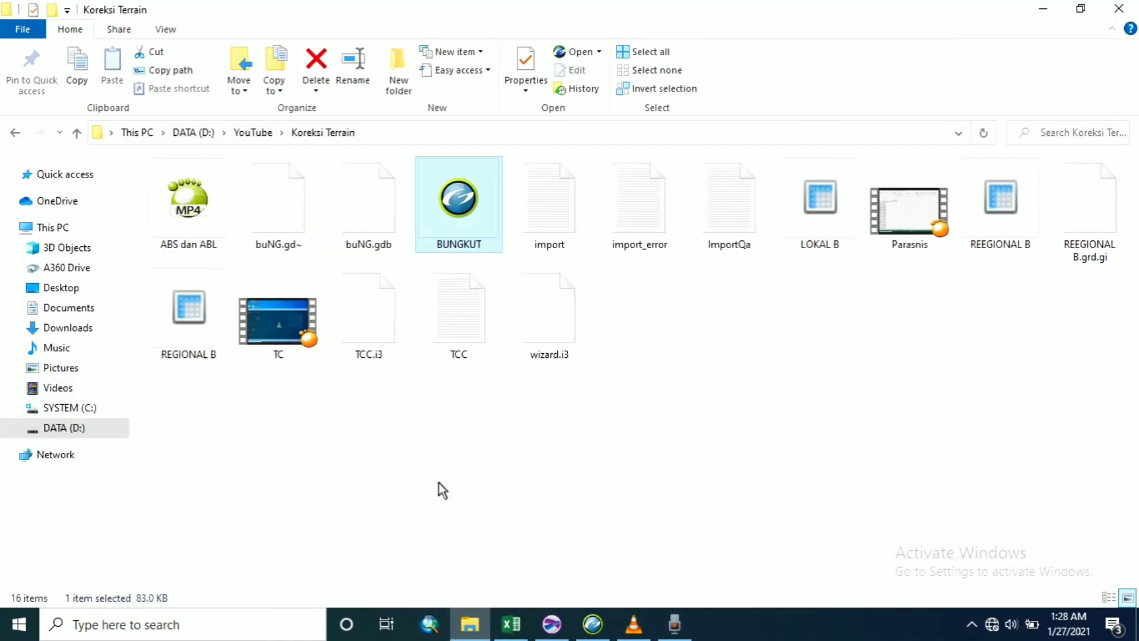
pyautogui.click(646, 316)
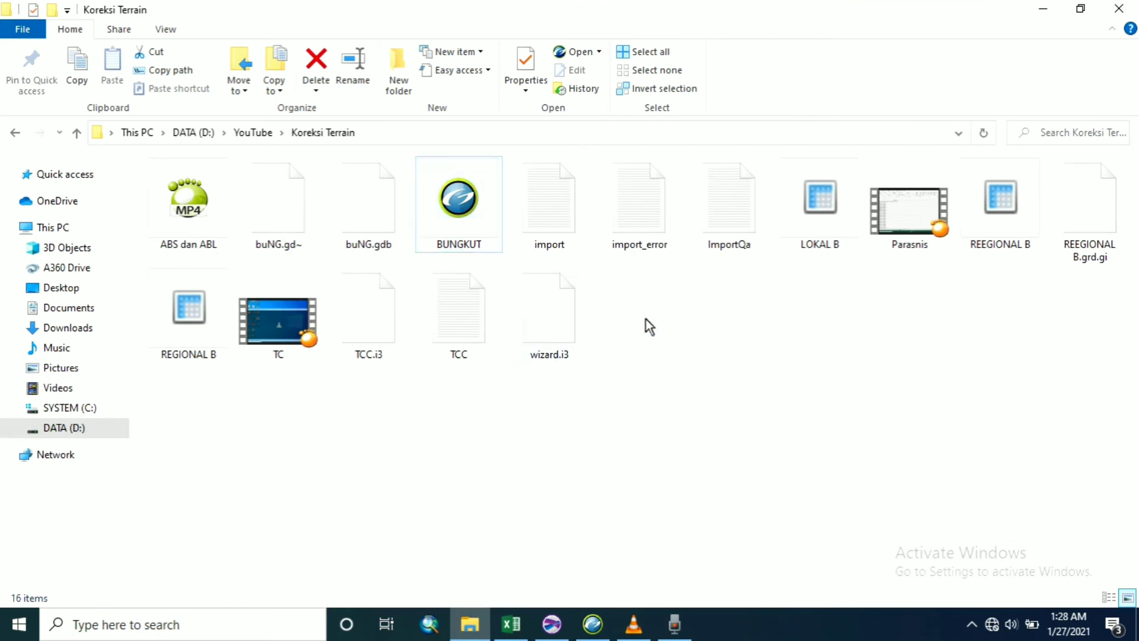
pyautogui.rightClick(647, 321)
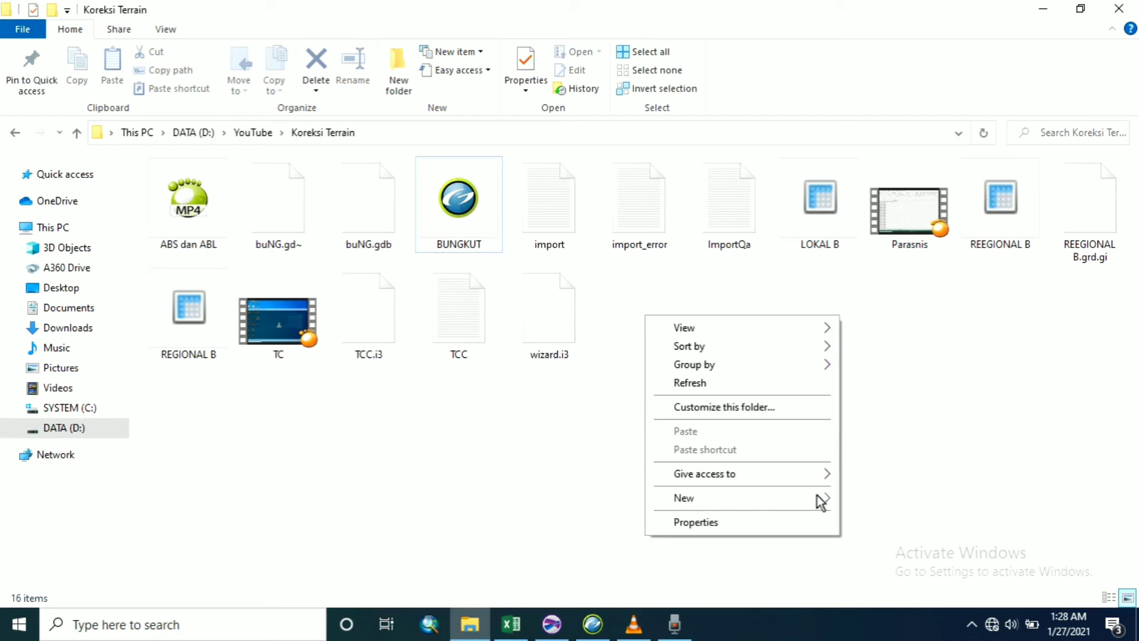
pyautogui.moveTo(821, 502)
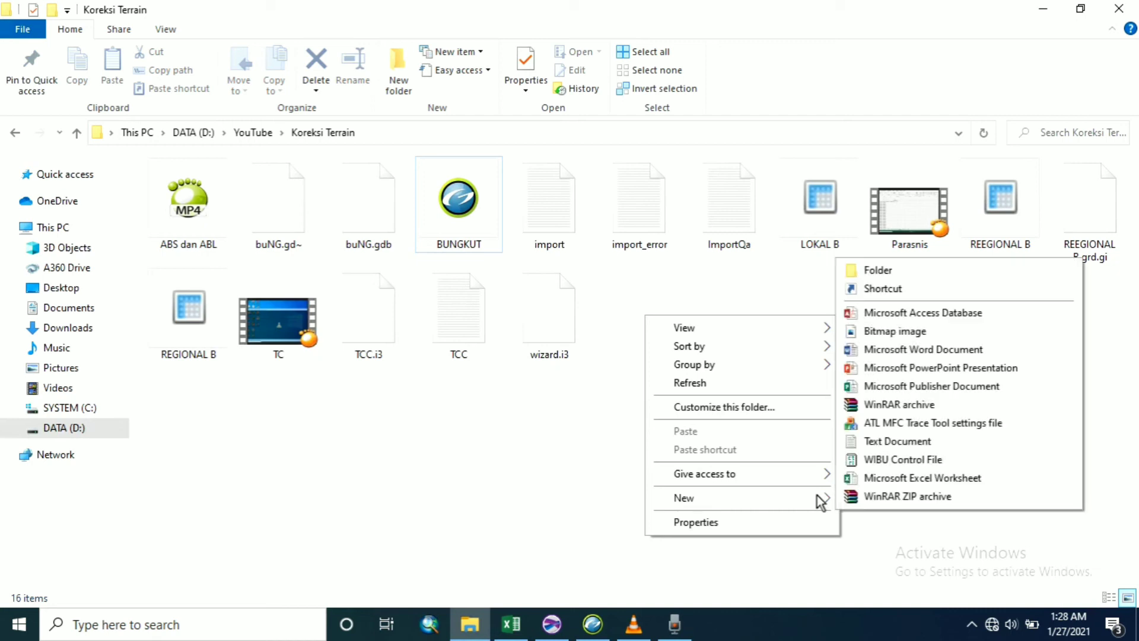
pyautogui.click(900, 444)
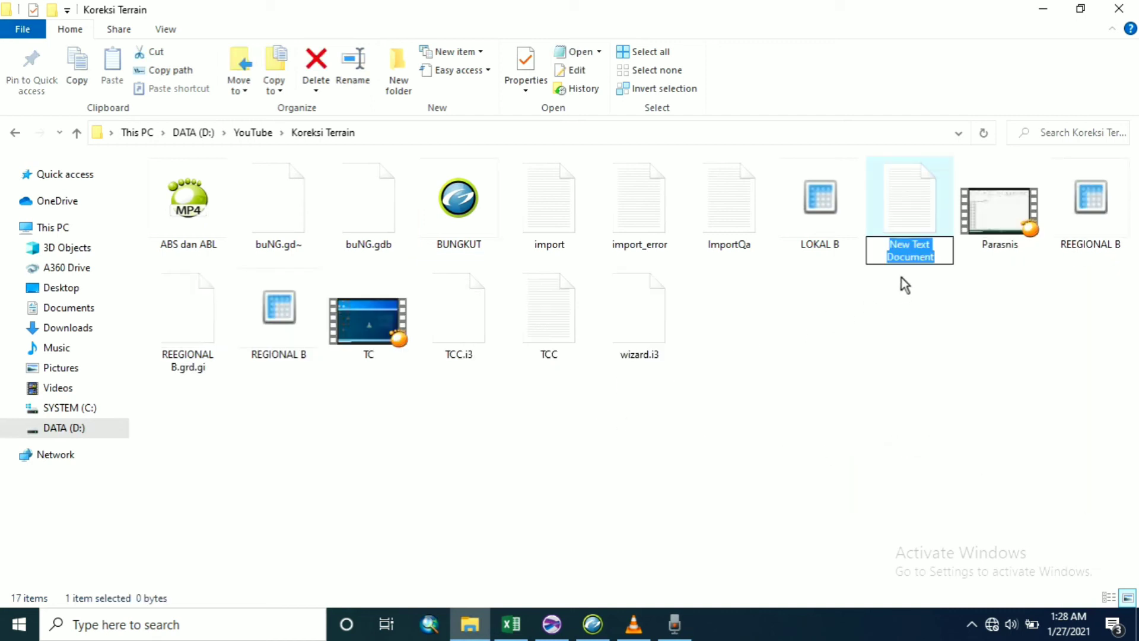
pyautogui.write('ABS')
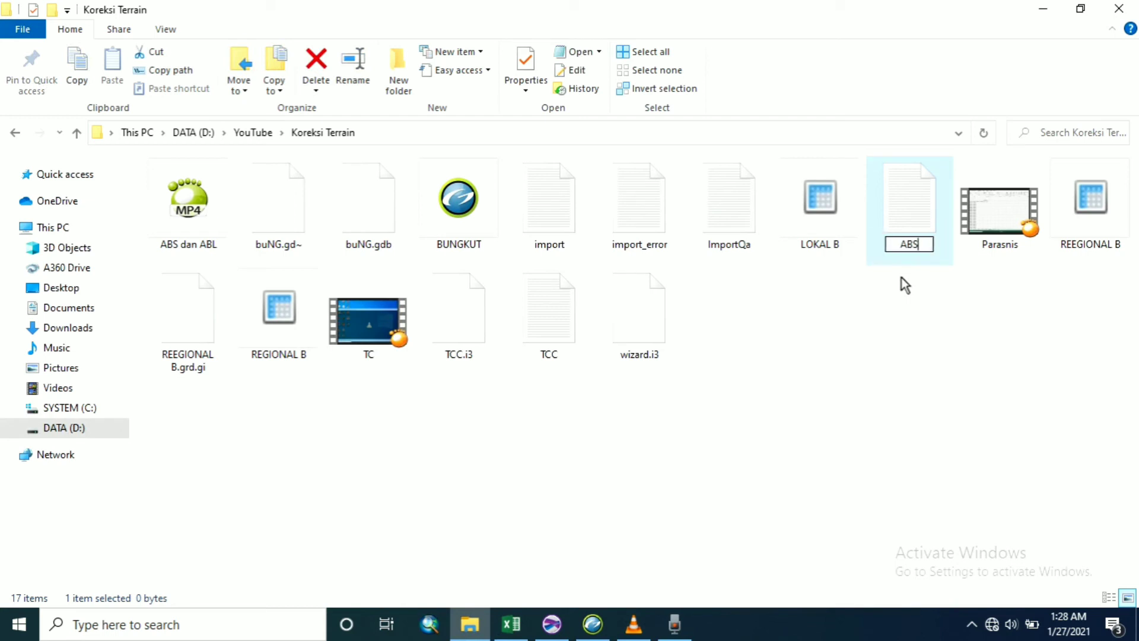
pyautogui.write(' dan ')
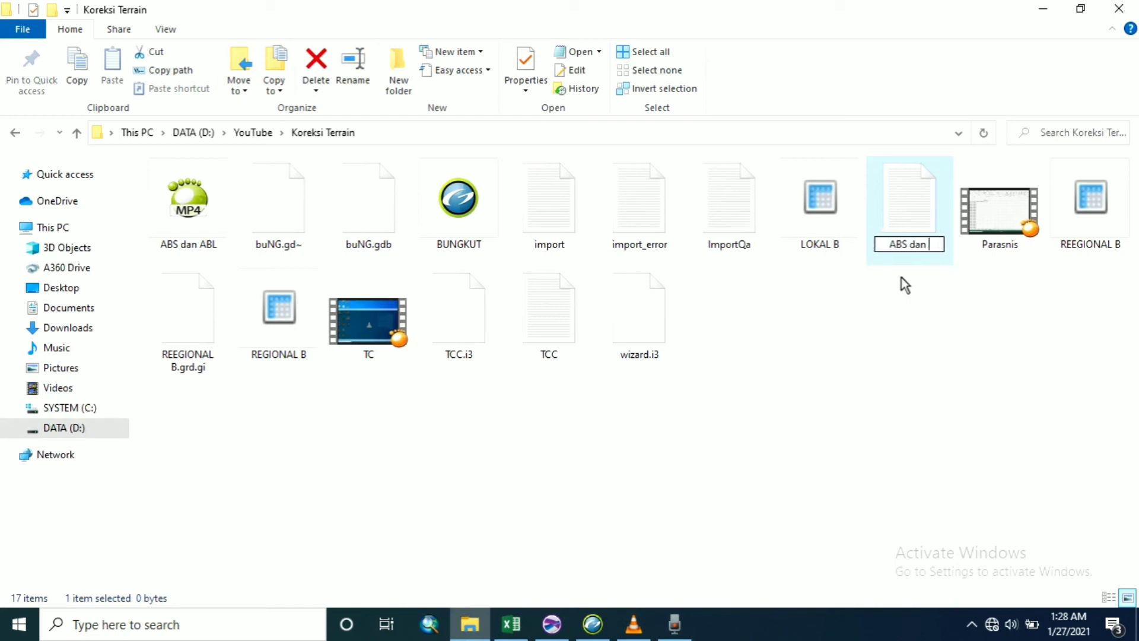
pyautogui.write('ABL')
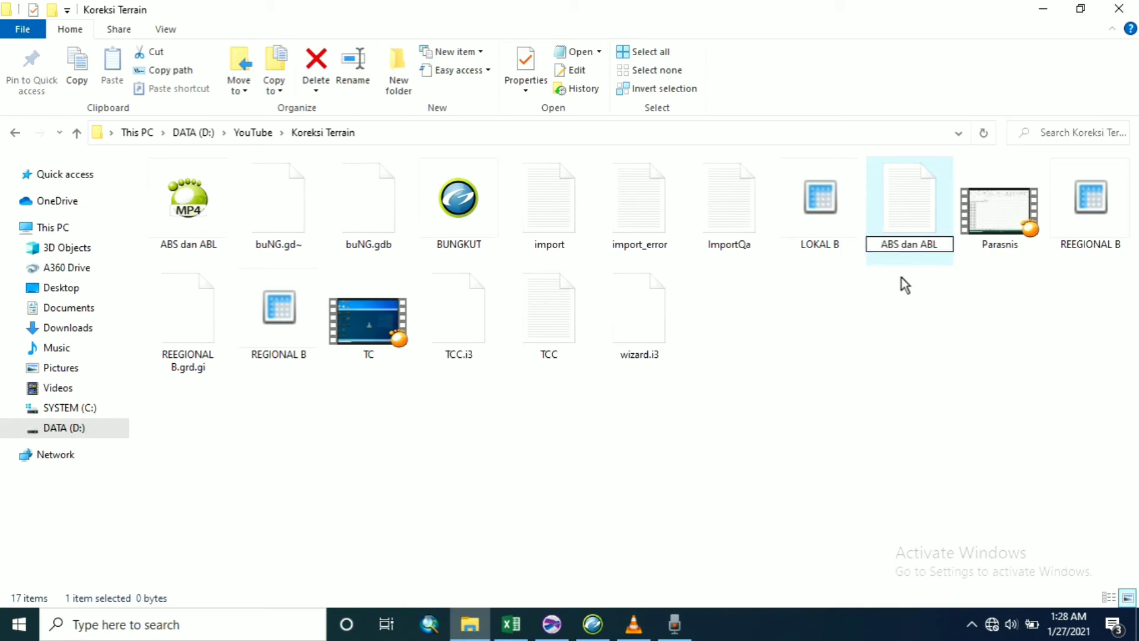
pyautogui.press('Return')
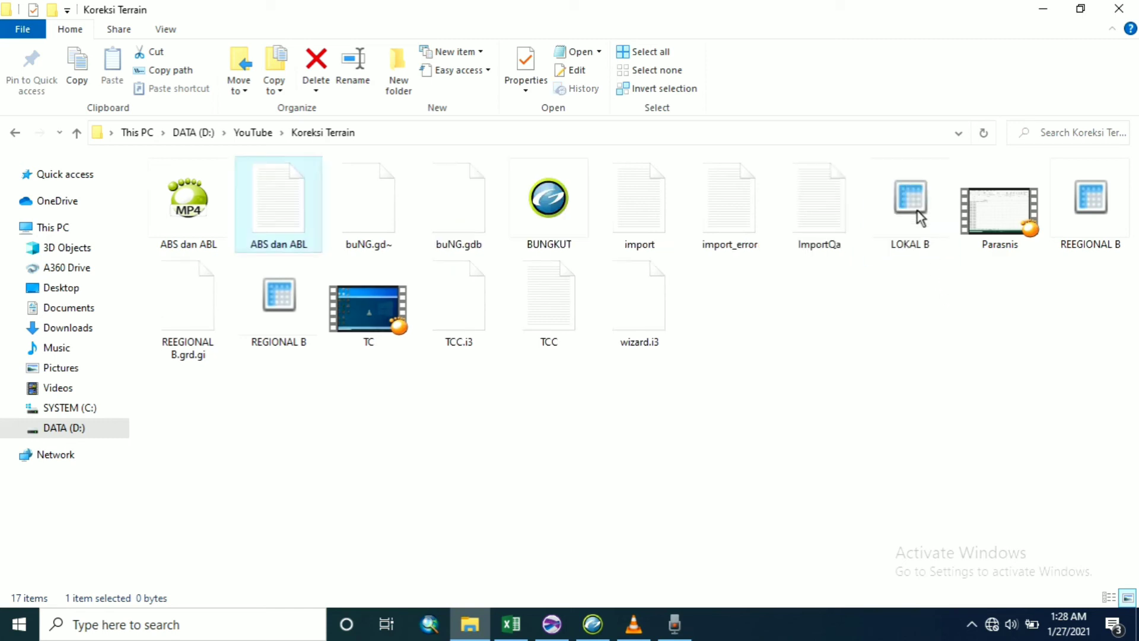
# Open the new "ABS dan ABL" text document in Notepad
pyautogui.click(917, 211)
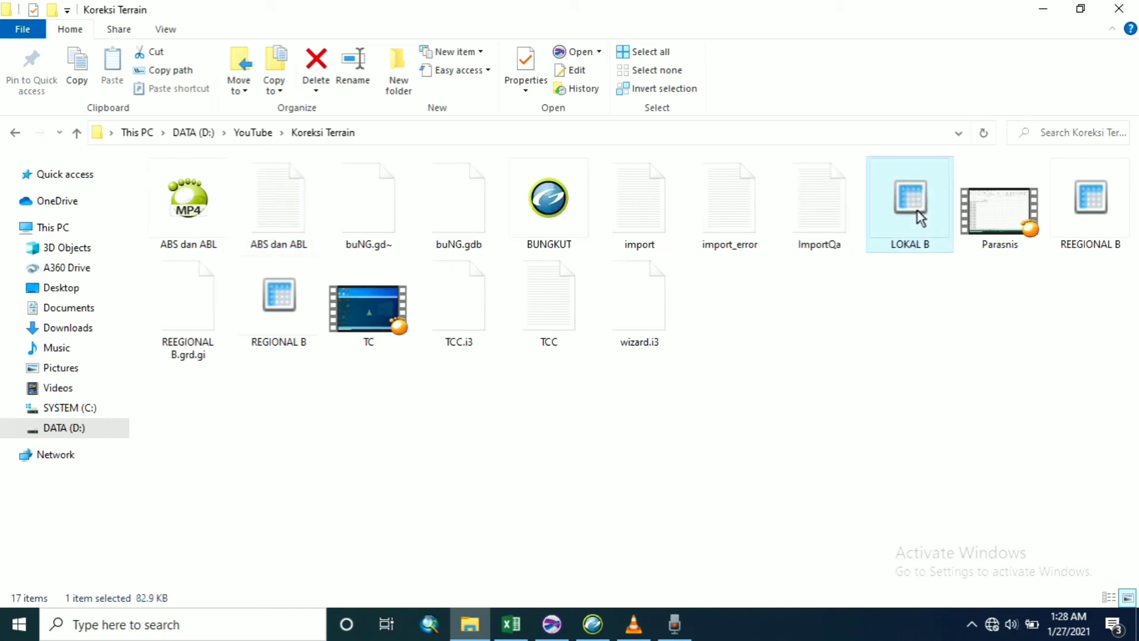
pyautogui.click(282, 217)
pyautogui.doubleClick(282, 217)
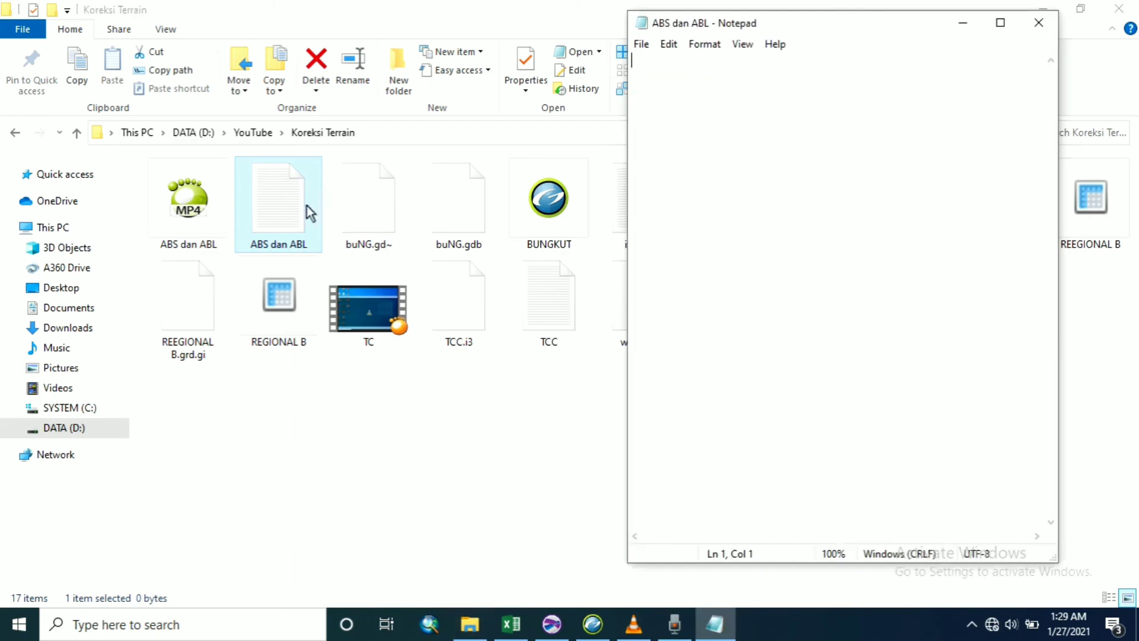
# Paste the copied data table into the "ABS dan ABL" text document, save it and close Notepad
pyautogui.rightClick(710, 87)
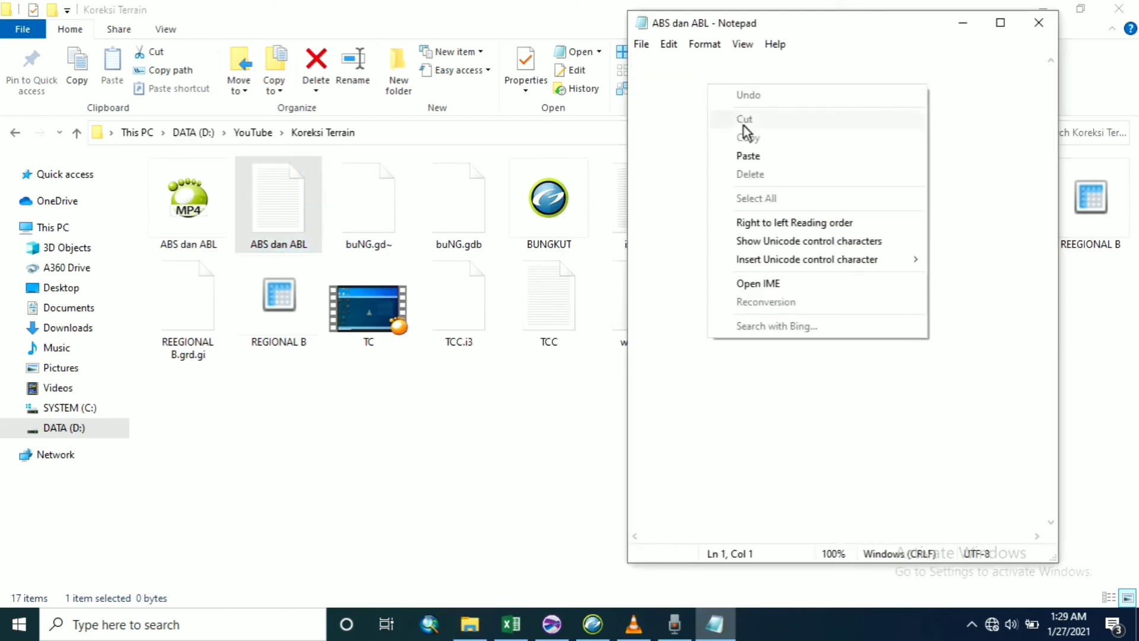
pyautogui.click(749, 156)
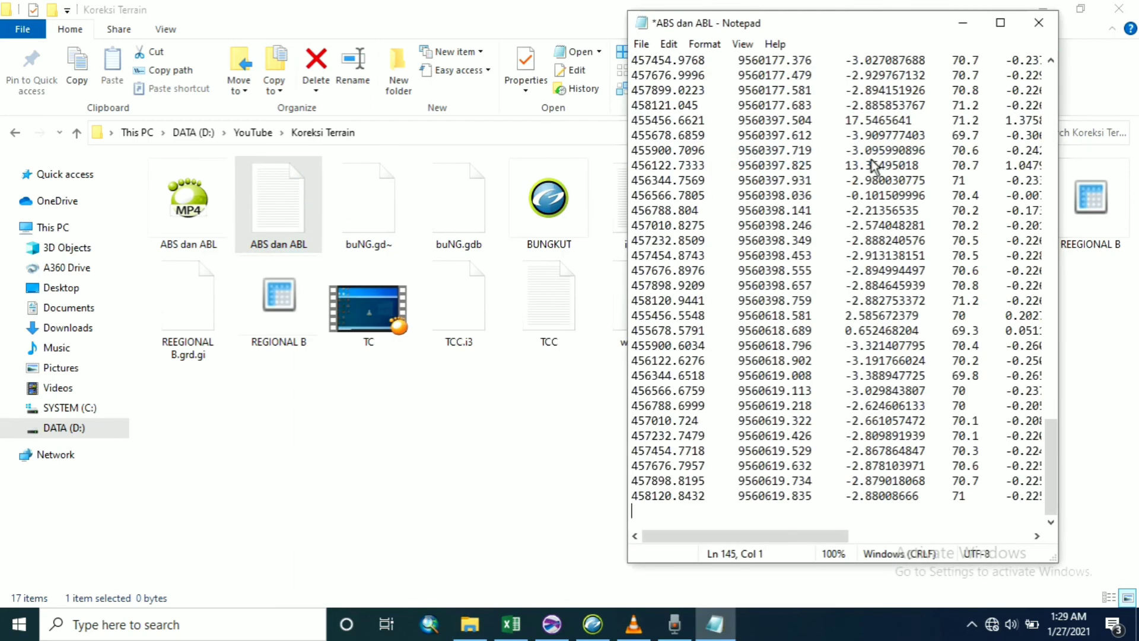
pyautogui.scroll(8, 876, 162)
pyautogui.moveTo(1056, 349); pyautogui.dragTo(1035, 24)
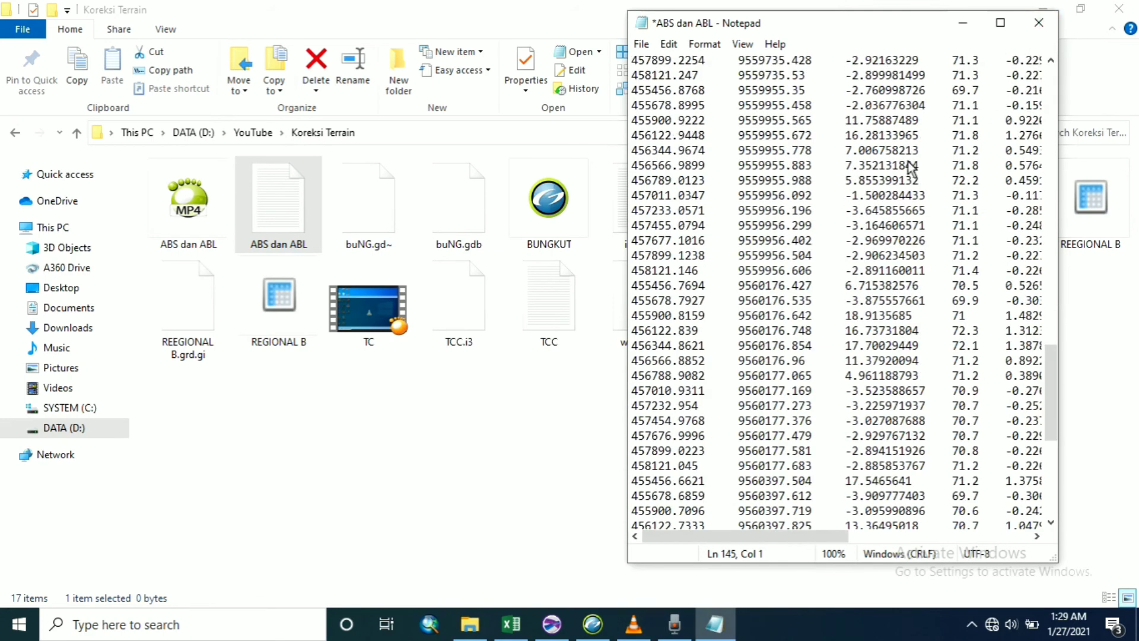
pyautogui.hotkey('ctrl', 's')
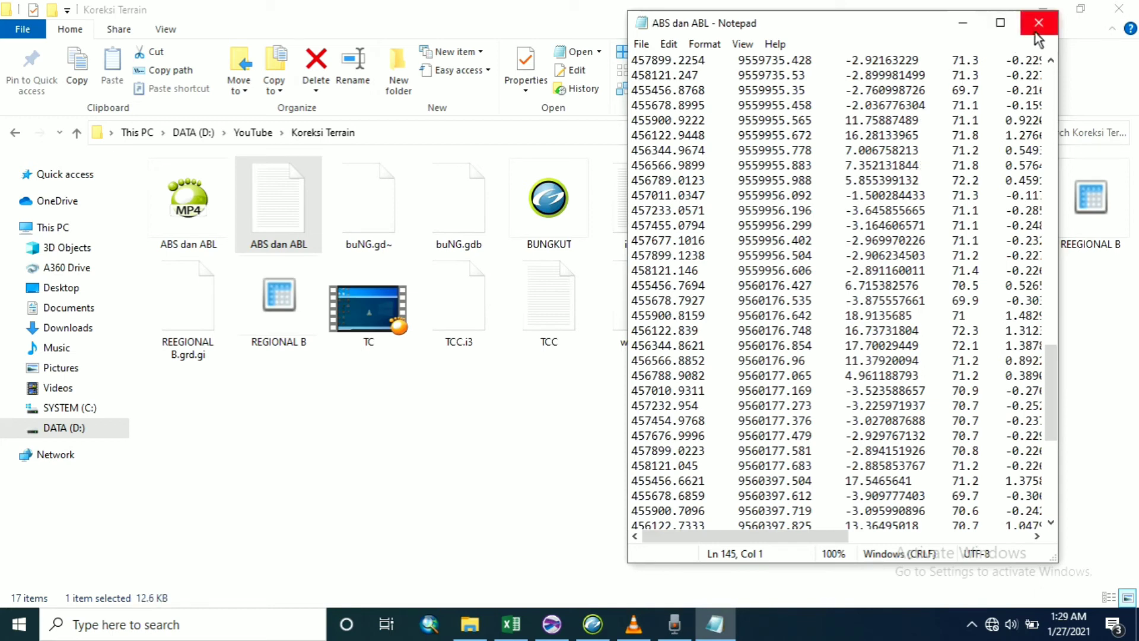
pyautogui.click(1037, 27)
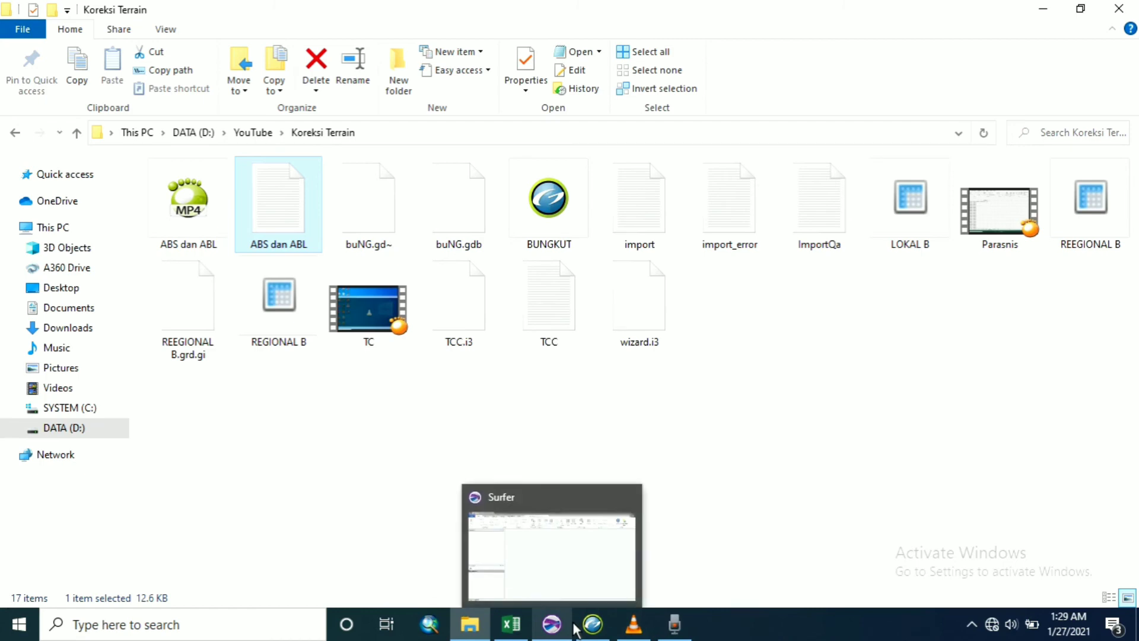
# Switch to Oasis montaj with the bungkut.gpf project
pyautogui.click(595, 635)
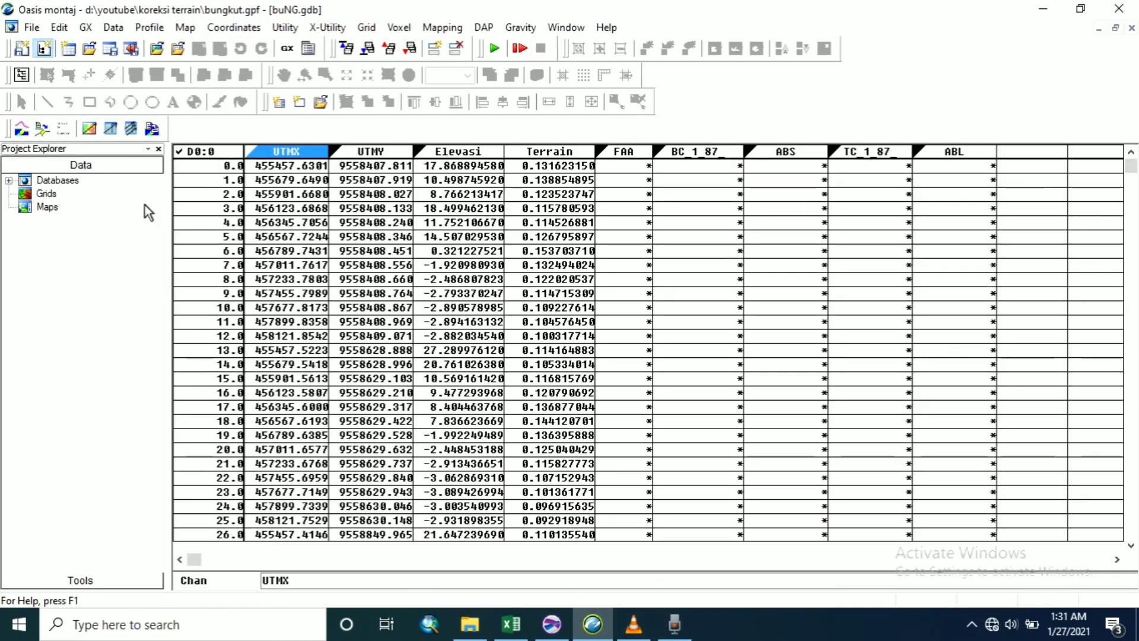
pyautogui.click(113, 27)
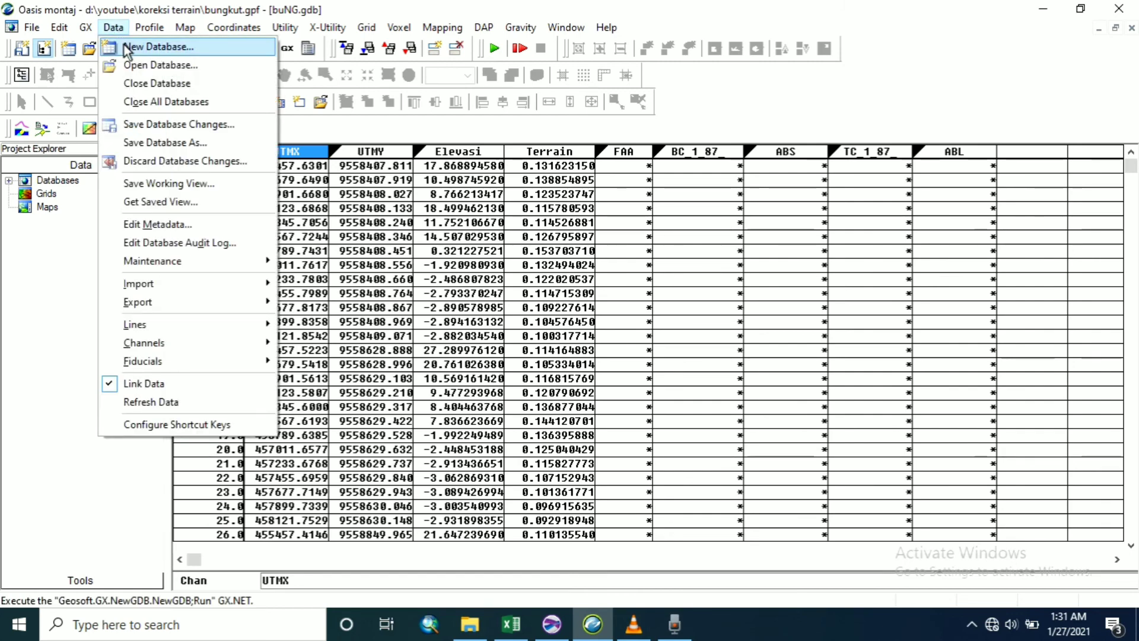
pyautogui.click(53, 225)
pyautogui.click(48, 207)
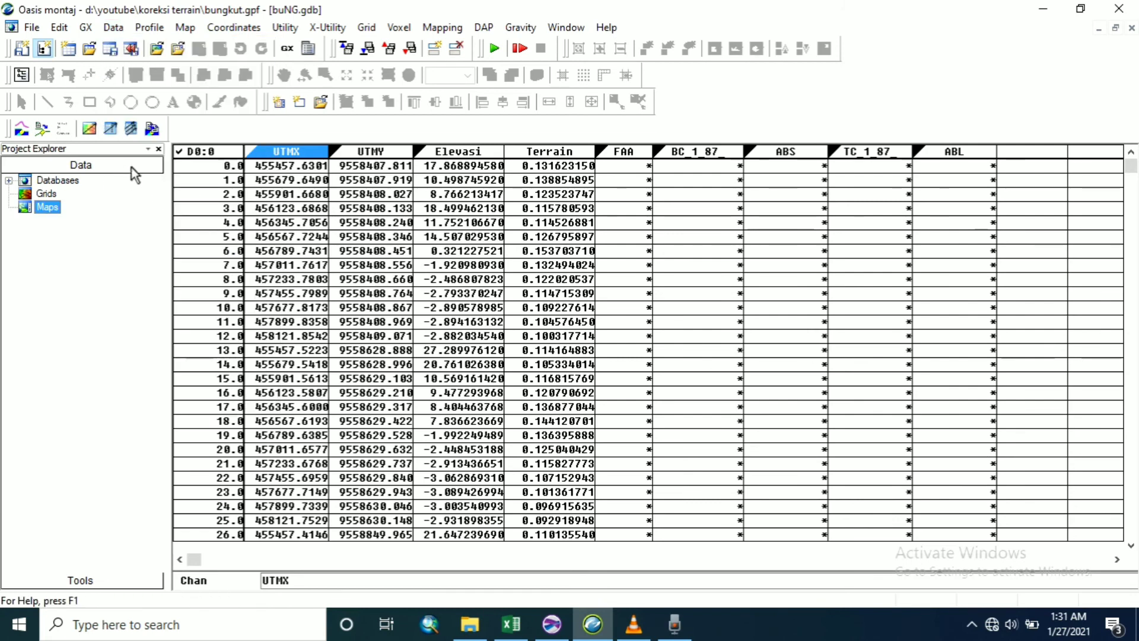
pyautogui.click(55, 180)
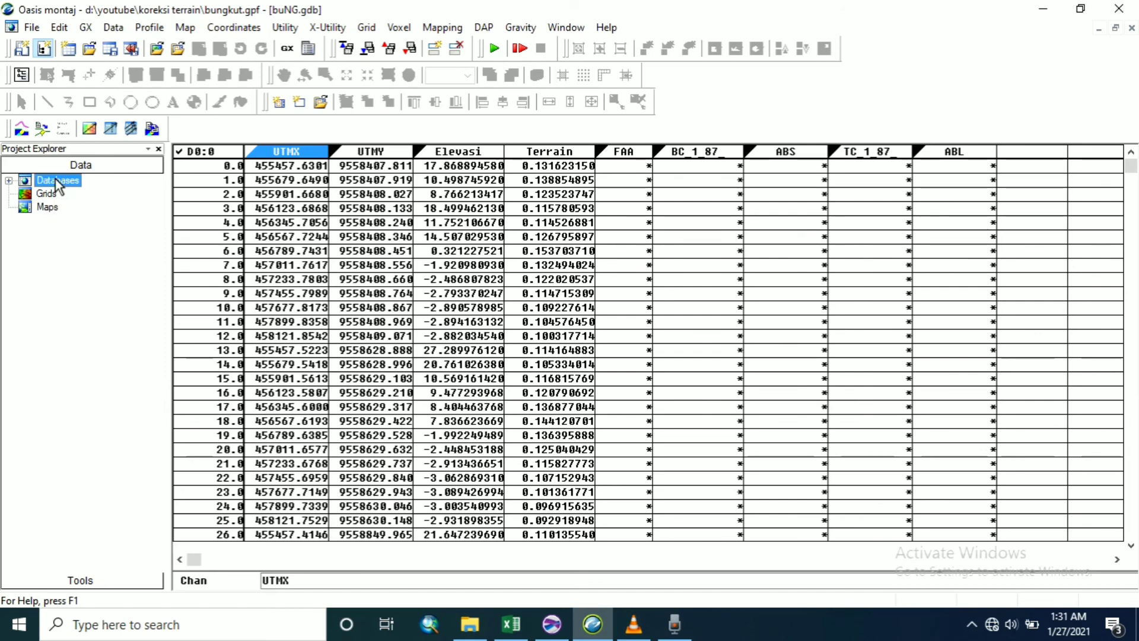
# Create a new database named "ping.gdb" with 200 maximum lines, 50 maximum channels and Compress for speed
pyautogui.click(116, 28)
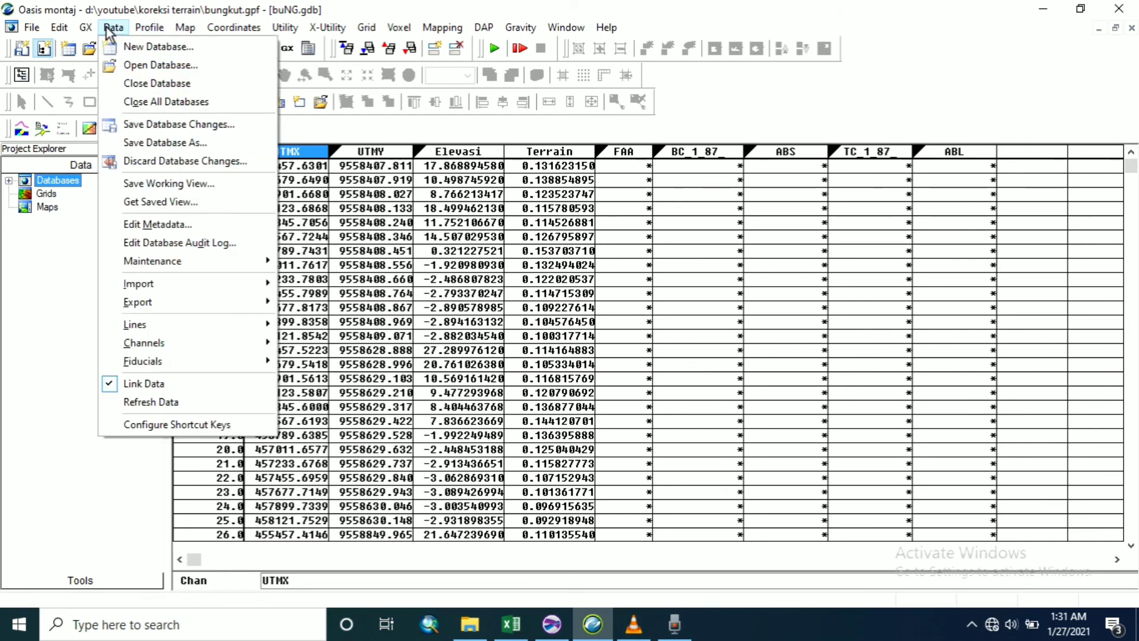
pyautogui.click(131, 50)
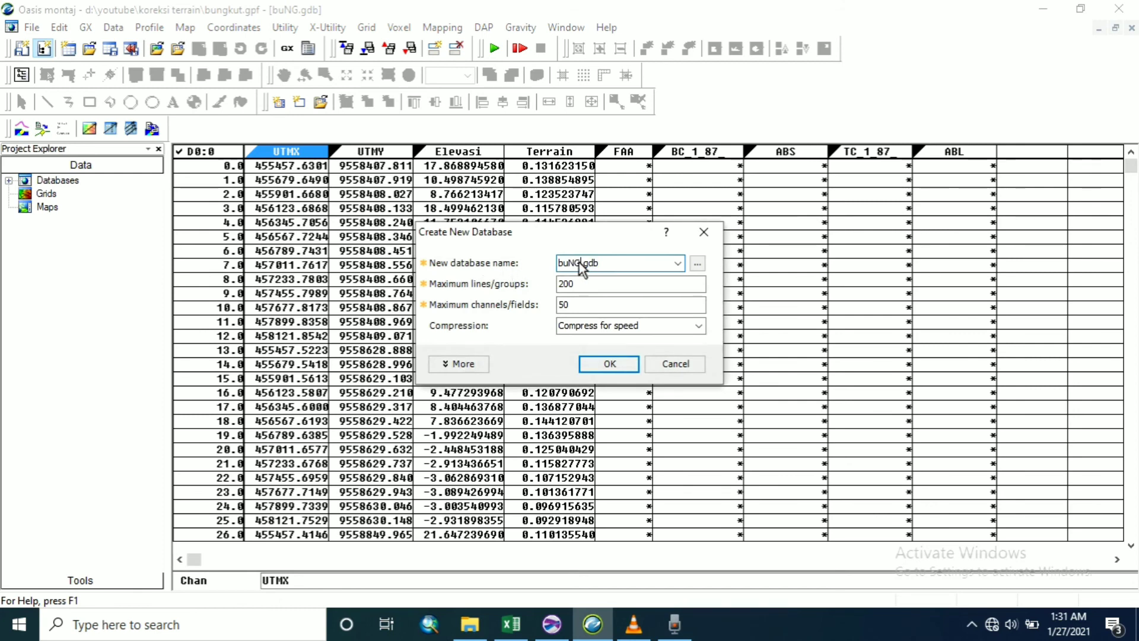
pyautogui.press('BackSpace')
pyautogui.press('BackSpace')
pyautogui.press('BackSpace')
pyautogui.press('BackSpace')
pyautogui.write('ping')
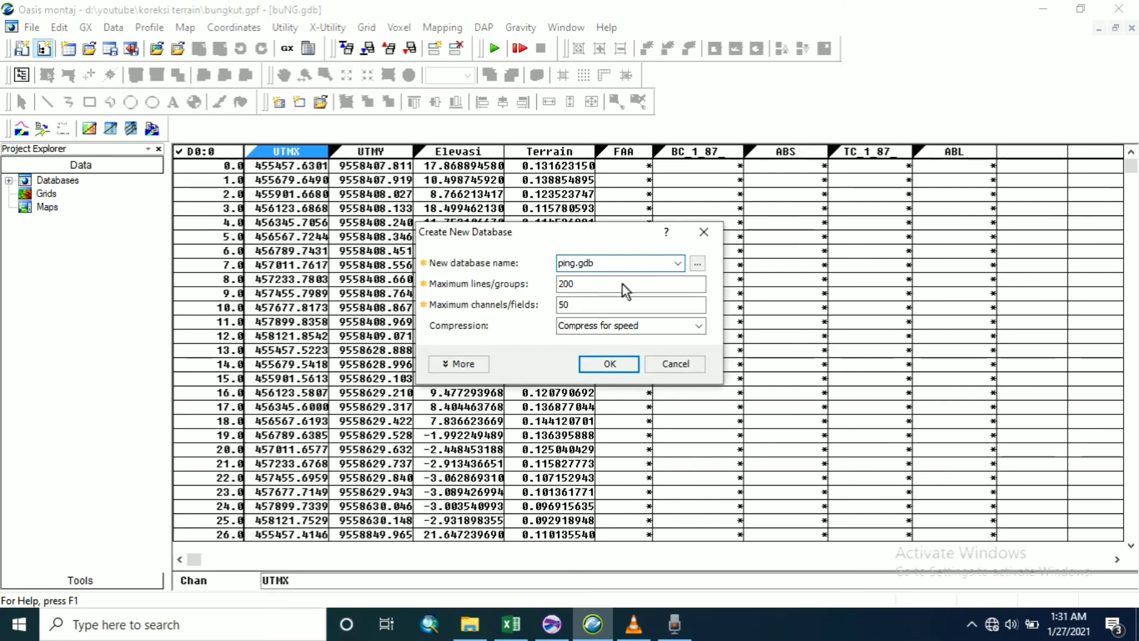
pyautogui.click(591, 367)
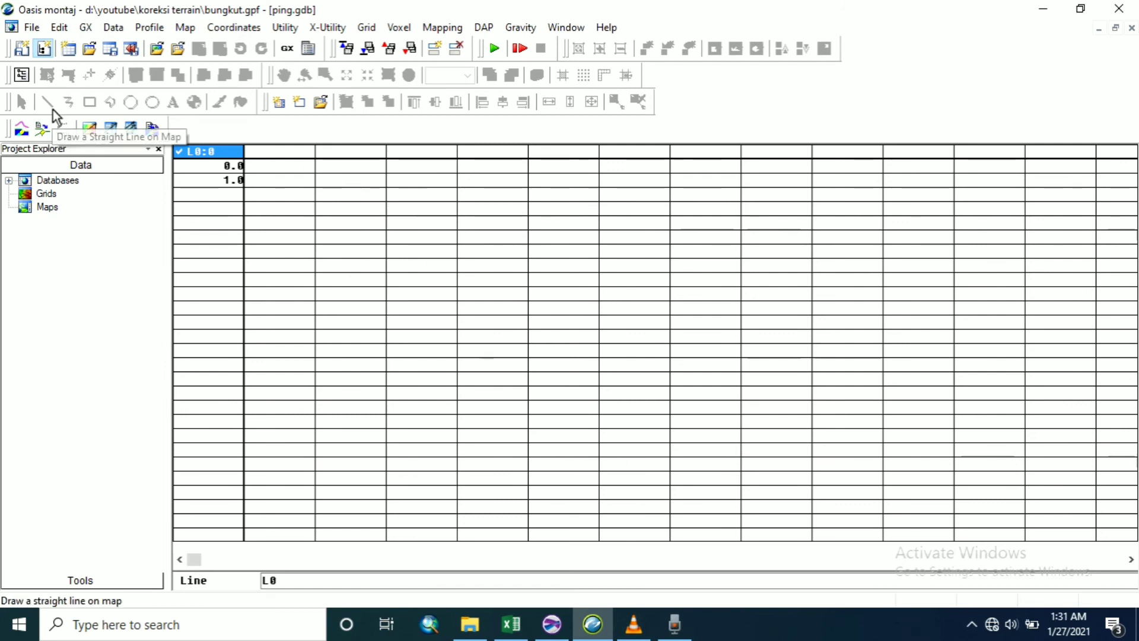
# Set up the import of "ABS dan ABL.txt" into the ping database with the Import Wizard, using tab-delimited columns
pyautogui.click(114, 28)
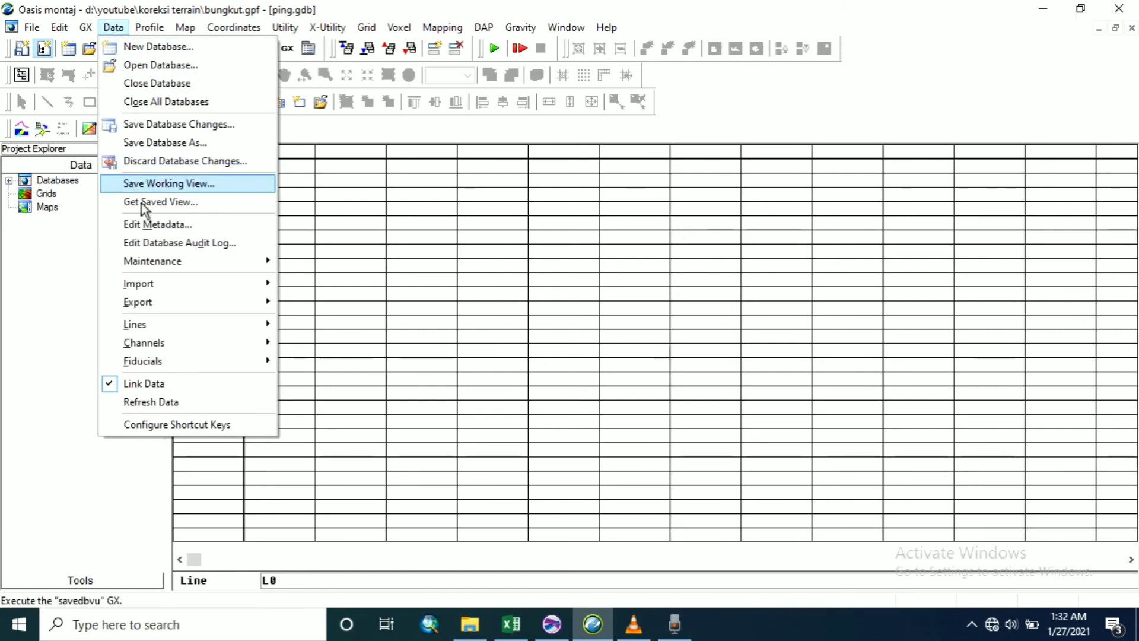
pyautogui.moveTo(174, 278)
pyautogui.click(305, 279)
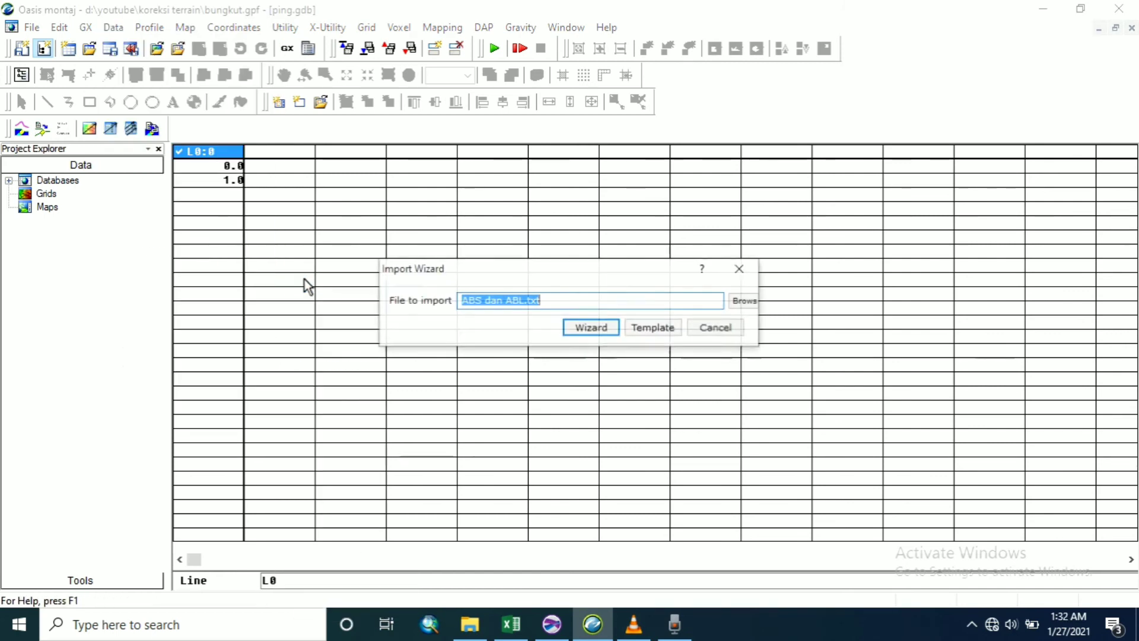
pyautogui.click(593, 326)
pyautogui.click(585, 446)
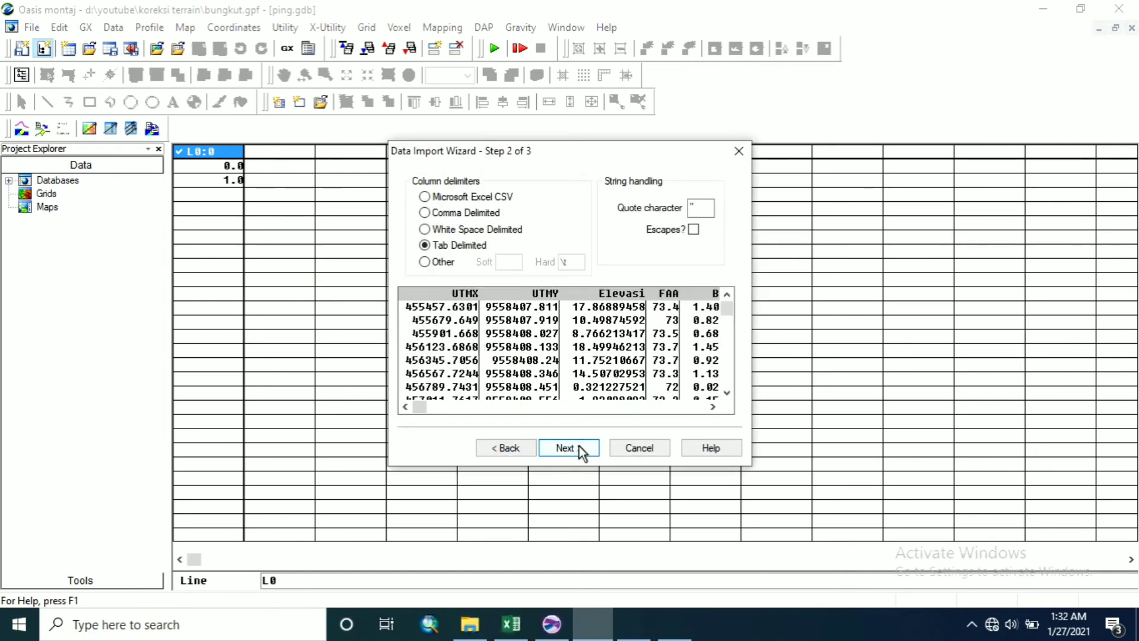
pyautogui.click(582, 448)
pyautogui.click(540, 345)
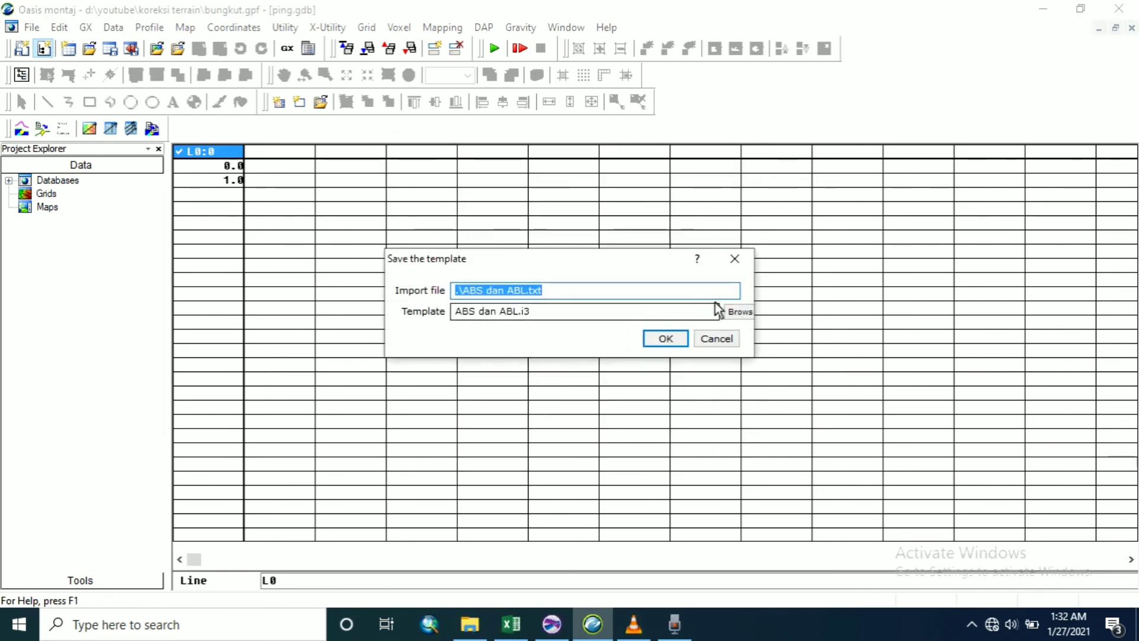
# Save the import template as "ABS dan ABL.i3", overwriting the existing file, and import the data into the current database
pyautogui.click(653, 340)
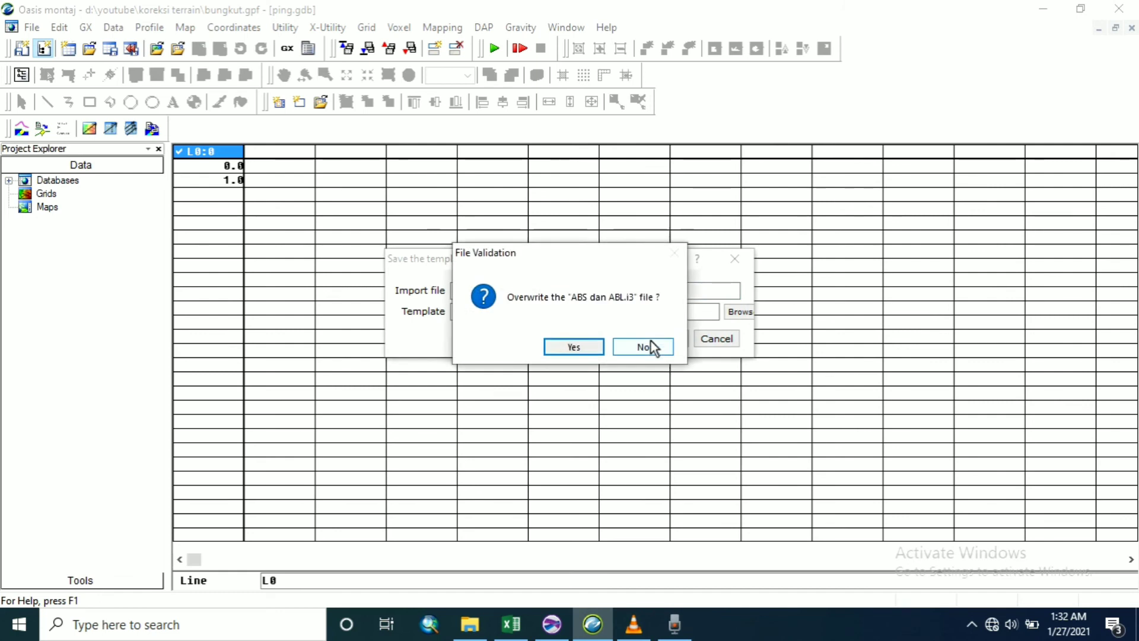
pyautogui.click(582, 349)
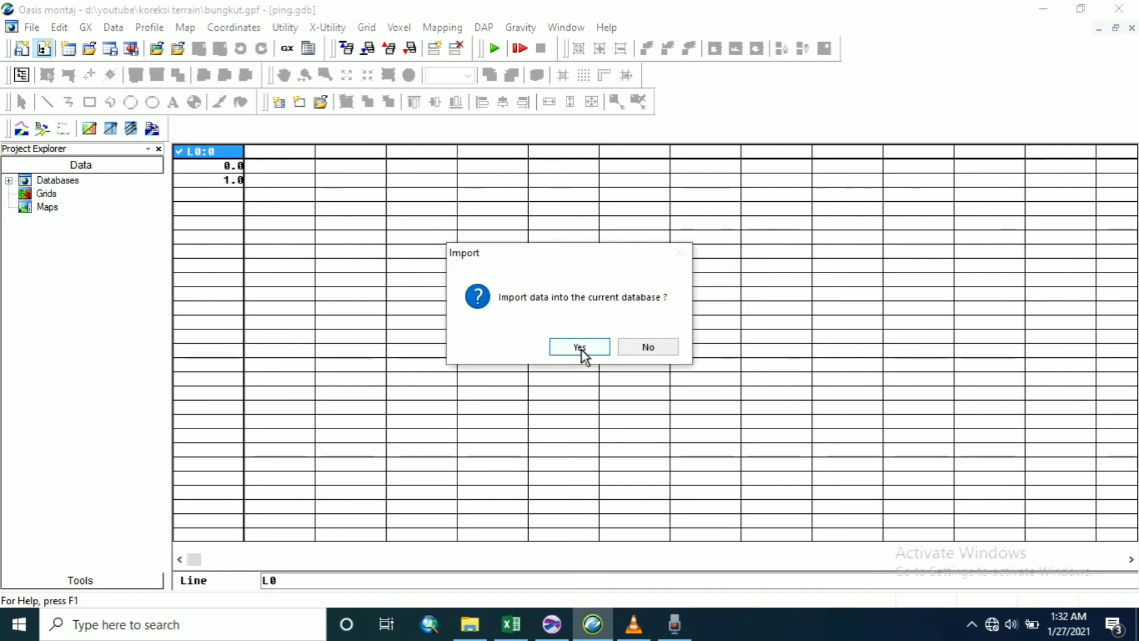
pyautogui.click(580, 348)
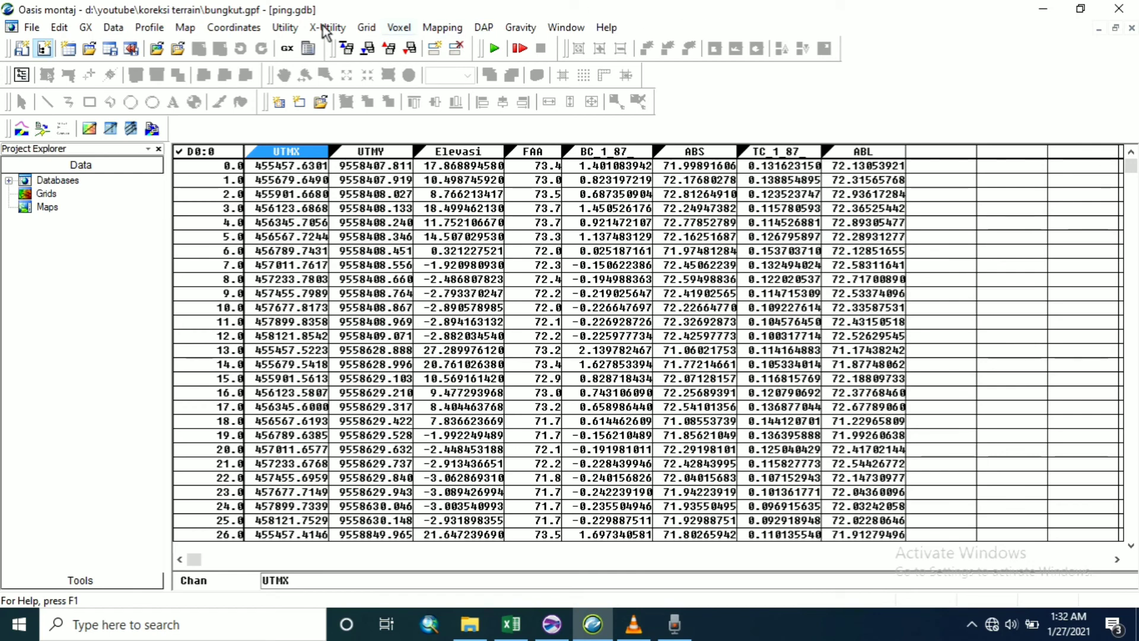
# Start setting the database projection with UTMX as the X channel and UTMY as the Y channel, used as current X,Y
pyautogui.click(238, 28)
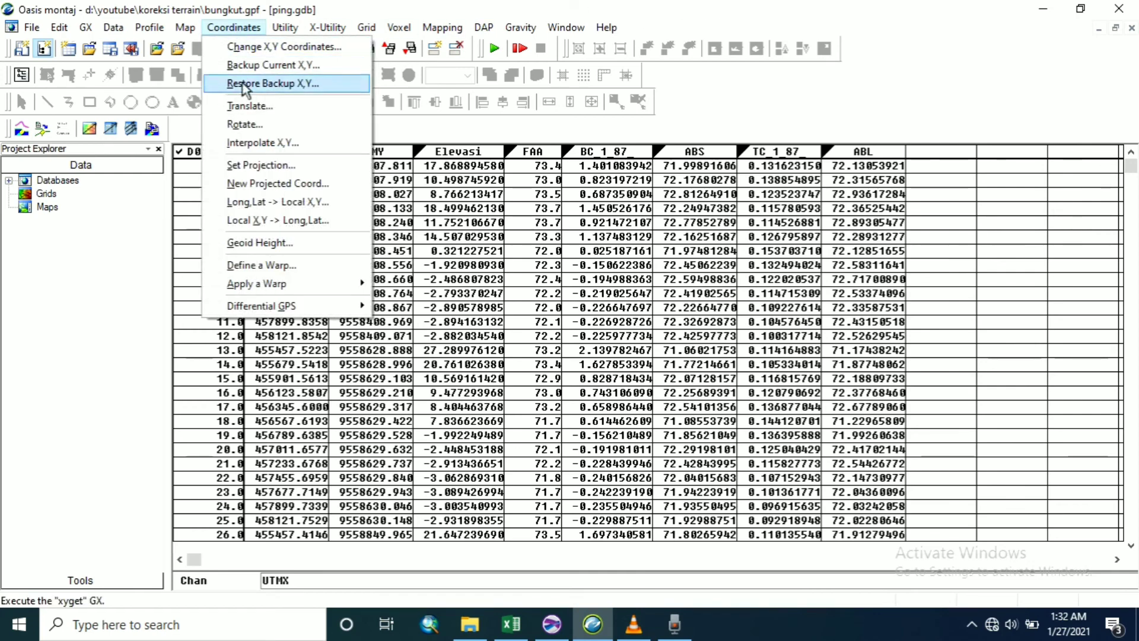
pyautogui.click(254, 166)
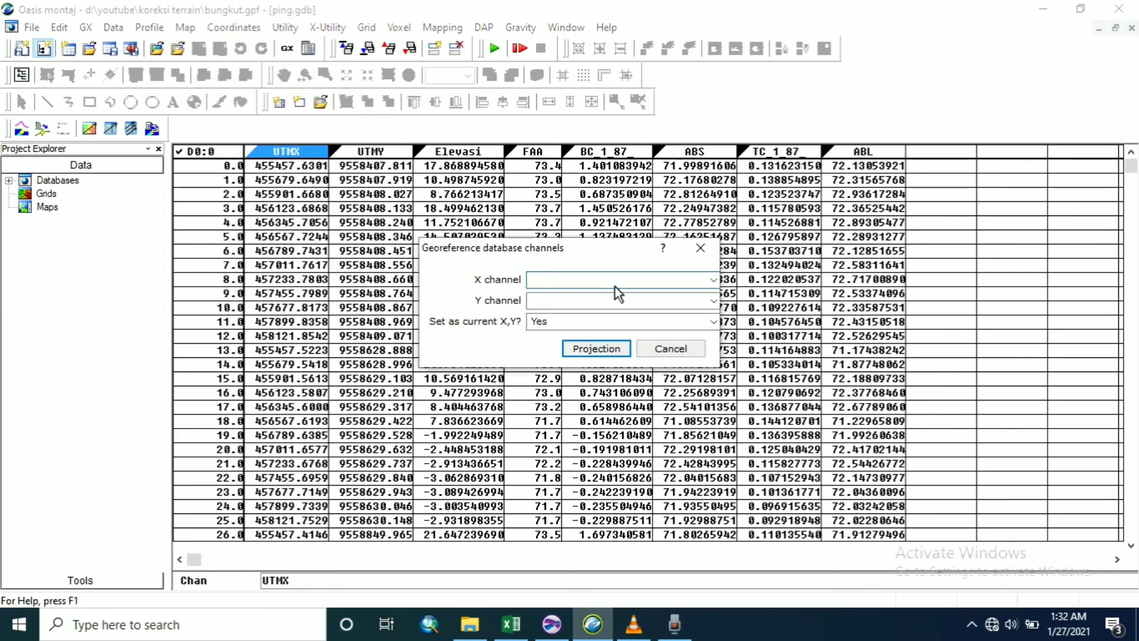
pyautogui.click(714, 280)
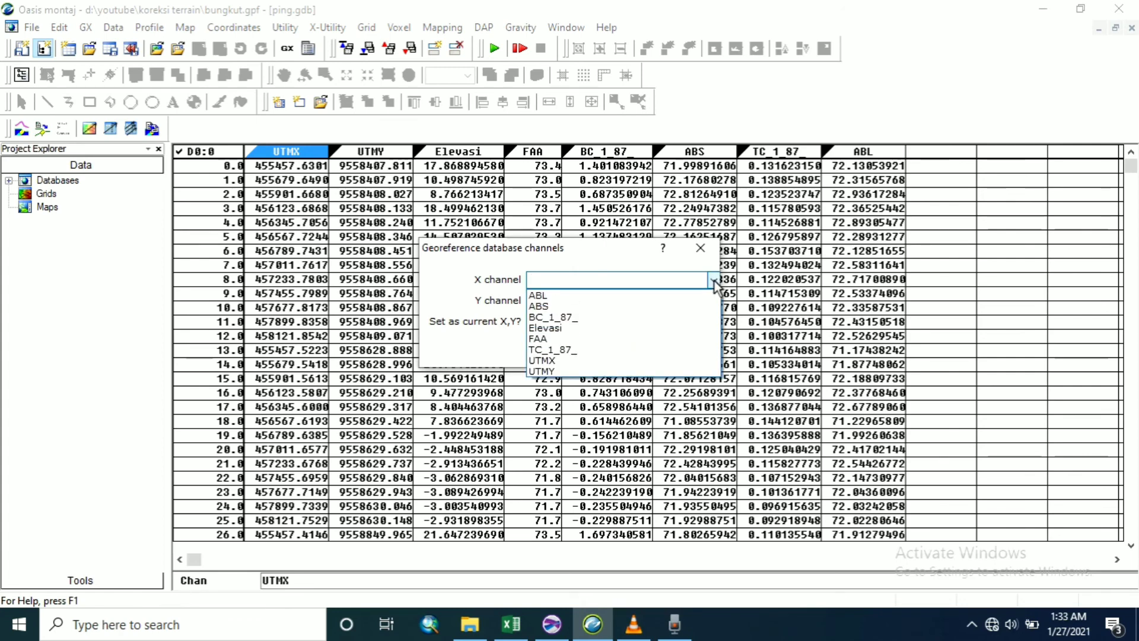
pyautogui.click(603, 360)
pyautogui.click(714, 303)
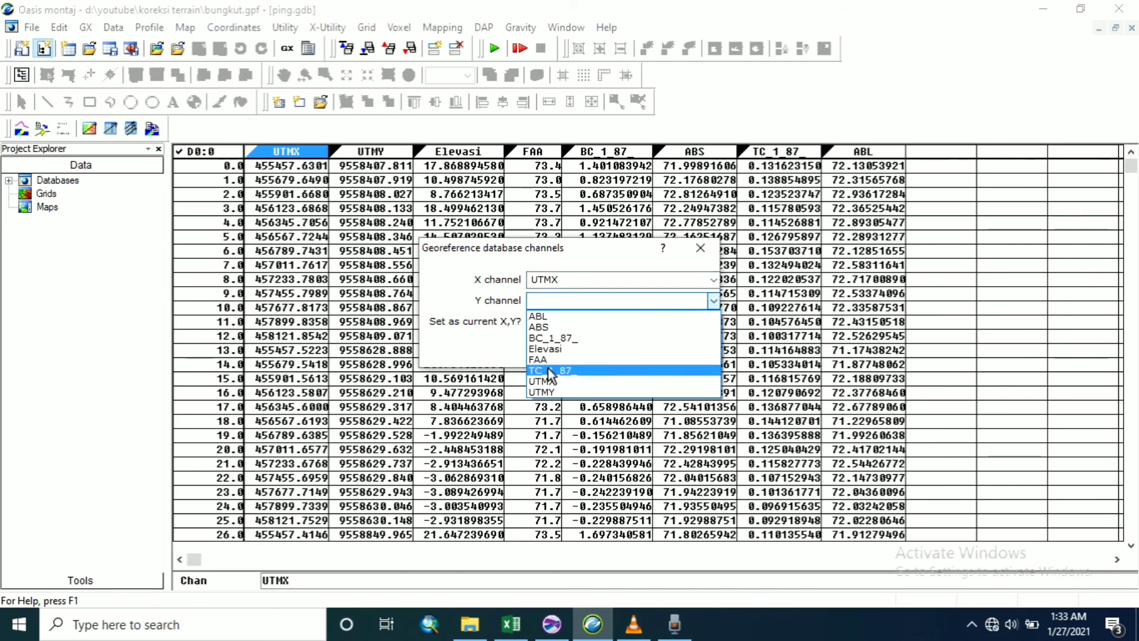
pyautogui.click(549, 392)
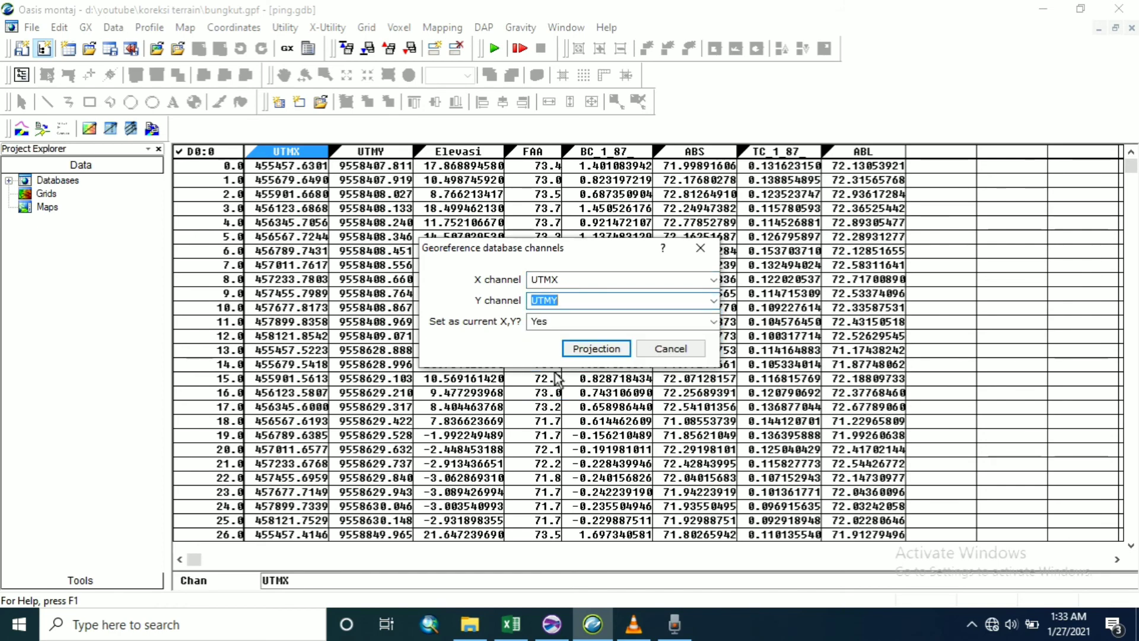
pyautogui.click(589, 352)
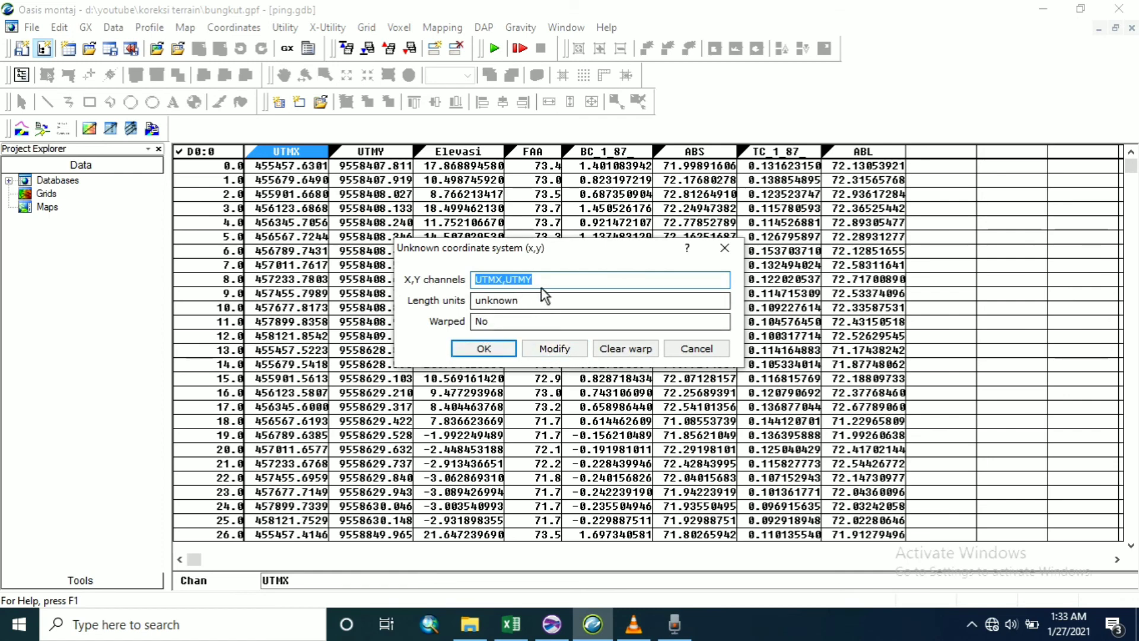
# Modify the unknown coordinate system of the UTMX and UTMY channels to the Projected (x,y) type
pyautogui.click(554, 349)
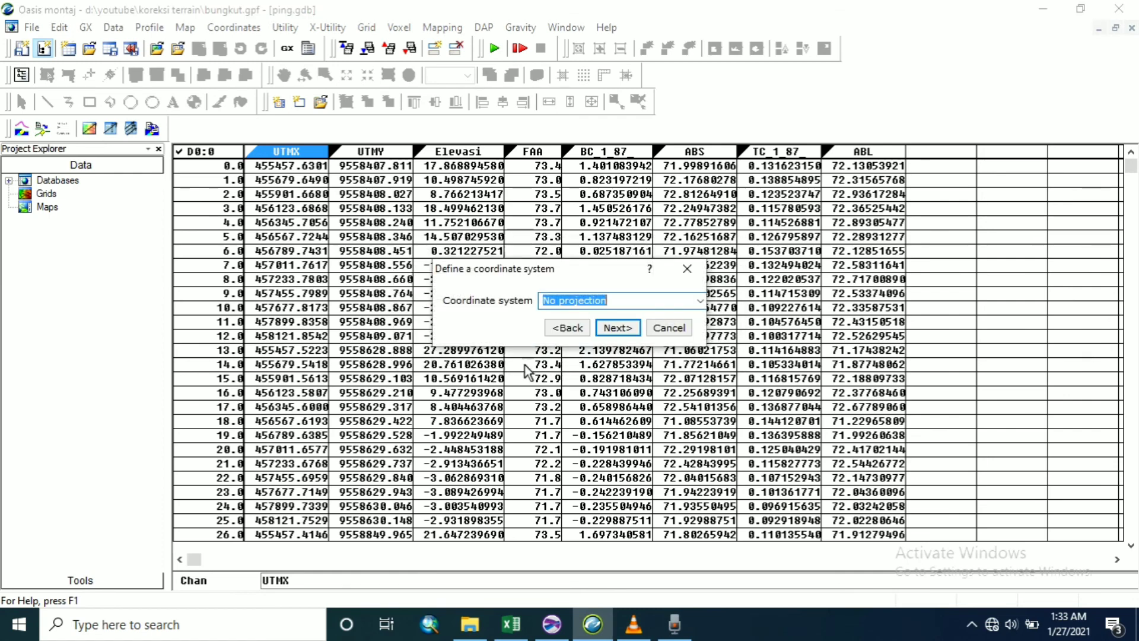
pyautogui.click(700, 301)
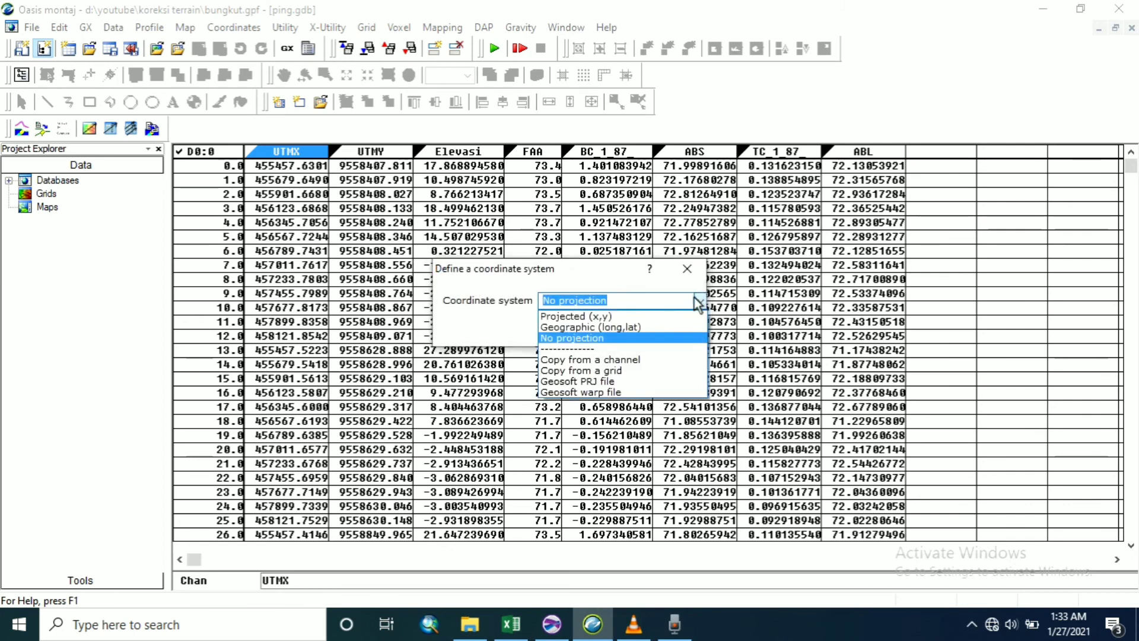
pyautogui.click(598, 318)
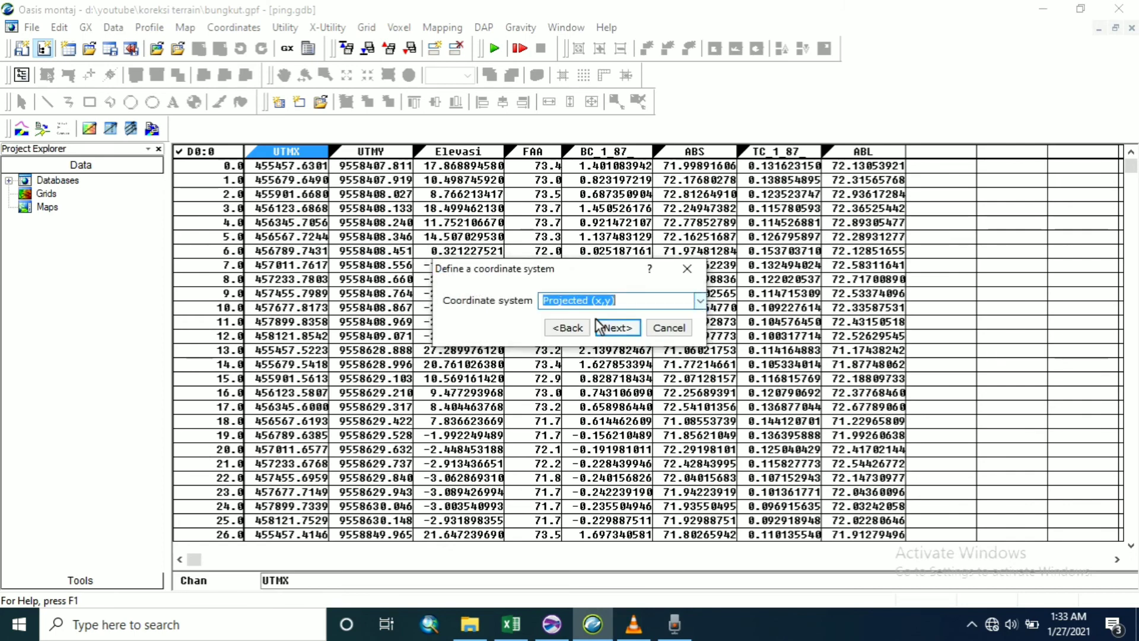
pyautogui.click(618, 328)
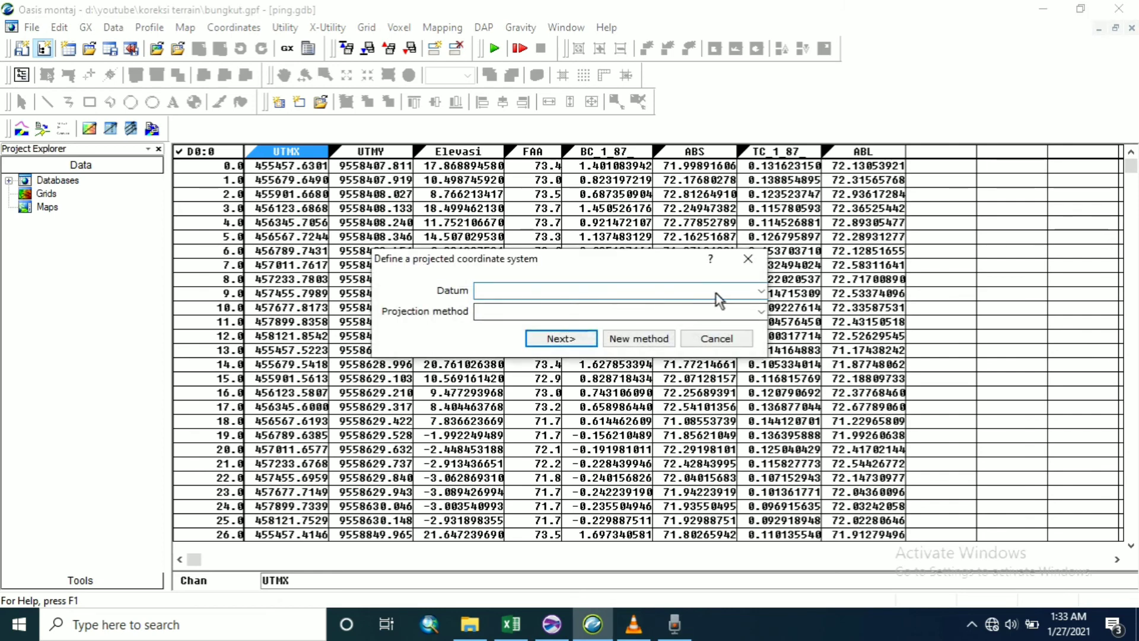
# Set the datum of the projected coordinate system to WGS 84
pyautogui.click(761, 291)
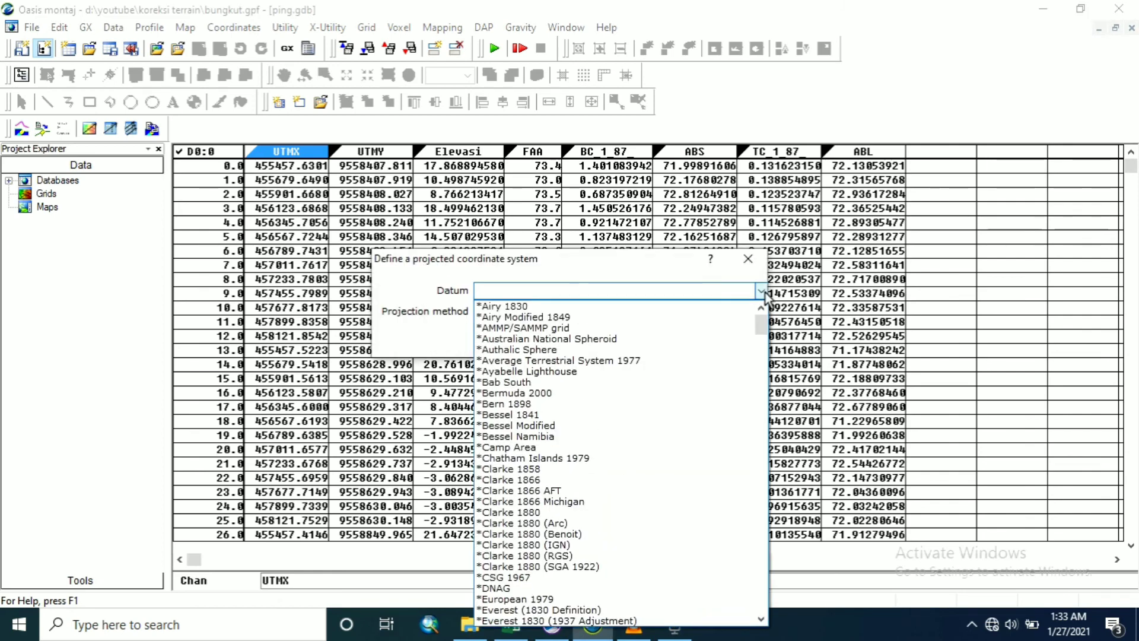
pyautogui.scroll(-7, 575, 463)
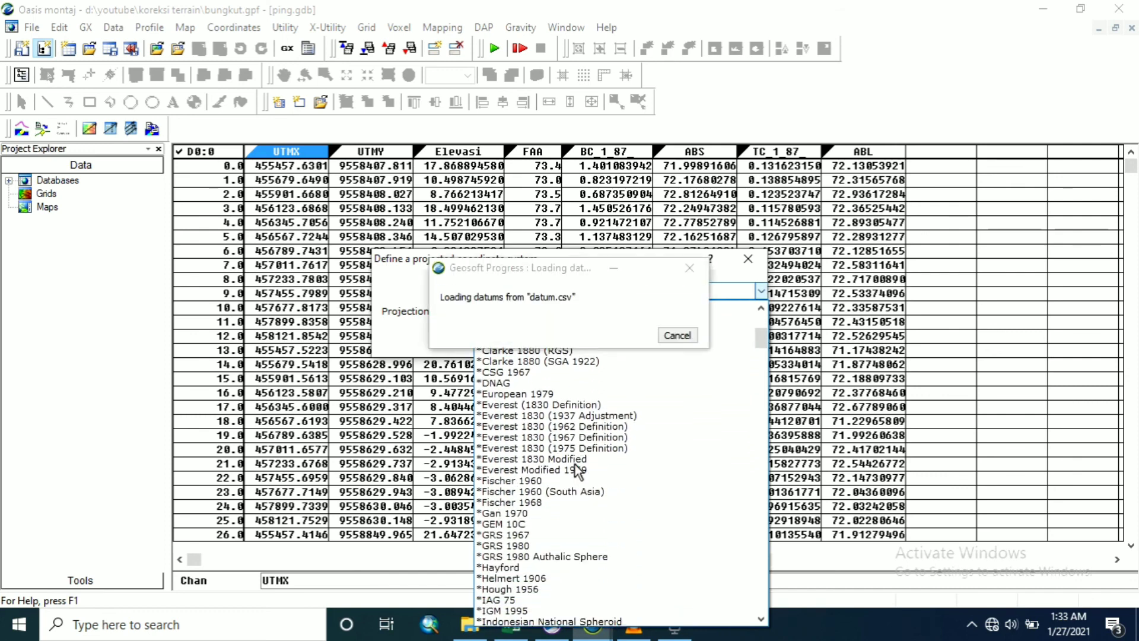
pyautogui.scroll(-20, 575, 464)
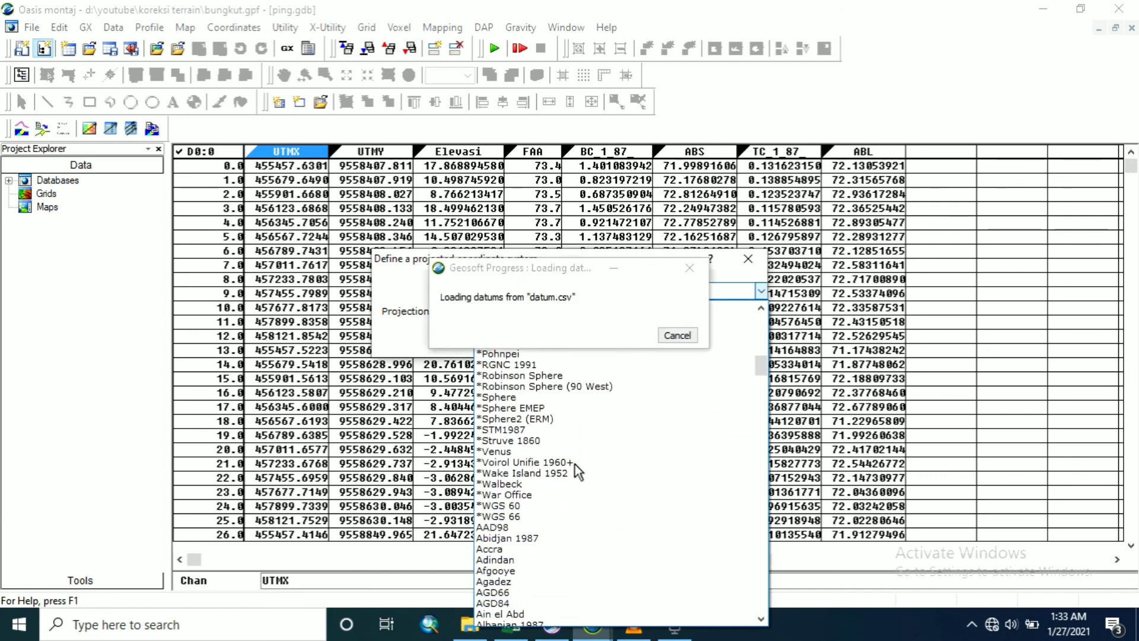
pyautogui.scroll(-5, 575, 464)
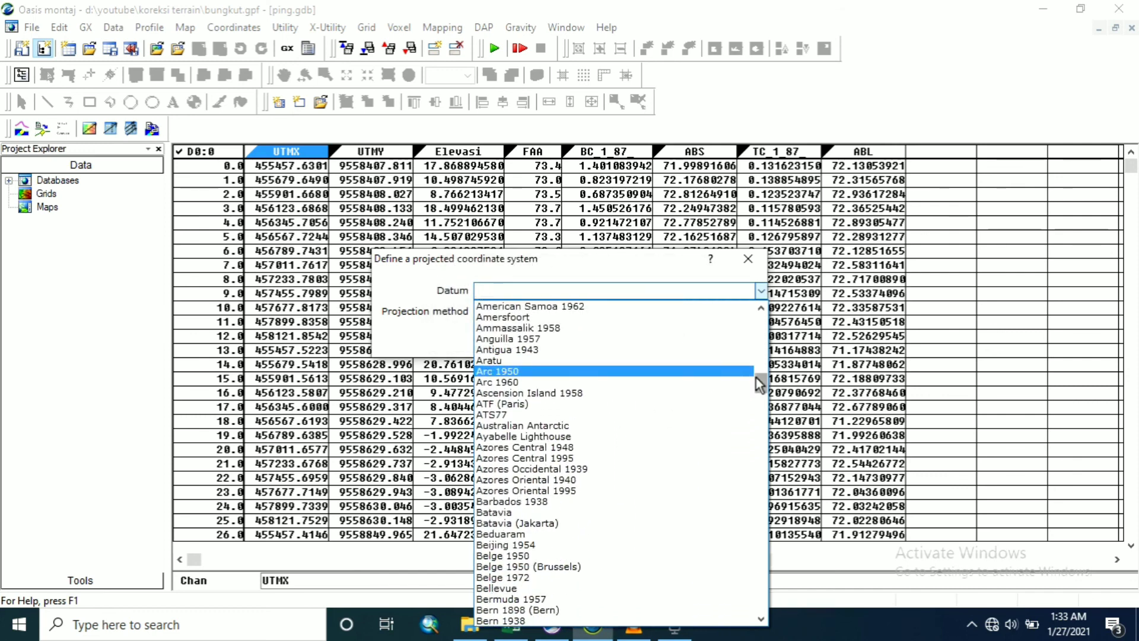
pyautogui.moveTo(756, 378); pyautogui.dragTo(749, 594)
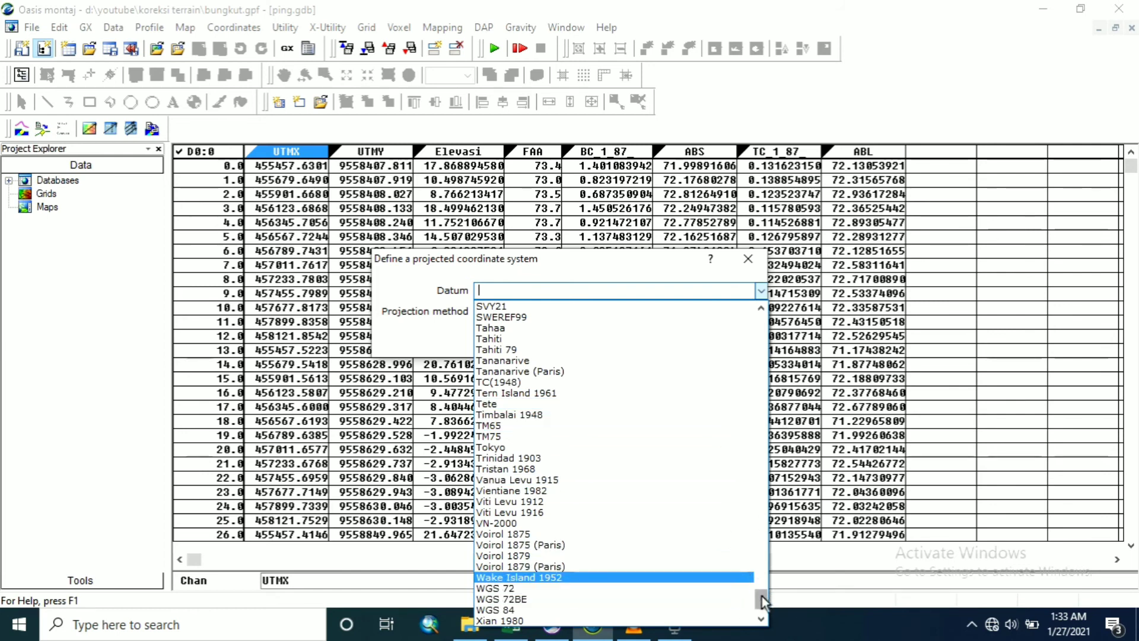
pyautogui.click(527, 611)
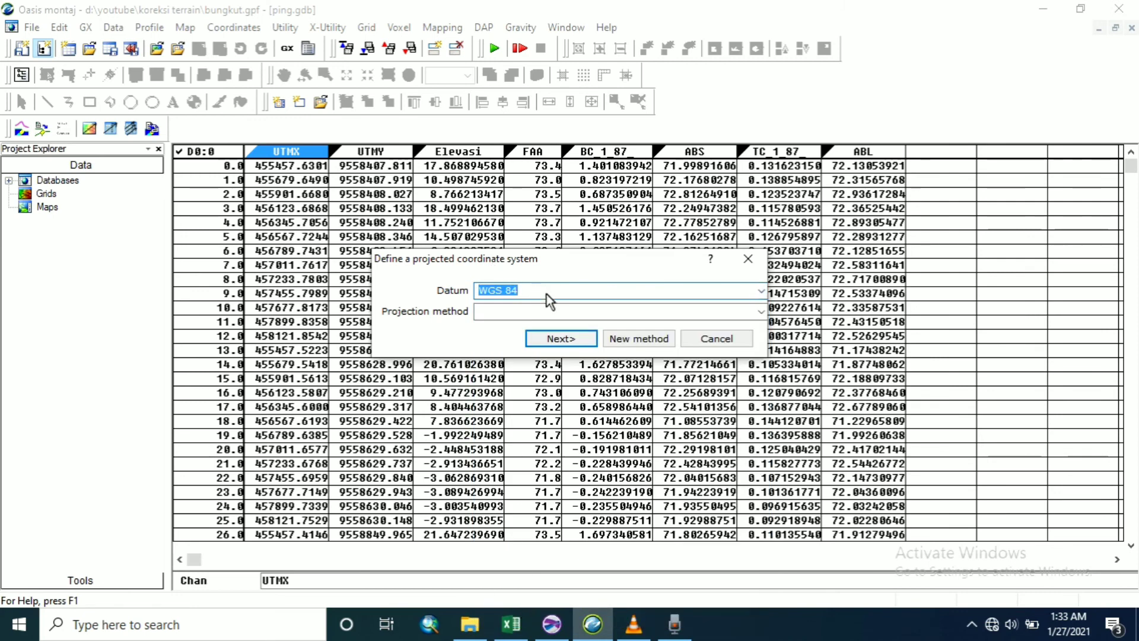
# Set the projection method to UTM zone 51S with the [WGS 84] World local datum transform and apply the coordinate system
pyautogui.click(759, 314)
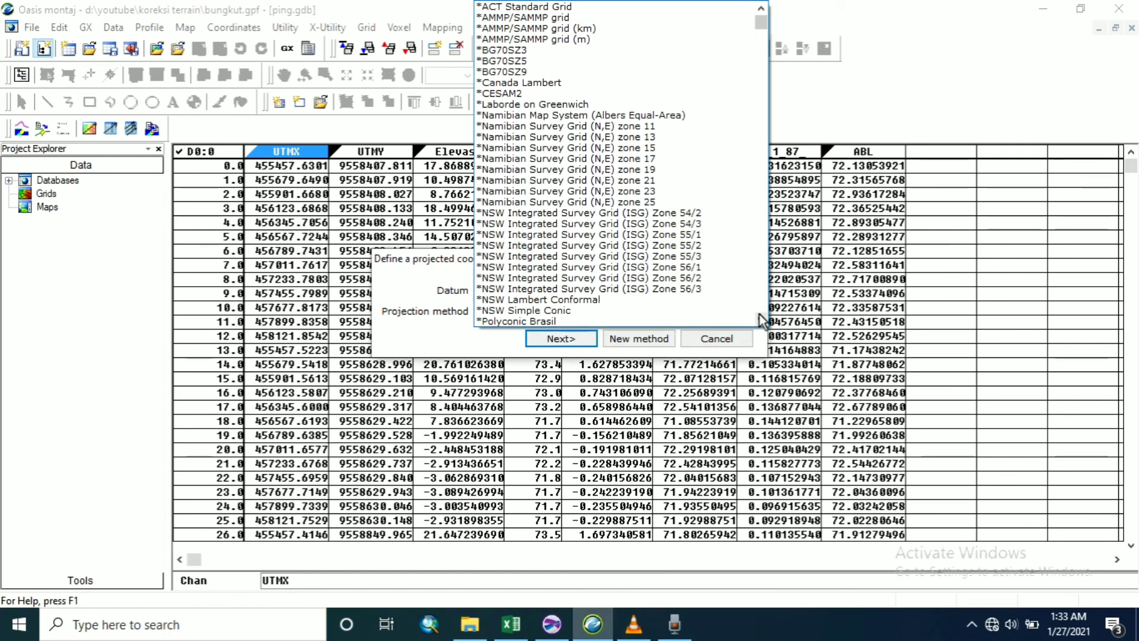
pyautogui.moveTo(758, 25); pyautogui.dragTo(773, 285)
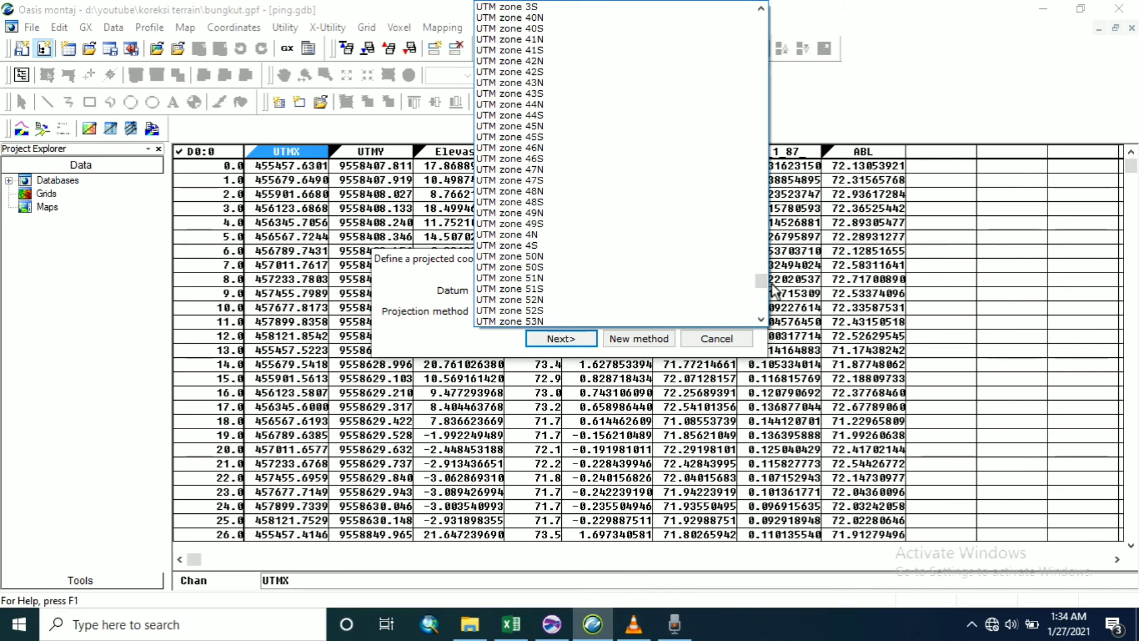
pyautogui.click(543, 289)
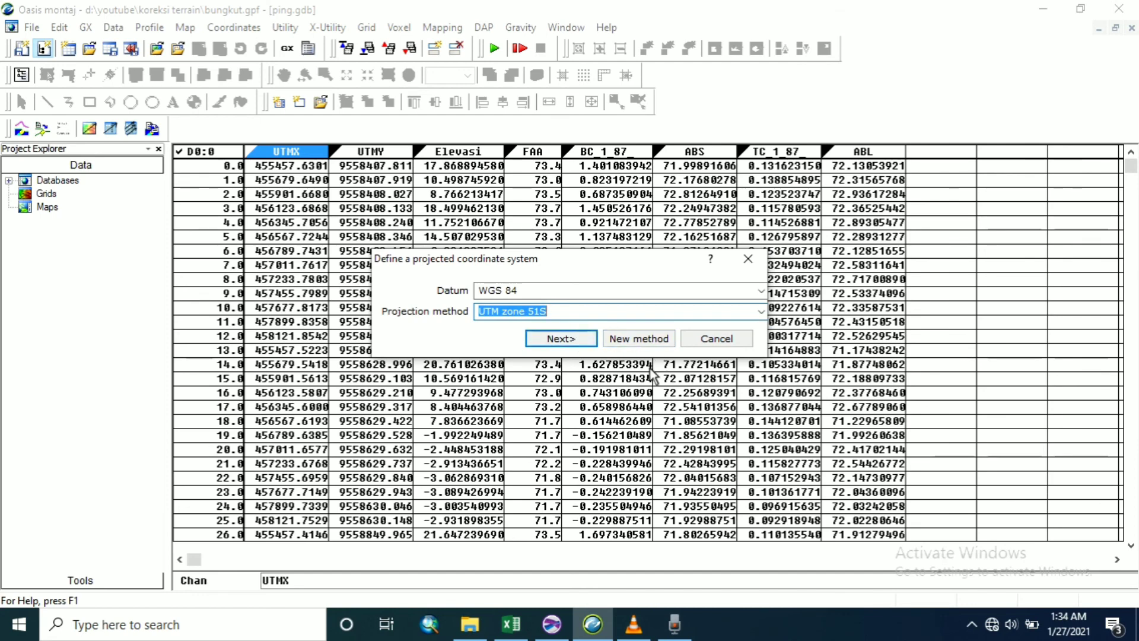
pyautogui.click(567, 338)
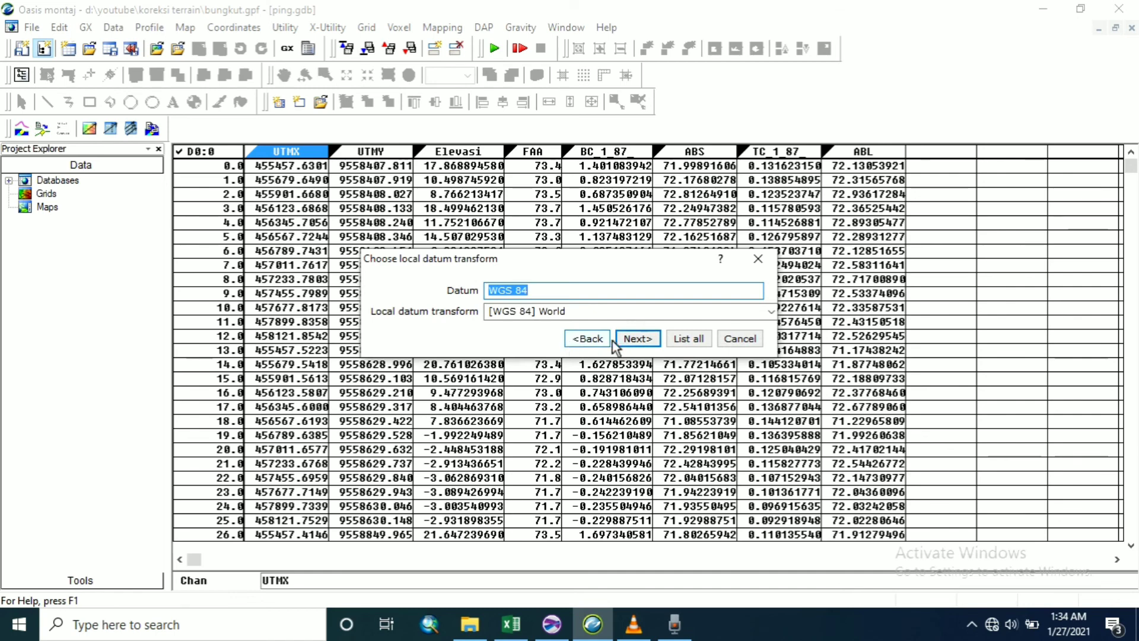
pyautogui.click(634, 341)
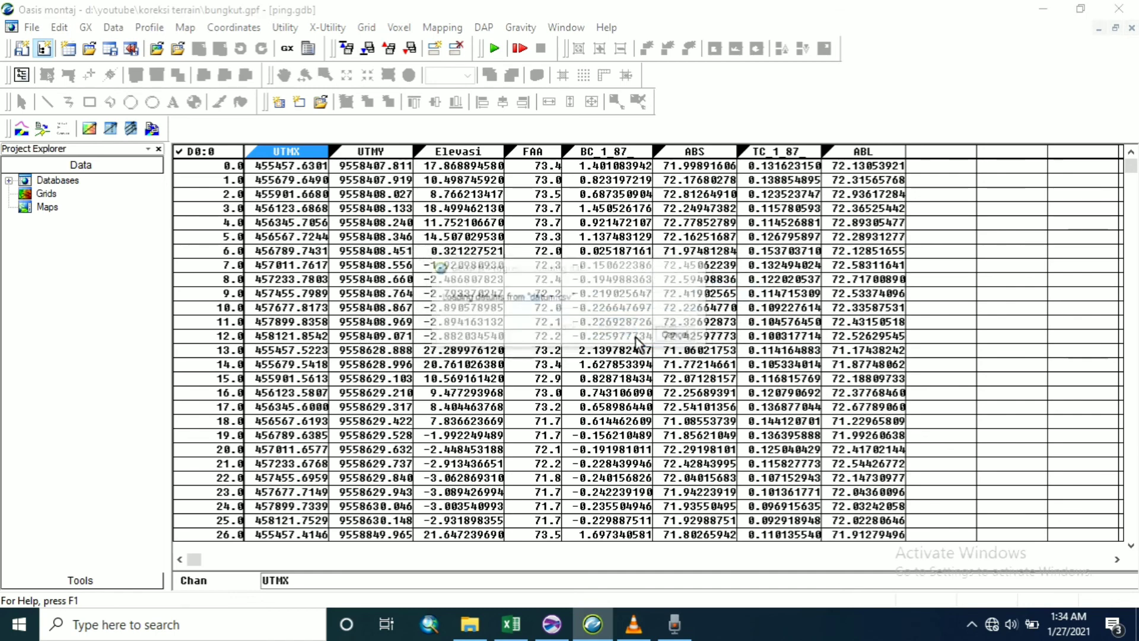
pyautogui.click(618, 332)
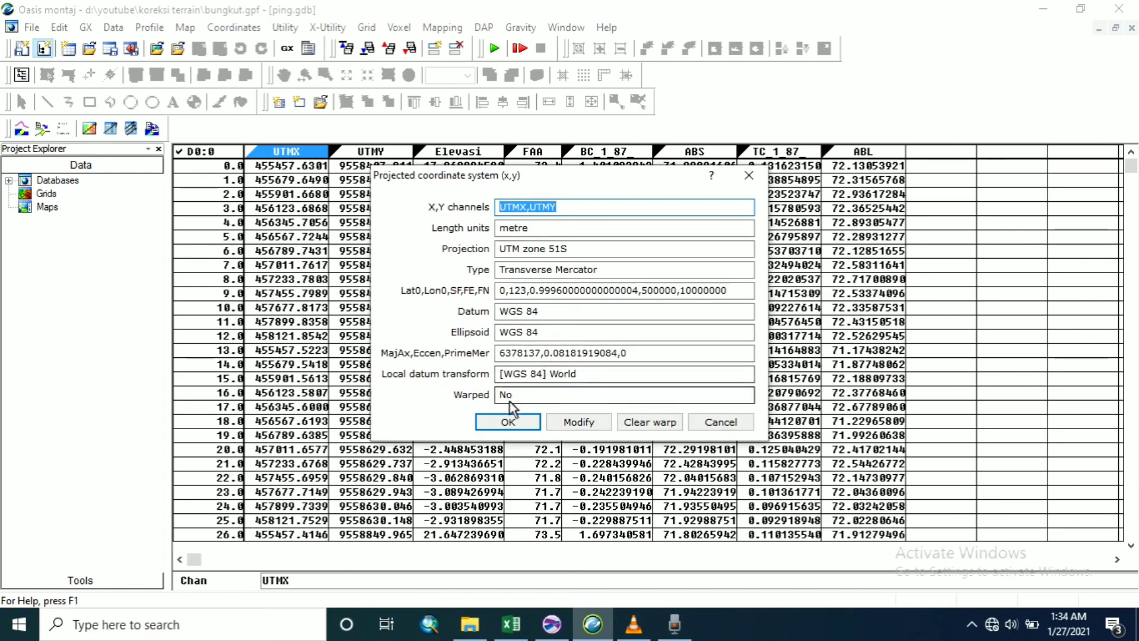
pyautogui.click(496, 421)
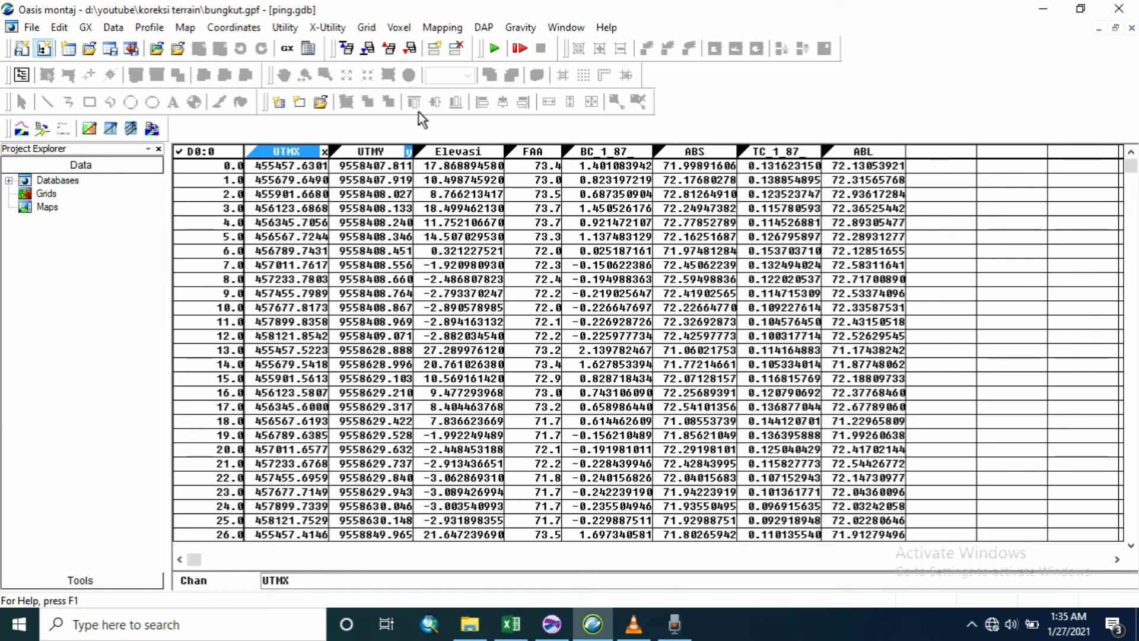
# Grid the ABS channel with Kriging into a new grid file named "ABS BUngkut", leaving the cell size blank
pyautogui.click(368, 30)
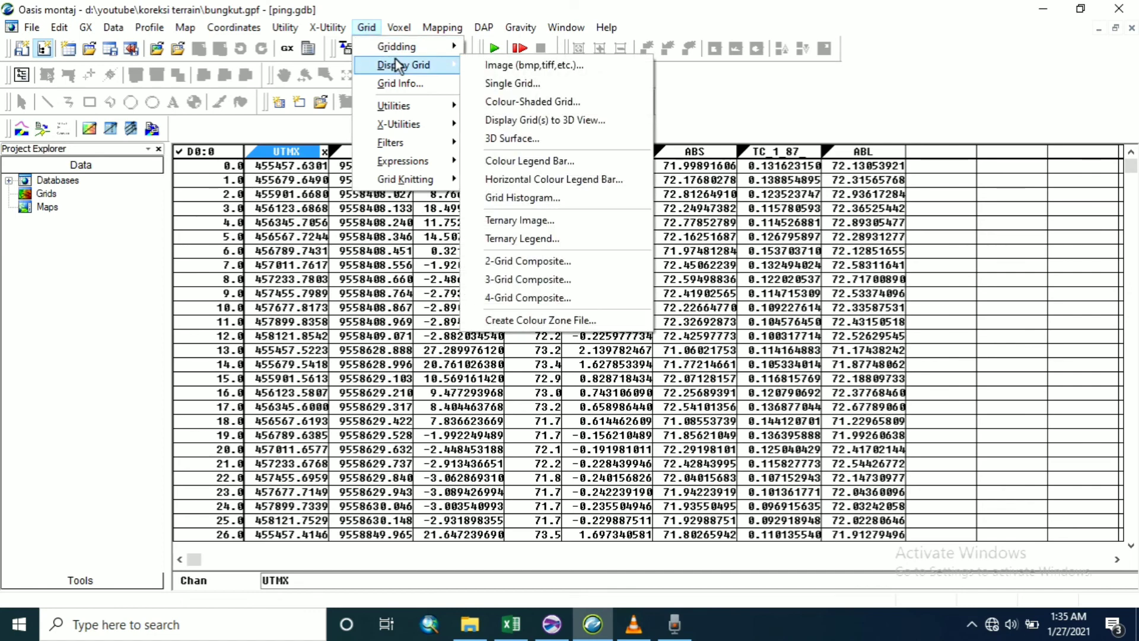
pyautogui.moveTo(396, 54)
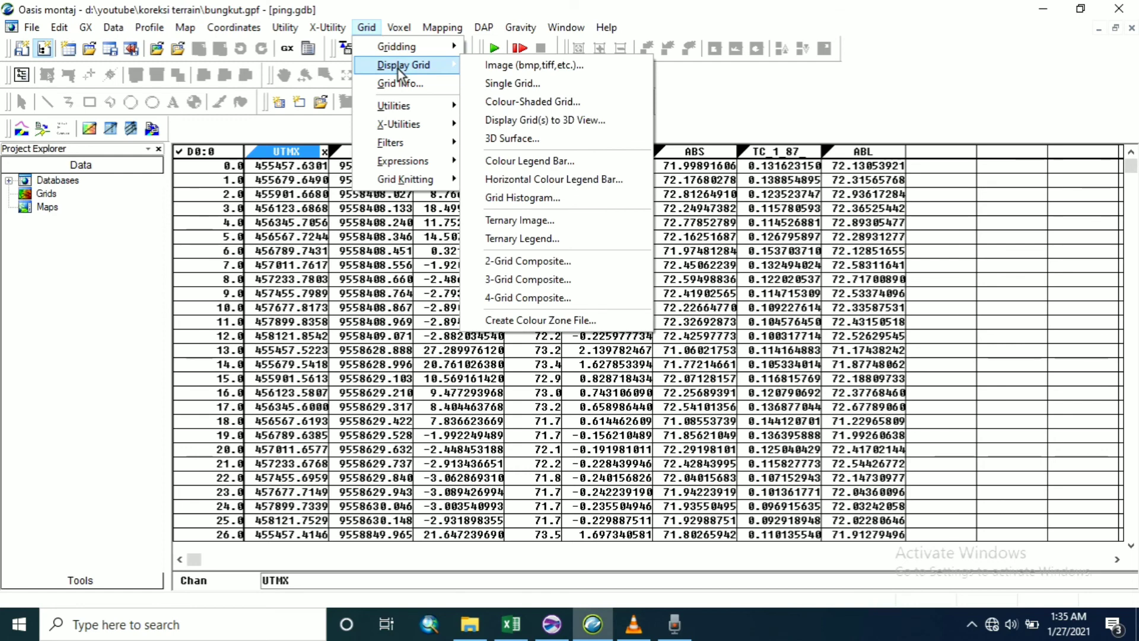
pyautogui.moveTo(398, 48)
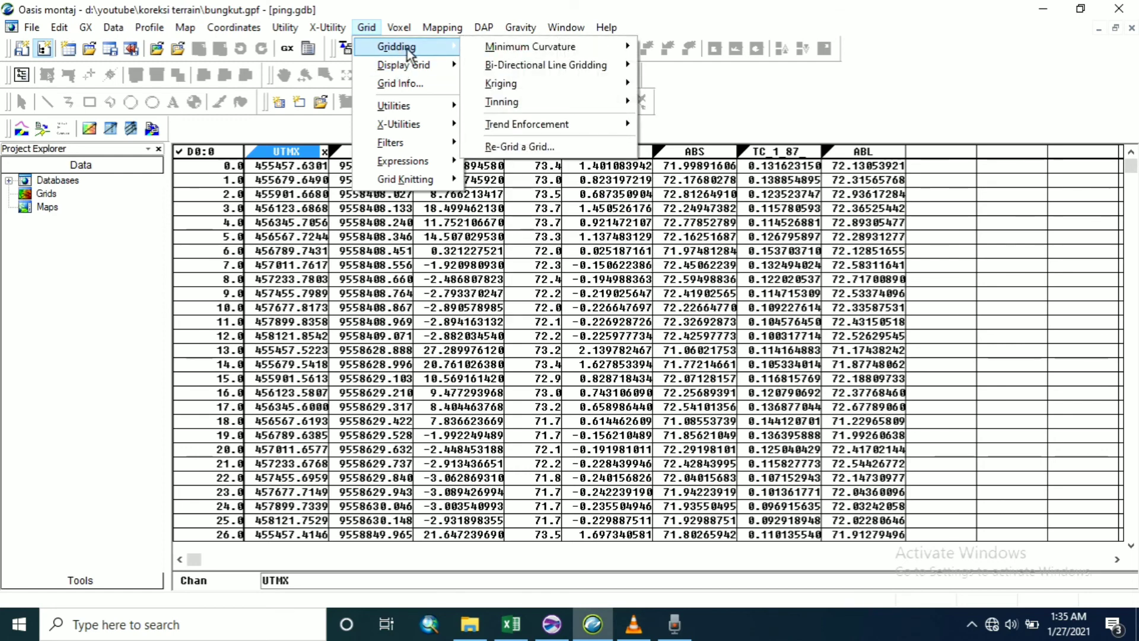
pyautogui.moveTo(517, 73)
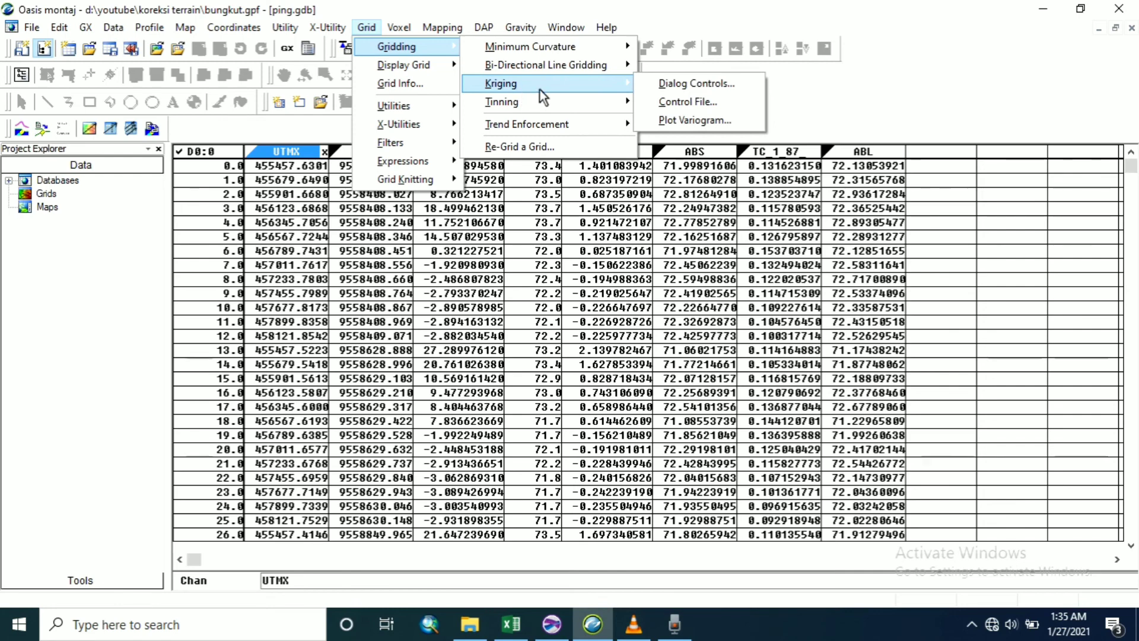
pyautogui.click(686, 85)
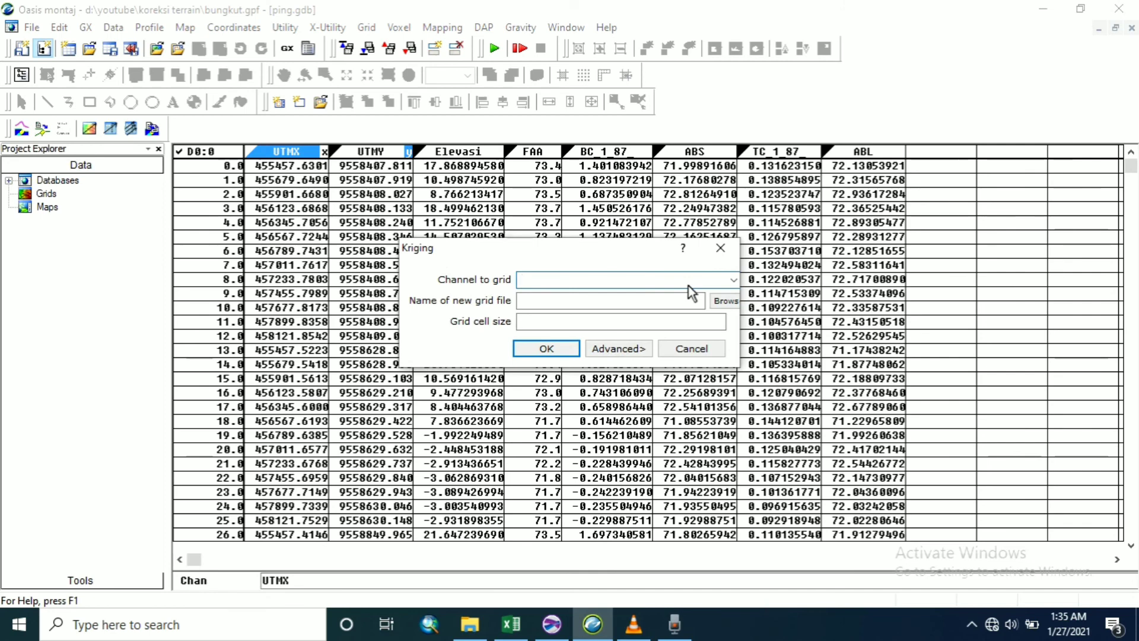
pyautogui.click(734, 280)
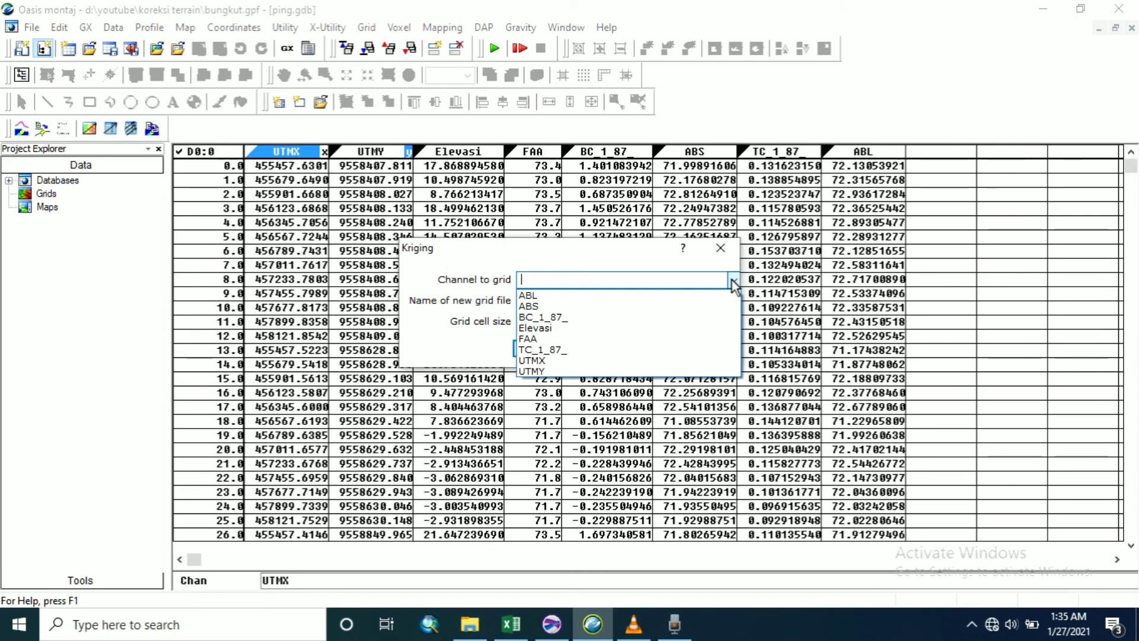
pyautogui.click(580, 303)
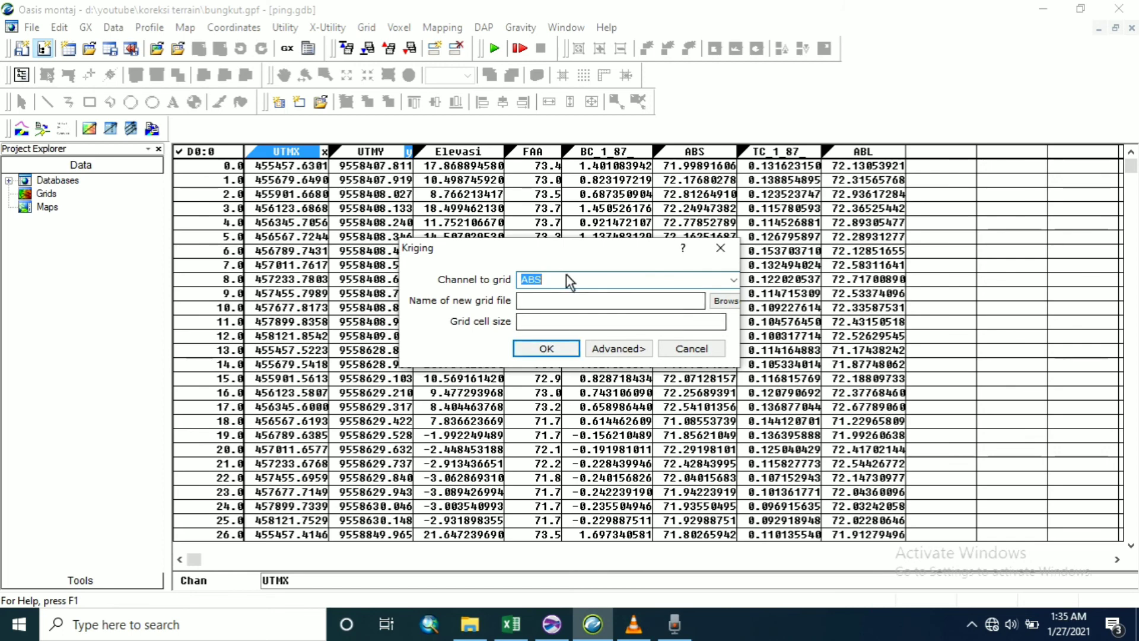
pyautogui.click(542, 301)
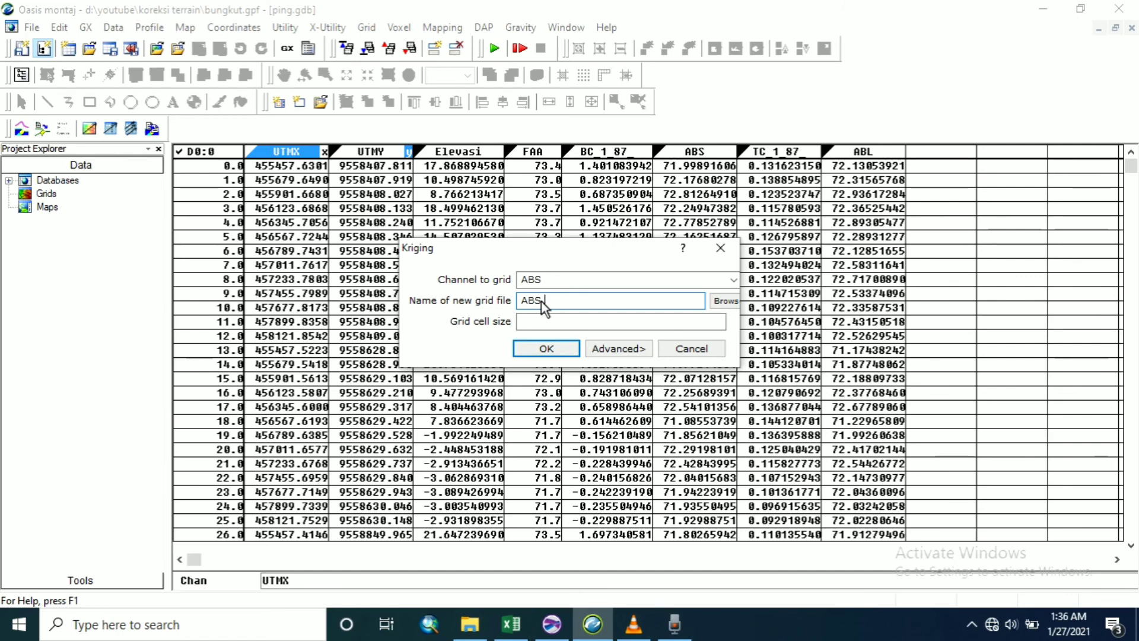
pyautogui.write('ngkut')
pyautogui.click(546, 350)
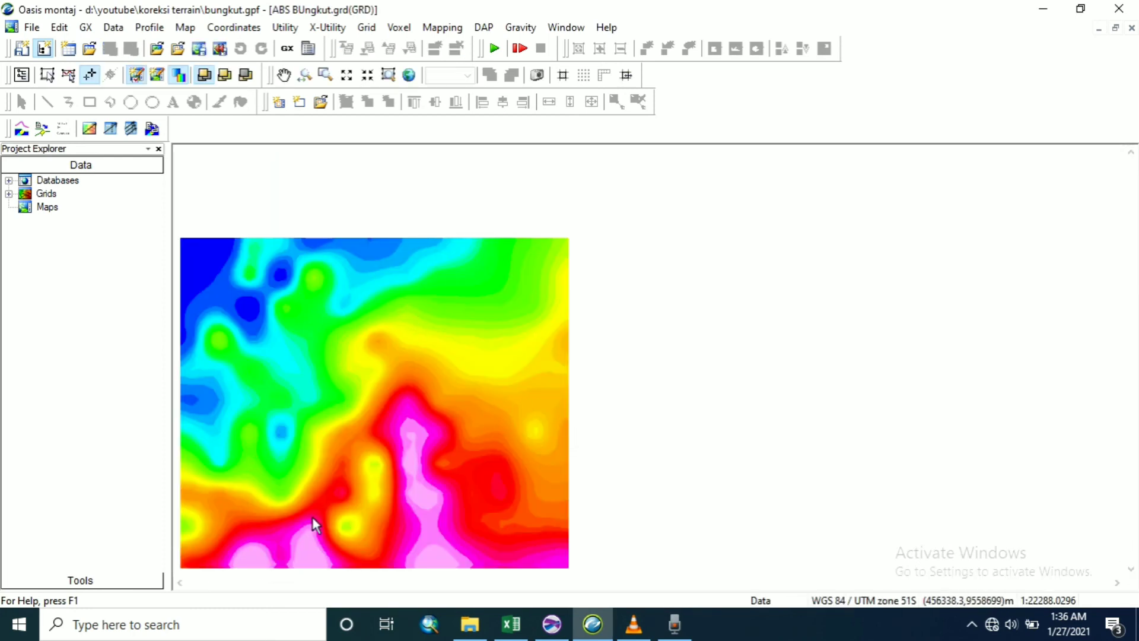
# Expand the project's grids and databases and bring the ping.gdb database back into view
pyautogui.click(9, 194)
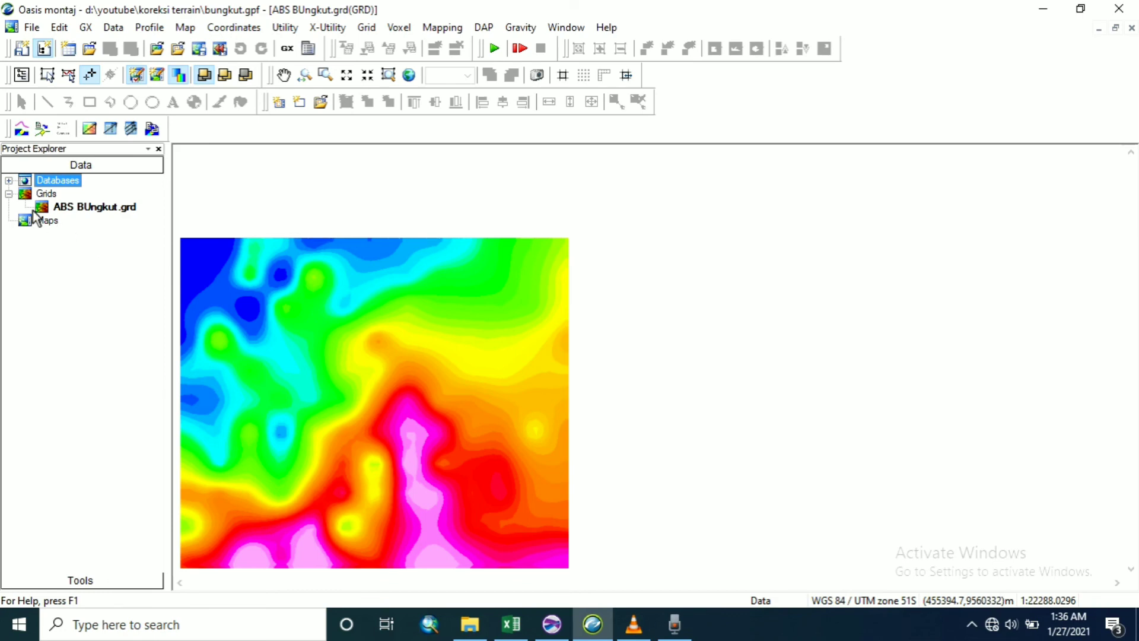
pyautogui.click(9, 181)
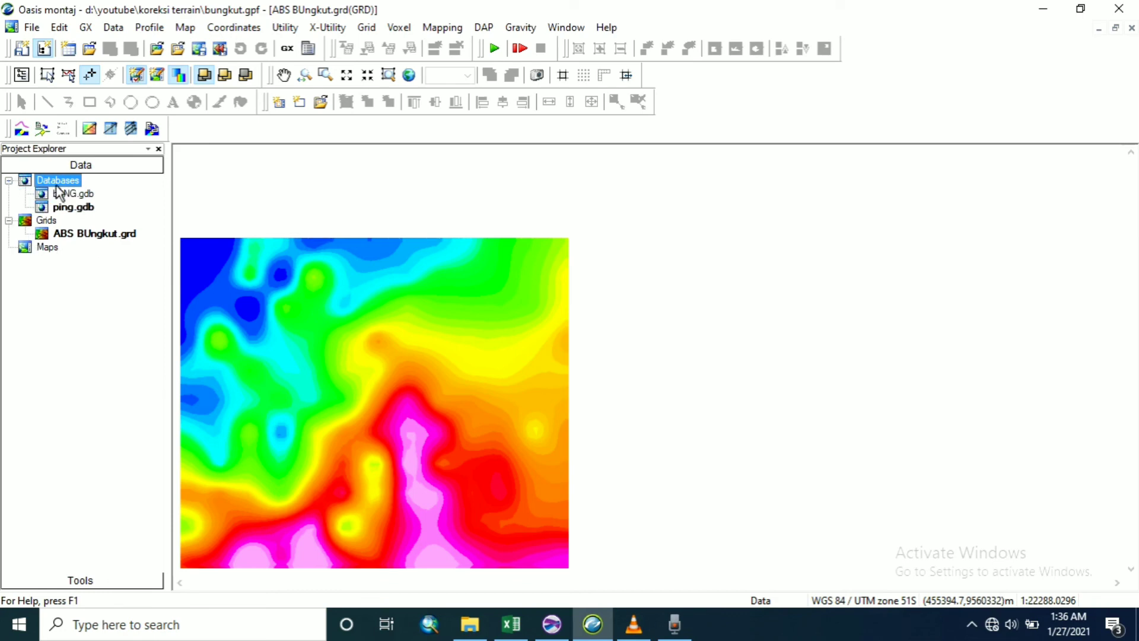
pyautogui.click(75, 207)
pyautogui.doubleClick(77, 208)
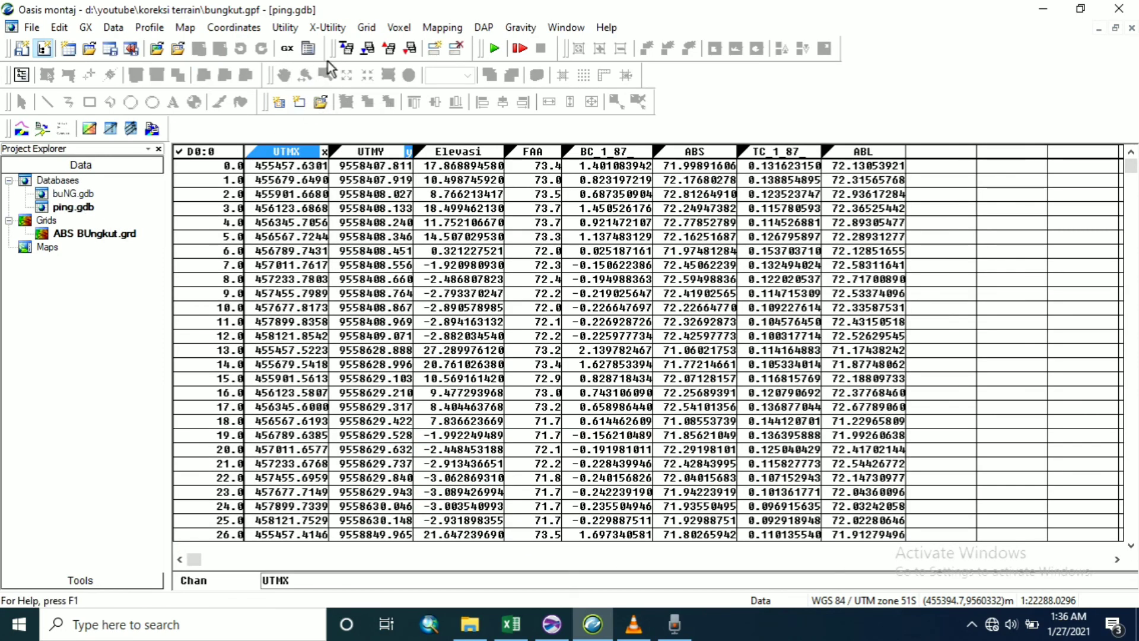
# Grid the ABL channel with Kriging into a new grid file named "ABL BUngkut.grd", and reopen the "ABS BUngkut.grd" grid
pyautogui.click(371, 28)
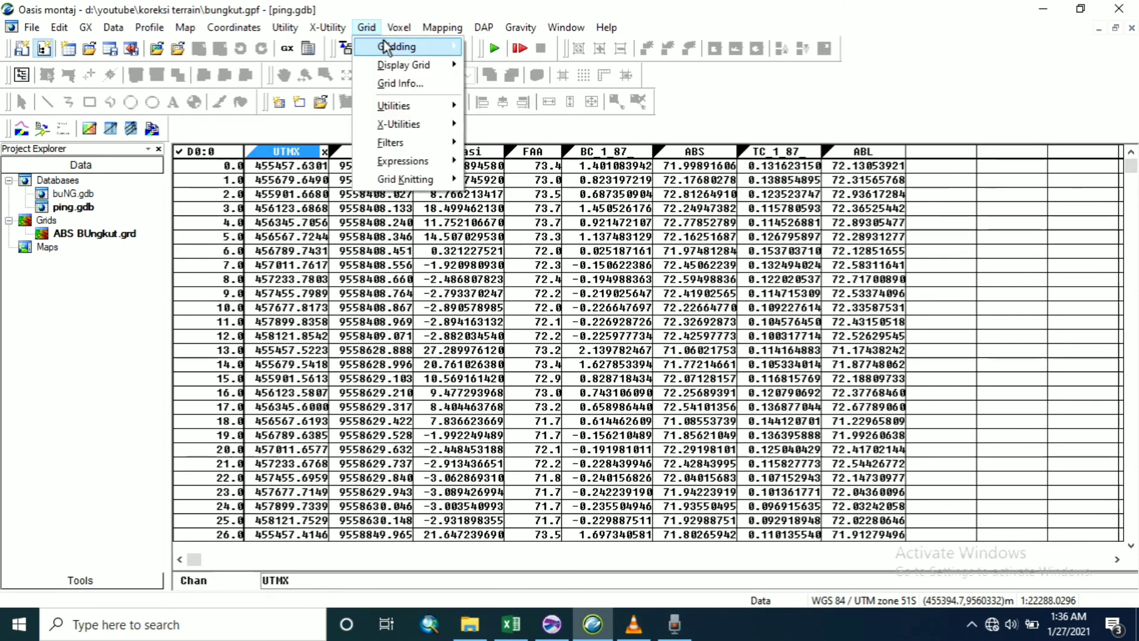
pyautogui.moveTo(387, 48)
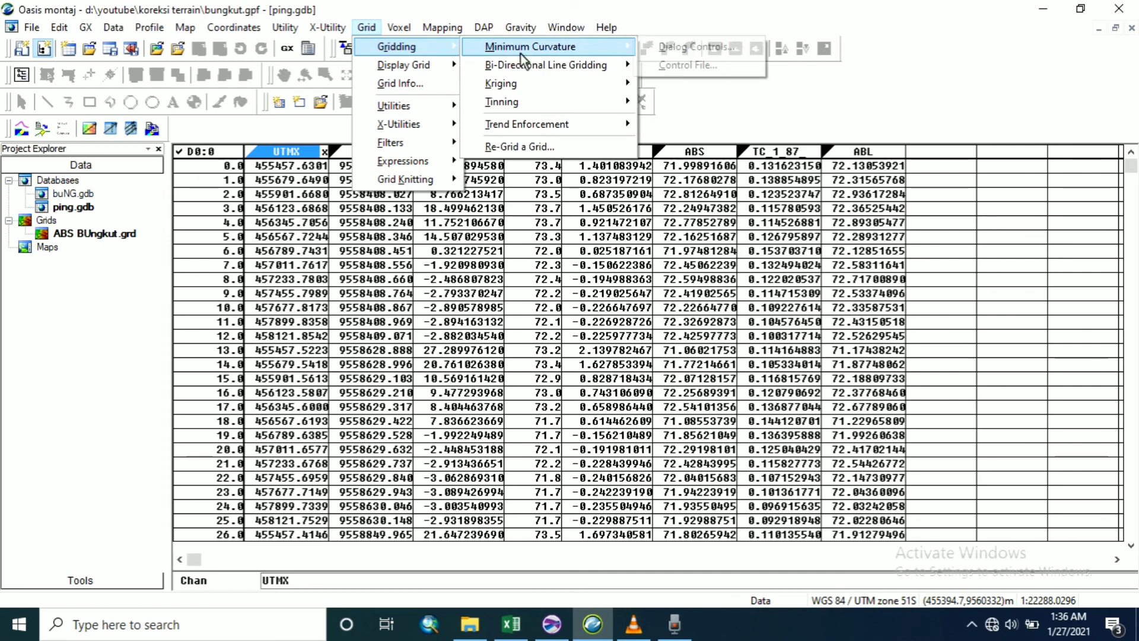
pyautogui.moveTo(559, 84)
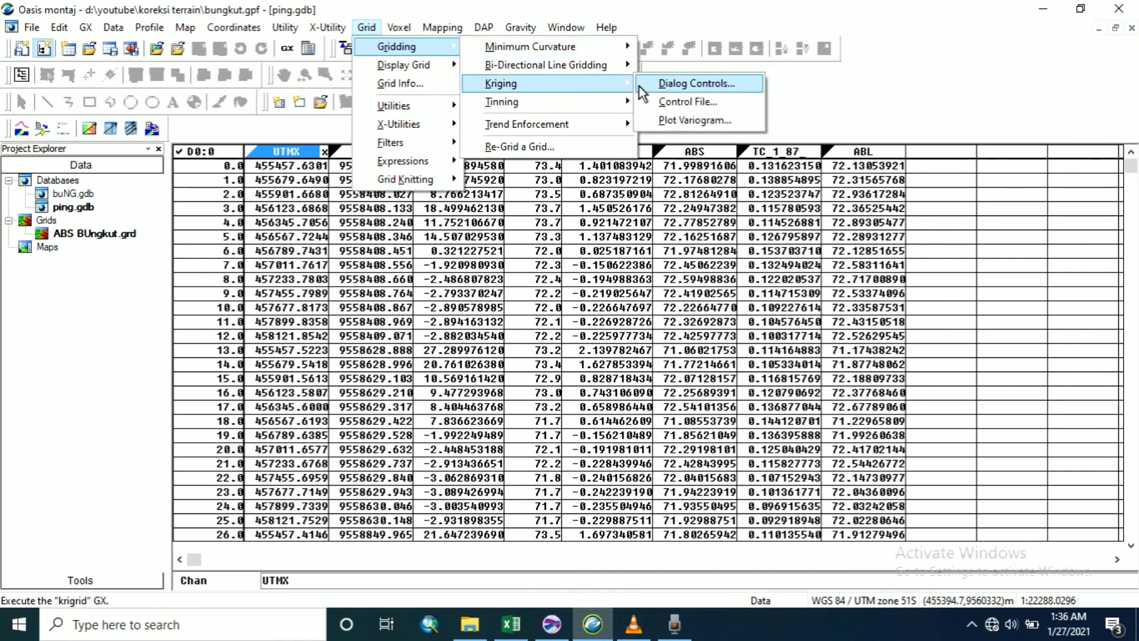
pyautogui.click(689, 84)
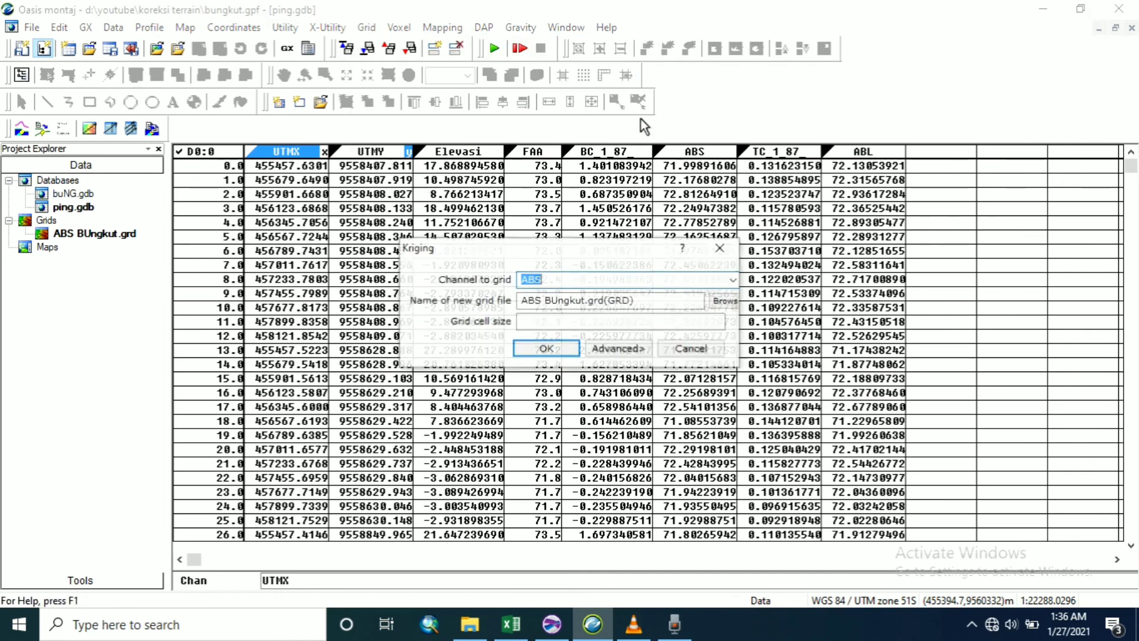
pyautogui.click(734, 279)
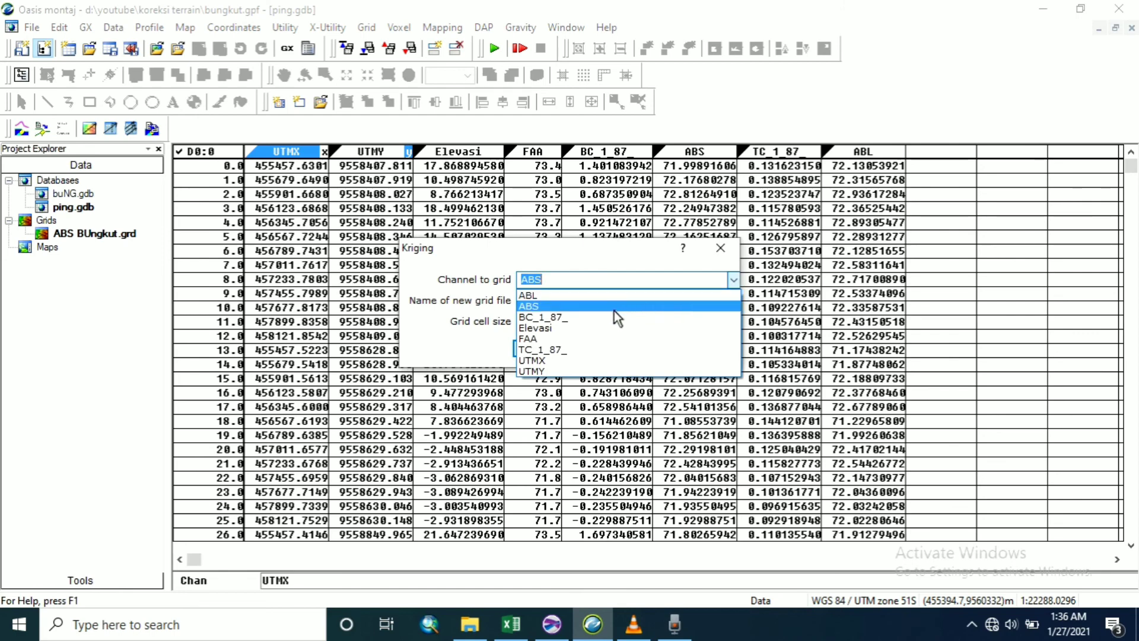
pyautogui.click(600, 296)
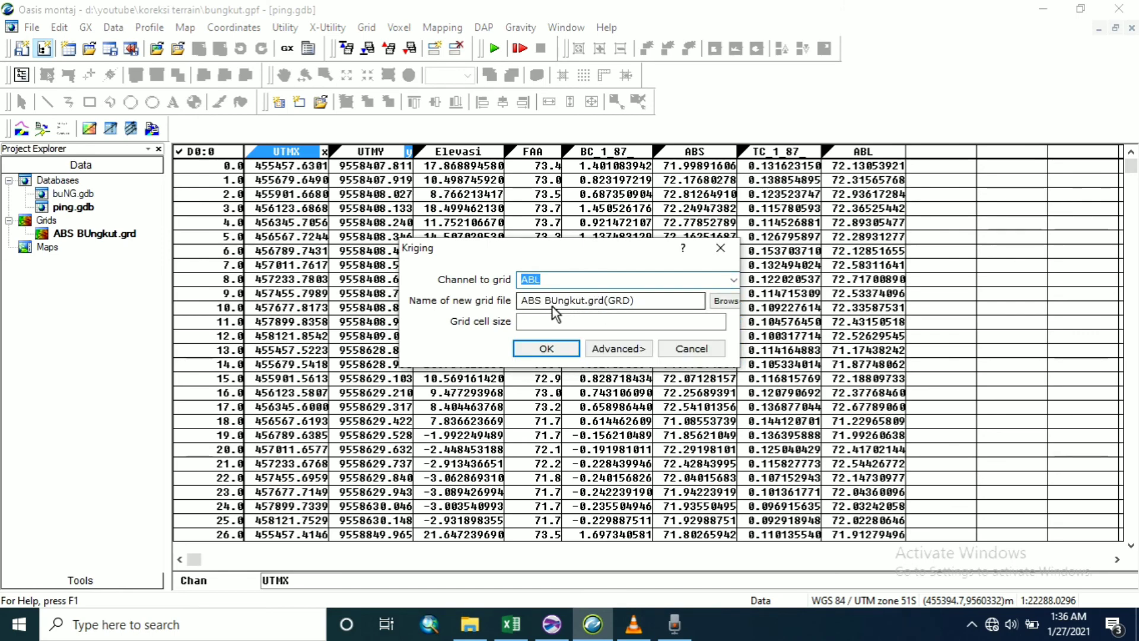
pyautogui.moveTo(541, 299); pyautogui.dragTo(524, 298)
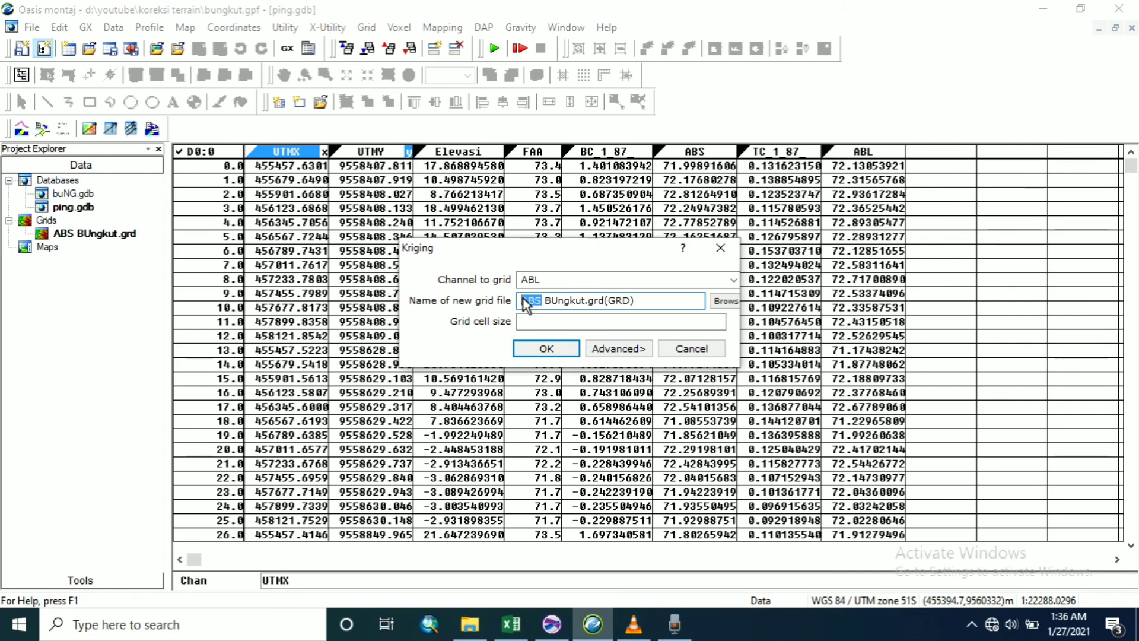
pyautogui.write('ABL')
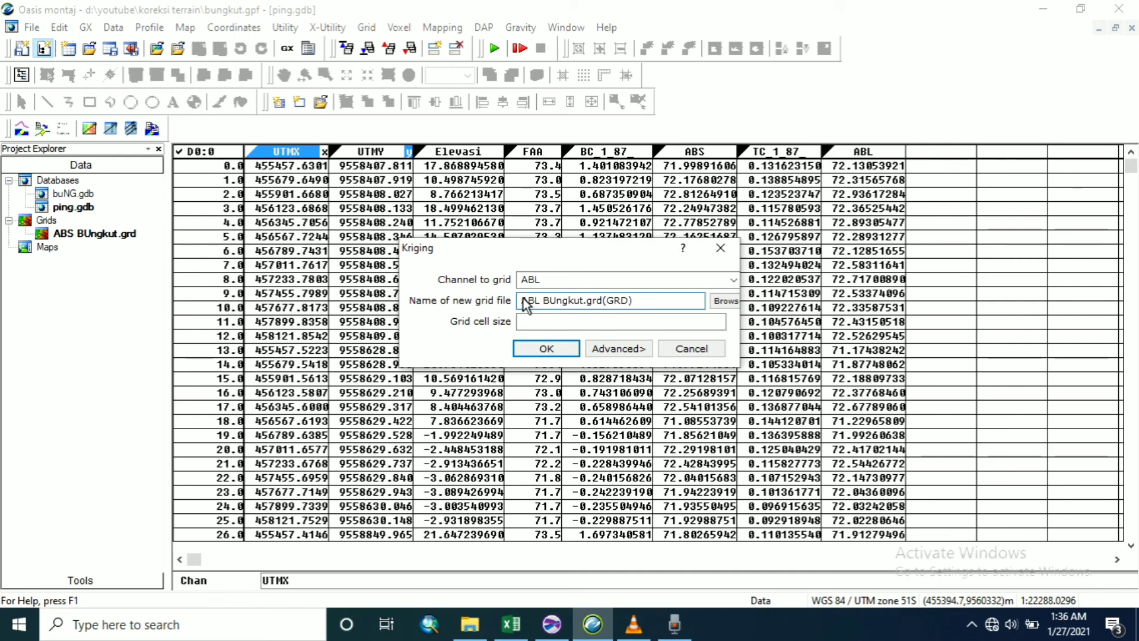
pyautogui.click(531, 347)
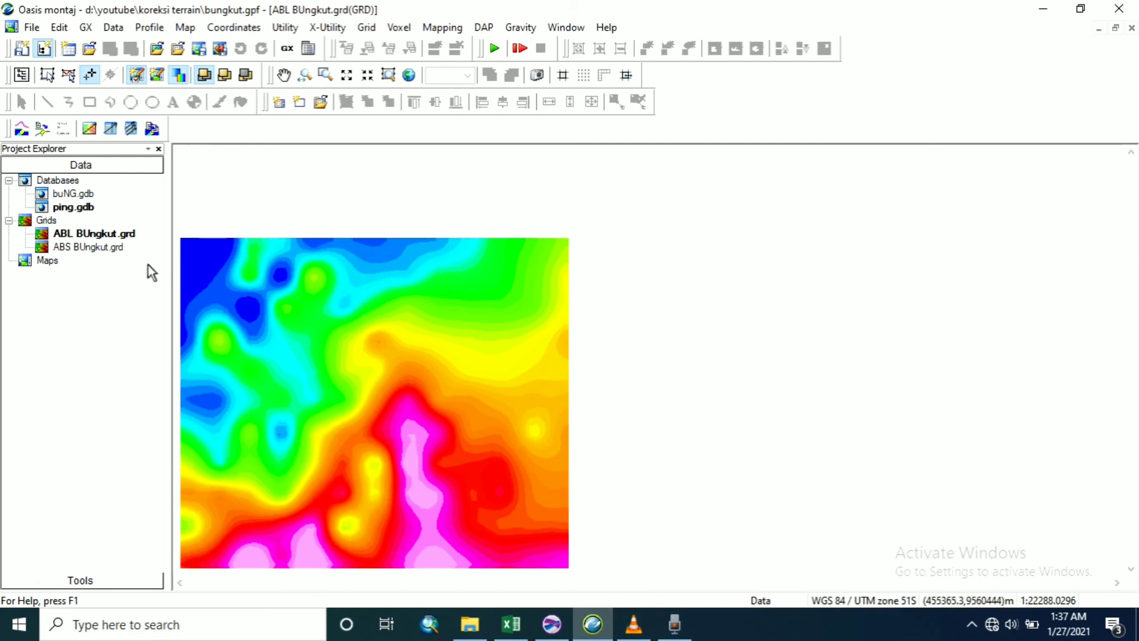
pyautogui.doubleClick(71, 250)
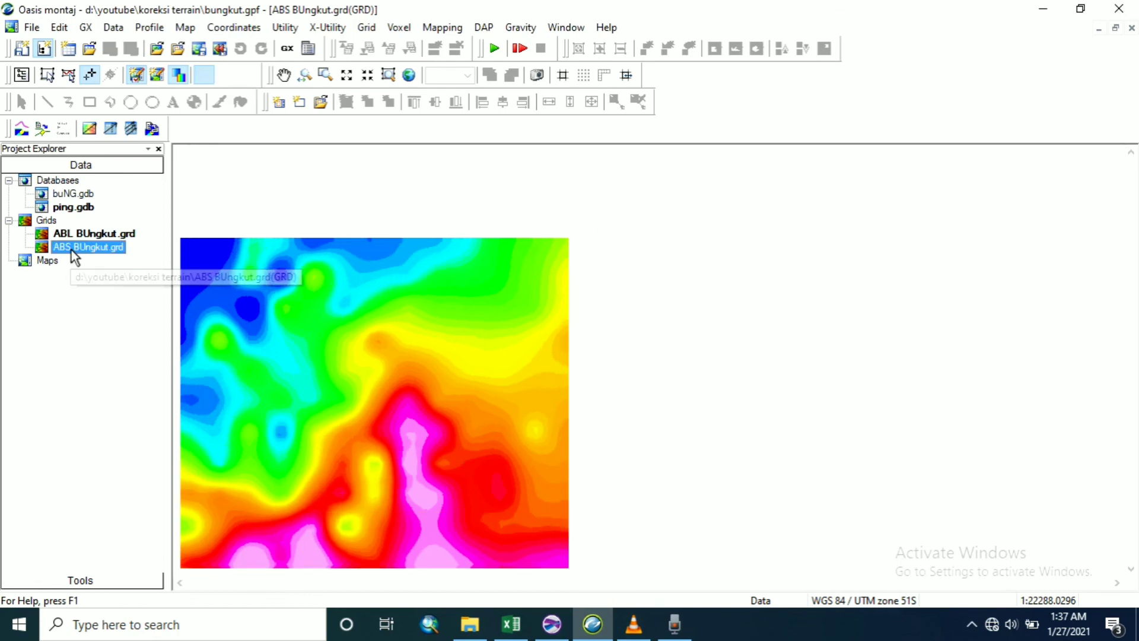
# Compare the ABL BUngkut.grd and ABS BUngkut.grd grids by alternately displaying each one
pyautogui.doubleClick(73, 235)
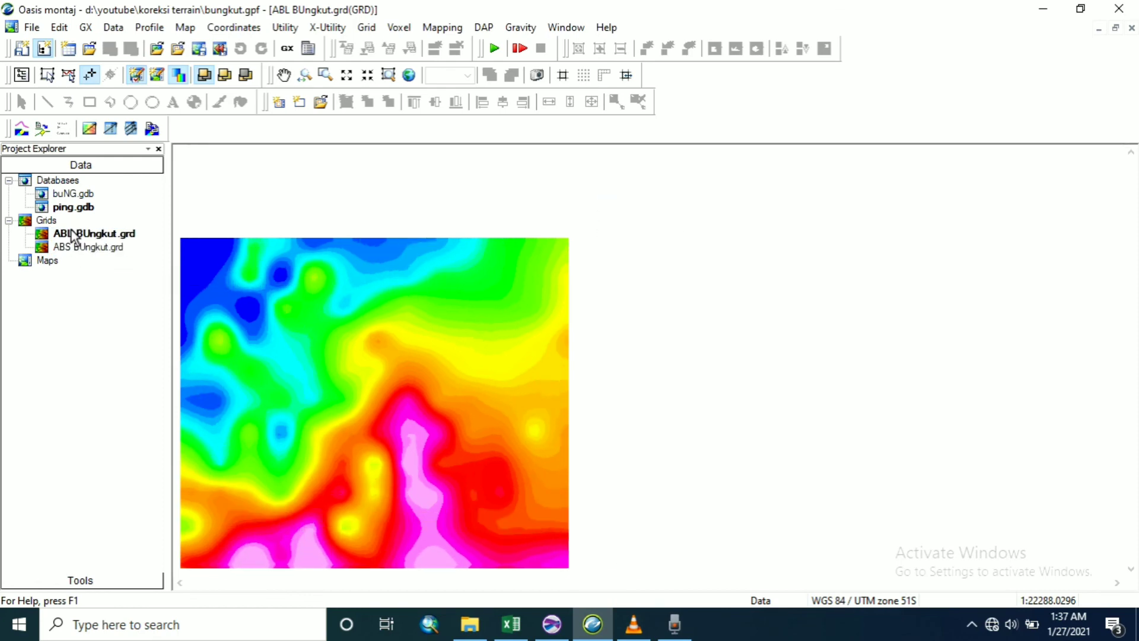
pyautogui.doubleClick(76, 248)
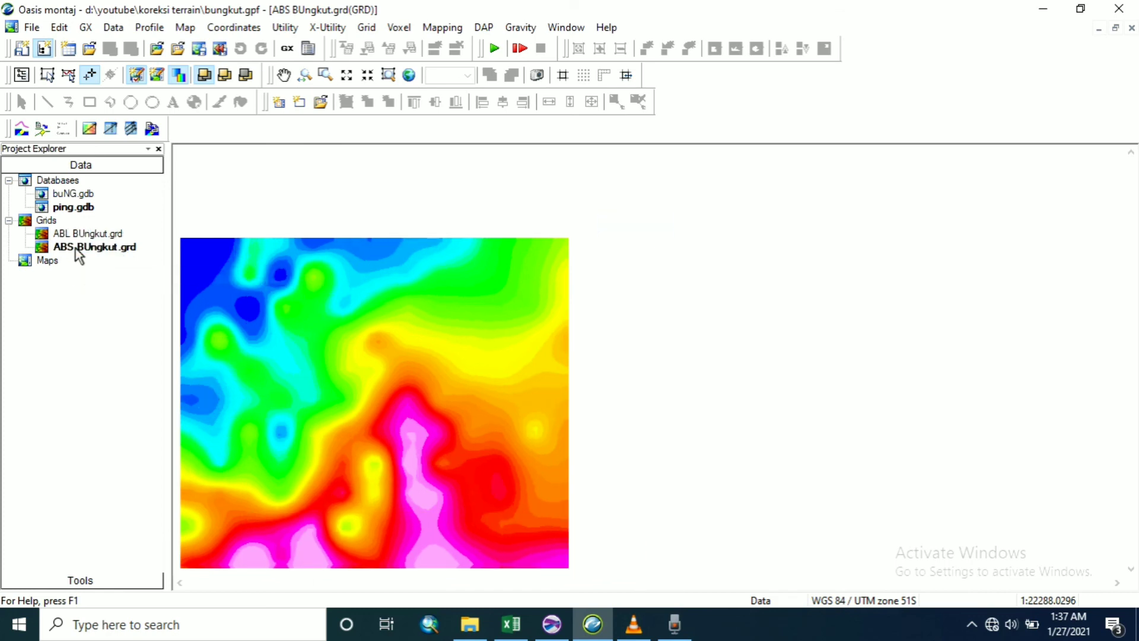
pyautogui.doubleClick(75, 233)
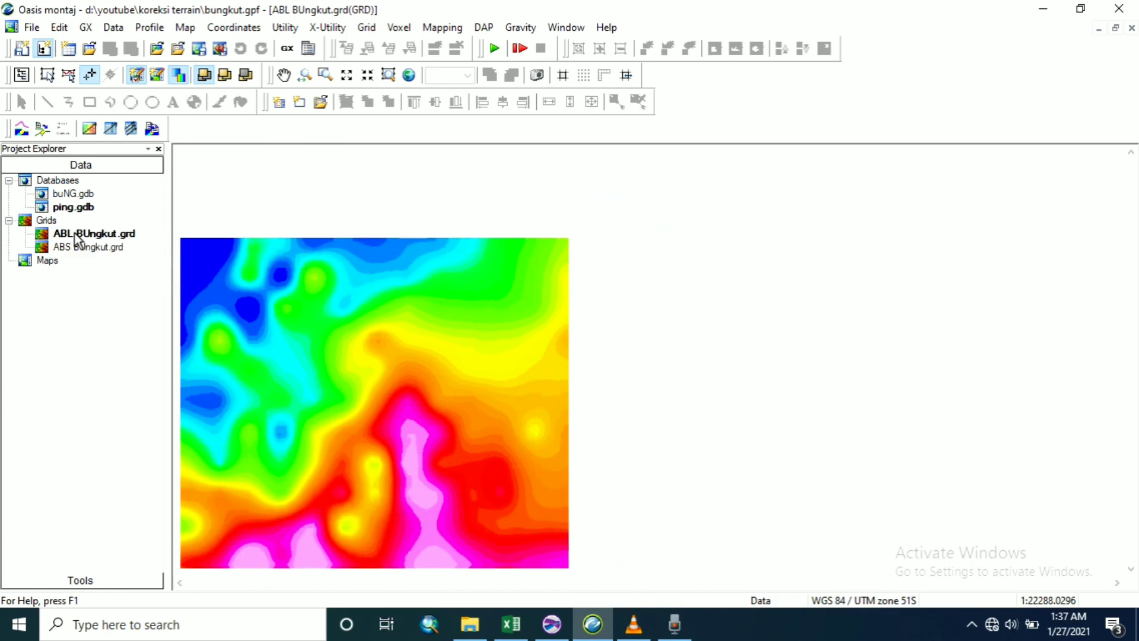
pyautogui.doubleClick(76, 248)
pyautogui.click(75, 235)
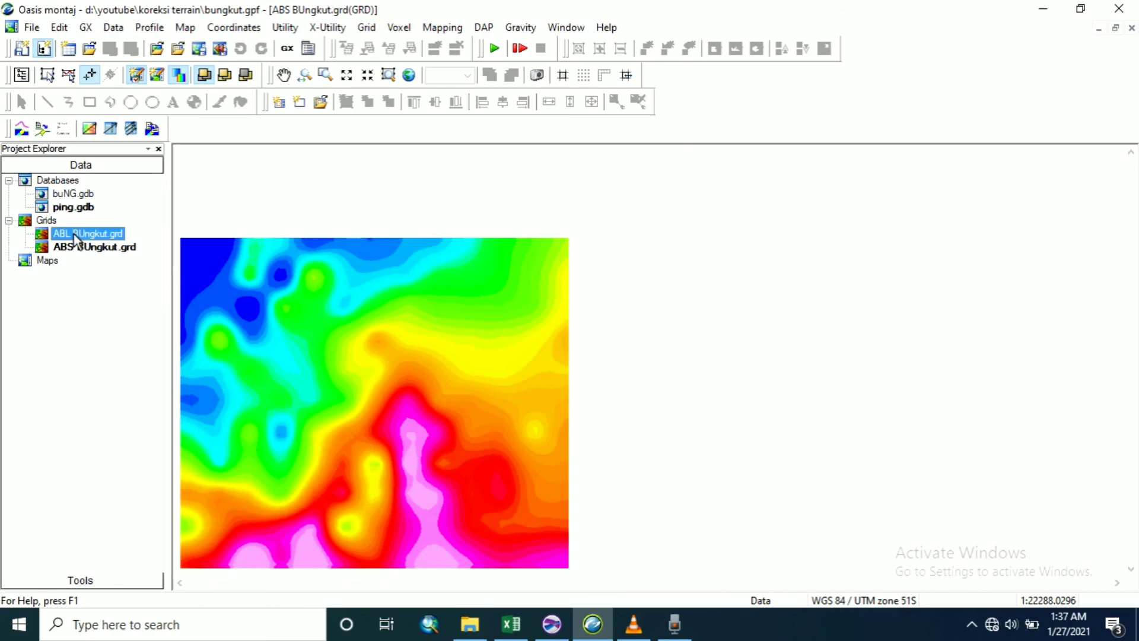
pyautogui.doubleClick(75, 235)
pyautogui.doubleClick(75, 248)
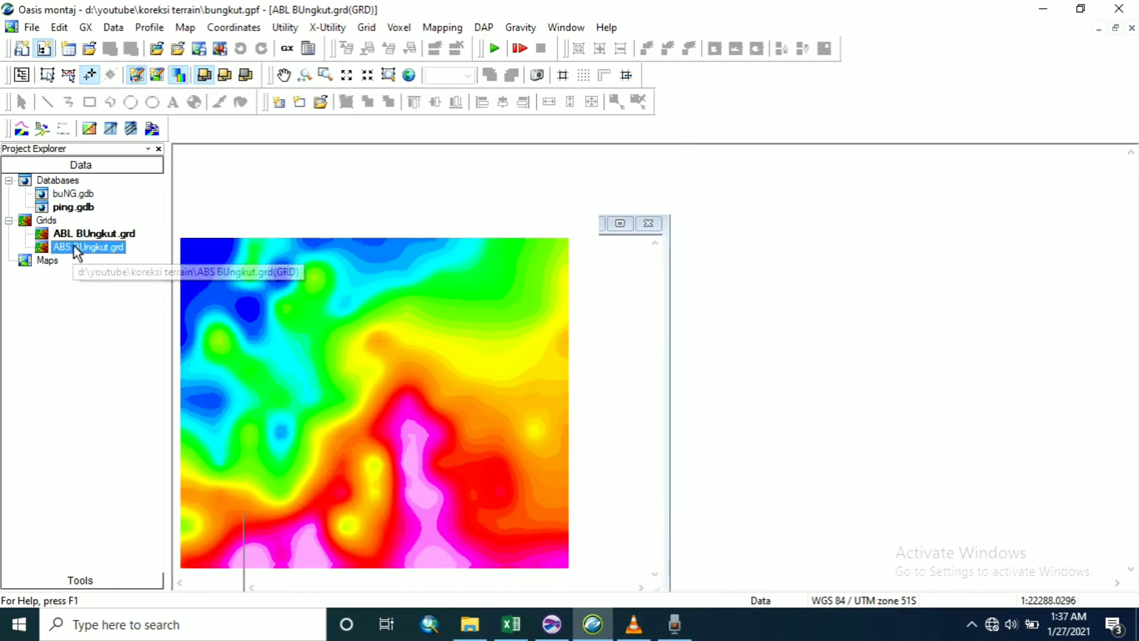
pyautogui.doubleClick(76, 235)
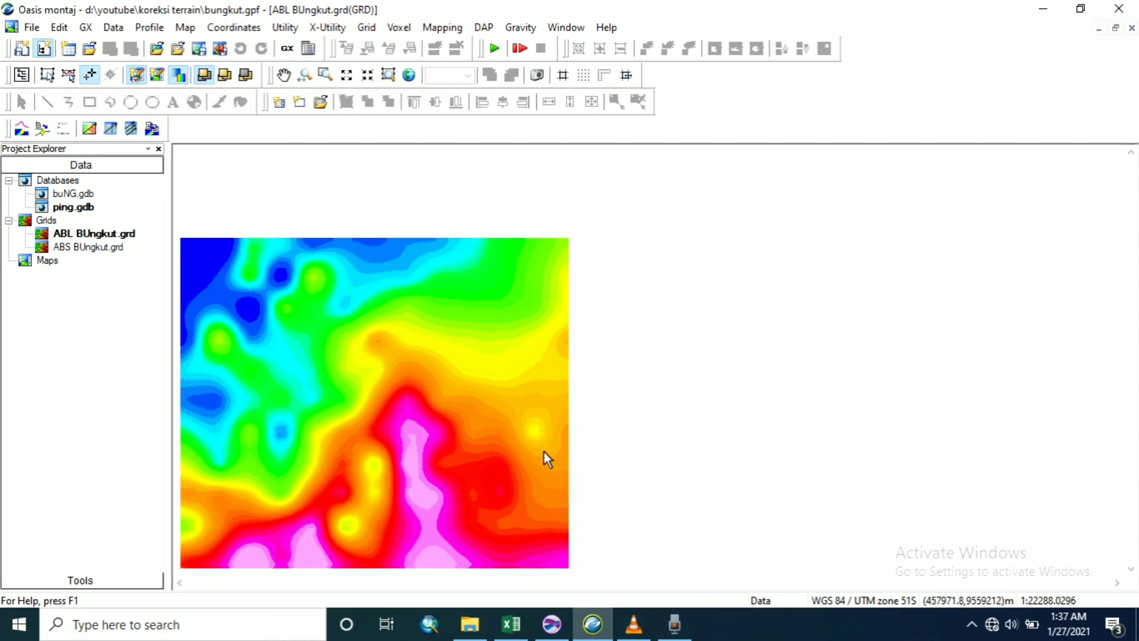
# Switch to Surfer and create a contour map in a new plot from the ABS BUngkut grid in D:\YouTube\Koreksi Terrain
pyautogui.click(552, 624)
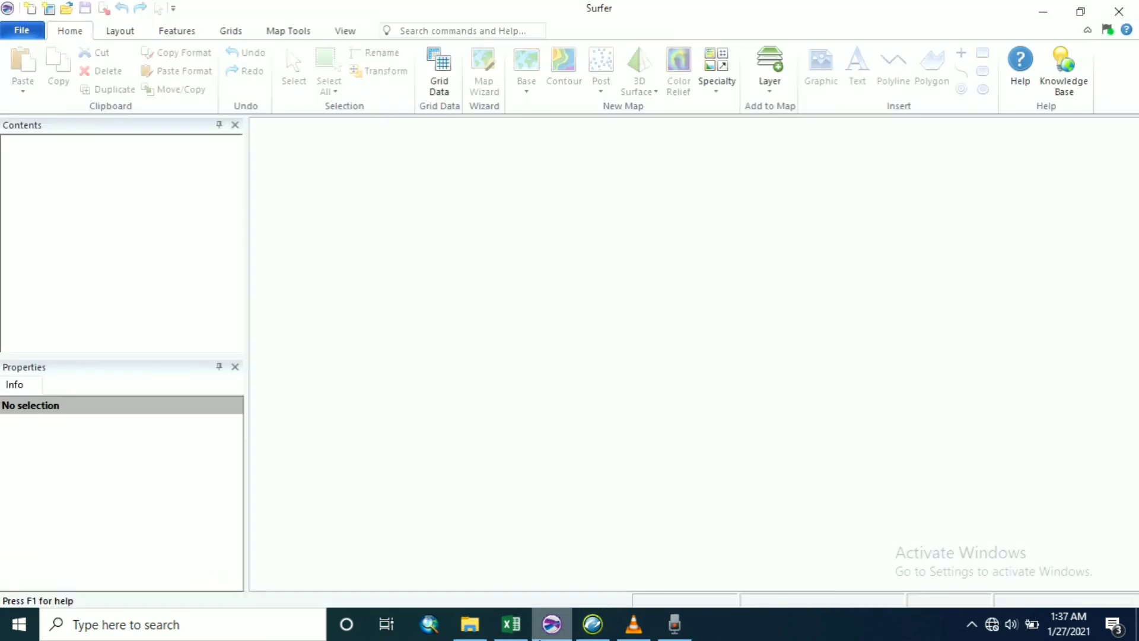
pyautogui.click(37, 14)
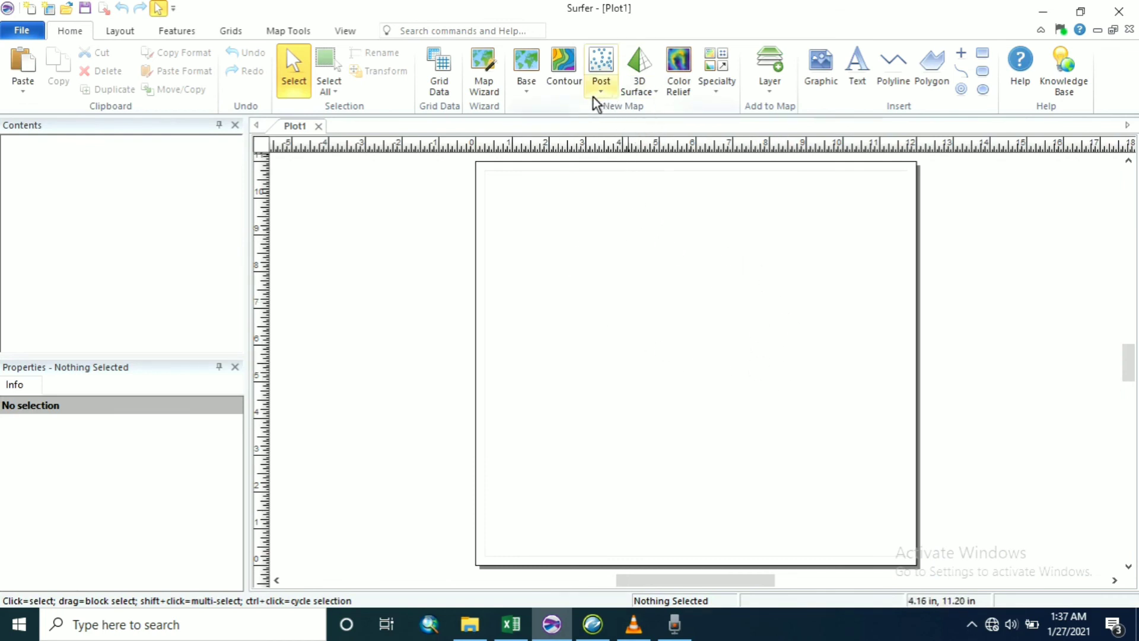
pyautogui.click(565, 73)
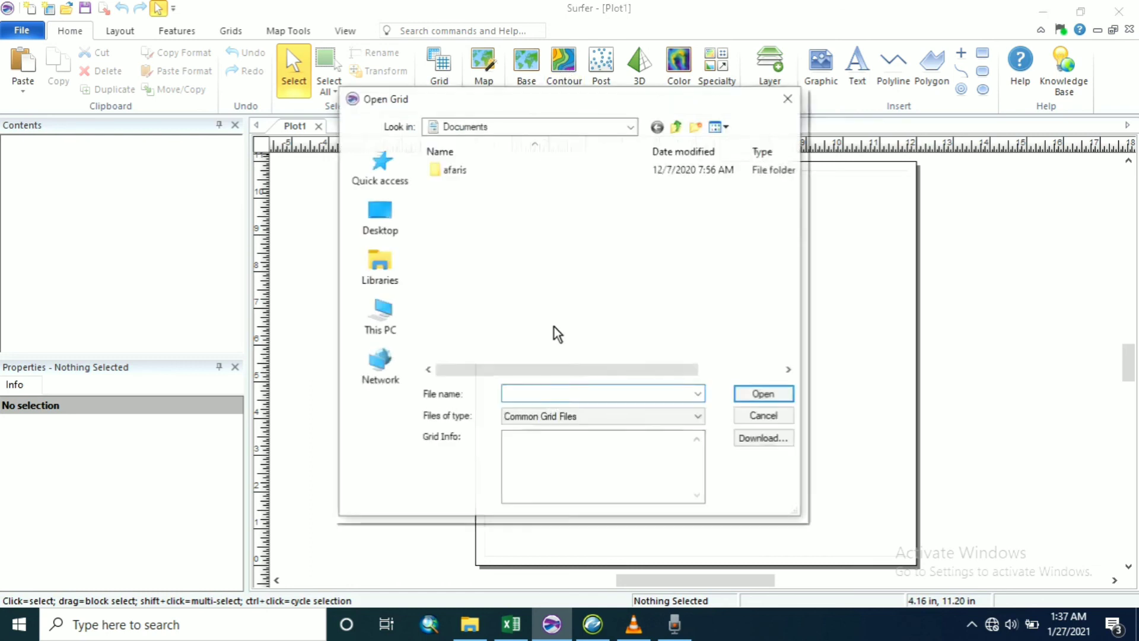
pyautogui.click(386, 329)
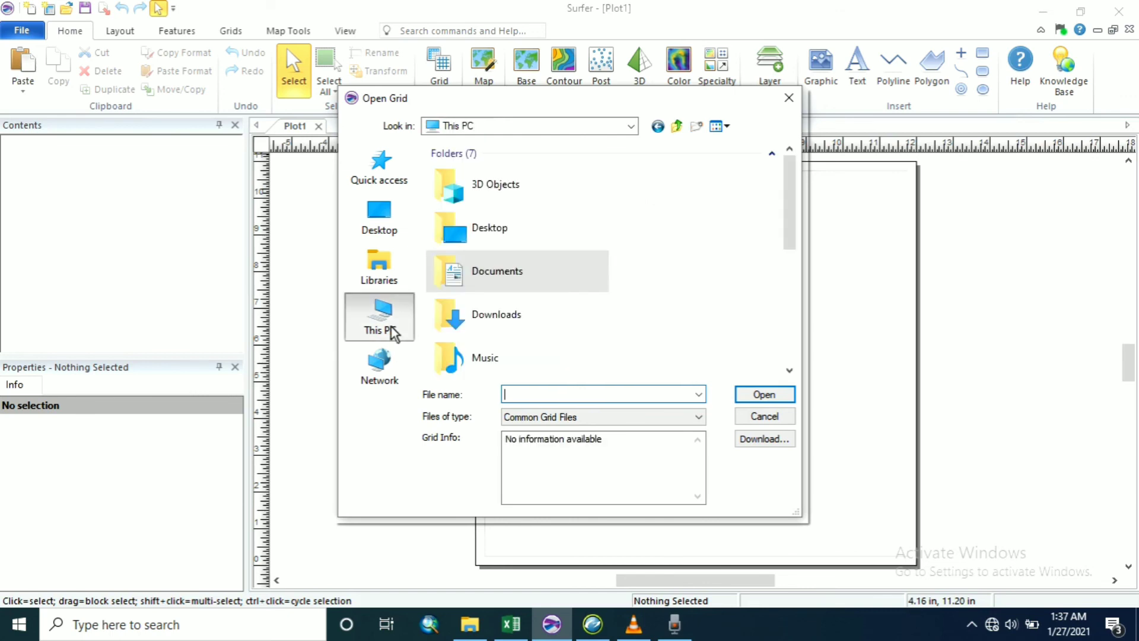
pyautogui.scroll(-5, 501, 300)
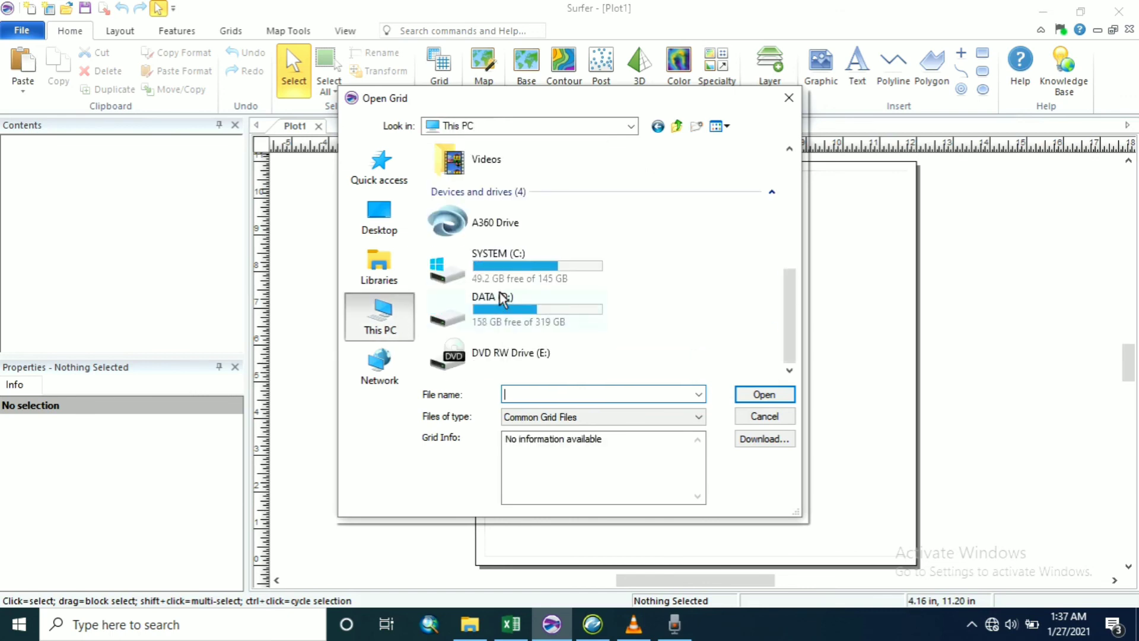
pyautogui.doubleClick(503, 299)
pyautogui.scroll(-4, 499, 281)
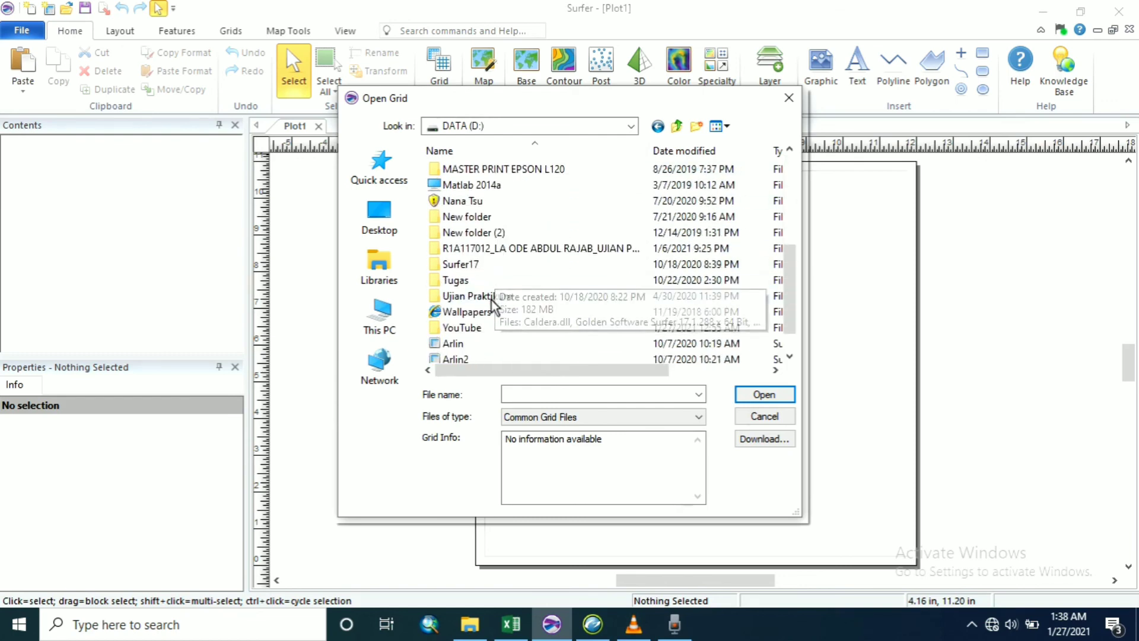
pyautogui.doubleClick(475, 327)
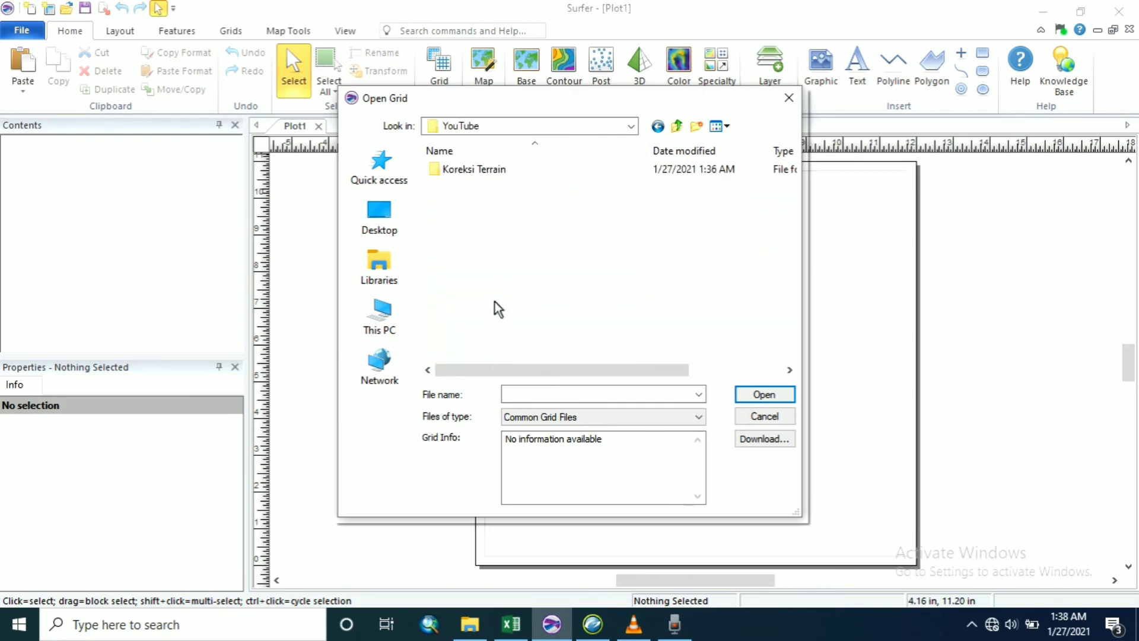
pyautogui.doubleClick(510, 169)
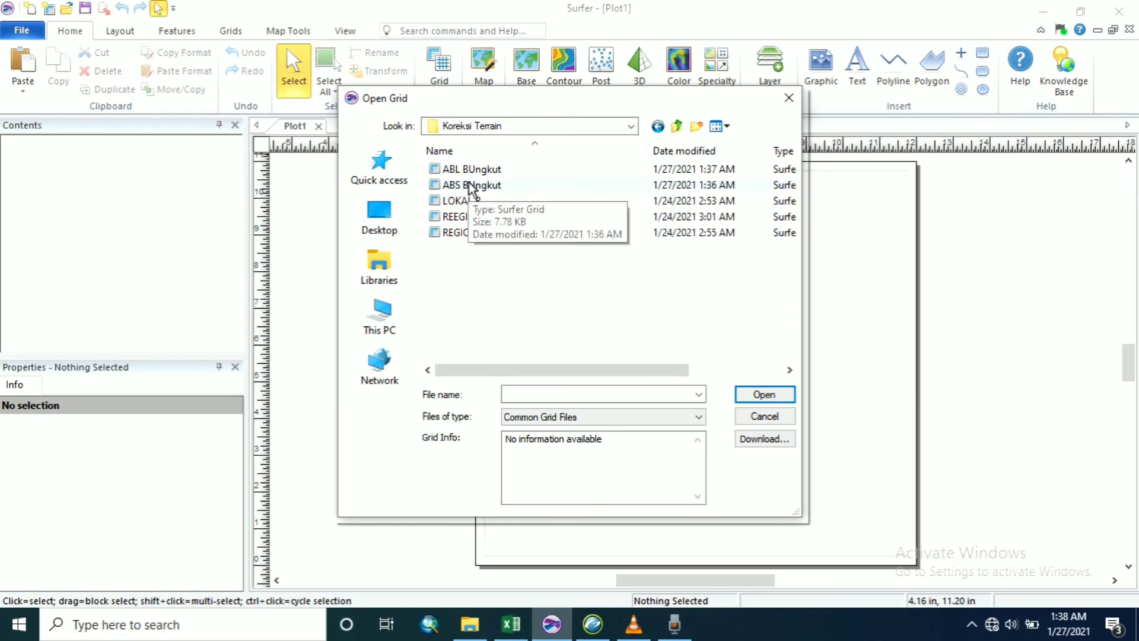
pyautogui.click(541, 188)
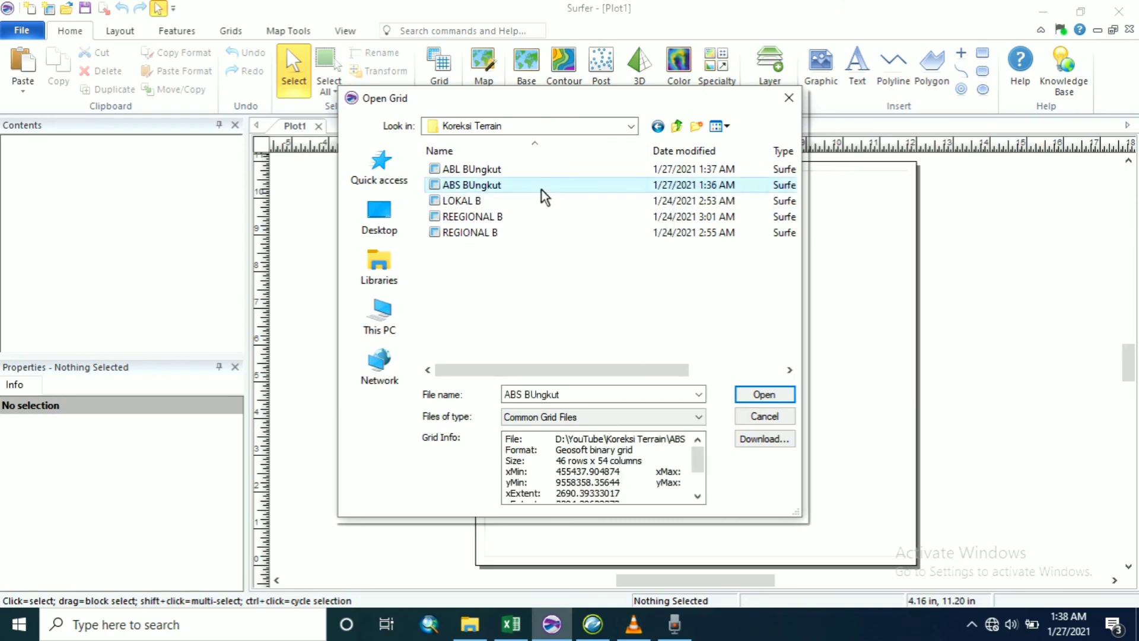
pyautogui.click(752, 394)
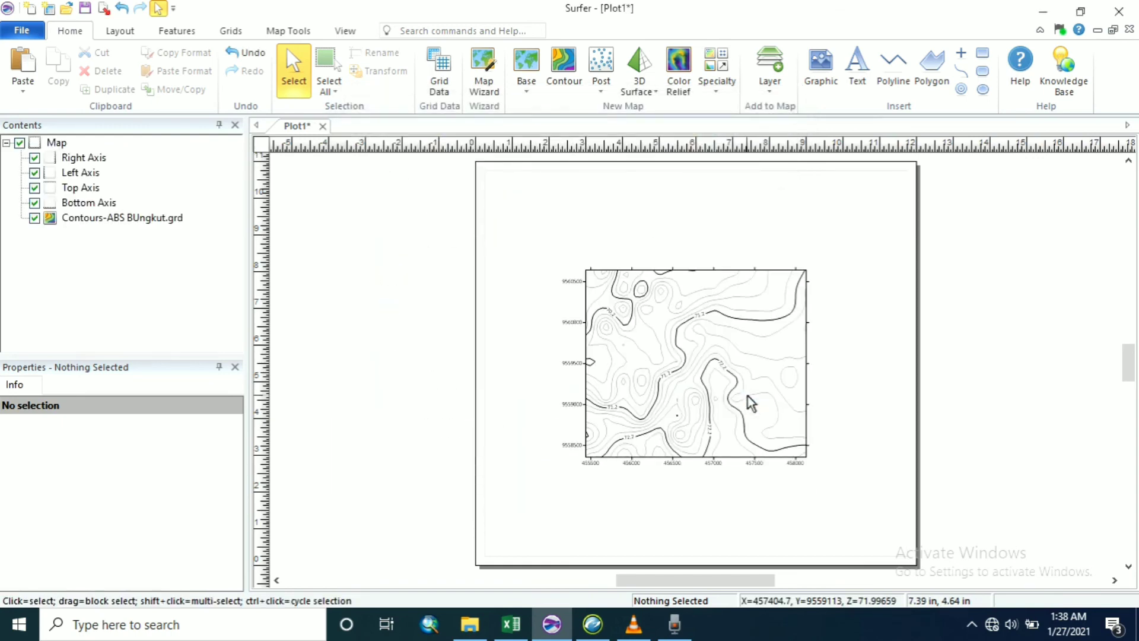
# Move the ABS contour map to the upper-left corner of the page and leave it selected
pyautogui.moveTo(717, 376); pyautogui.dragTo(635, 278)
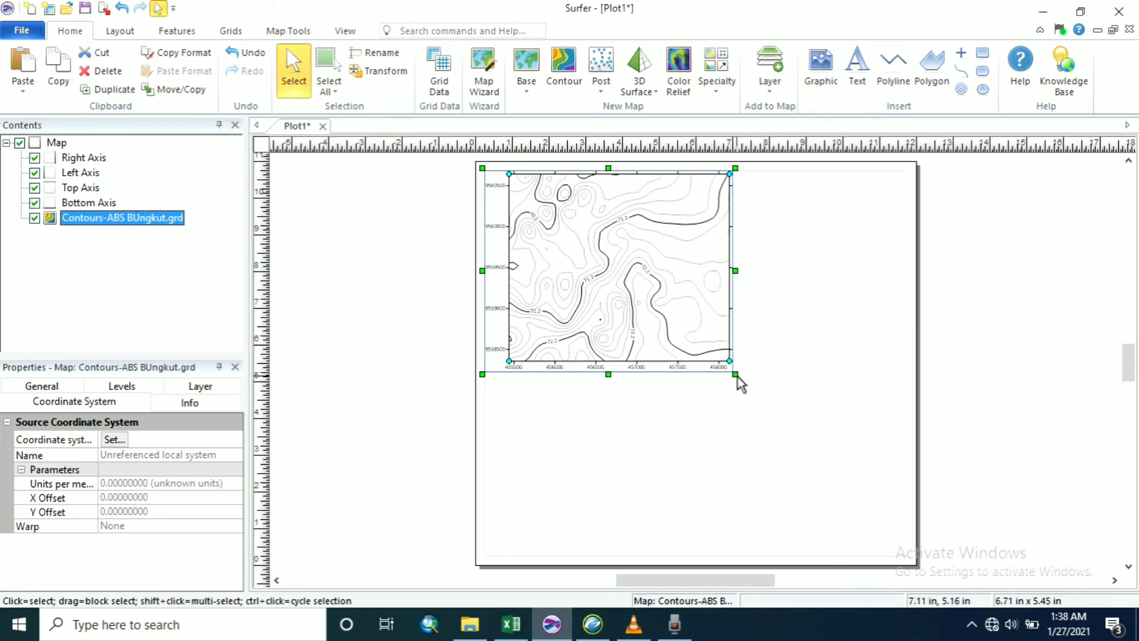
pyautogui.click(794, 343)
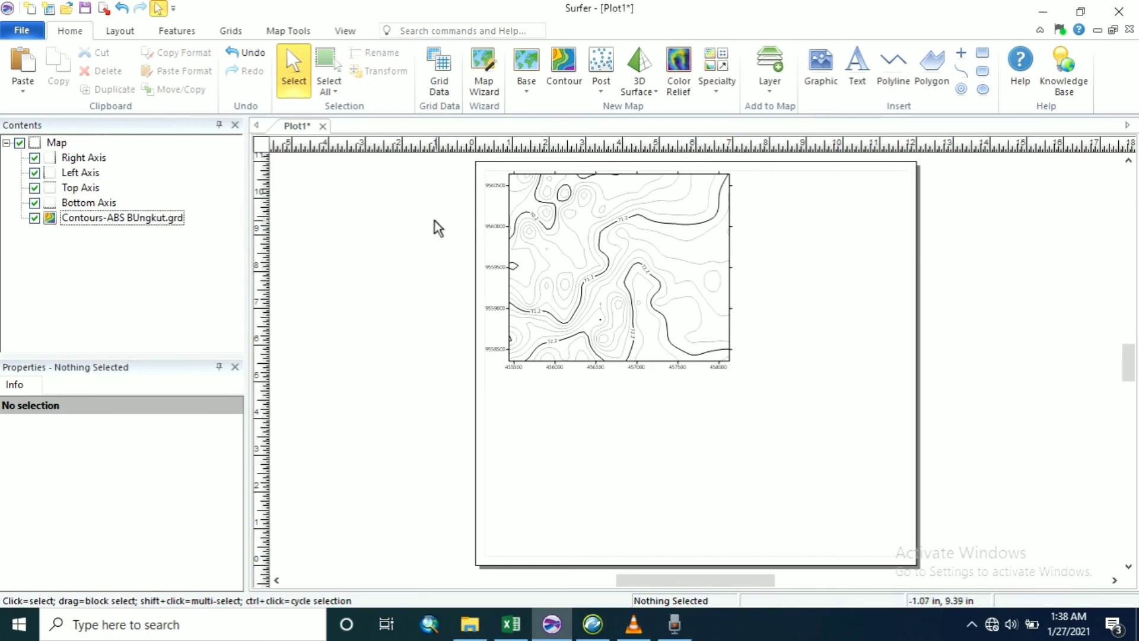
pyautogui.click(588, 277)
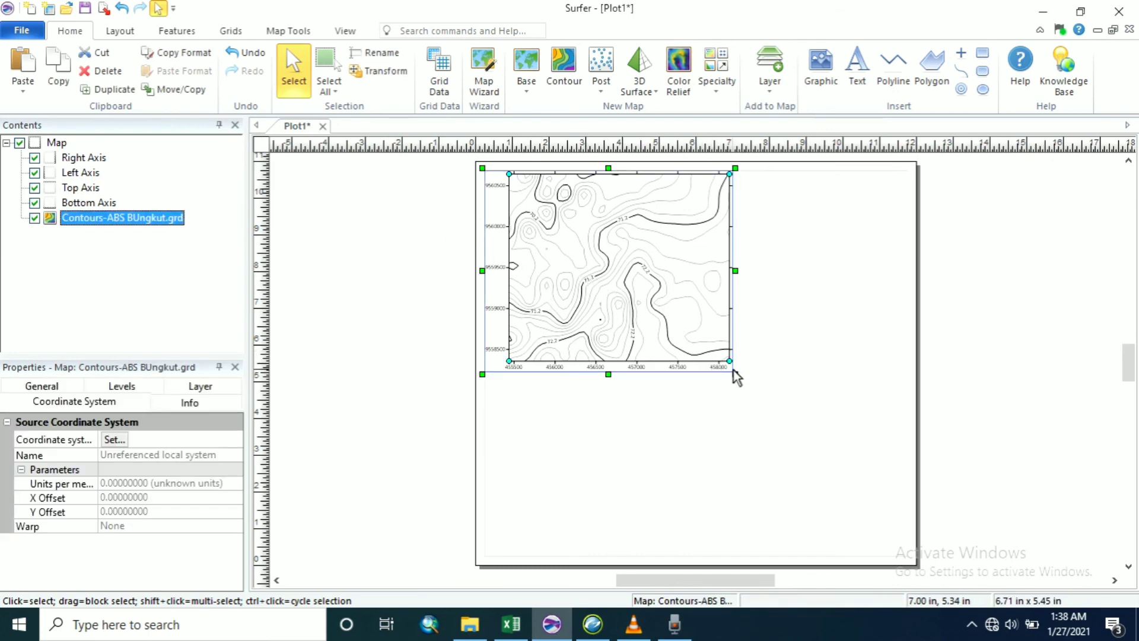
# Set the page to a custom landscape size, 12 in wide and 9 in high
pyautogui.click(23, 33)
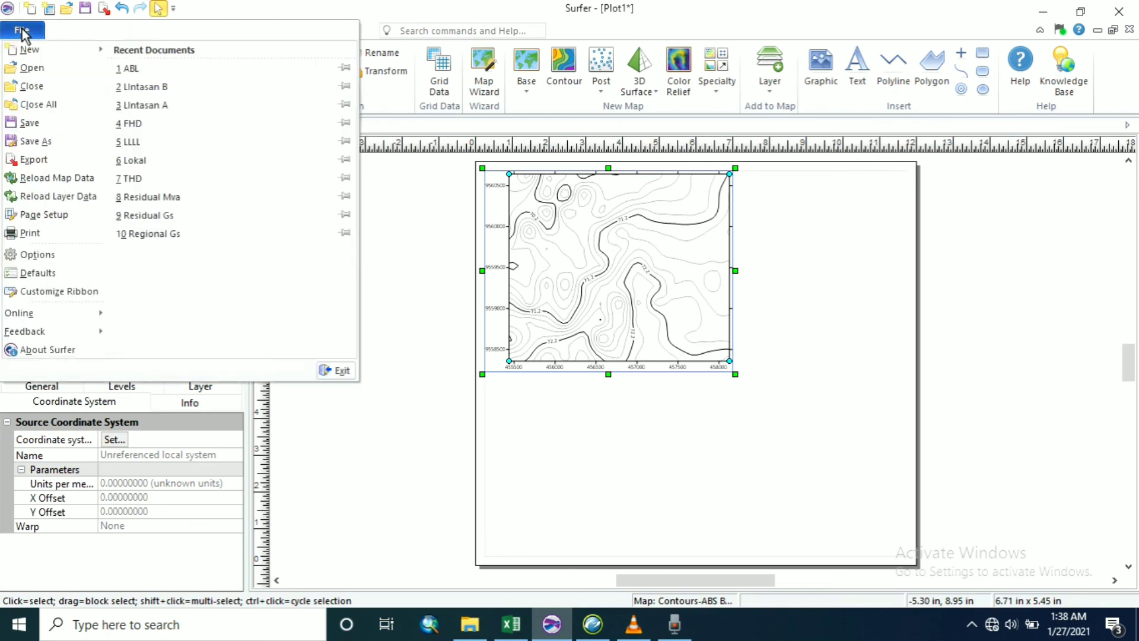
pyautogui.click(60, 215)
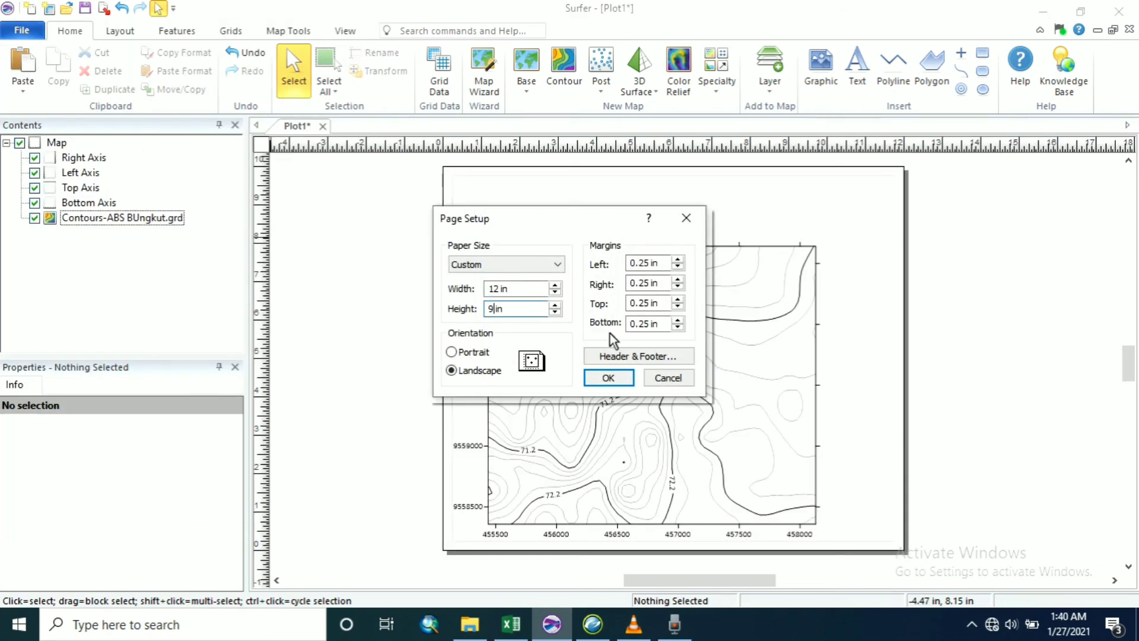
pyautogui.click(612, 380)
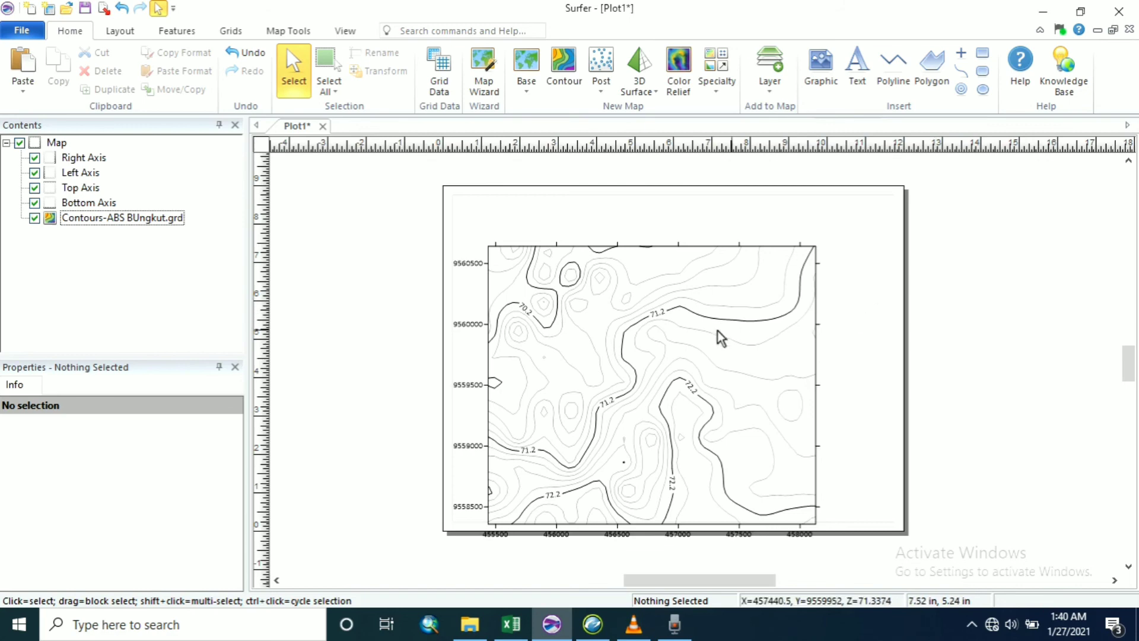
# Add a color scale to the ABS BUngkut contour layer through its level properties
pyautogui.click(635, 332)
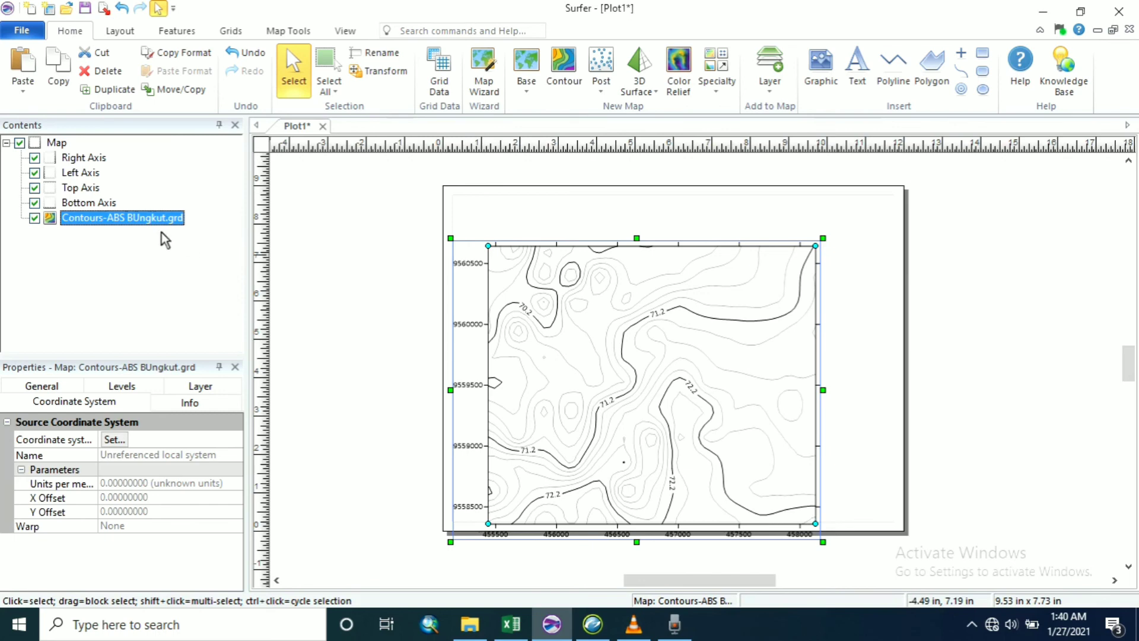
pyautogui.click(188, 408)
pyautogui.click(122, 387)
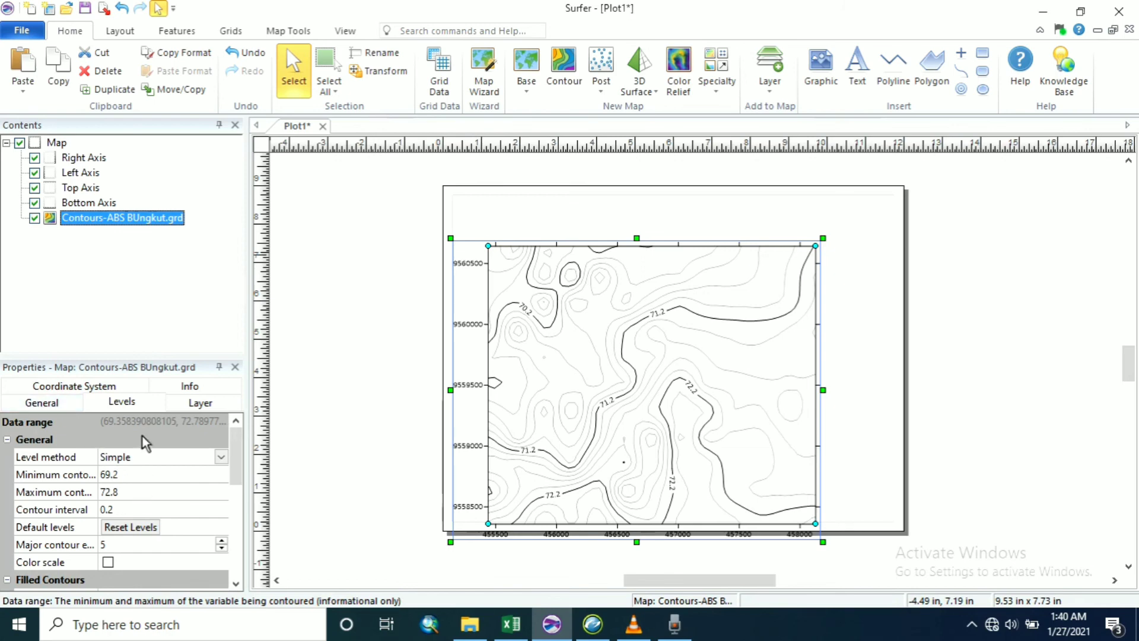
pyautogui.scroll(-2, 150, 506)
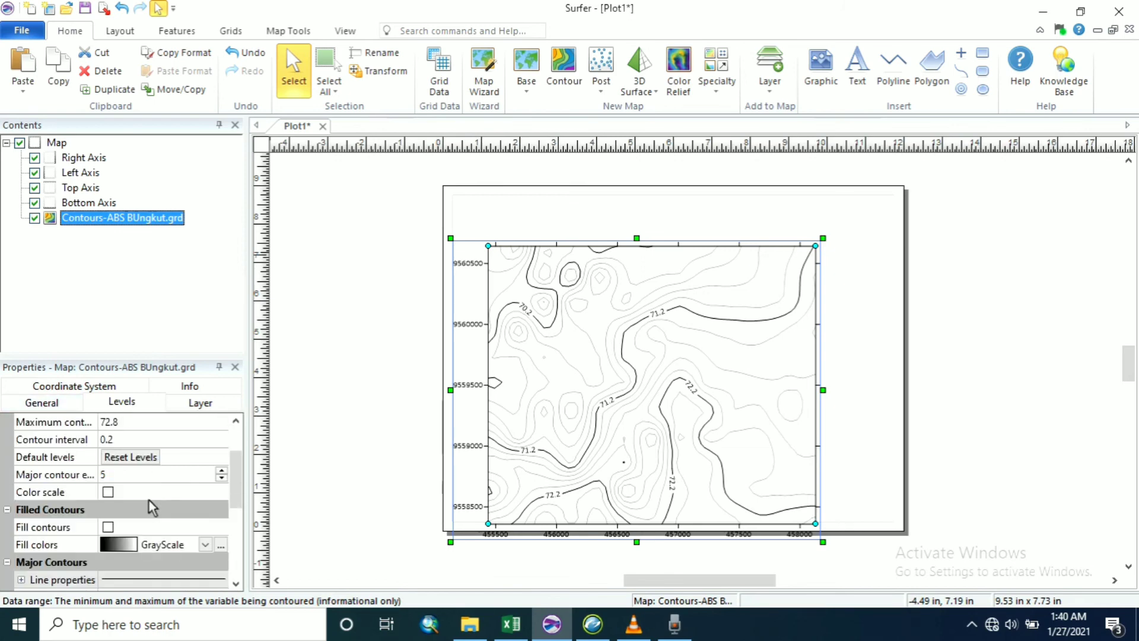
pyautogui.click(107, 492)
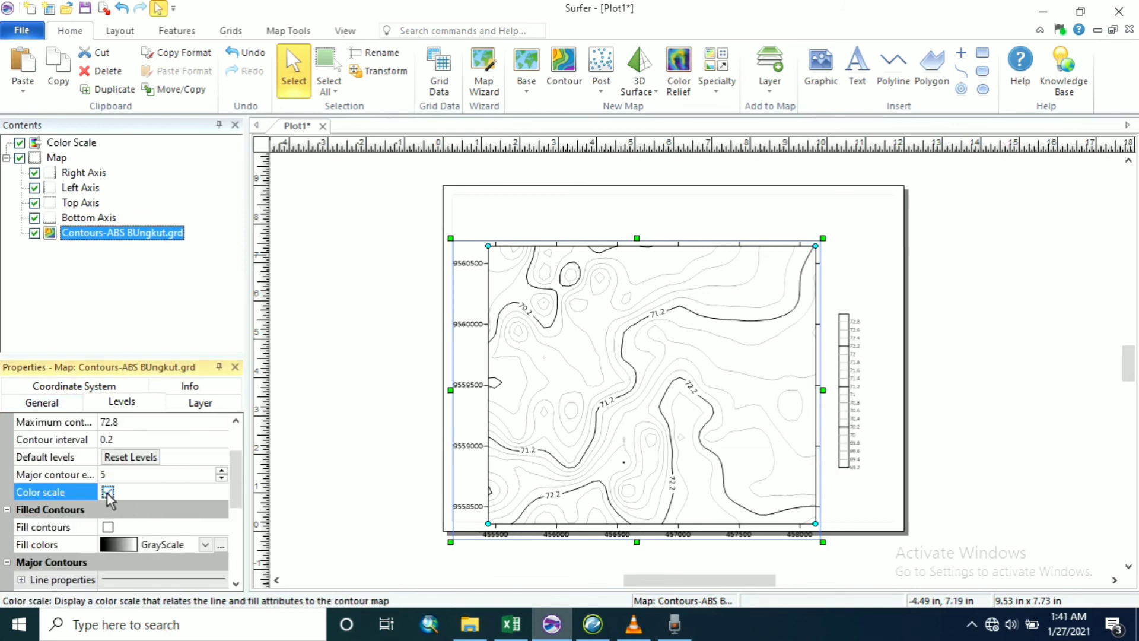
# Assign the Rainbow16 colormap to the ABS contour layer's fill colors and turn on filled contours
pyautogui.scroll(-1, 172, 502)
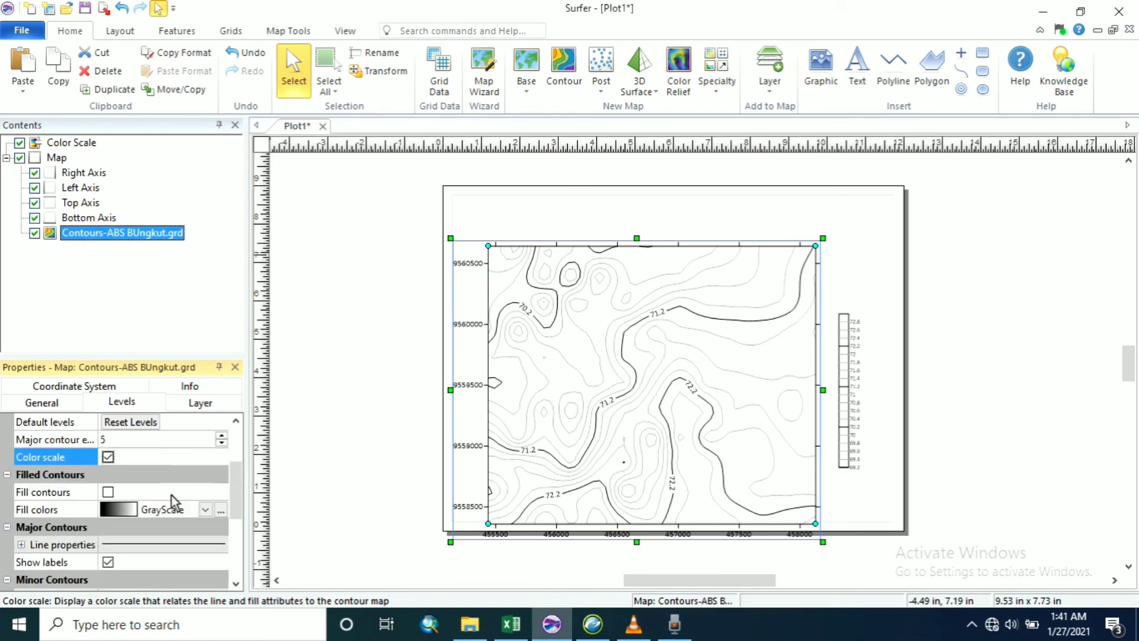
pyautogui.click(221, 509)
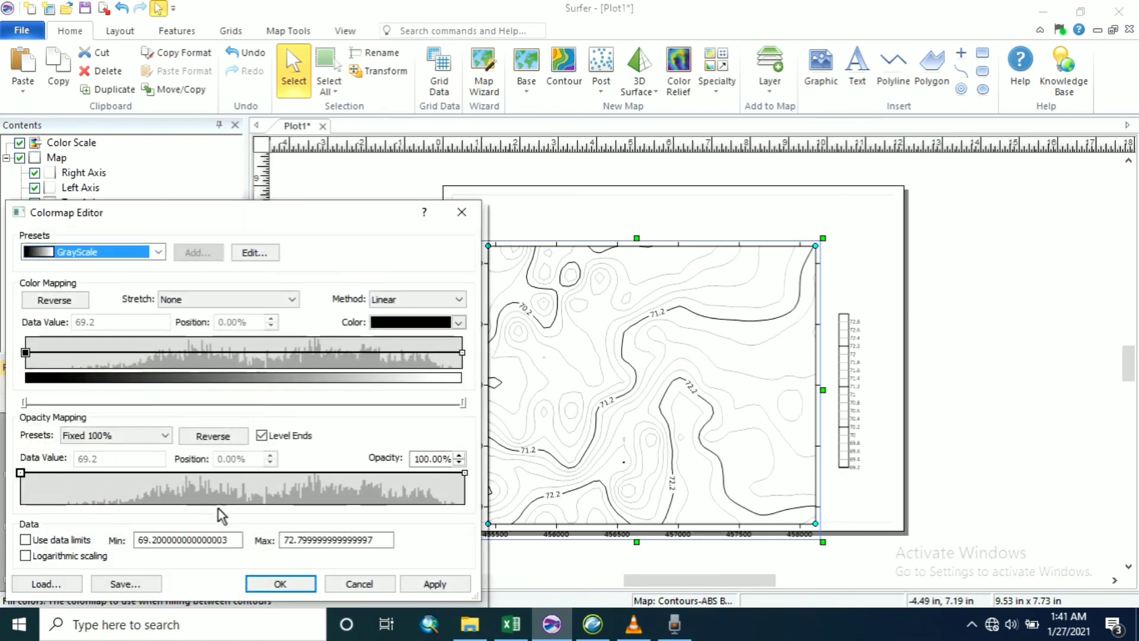
pyautogui.click(159, 252)
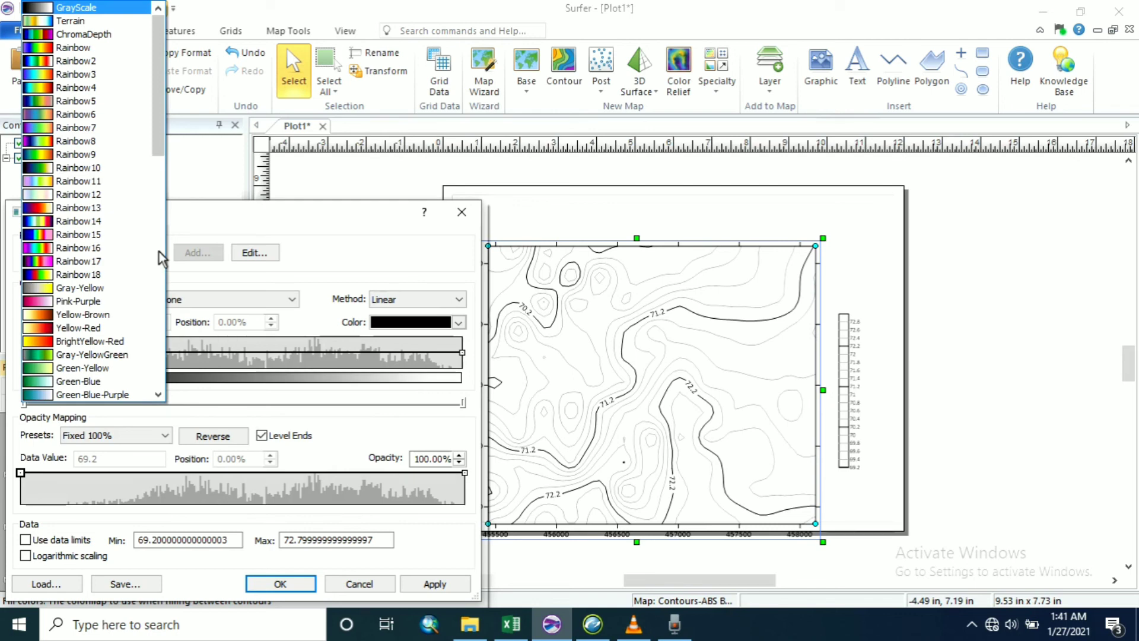
pyautogui.click(92, 248)
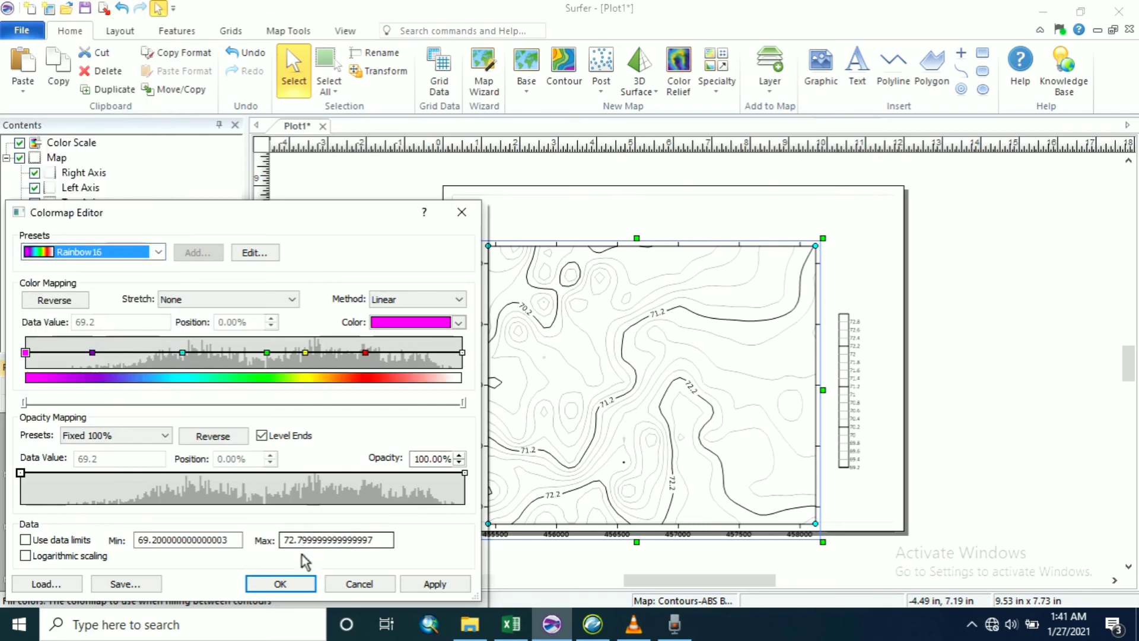
pyautogui.click(280, 585)
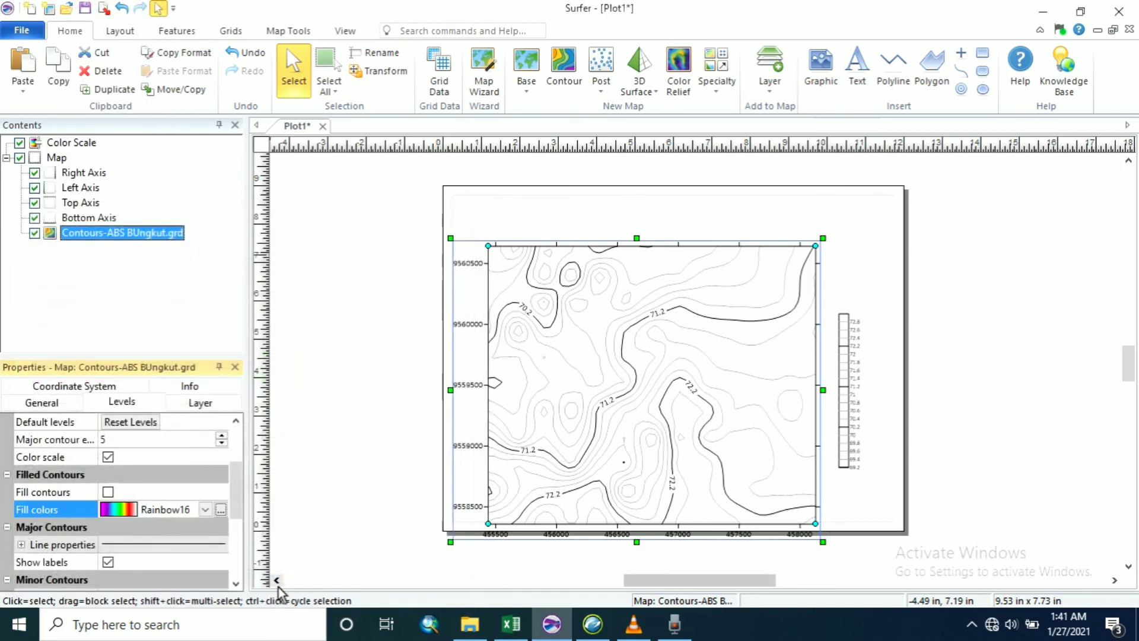
pyautogui.click(108, 492)
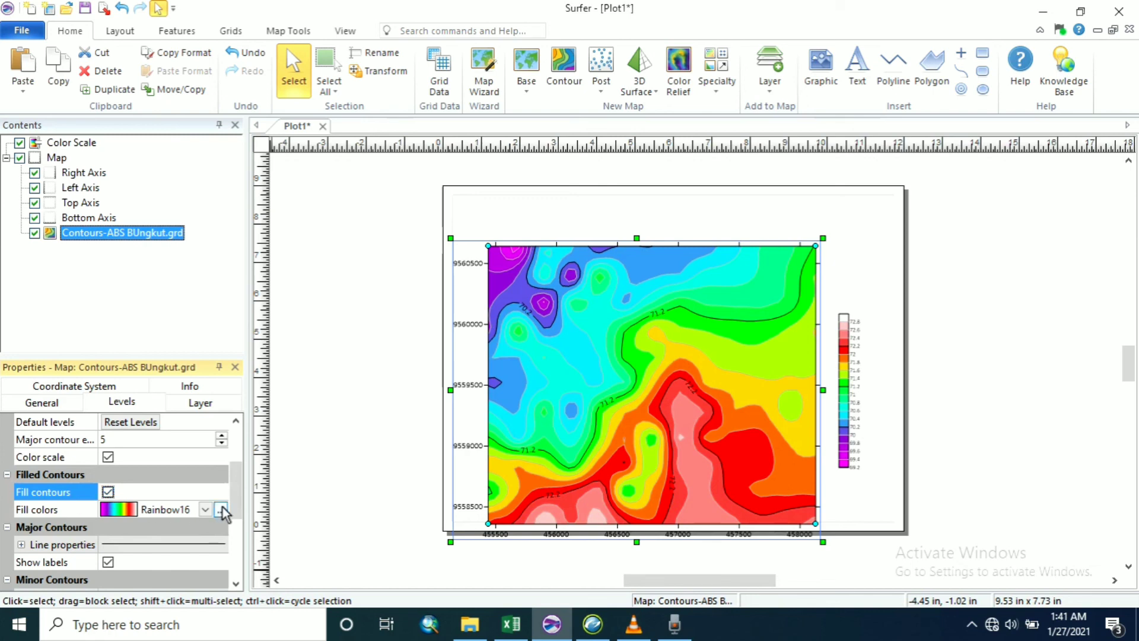
# Set the ABS contour layer's major contour frequency to 1
pyautogui.moveTo(234, 501)
pyautogui.mouseDown()
pyautogui.moveTo(234, 518)
pyautogui.moveTo(233, 478)
pyautogui.mouseUp()
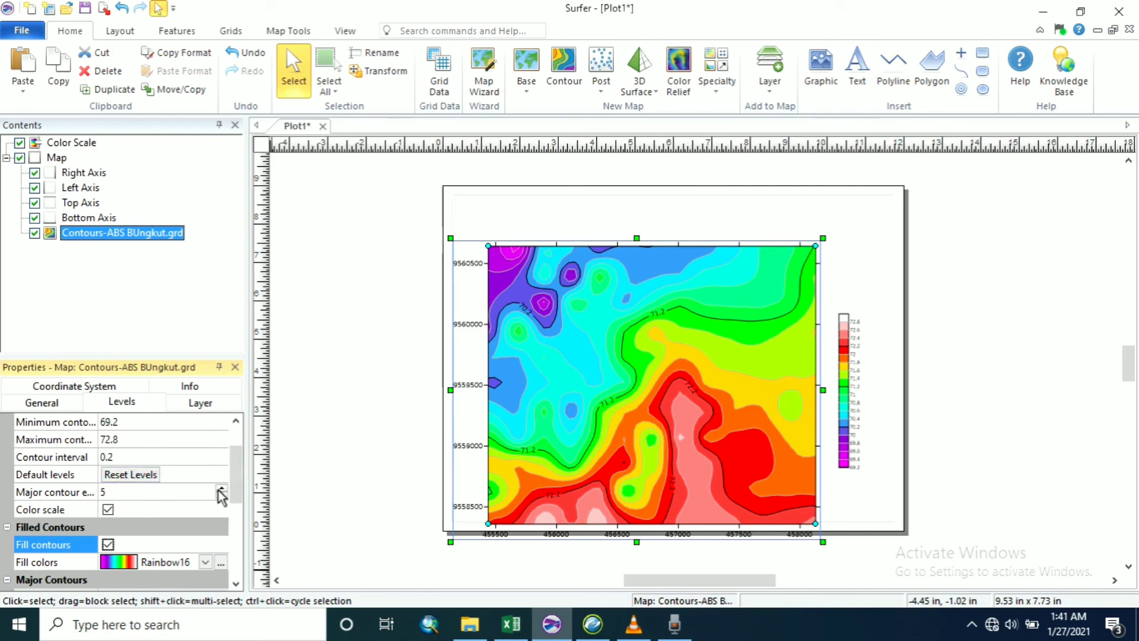
pyautogui.click(221, 495)
pyautogui.click(221, 497)
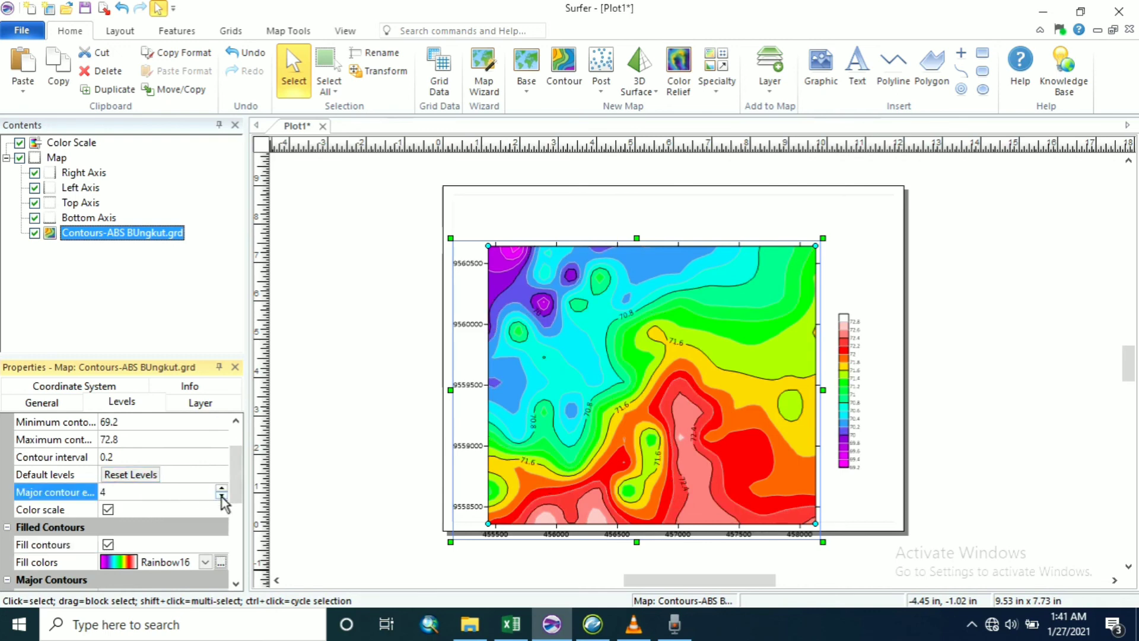
pyautogui.click(222, 496)
pyautogui.click(221, 496)
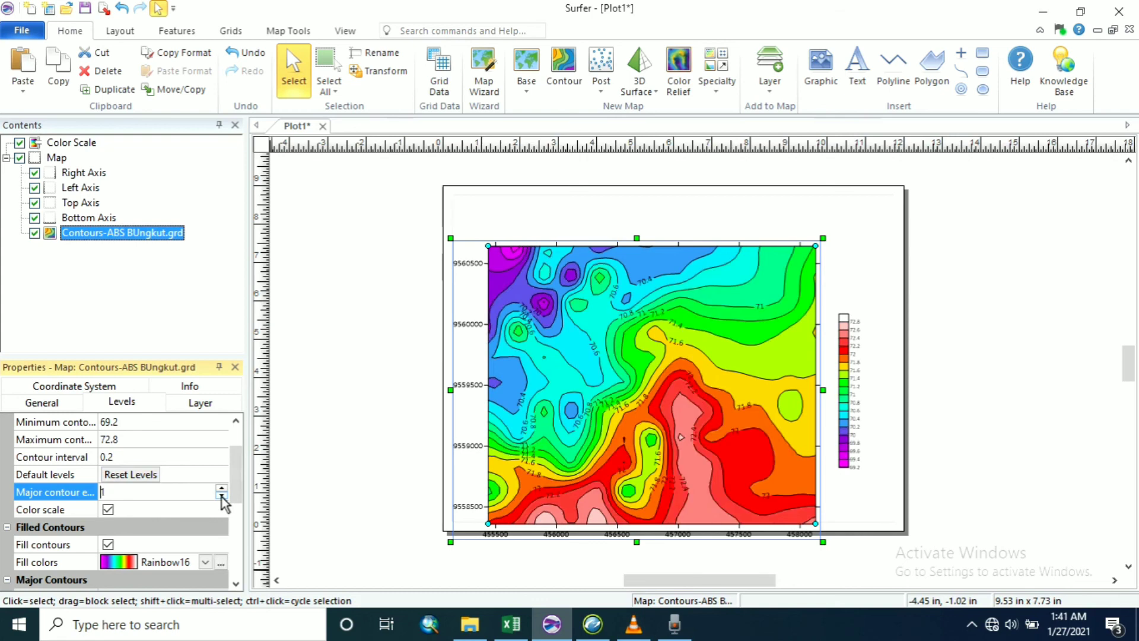
# Move the contour map slightly up on the page and place the color scale off the page, beyond its right edge
pyautogui.click(1020, 287)
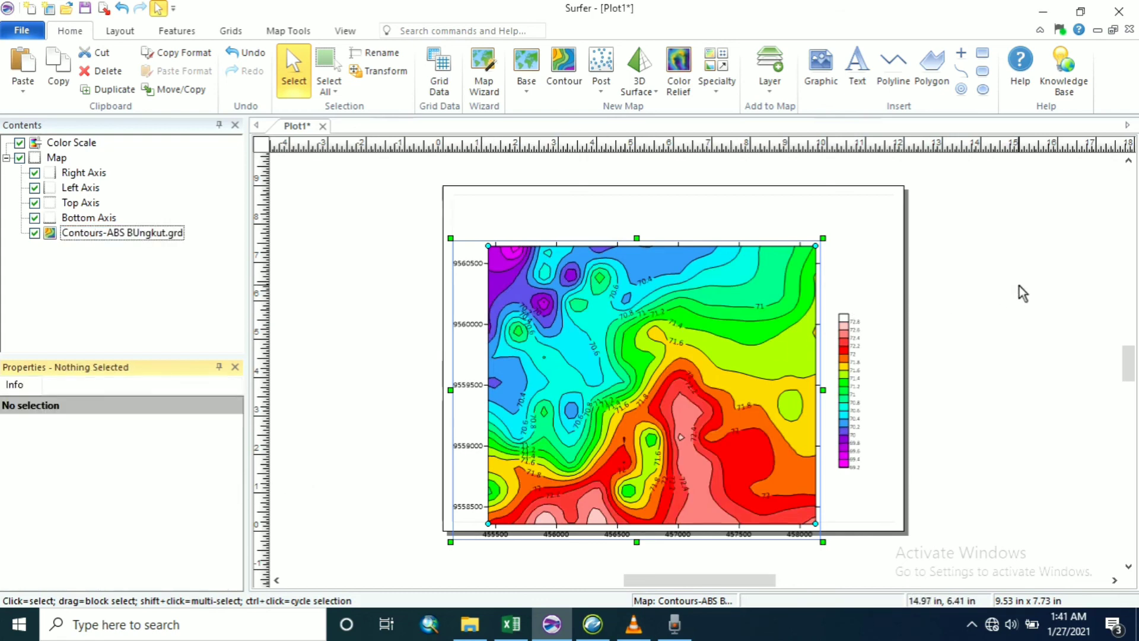
pyautogui.click(717, 323)
pyautogui.moveTo(643, 336); pyautogui.dragTo(686, 297)
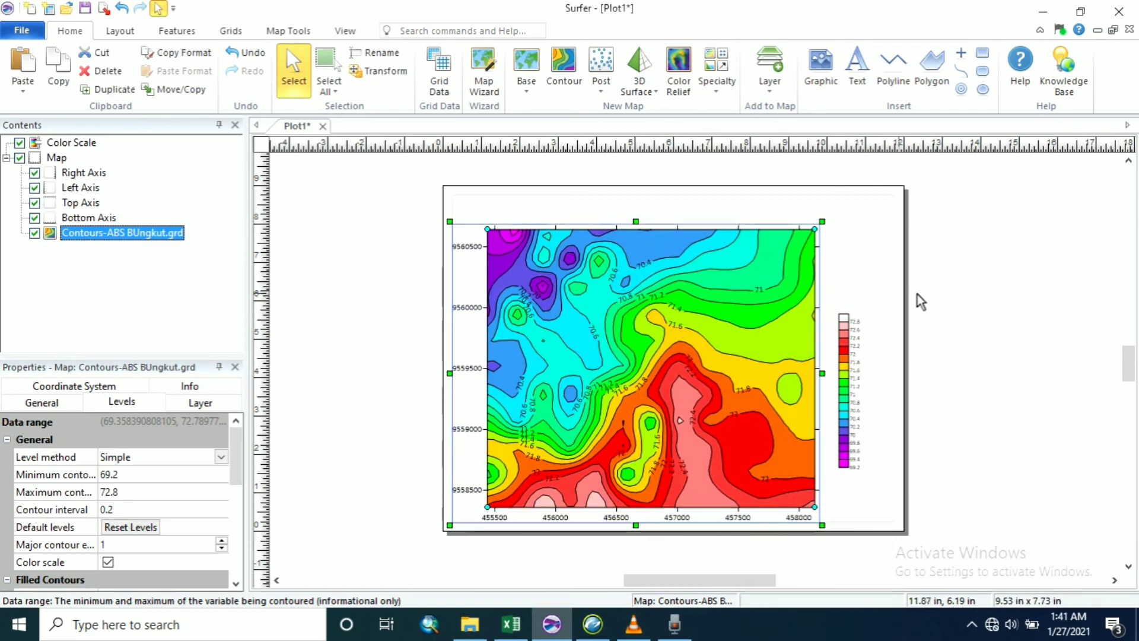
pyautogui.click(973, 304)
pyautogui.moveTo(854, 351); pyautogui.dragTo(975, 302)
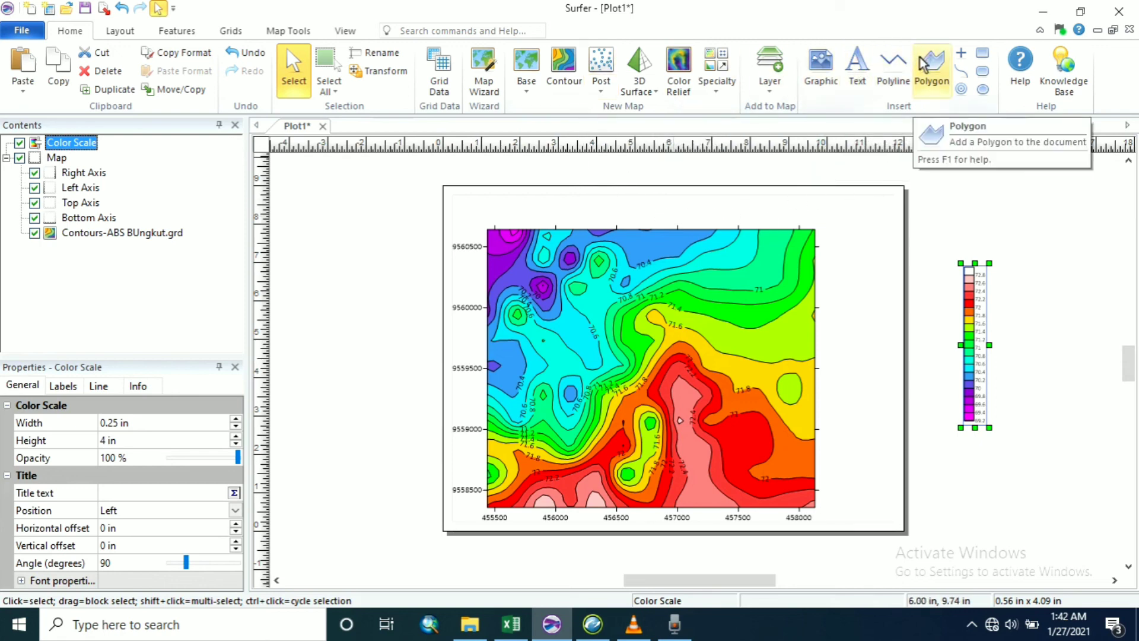
# Draw a rectangle about 9.71 in by 7.8 in as a frame around the contour map
pyautogui.click(982, 56)
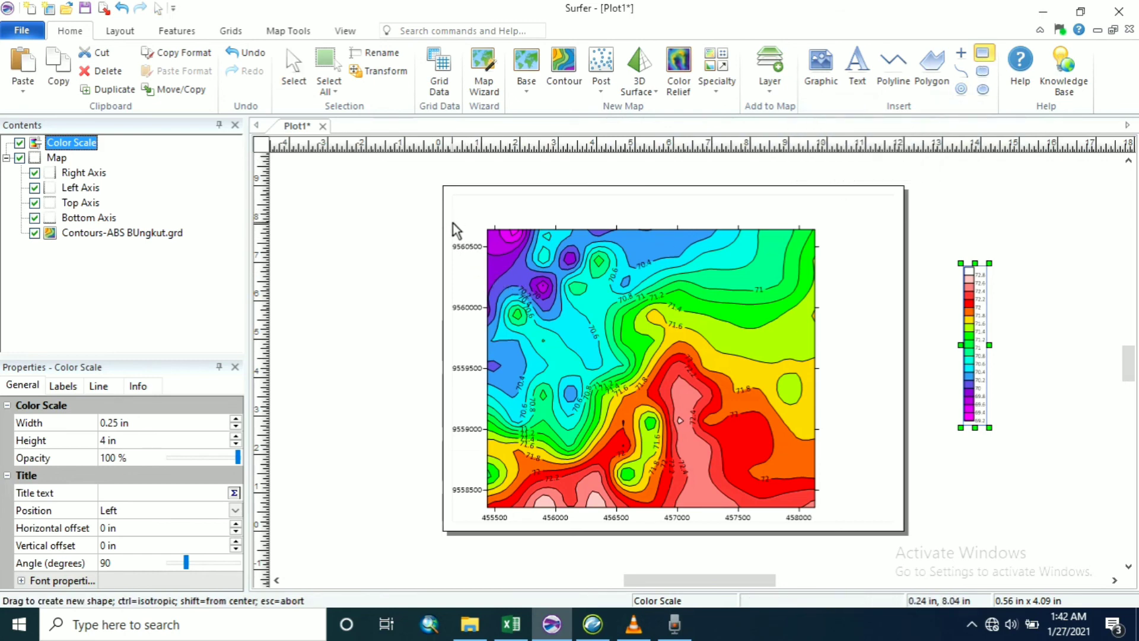
pyautogui.moveTo(454, 223); pyautogui.dragTo(826, 525)
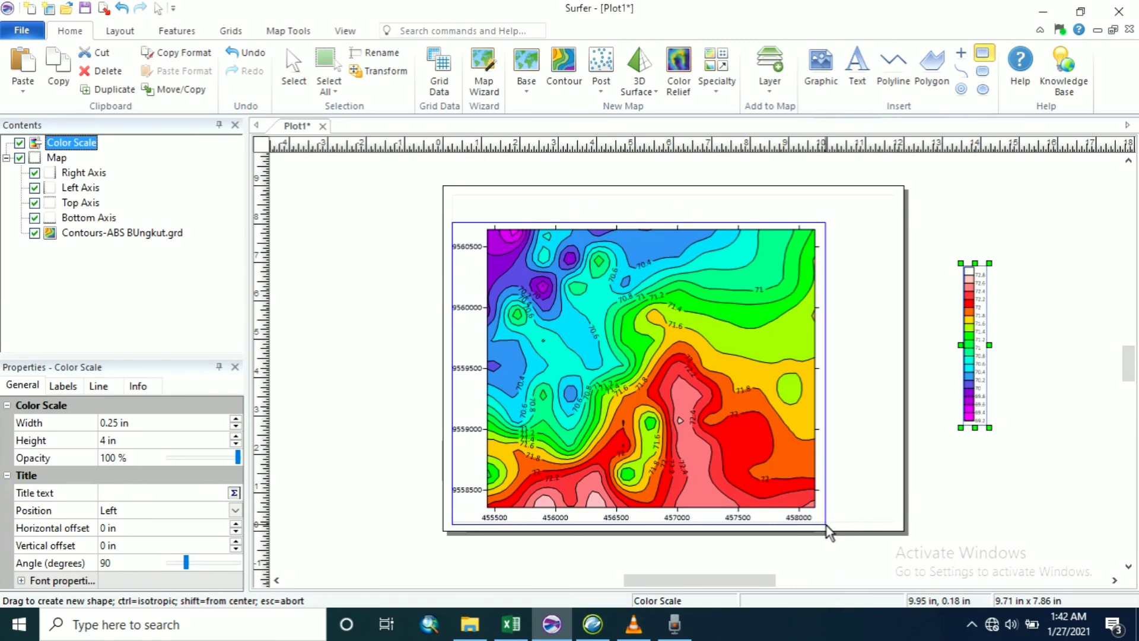
pyautogui.moveTo(826, 525); pyautogui.dragTo(826, 522)
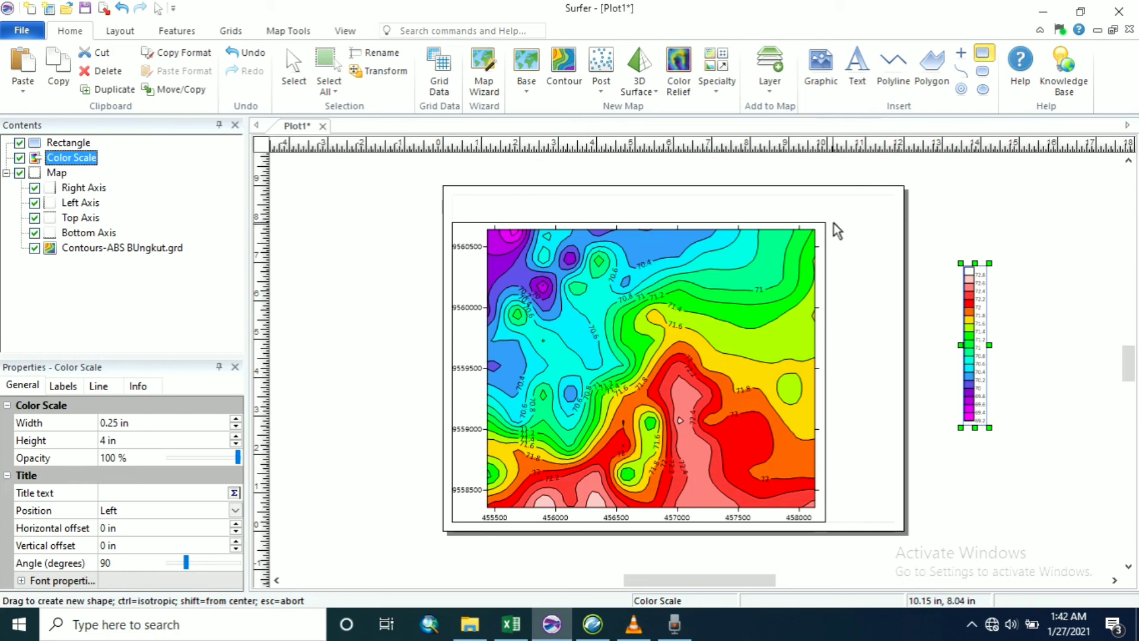
# Draw a second rectangle about 1.61 in by 7.76 in for the legend area between the map frame and the page's right edge
pyautogui.moveTo(833, 224); pyautogui.dragTo(899, 526)
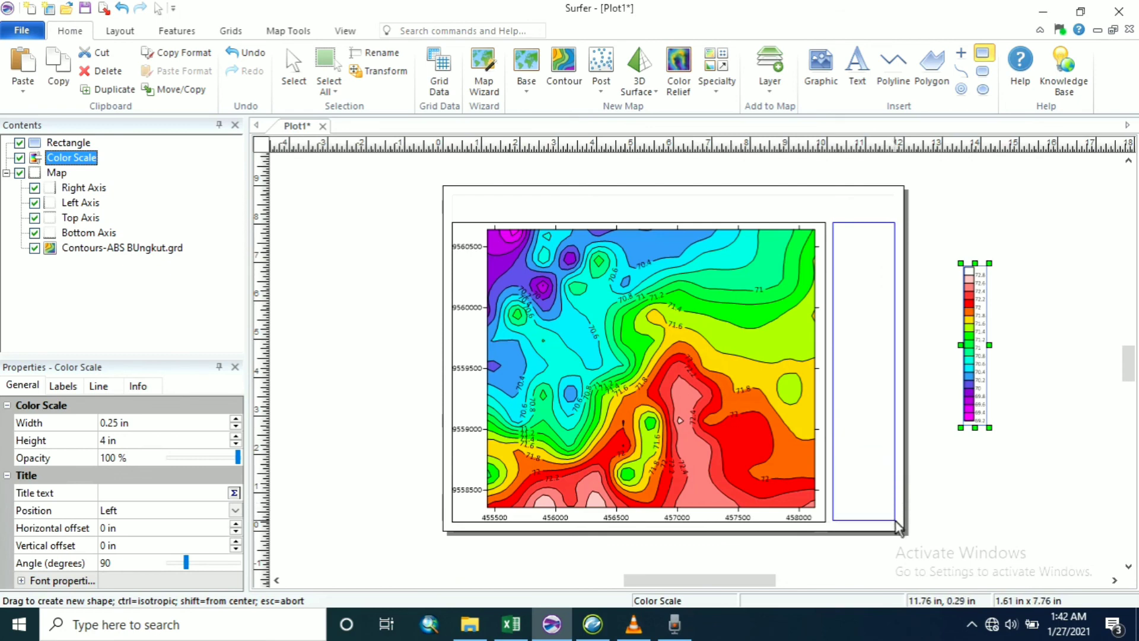
pyautogui.moveTo(899, 526); pyautogui.dragTo(898, 527)
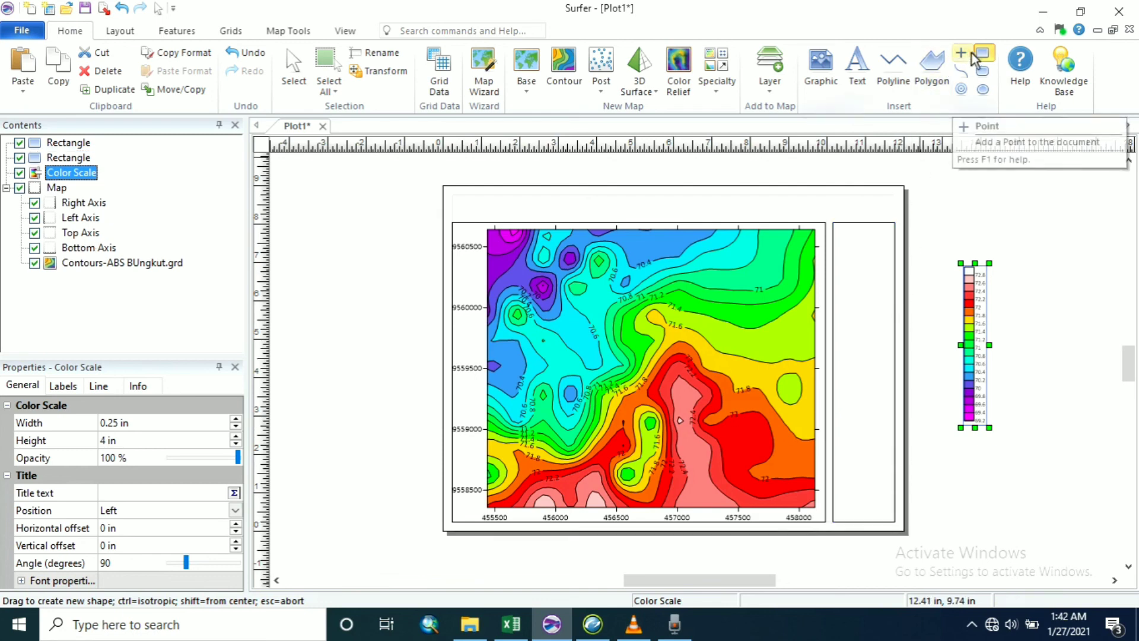
pyautogui.press('Escape')
pyautogui.click(978, 196)
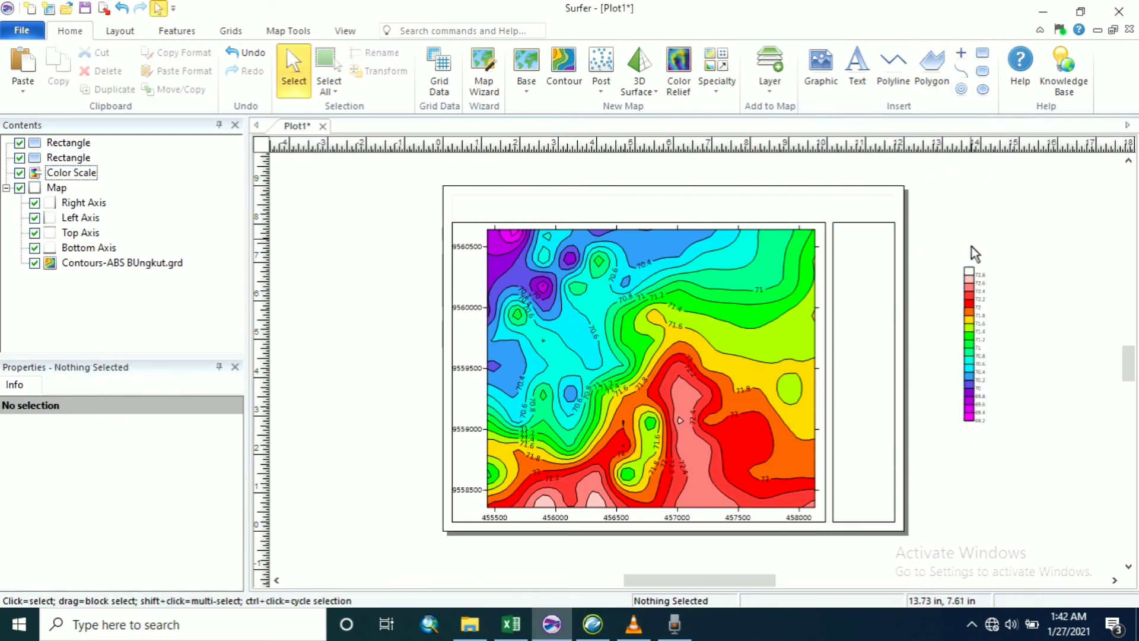
pyautogui.click(971, 318)
pyautogui.click(949, 226)
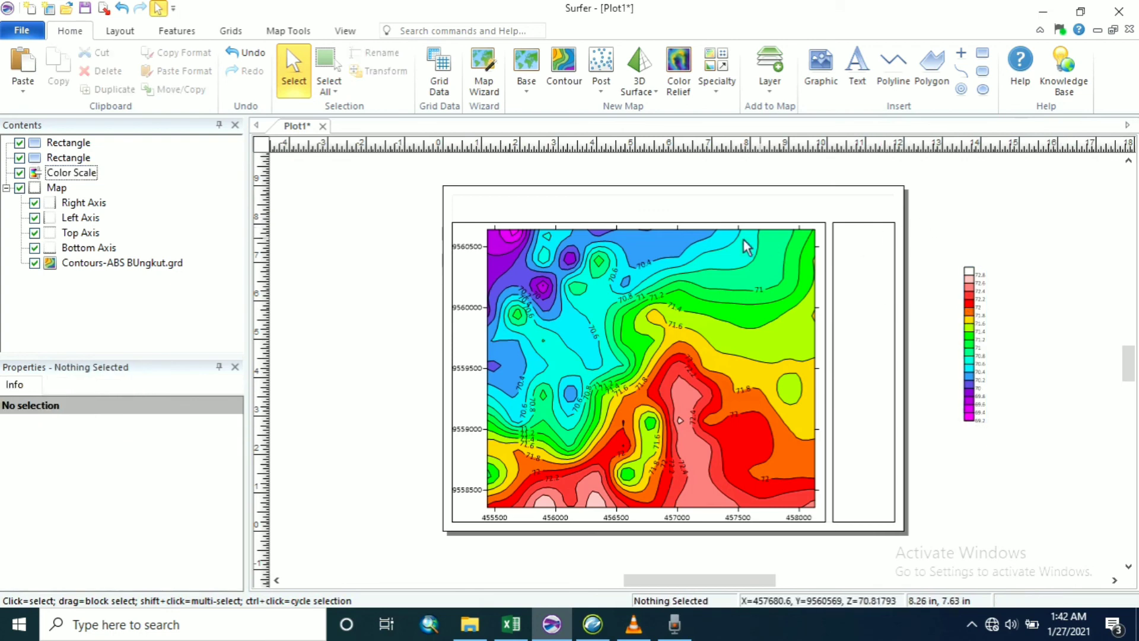
# Add a scale bar to the map from the ABS BUngkut contour layer
pyautogui.click(634, 244)
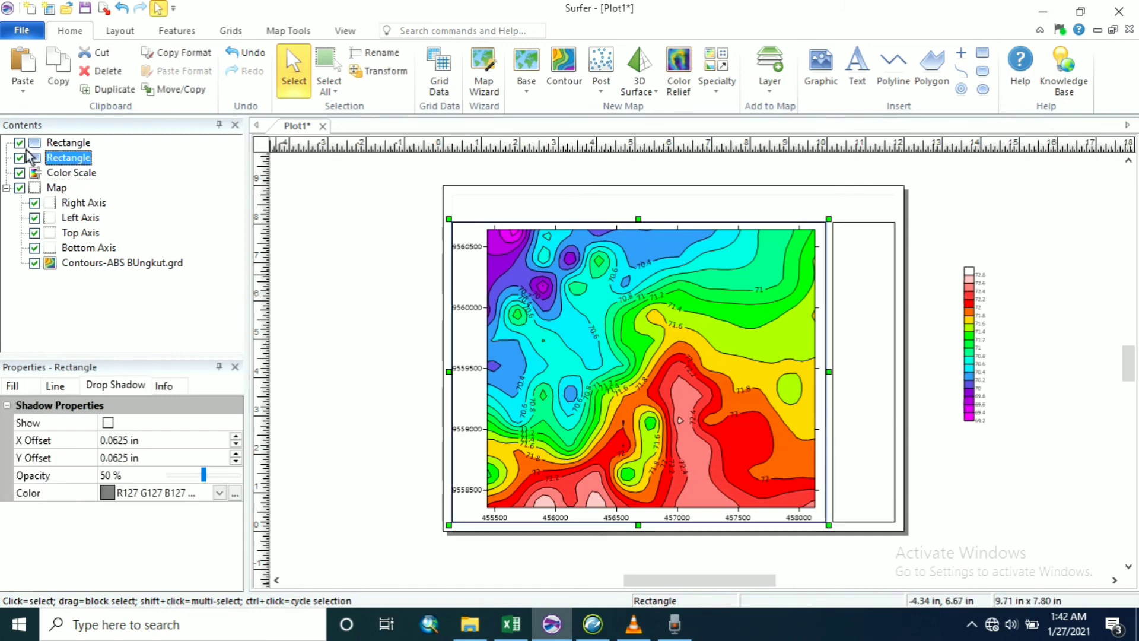
pyautogui.click(114, 264)
pyautogui.rightClick(114, 265)
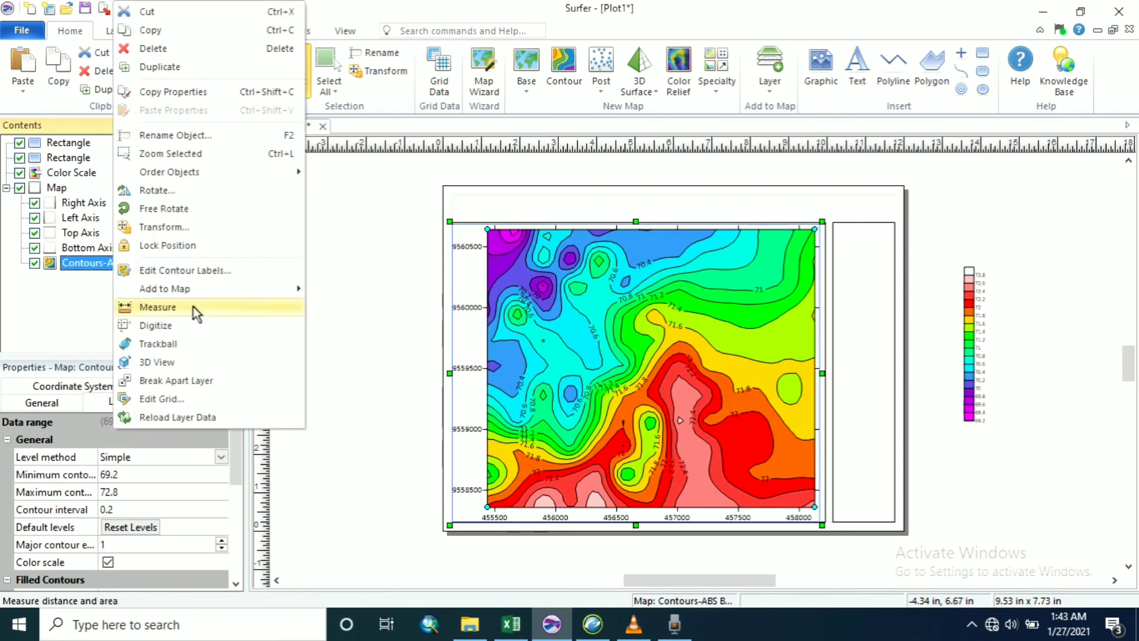
pyautogui.moveTo(202, 297)
pyautogui.click(93, 289)
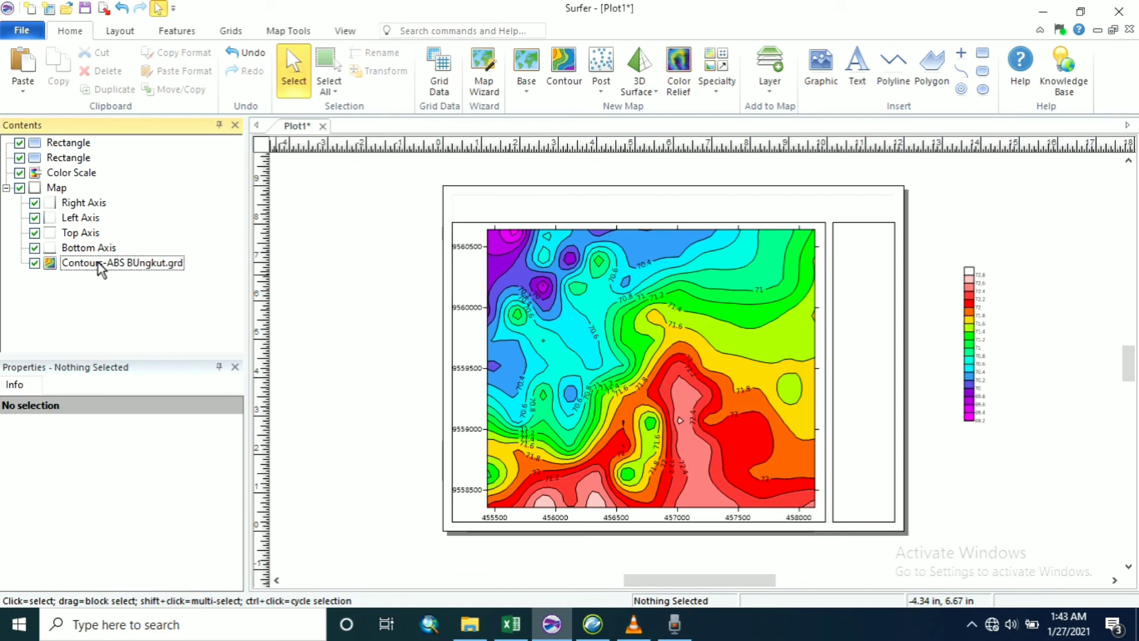
pyautogui.click(98, 263)
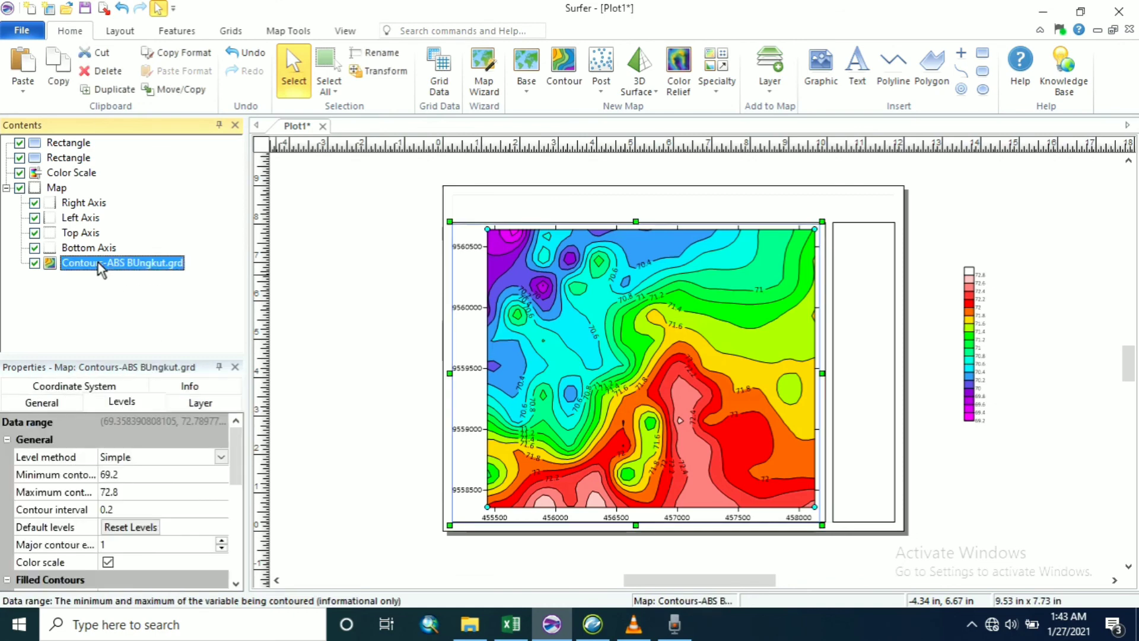
pyautogui.rightClick(98, 263)
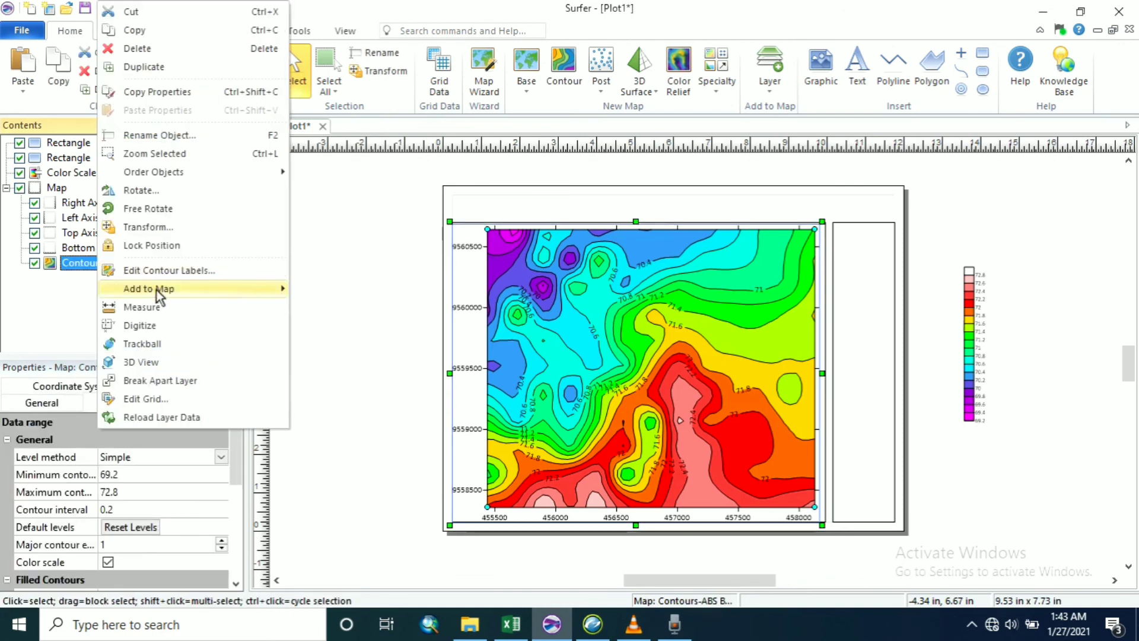
pyautogui.moveTo(162, 291)
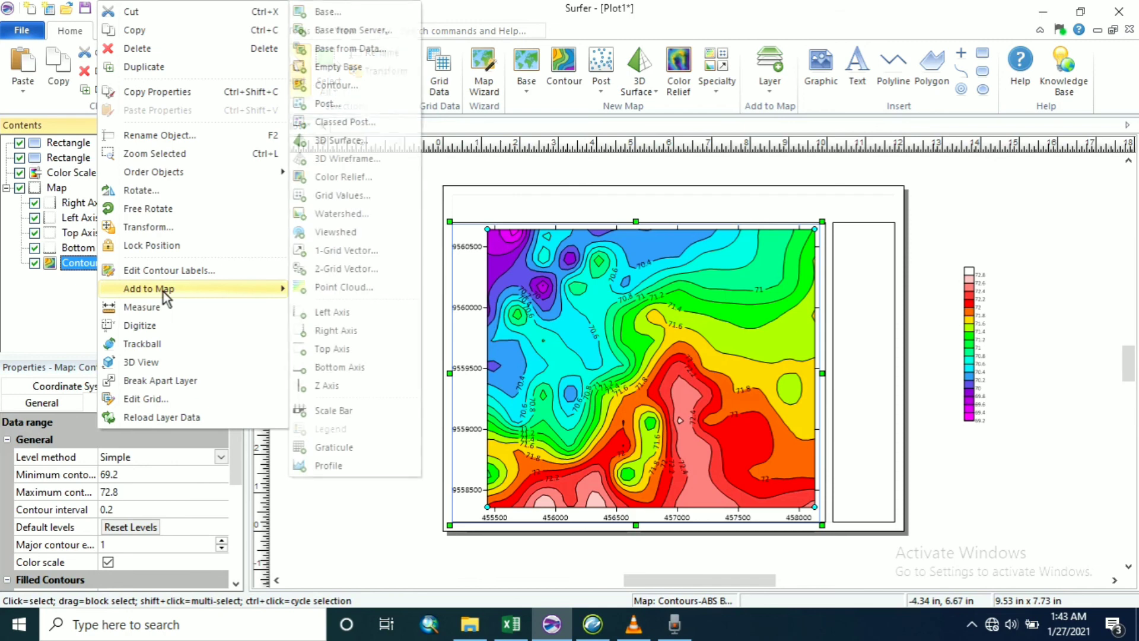
pyautogui.click(335, 410)
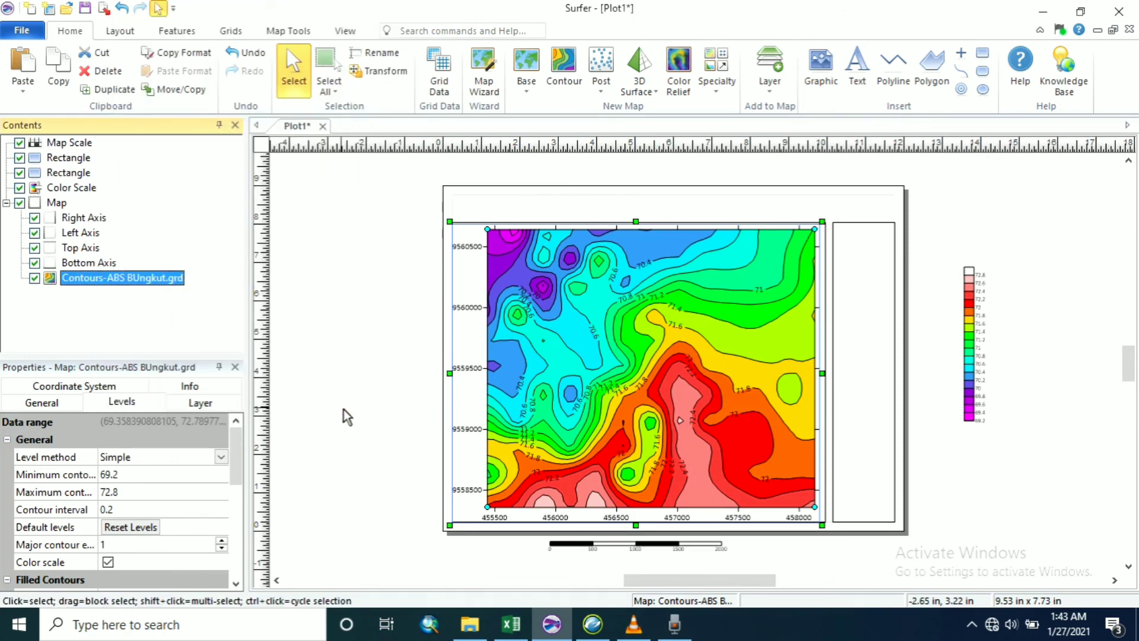
# Move the scale bar off the page to the space above the color scale
pyautogui.click(646, 545)
pyautogui.moveTo(650, 550); pyautogui.dragTo(1028, 193)
pyautogui.click(1027, 245)
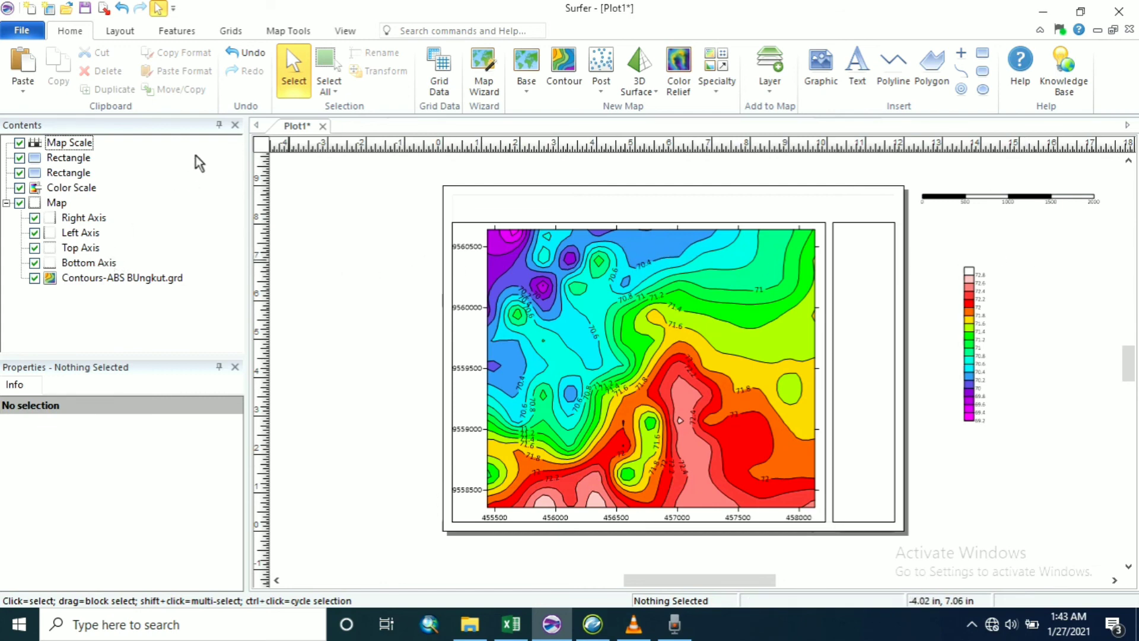
# Insert one point symbol on the page above the map frame
pyautogui.click(962, 59)
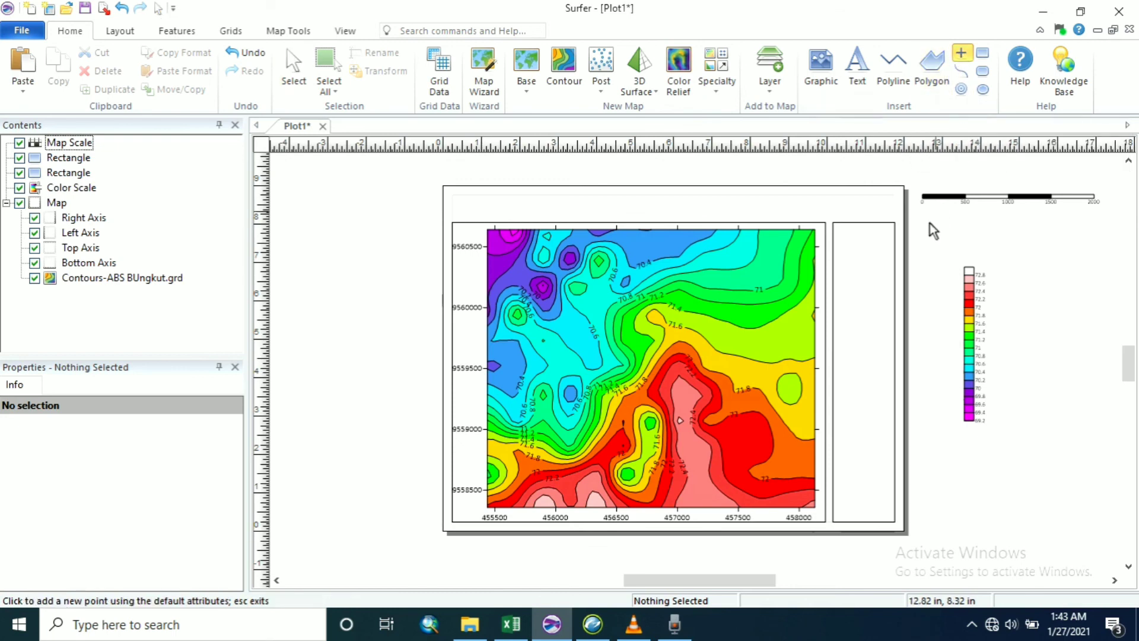
pyautogui.click(800, 209)
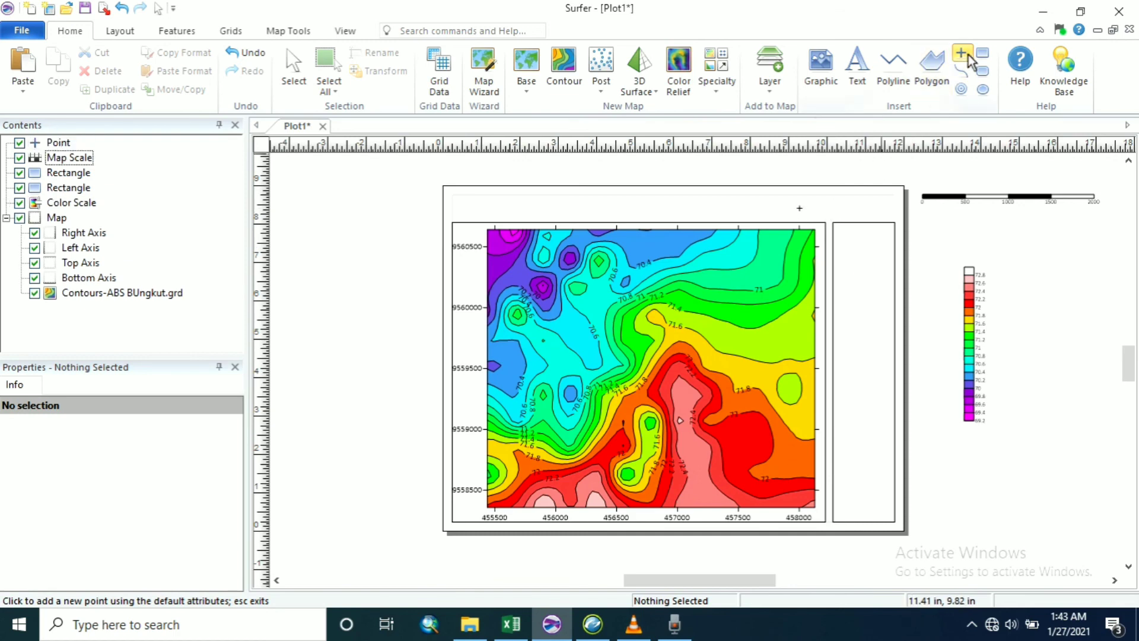
pyautogui.press('Escape')
# Change the point's symbol set to GSI North Arrows and choose Symbol 12
pyautogui.click(800, 209)
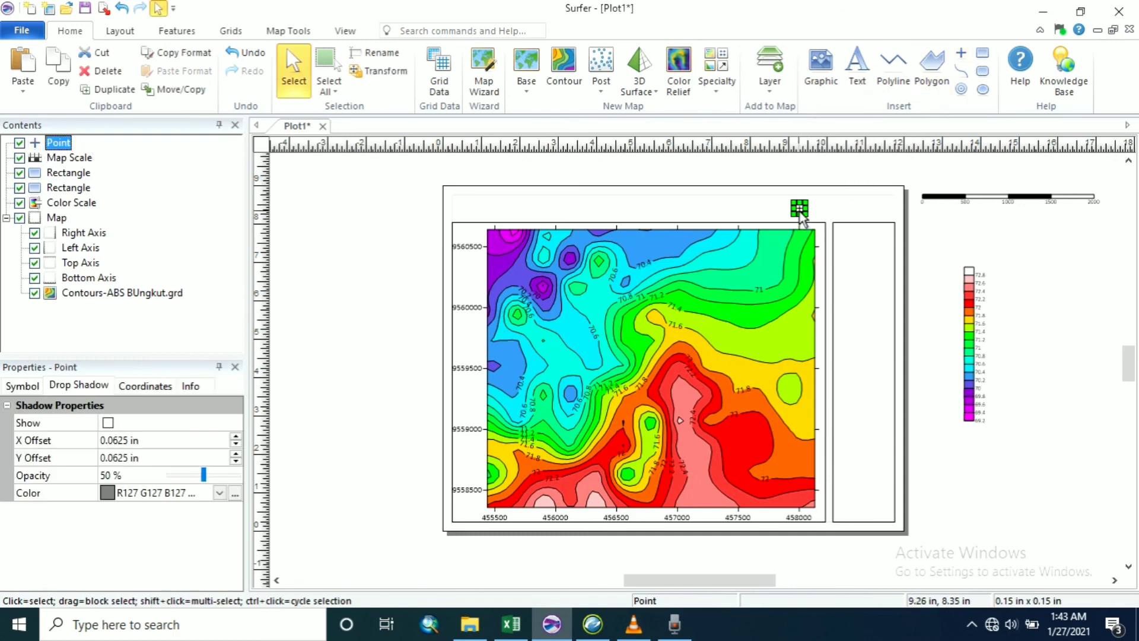
pyautogui.click(22, 387)
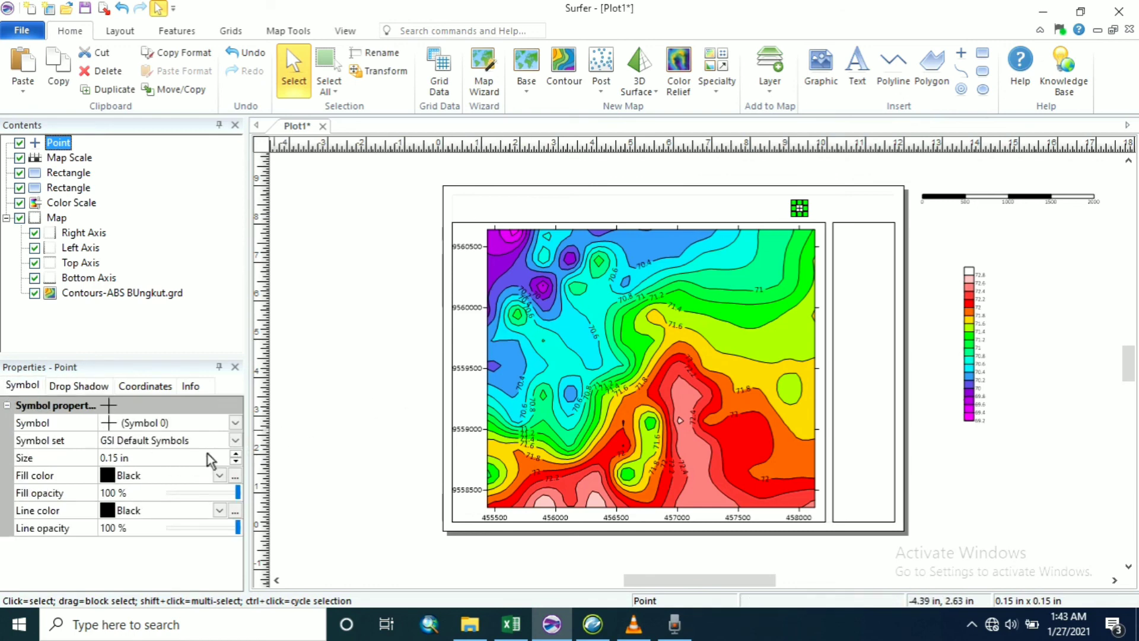
pyautogui.click(235, 440)
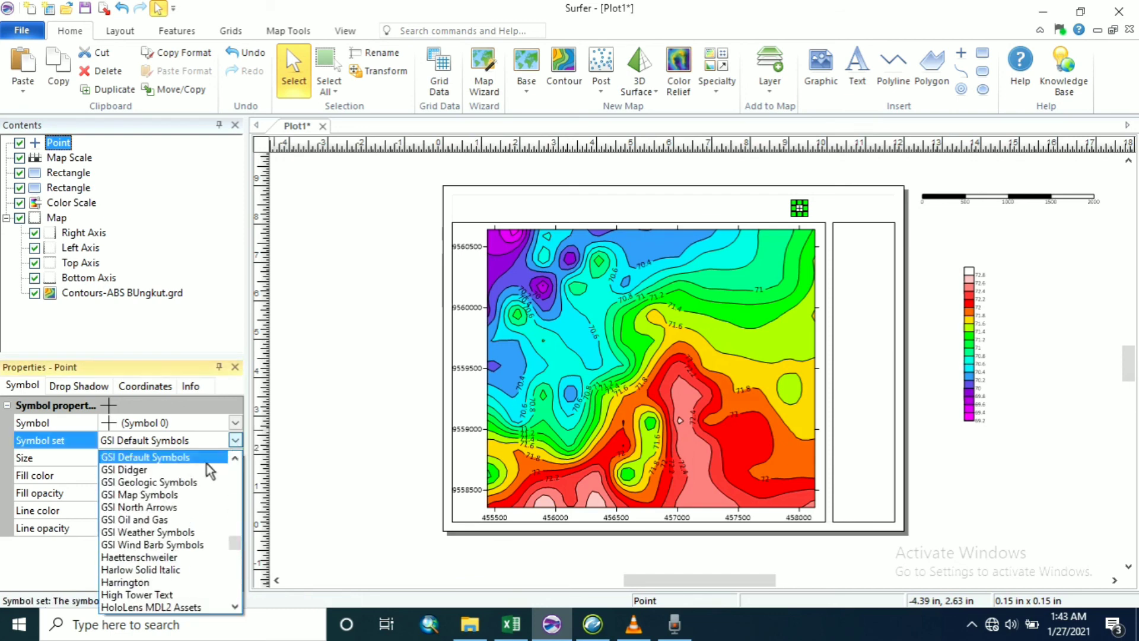
pyautogui.click(168, 506)
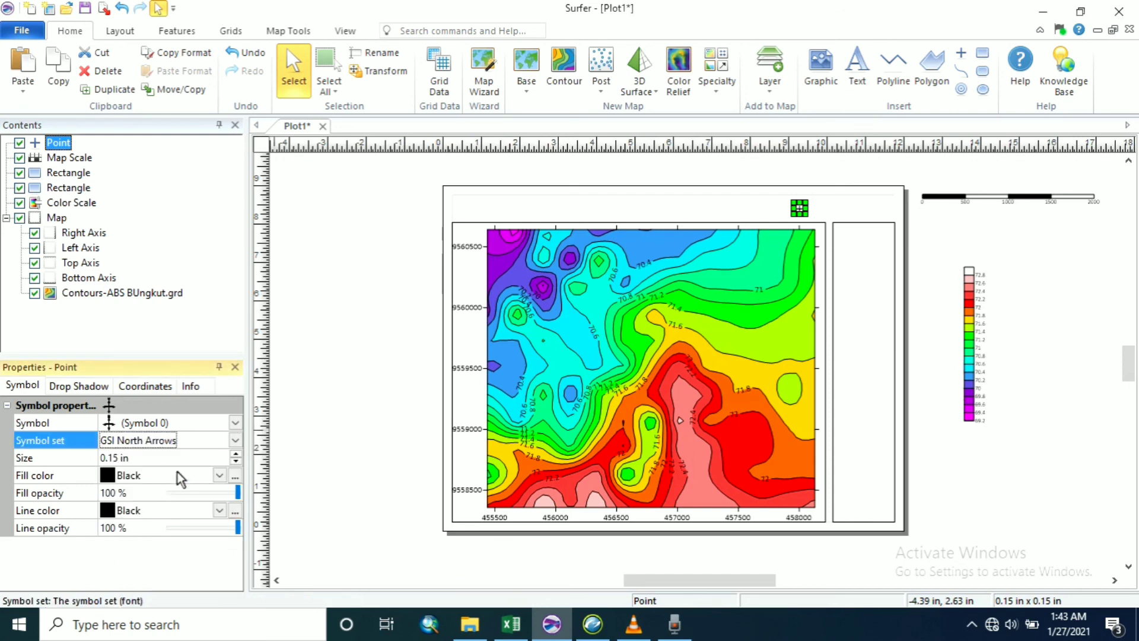
pyautogui.click(235, 423)
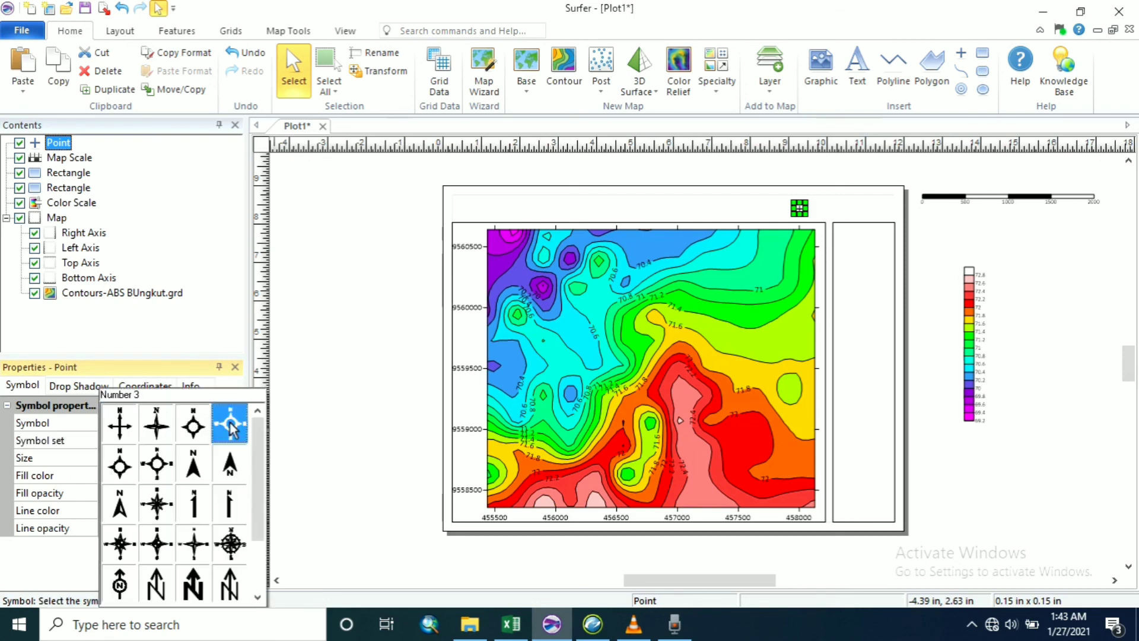
pyautogui.click(119, 543)
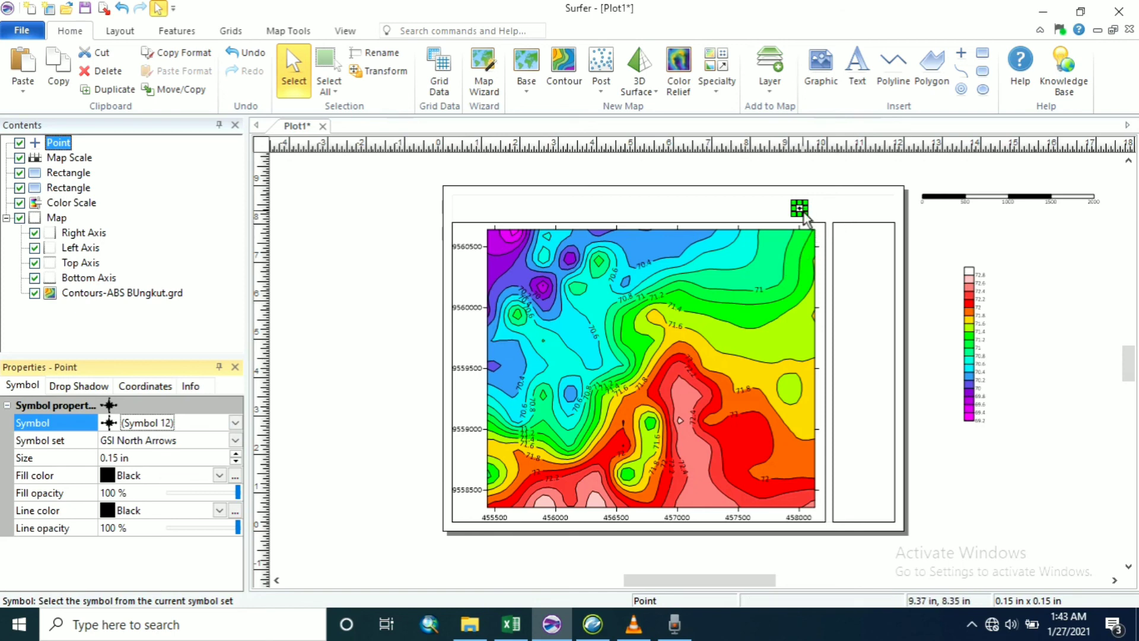
# Enlarge the north arrow to about 1.3 in by 1.3 in and place it off the page below the scale bar
pyautogui.moveTo(805, 219)
pyautogui.mouseDown()
pyautogui.moveTo(853, 268)
pyautogui.moveTo(843, 252)
pyautogui.mouseUp()
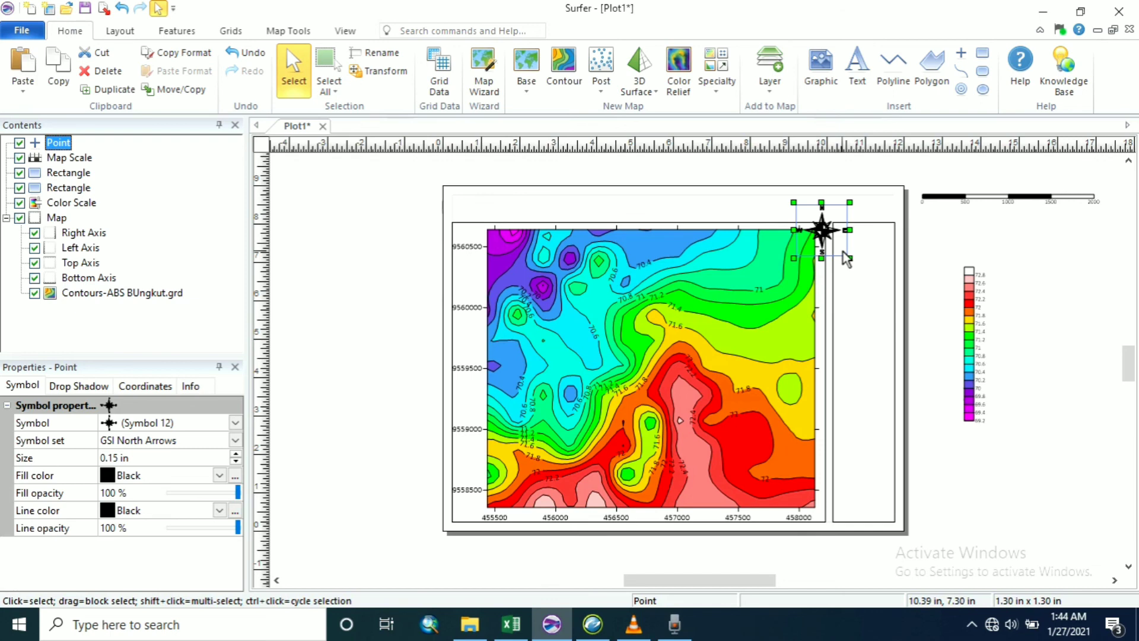
pyautogui.moveTo(845, 240); pyautogui.dragTo(1037, 245)
pyautogui.click(1038, 301)
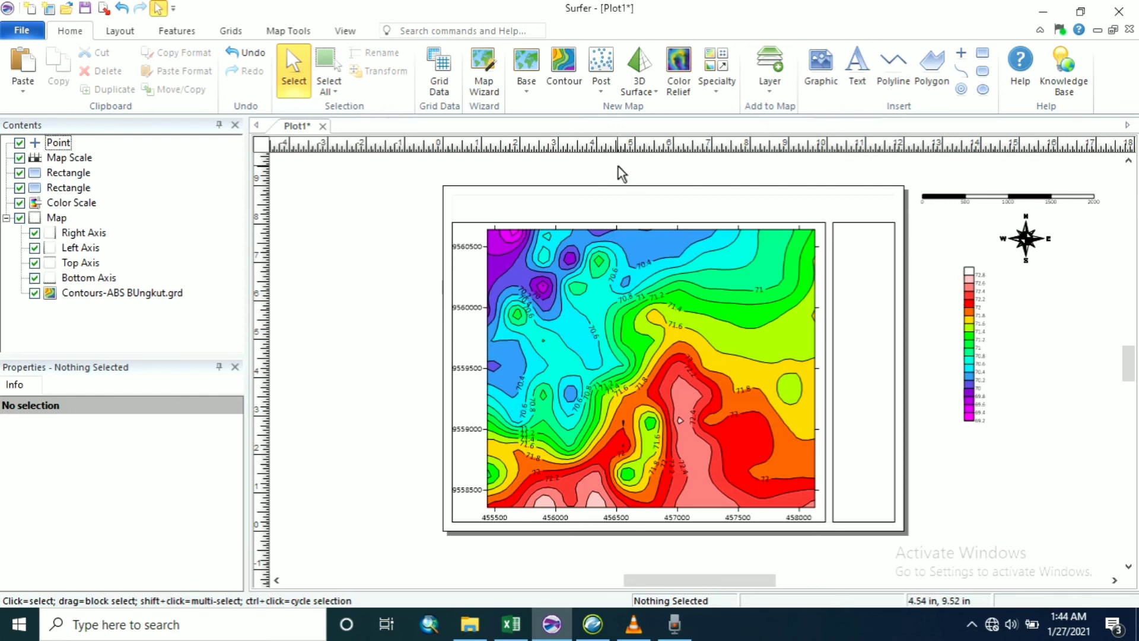
# Hide the map frame rectangle, shrink the contour map from its lower-left corner to leave a margin, and show the frame again
pyautogui.click(642, 333)
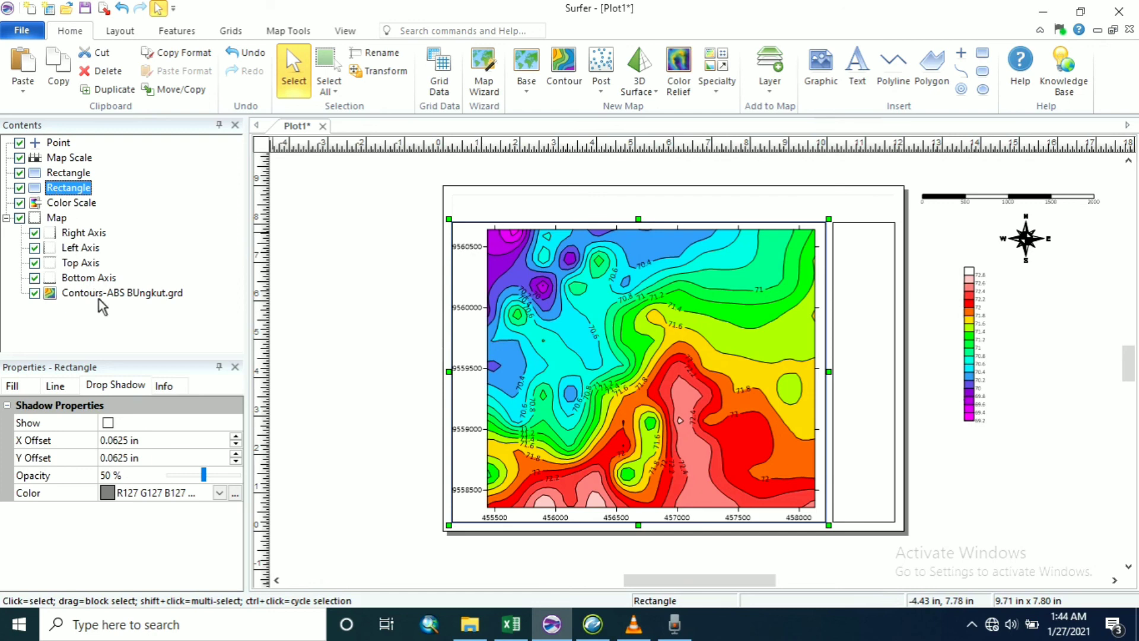
pyautogui.click(20, 187)
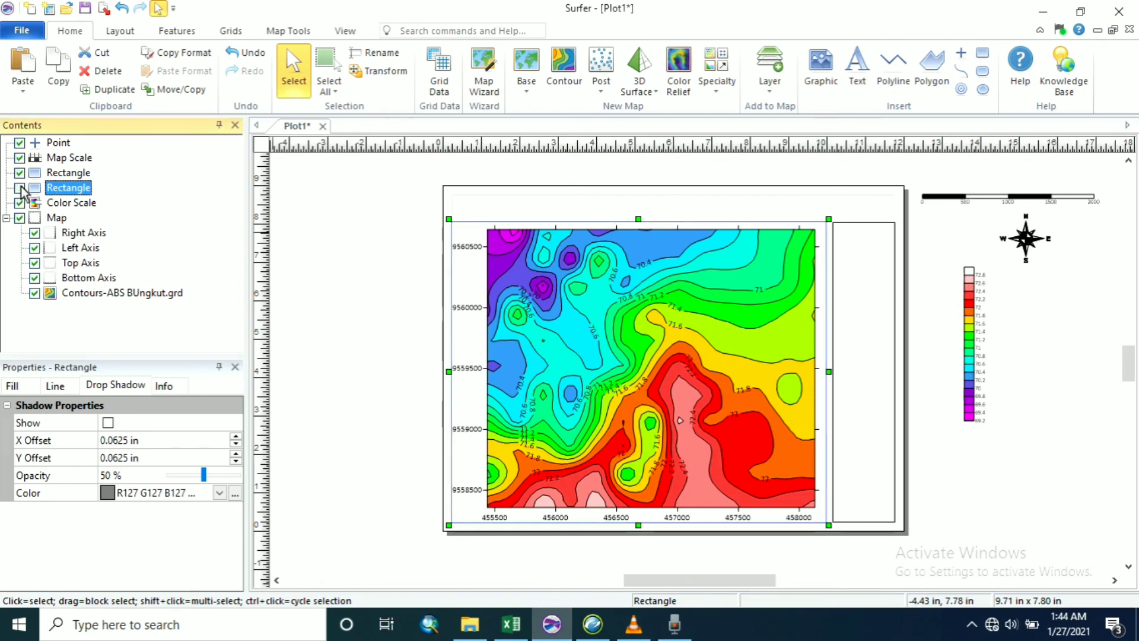
pyautogui.click(77, 293)
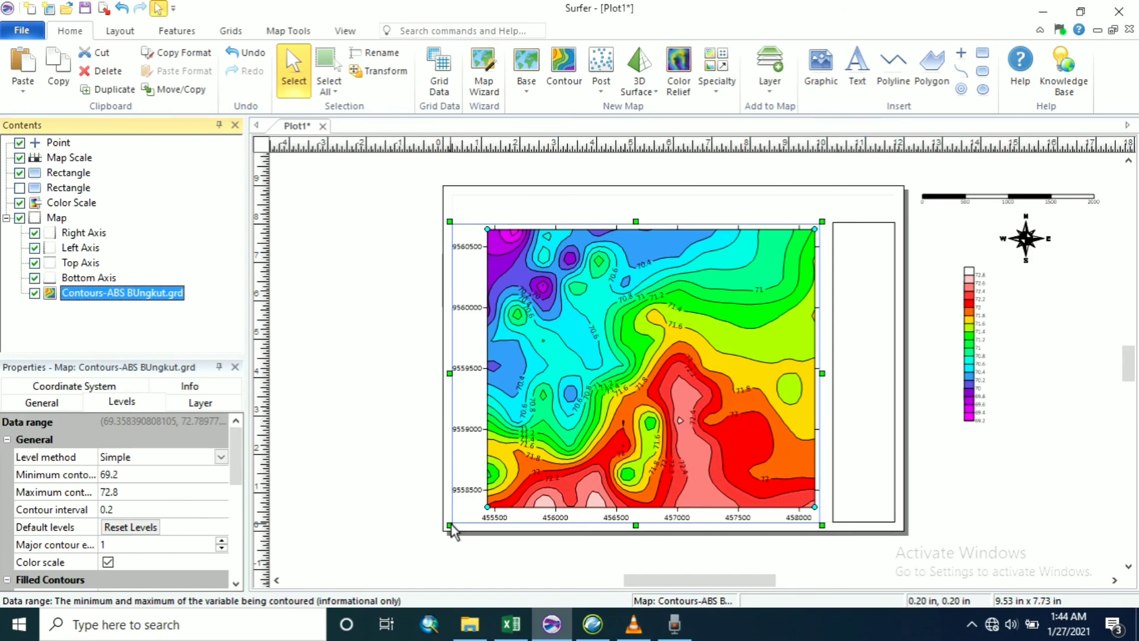
pyautogui.moveTo(450, 526); pyautogui.dragTo(472, 510)
pyautogui.click(411, 435)
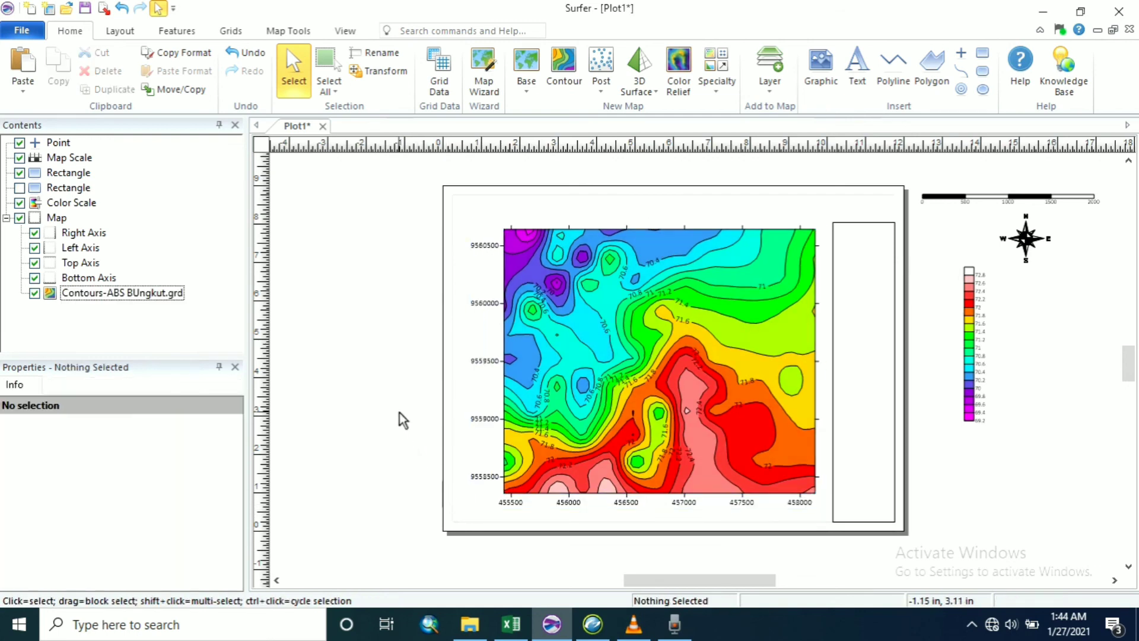
pyautogui.click(20, 187)
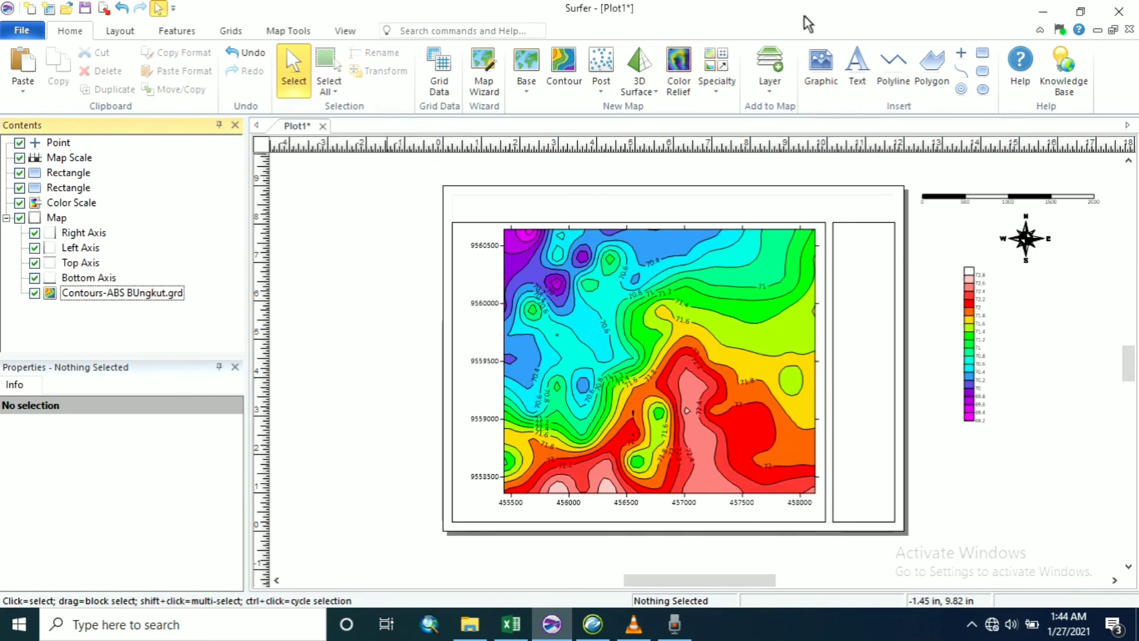
# Add a "Lintang-UTM (meter)" text label in bold 18 pt Times New Roman near the page's upper-left corner
pyautogui.click(858, 62)
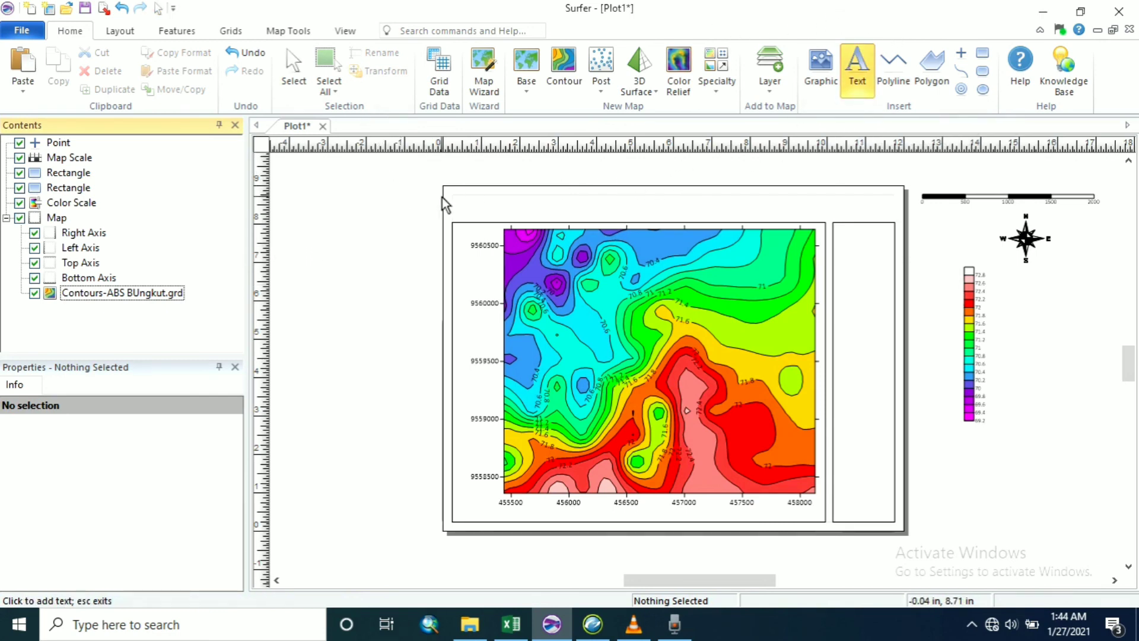
pyautogui.click(363, 203)
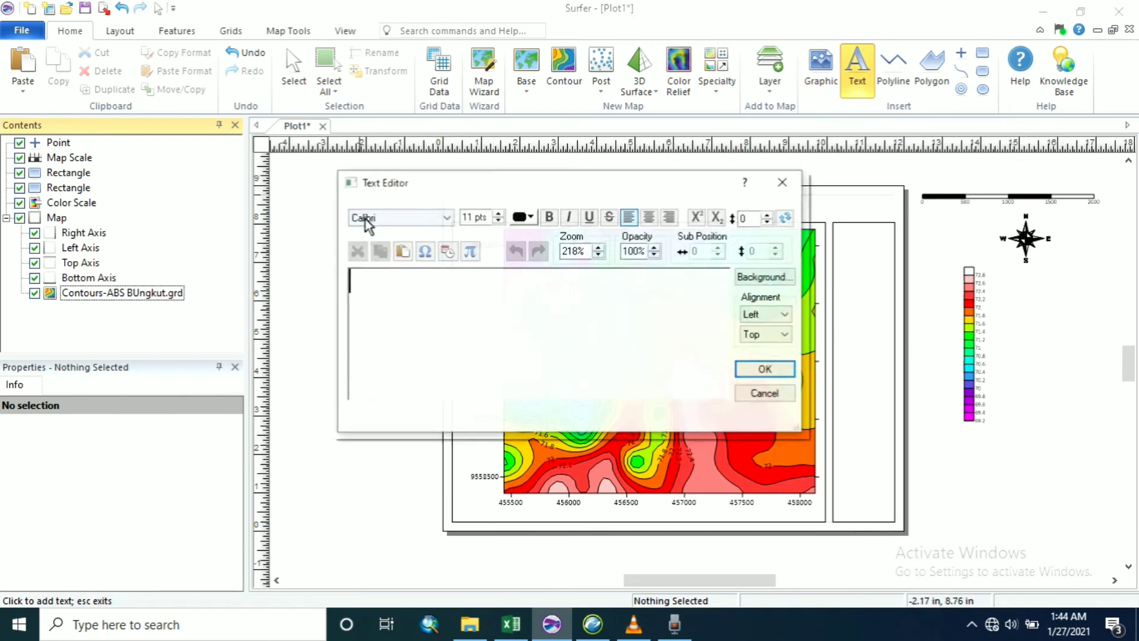
pyautogui.click(450, 222)
pyautogui.moveTo(450, 283); pyautogui.dragTo(446, 526)
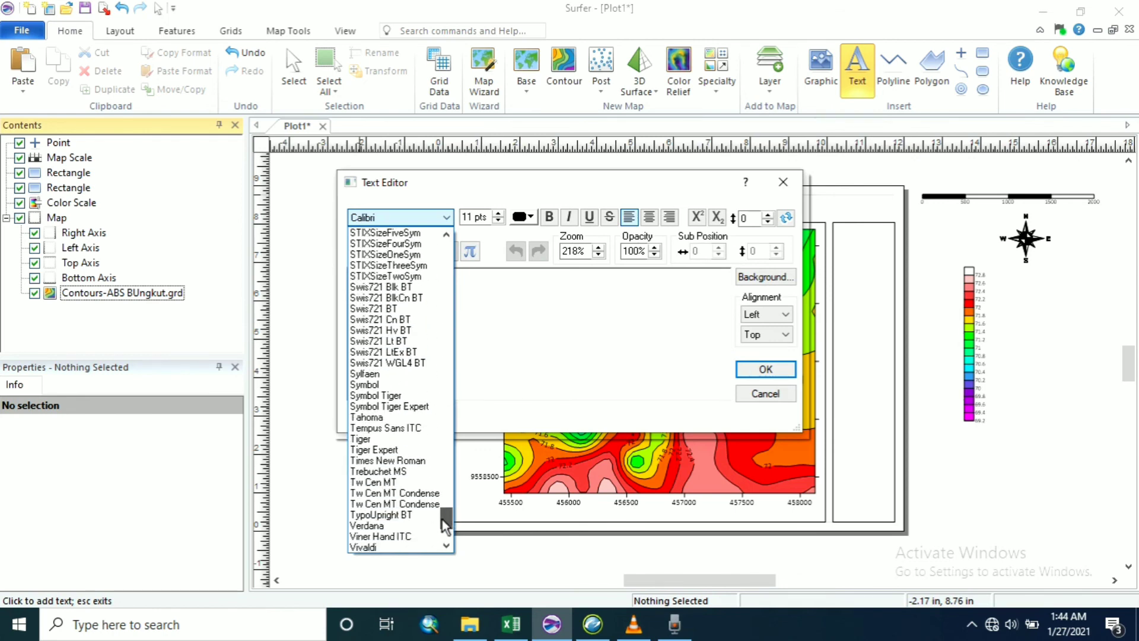
pyautogui.click(408, 459)
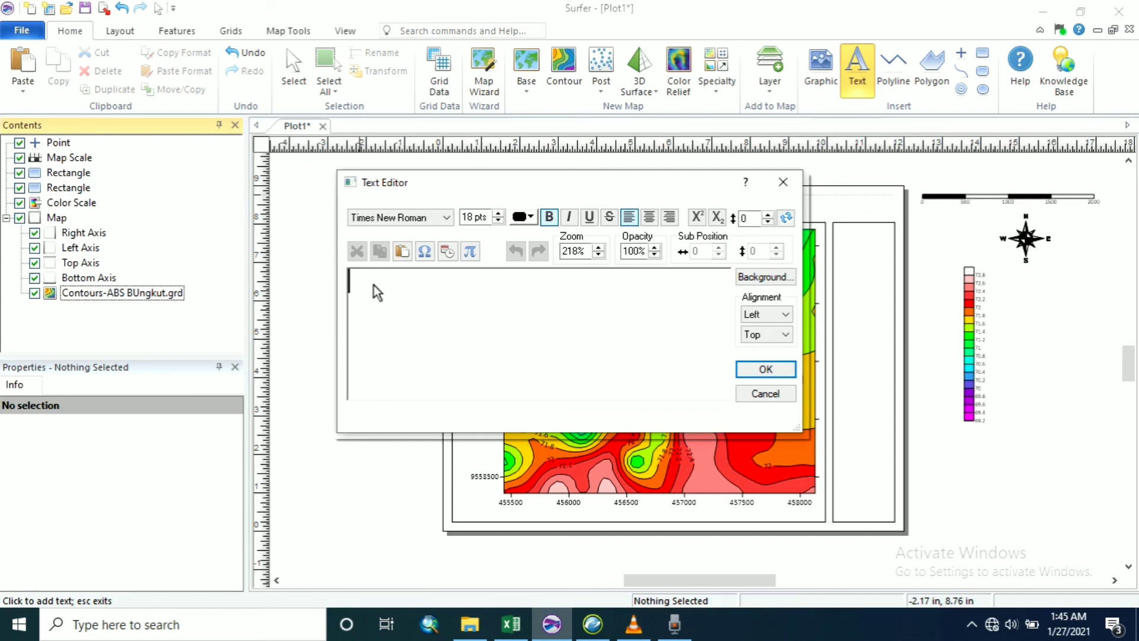
pyautogui.write('Lintan')
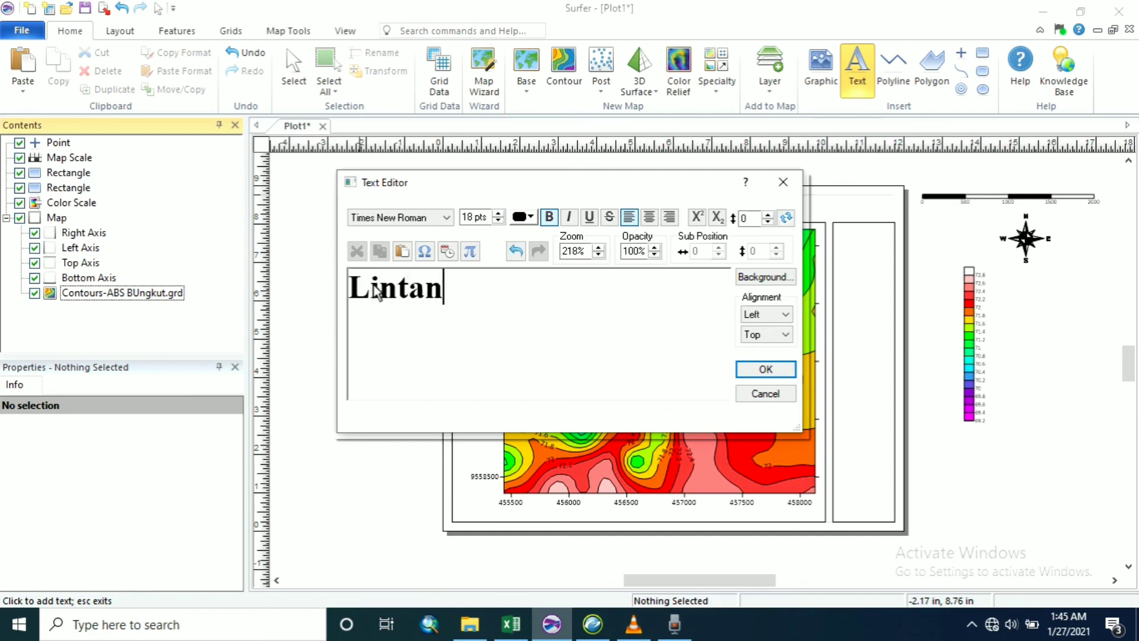
pyautogui.write('g-UTM ')
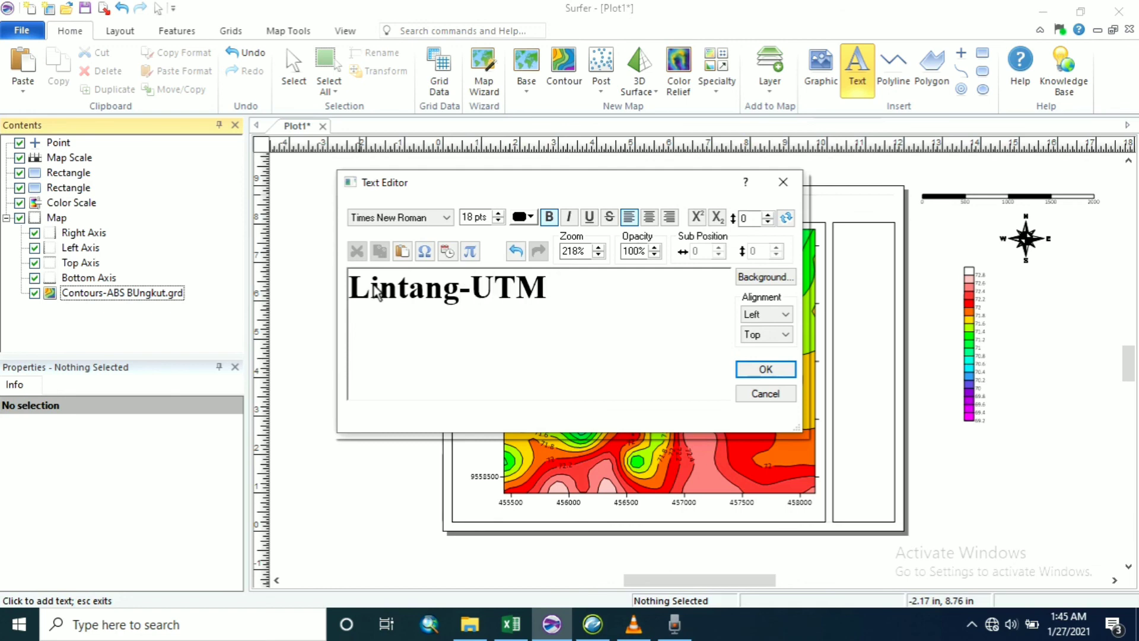
pyautogui.write('(meter)')
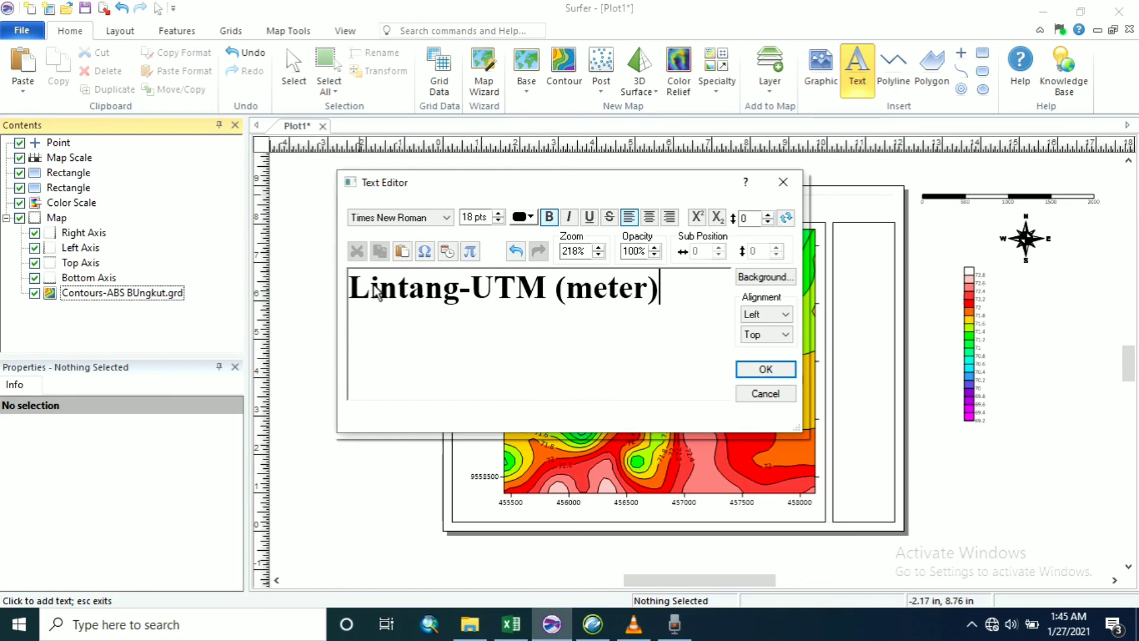
pyautogui.click(764, 369)
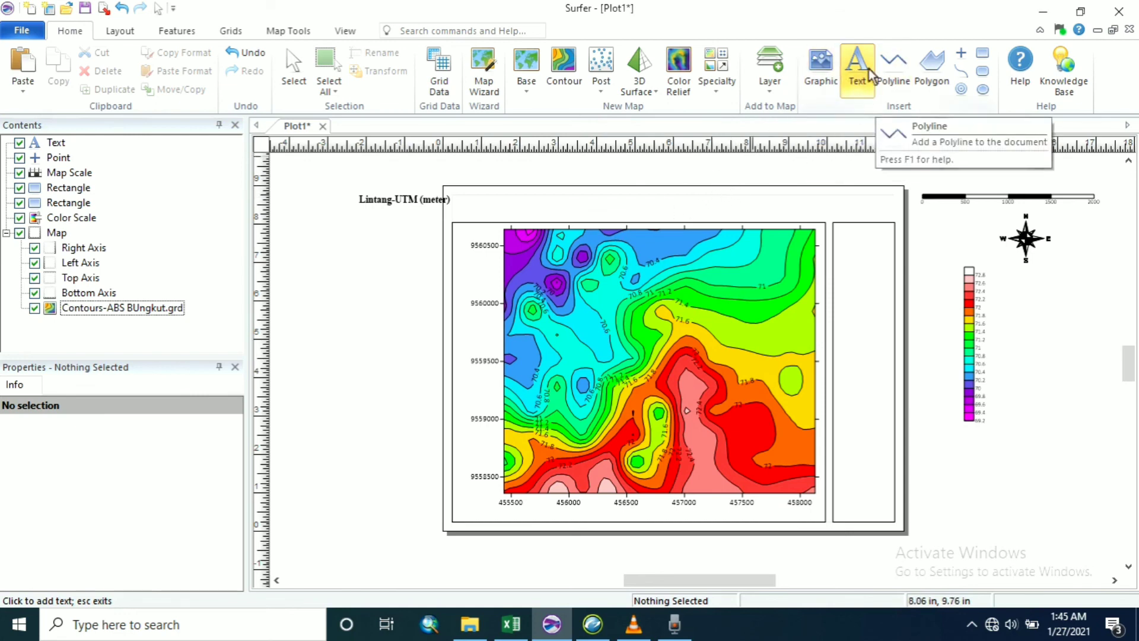
pyautogui.press('Escape')
# Move the Lintang-UTM (meter) label off the page beside the map, duplicate it and place the copy just below it
pyautogui.click(415, 199)
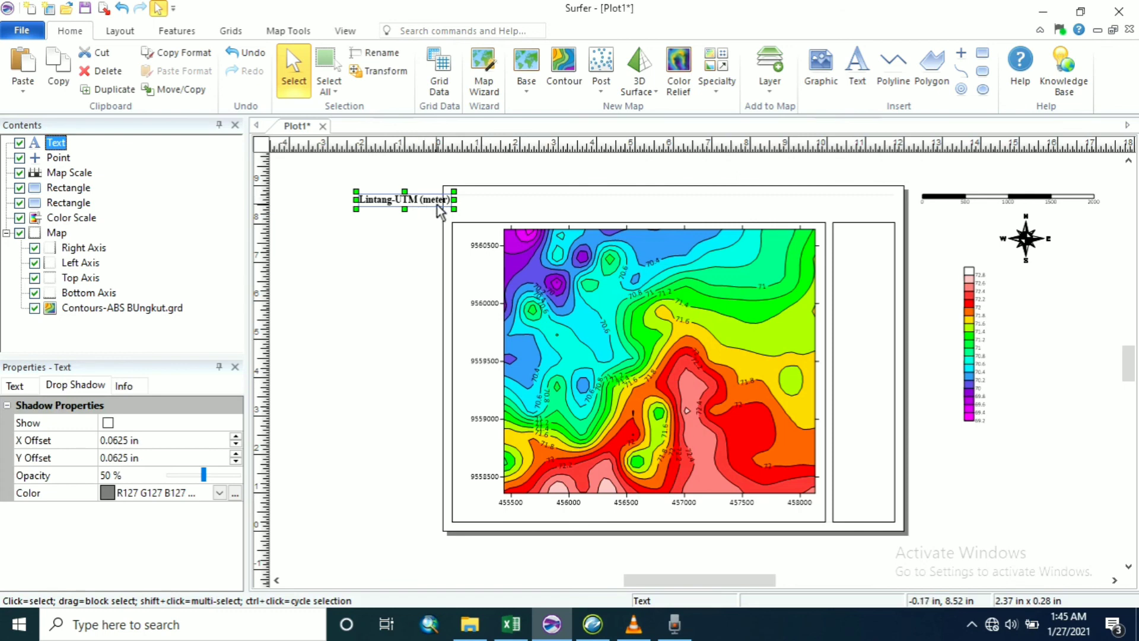
pyautogui.moveTo(418, 202); pyautogui.dragTo(387, 259)
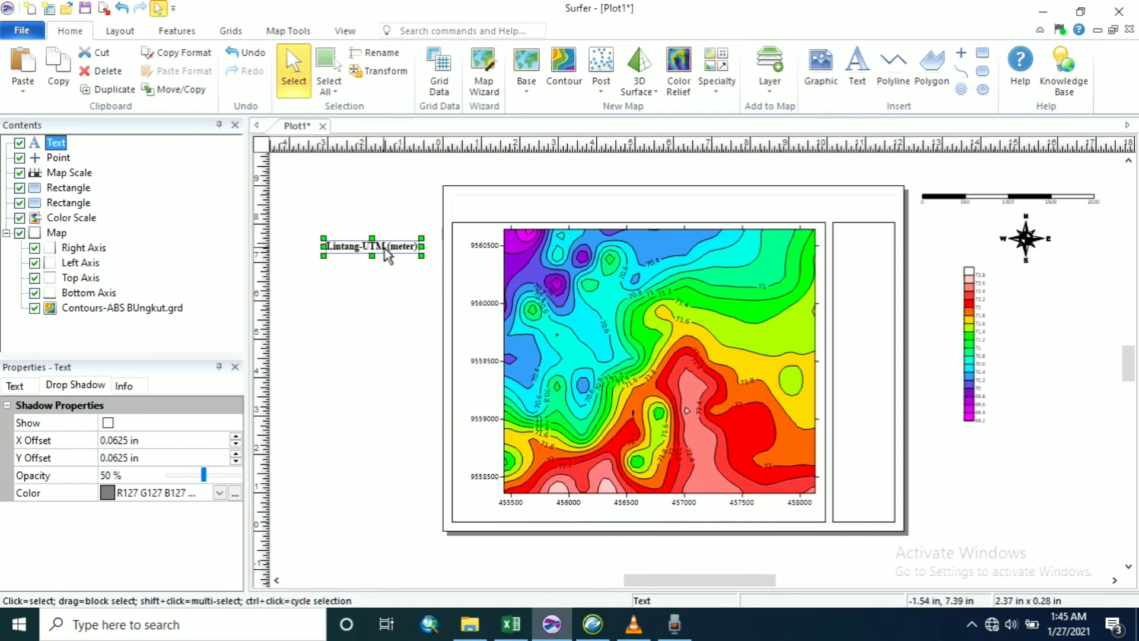
pyautogui.rightClick(385, 249)
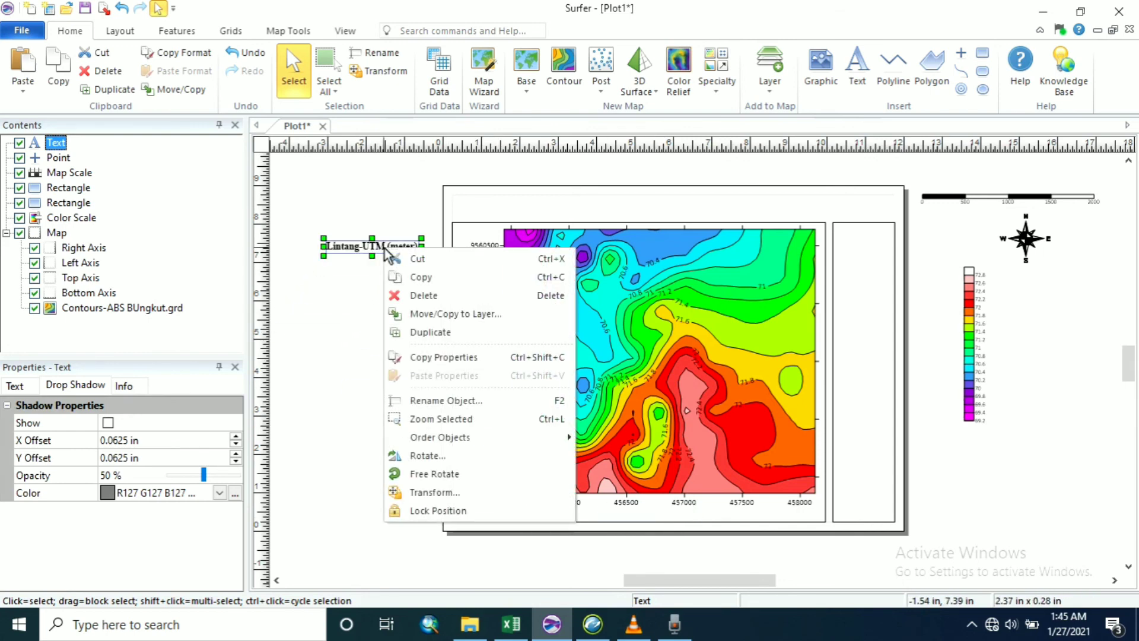
pyautogui.click(412, 280)
pyautogui.rightClick(353, 209)
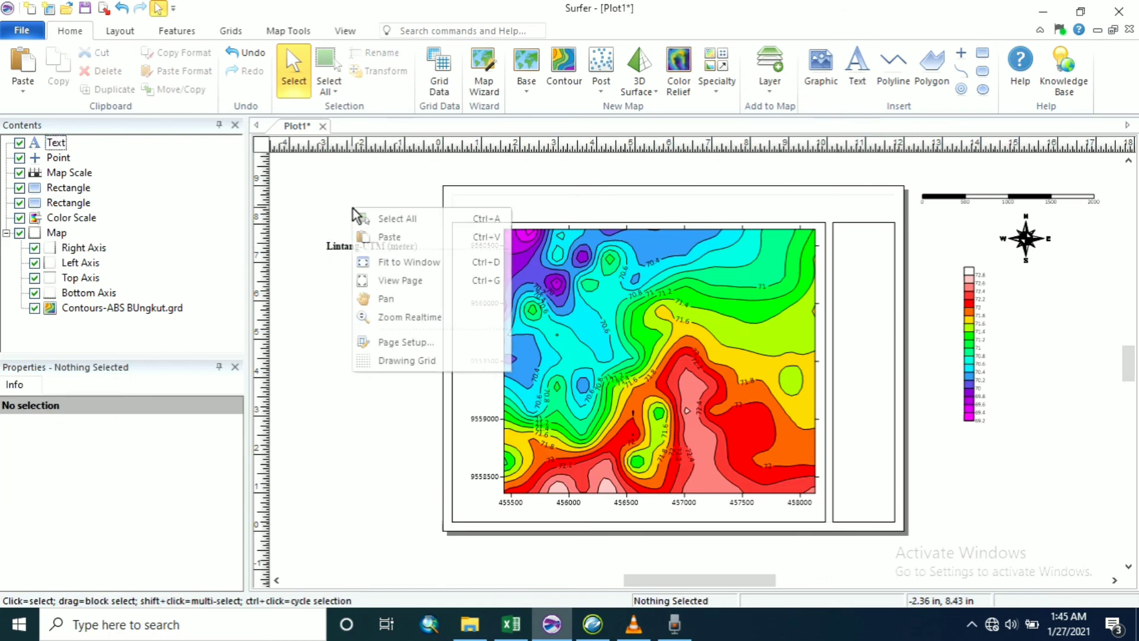
pyautogui.click(383, 235)
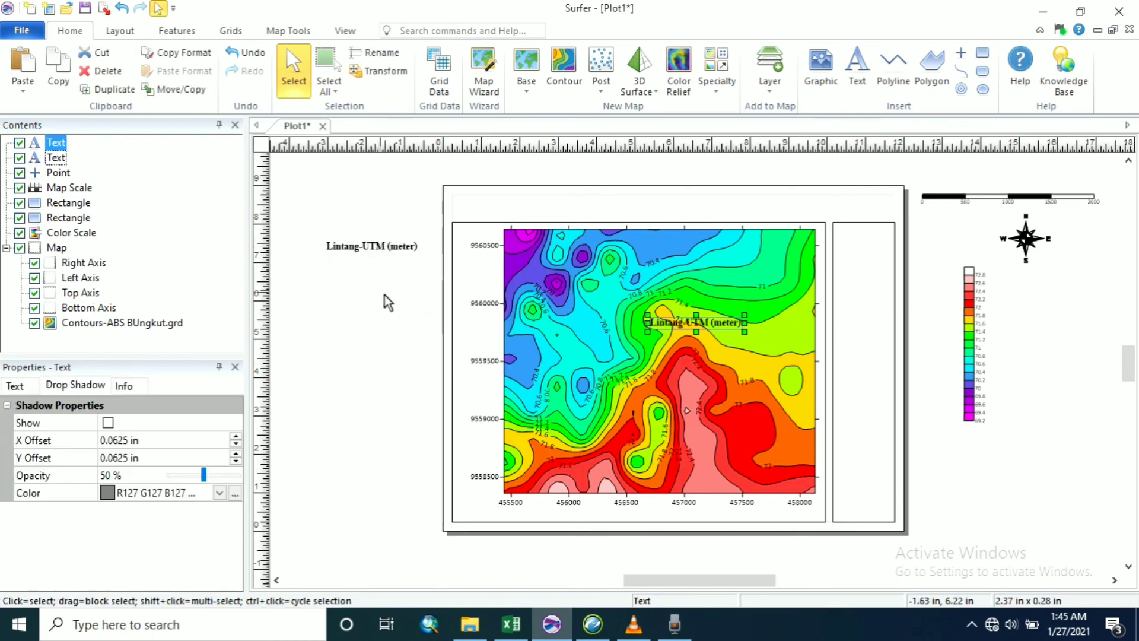
pyautogui.moveTo(683, 321); pyautogui.dragTo(362, 272)
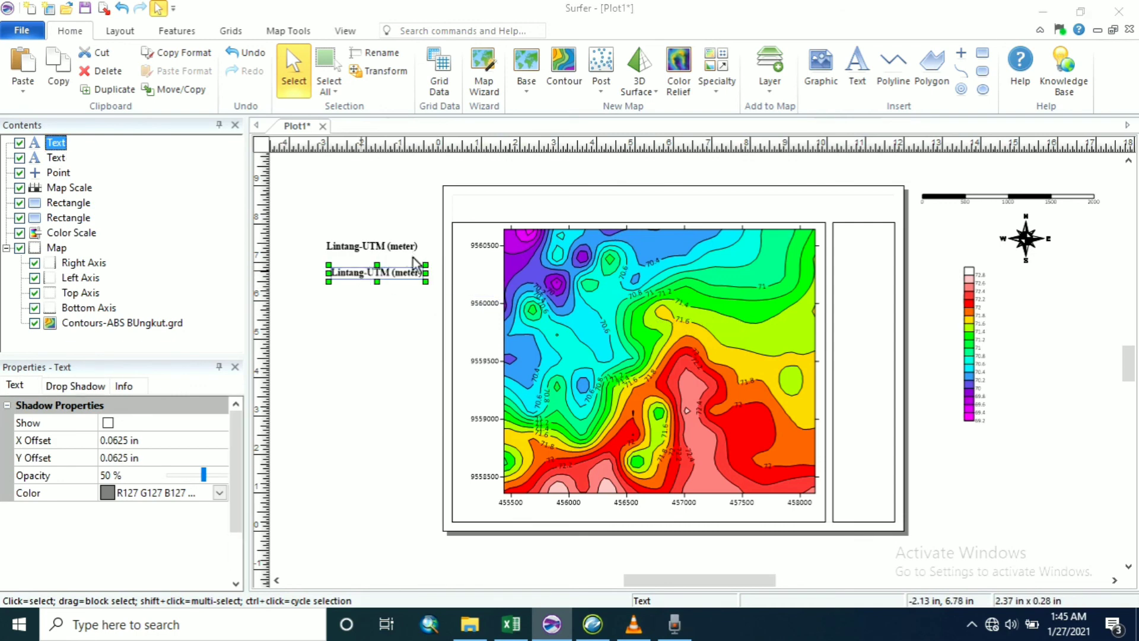
# Change the copied label's text to "Bujur-UTM (meter)"
pyautogui.doubleClick(414, 271)
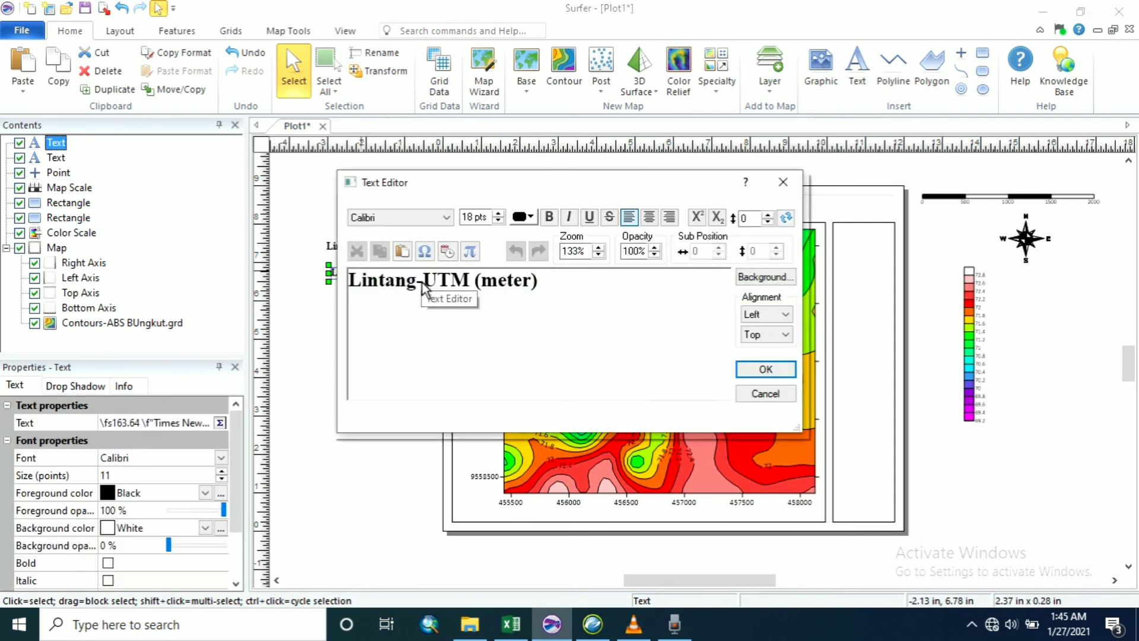
pyautogui.moveTo(417, 281); pyautogui.dragTo(336, 286)
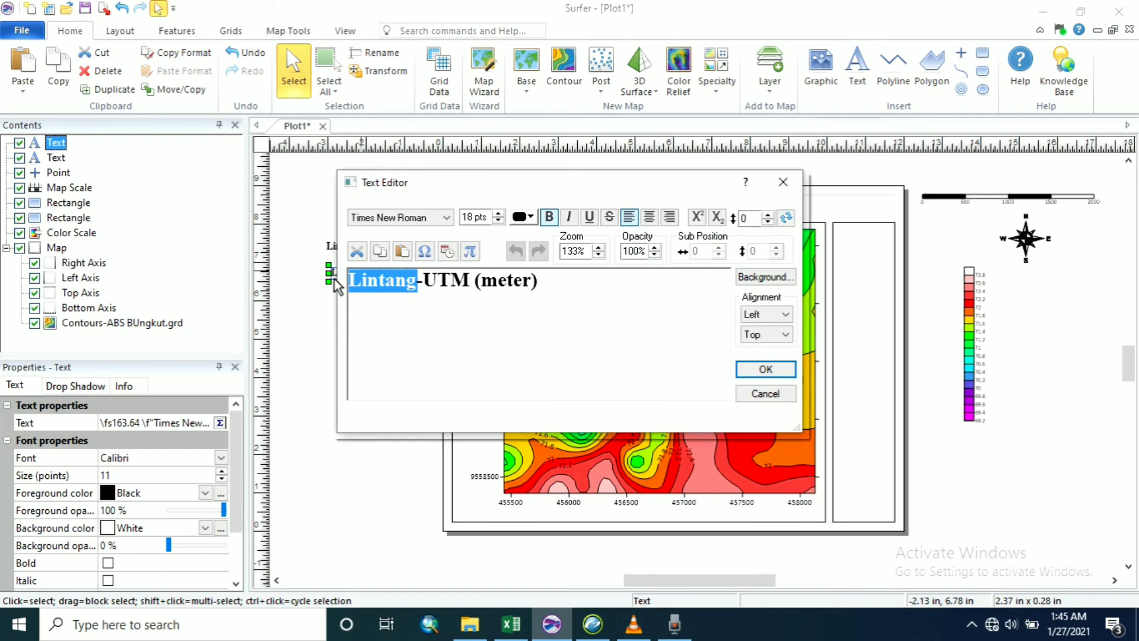
pyautogui.write('Bujur')
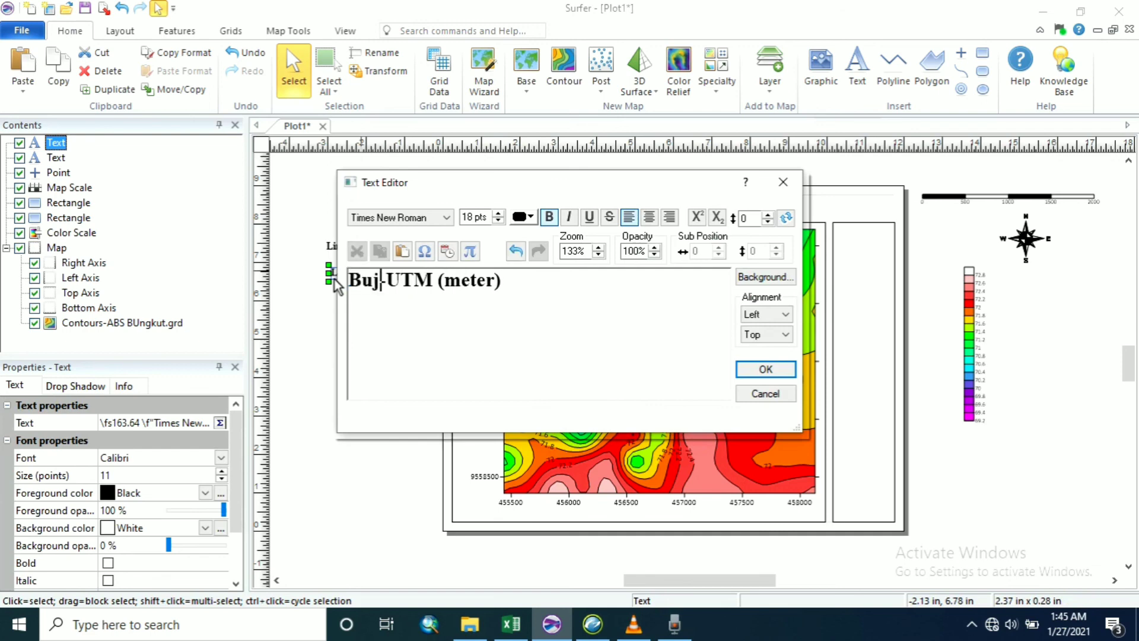
pyautogui.click(785, 374)
pyautogui.click(384, 355)
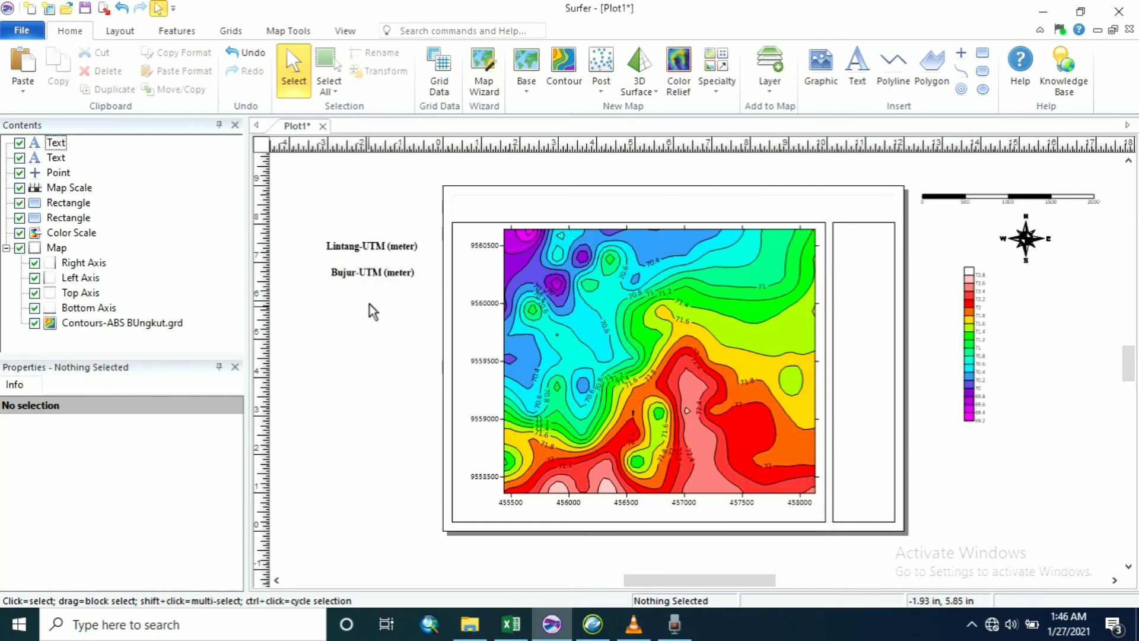
# Place the Bujur-UTM (meter) label centered below the contour map's bottom axis numbers, inside the map frame
pyautogui.click(373, 278)
pyautogui.moveTo(373, 278); pyautogui.dragTo(664, 518)
pyautogui.click(386, 308)
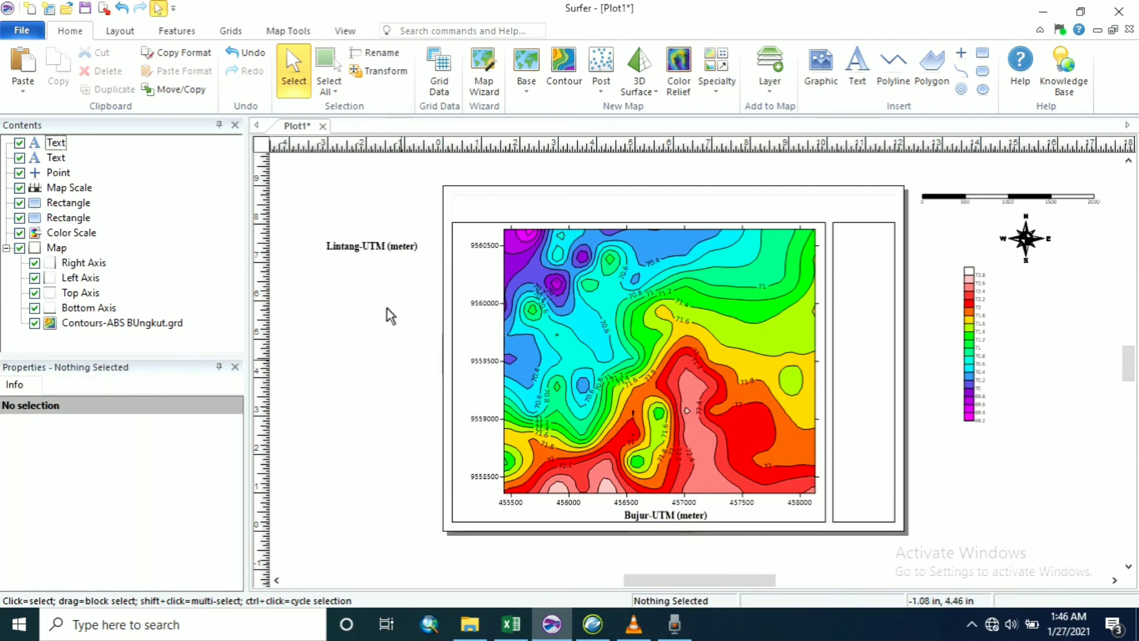
pyautogui.click(373, 241)
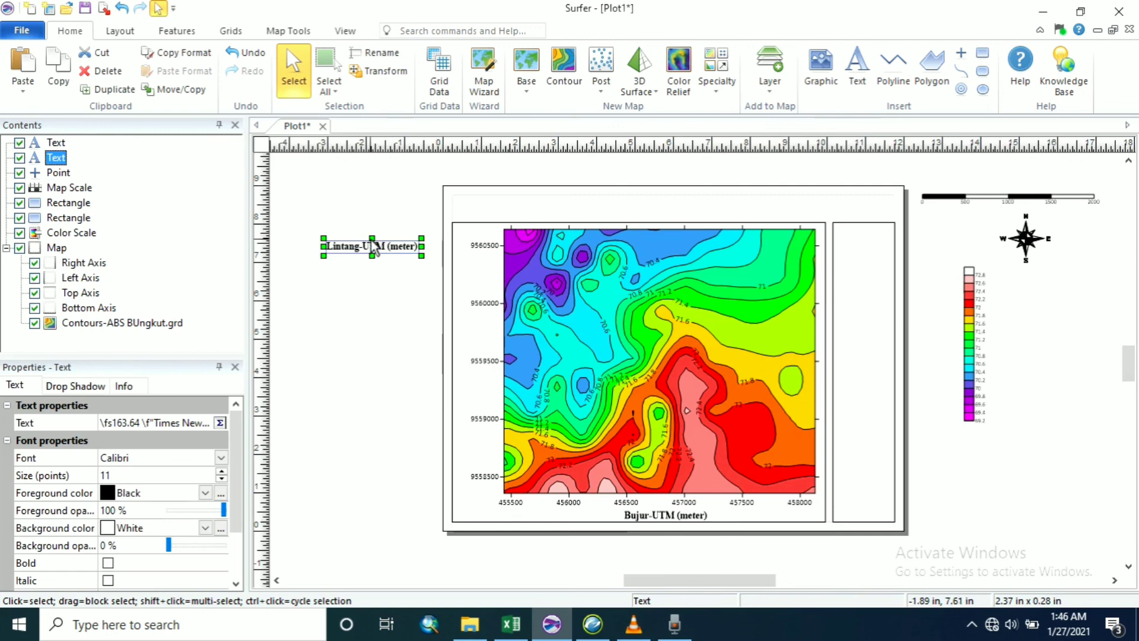
pyautogui.moveTo(383, 246); pyautogui.dragTo(386, 301)
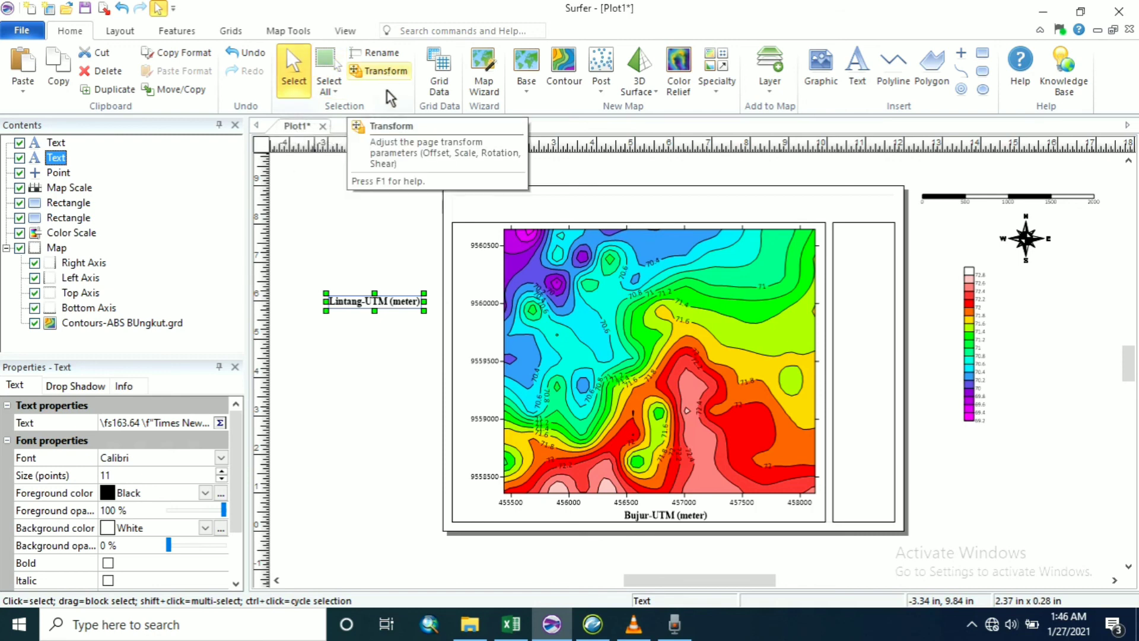
pyautogui.click(55, 143)
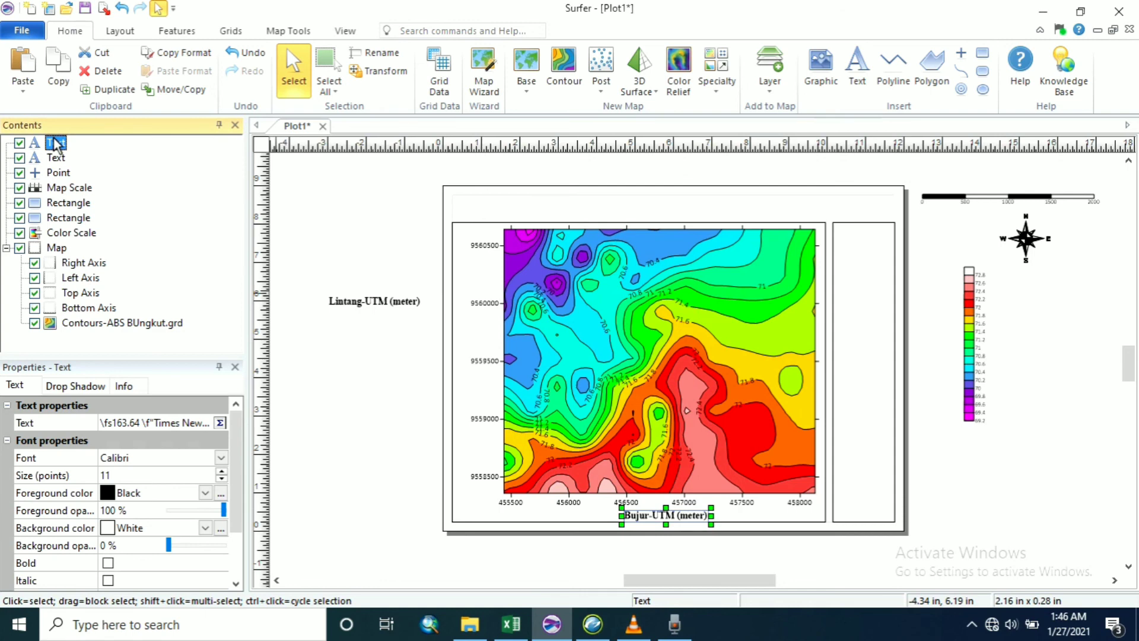
pyautogui.rightClick(55, 143)
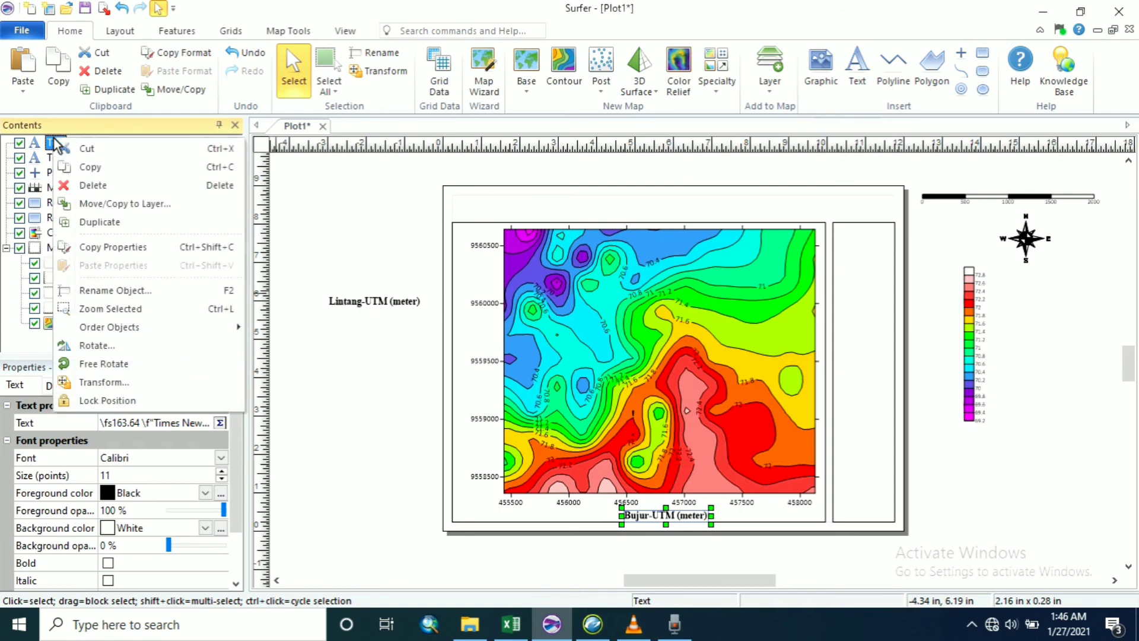
pyautogui.click(151, 351)
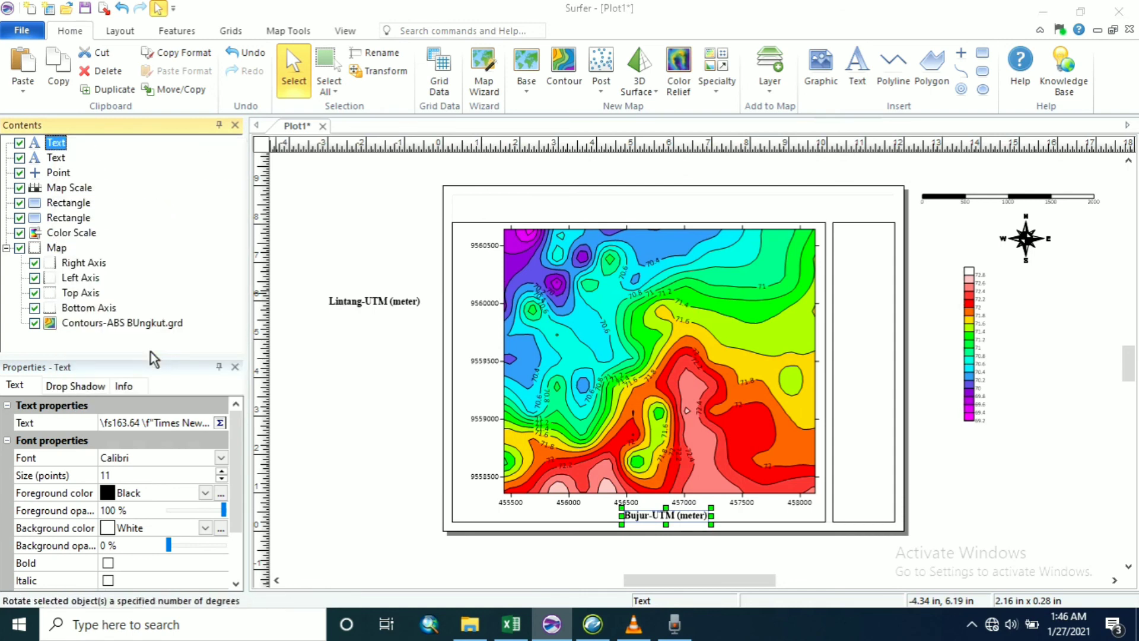
pyautogui.click(647, 273)
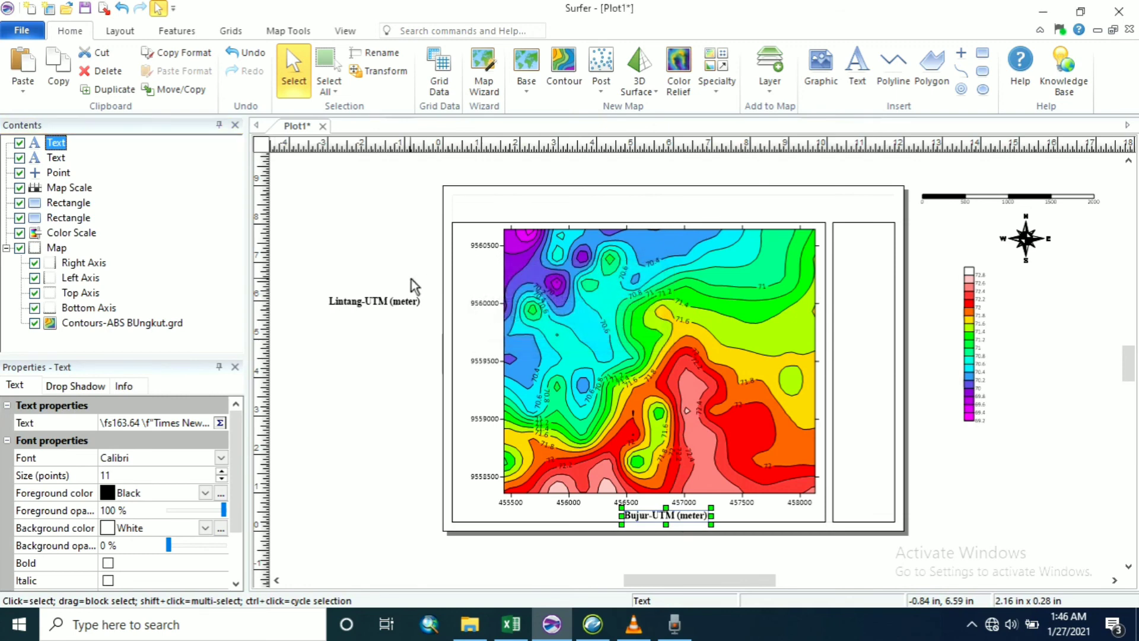
# Free-rotate the Lintang-UTM (meter) label a quarter turn to read upward and place it beside the contour map's left axis numbers
pyautogui.click(365, 306)
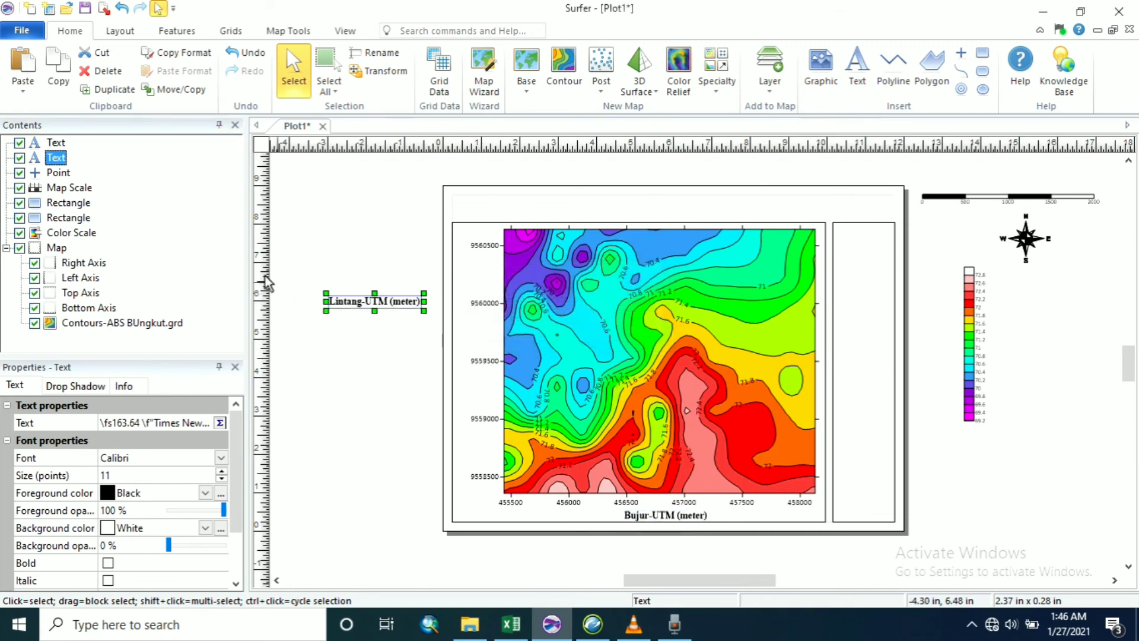
pyautogui.rightClick(60, 156)
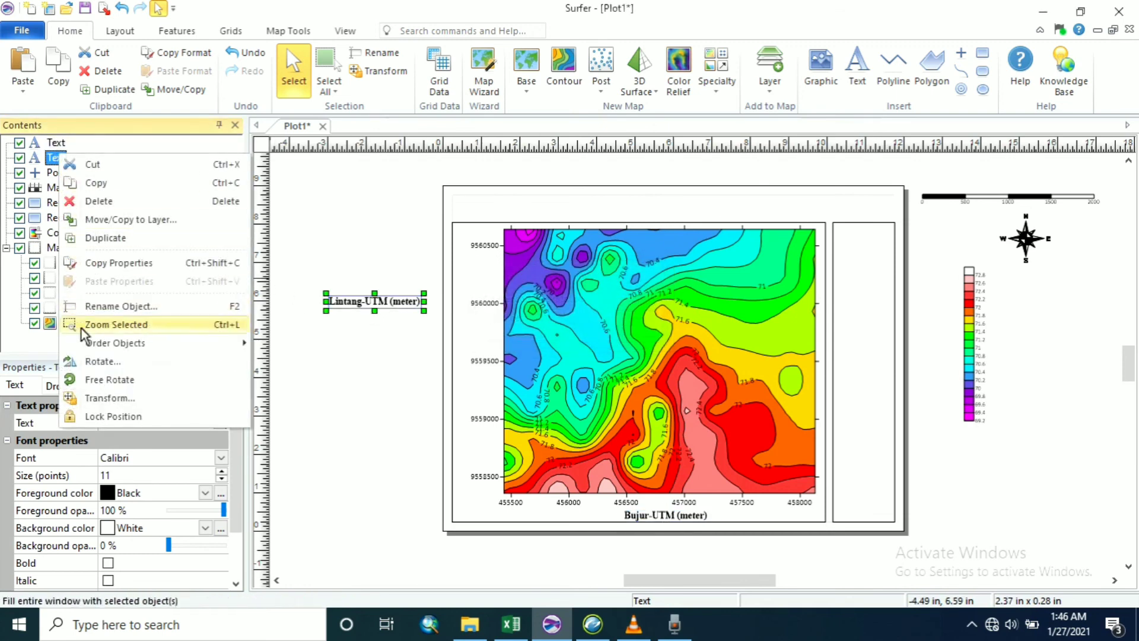
pyautogui.click(122, 379)
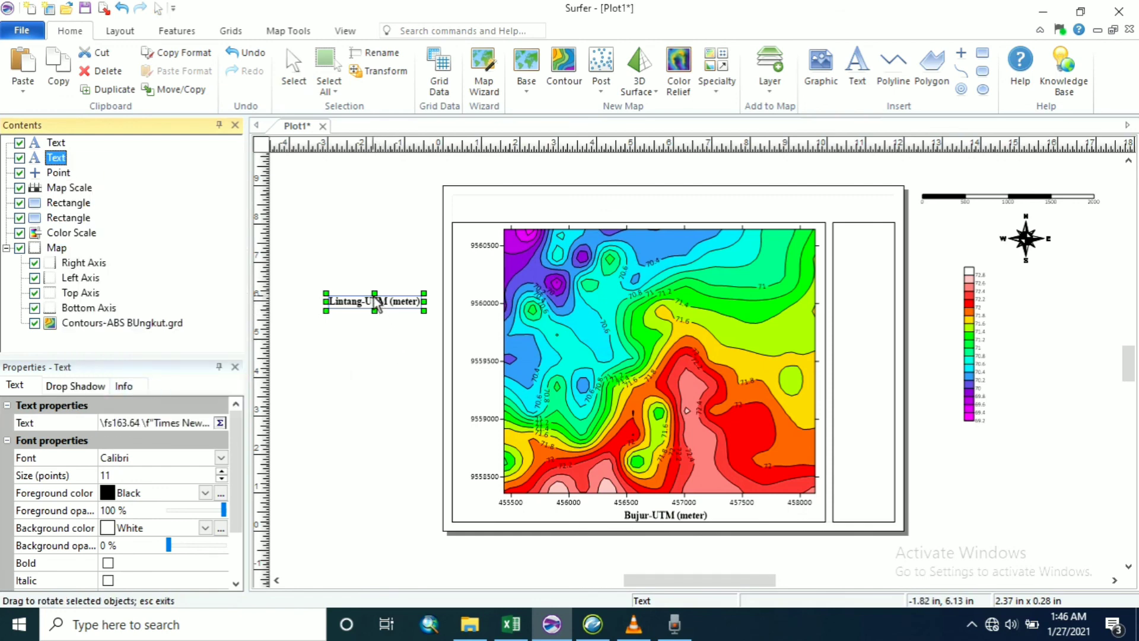
pyautogui.moveTo(374, 297); pyautogui.dragTo(323, 320)
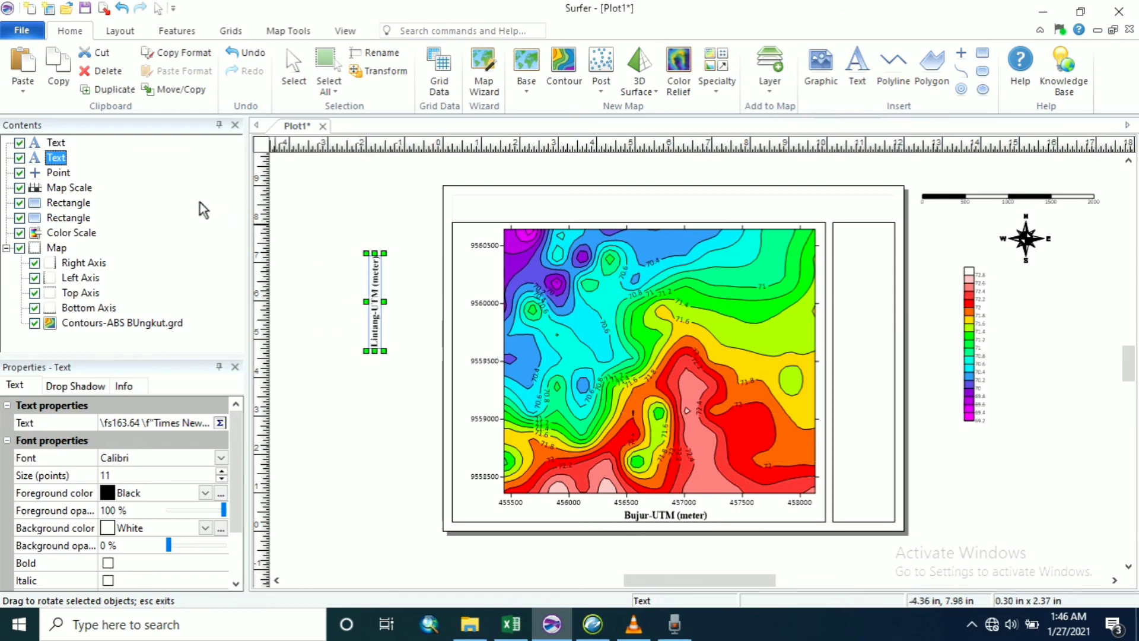
pyautogui.click(56, 159)
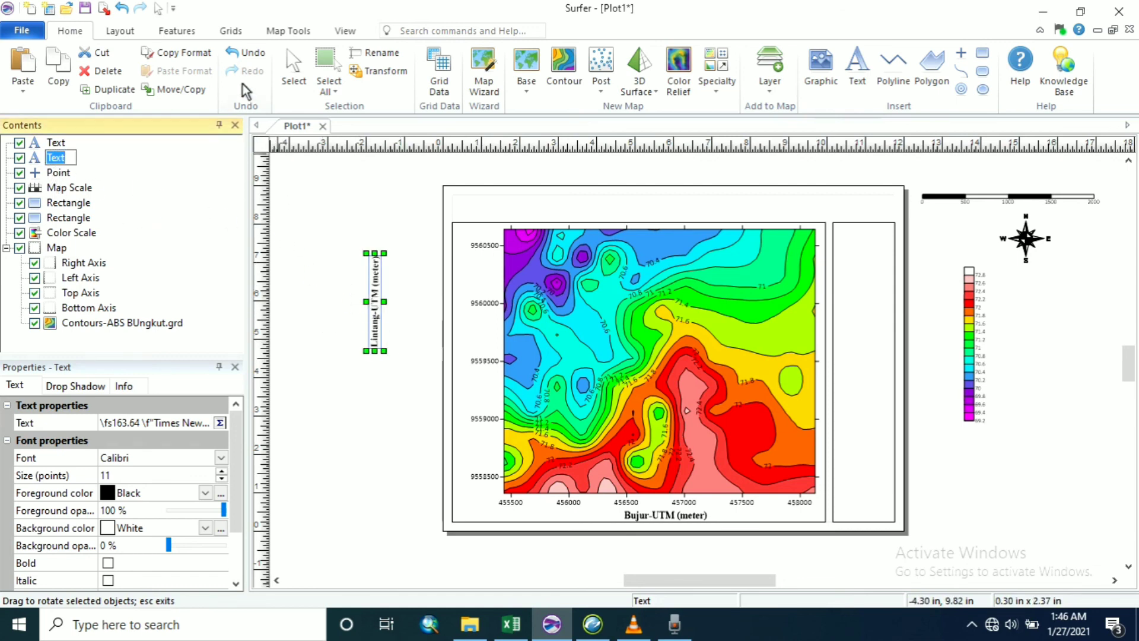
pyautogui.click(293, 65)
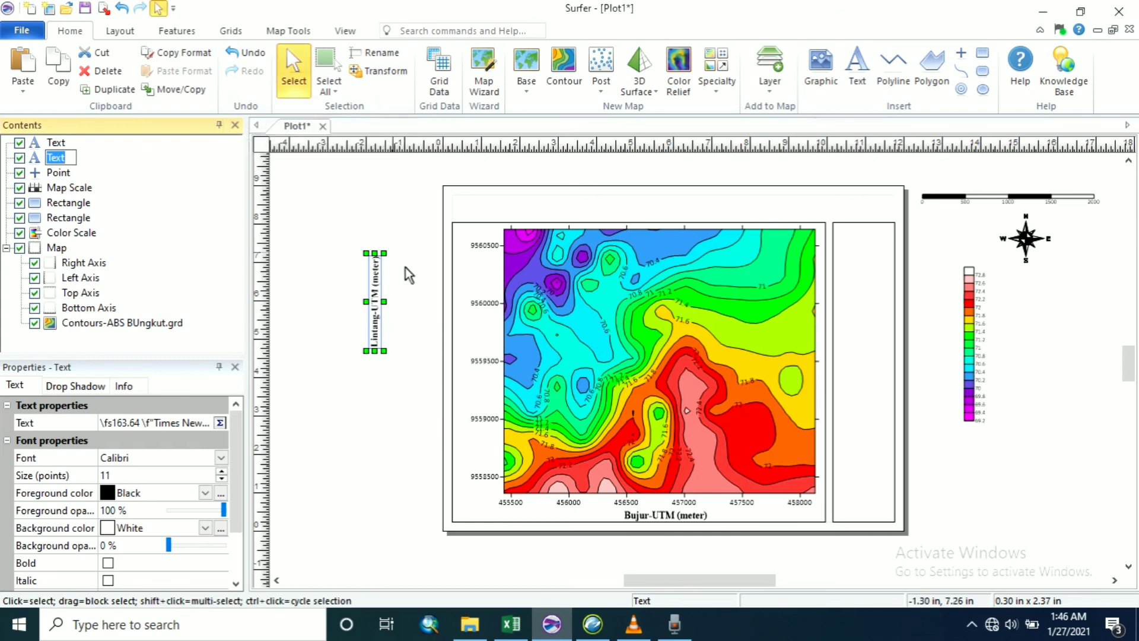
pyautogui.moveTo(383, 290); pyautogui.dragTo(464, 365)
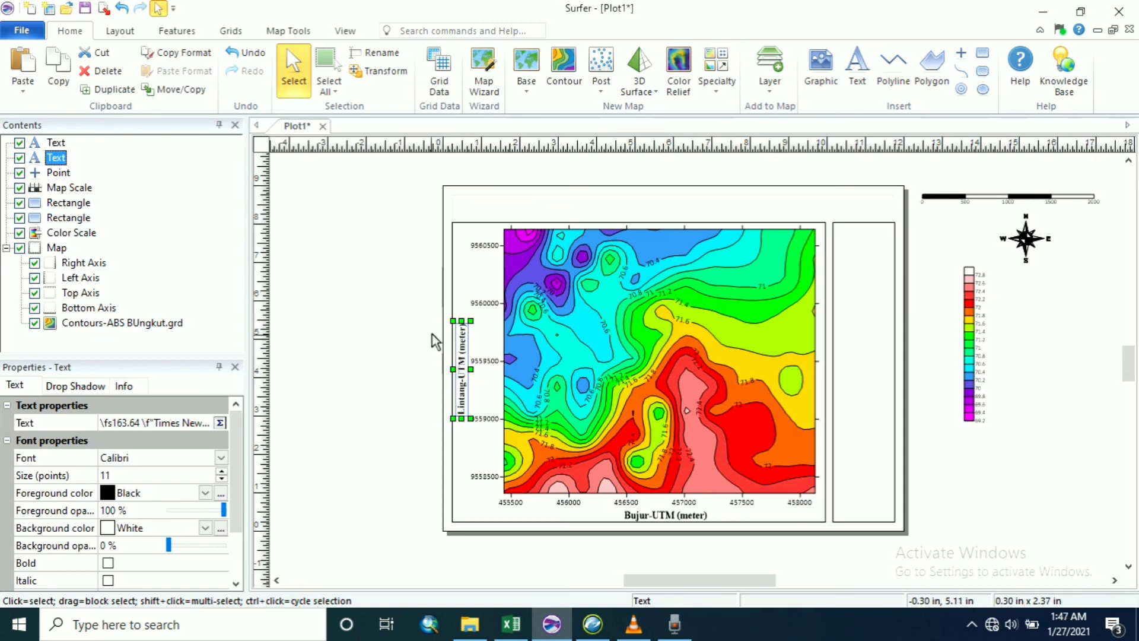
pyautogui.click(432, 333)
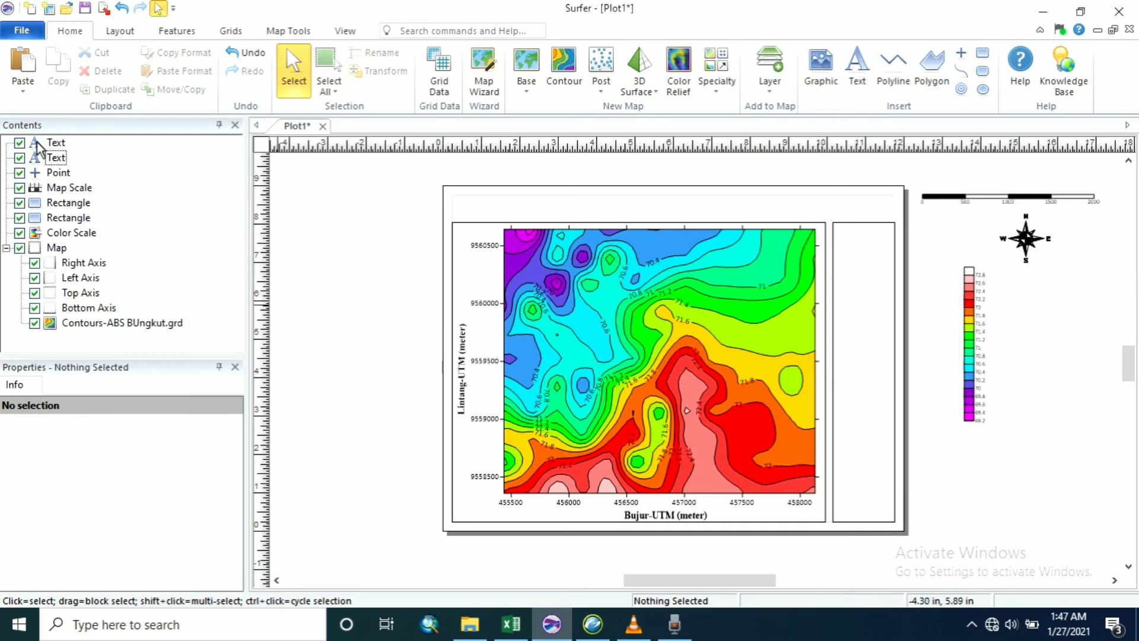
# Copy the Bujur-UTM (meter) label and paste a duplicate of it onto the plot
pyautogui.click(56, 143)
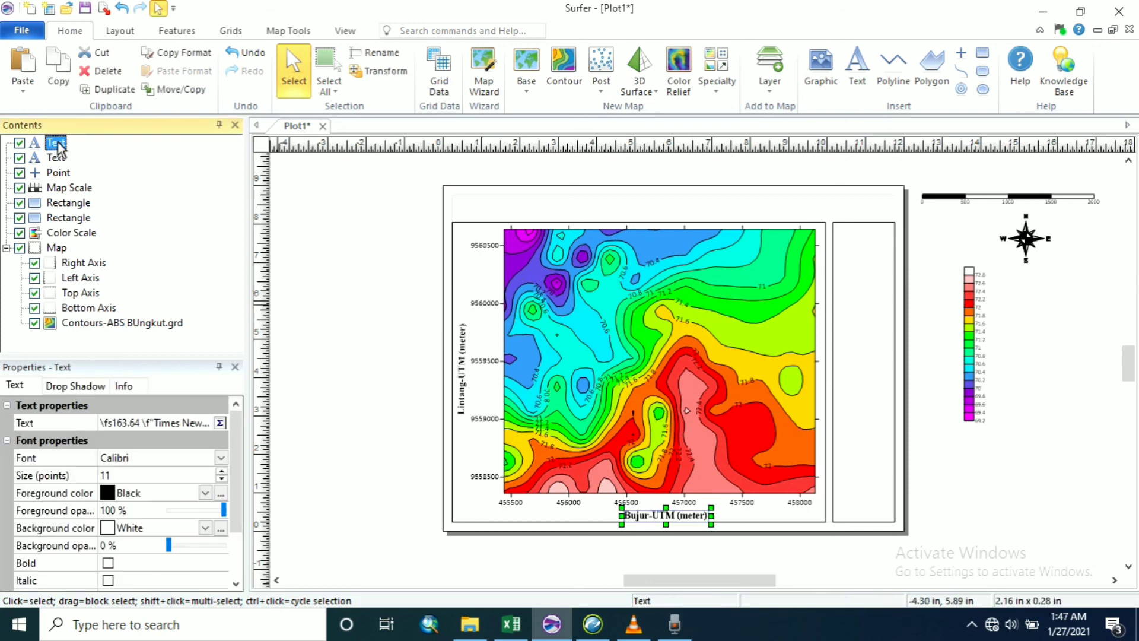
pyautogui.rightClick(59, 148)
pyautogui.click(134, 171)
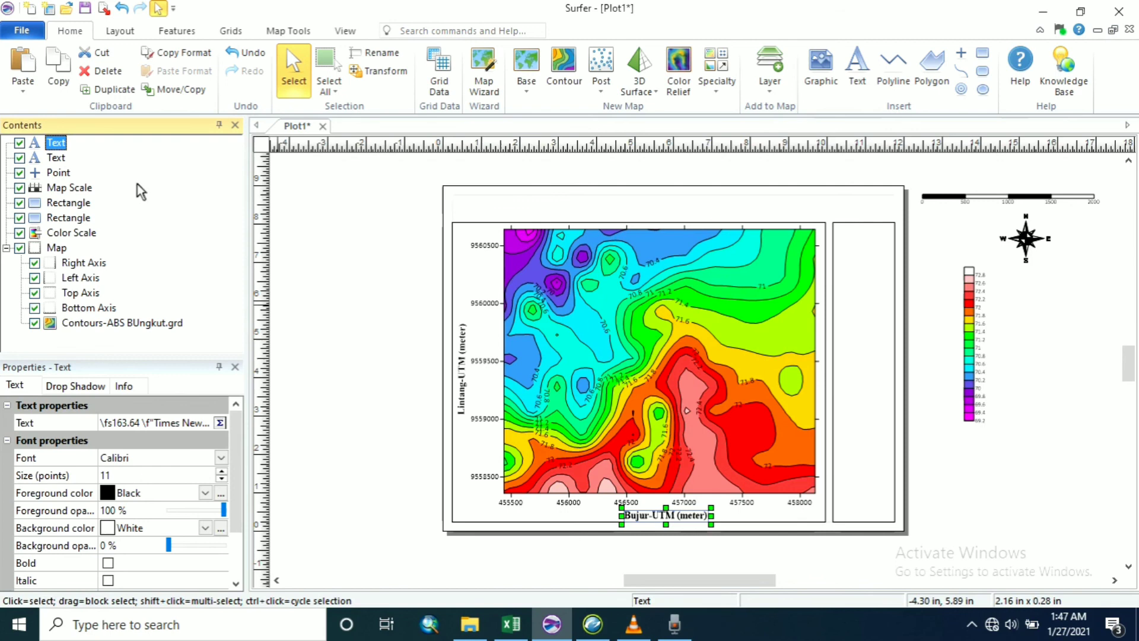
pyautogui.click(334, 202)
pyautogui.rightClick(334, 202)
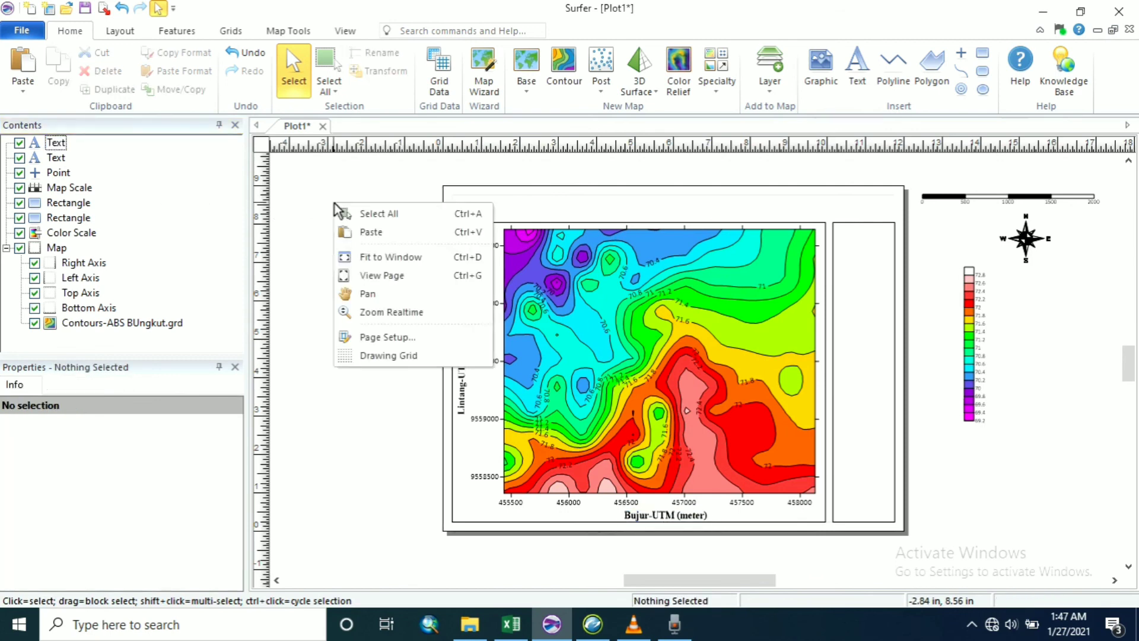
pyautogui.click(368, 232)
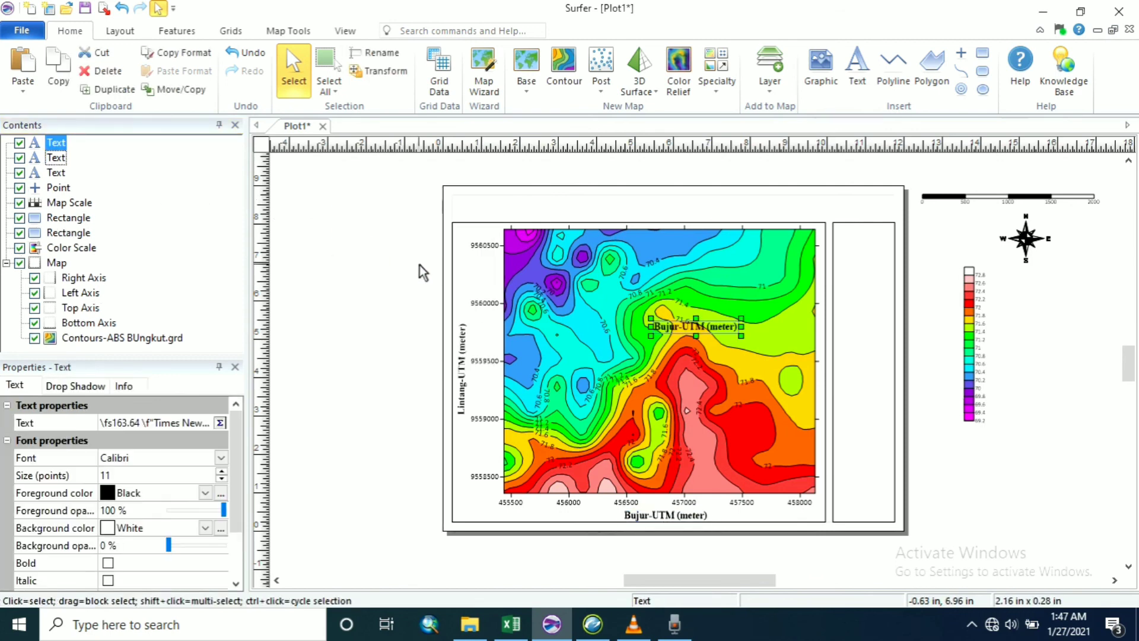
# Change the copied label's text to "Skala Warna" with "(mGal)" on a second line
pyautogui.doubleClick(675, 334)
pyautogui.moveTo(522, 282); pyautogui.dragTo(355, 295)
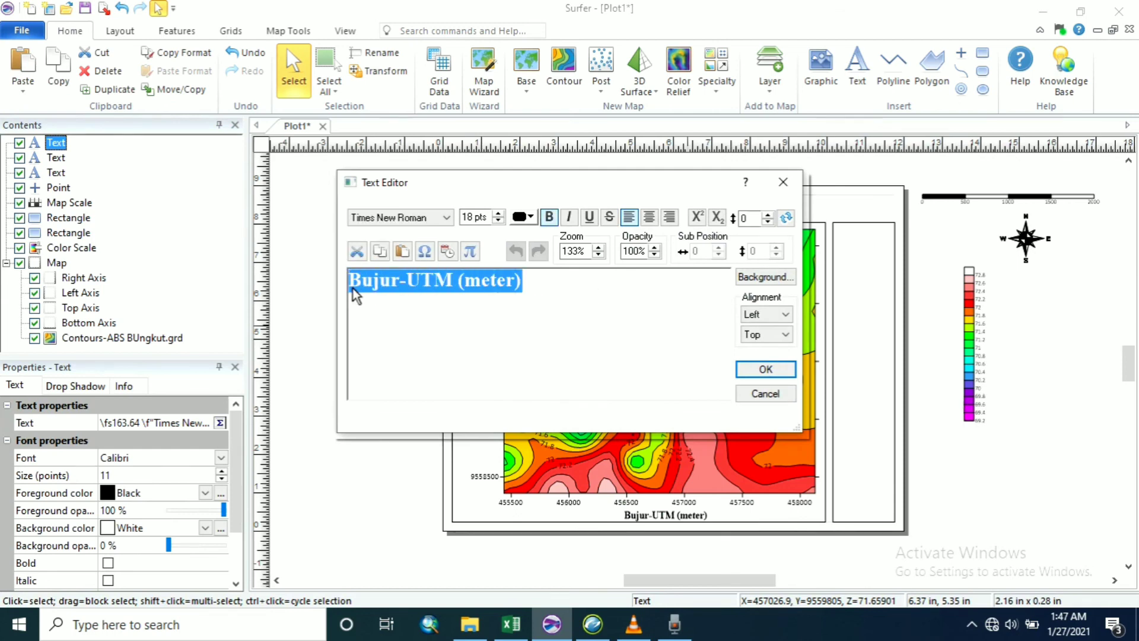
pyautogui.write('Slaka')
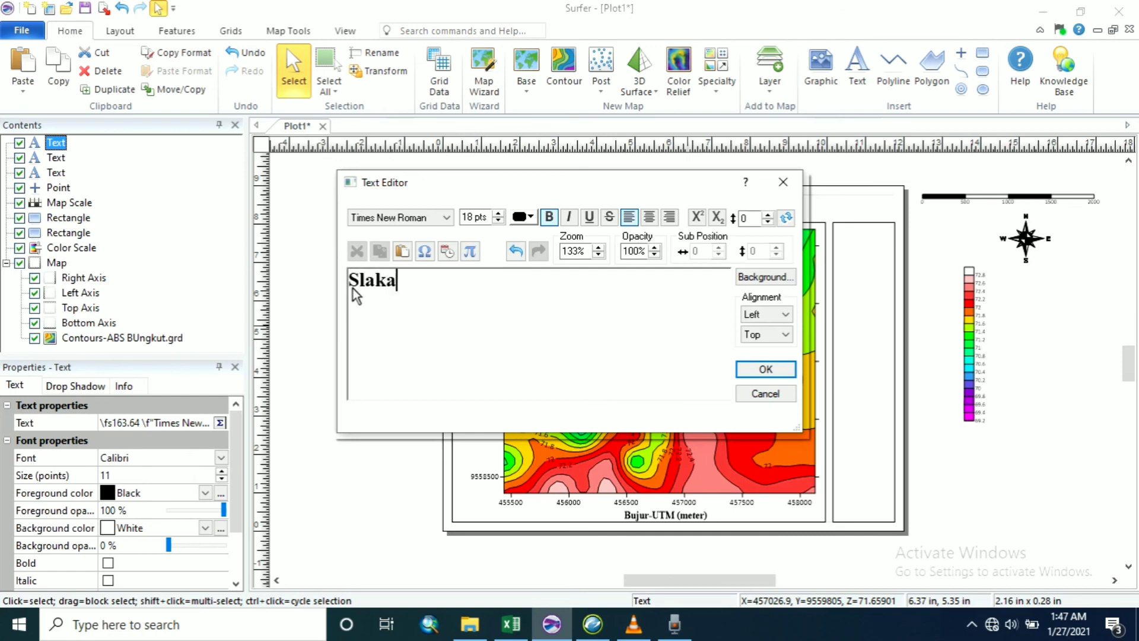
pyautogui.press('BackSpace')
pyautogui.press('BackSpace')
pyautogui.press('BackSpace')
pyautogui.write('kala Warna')
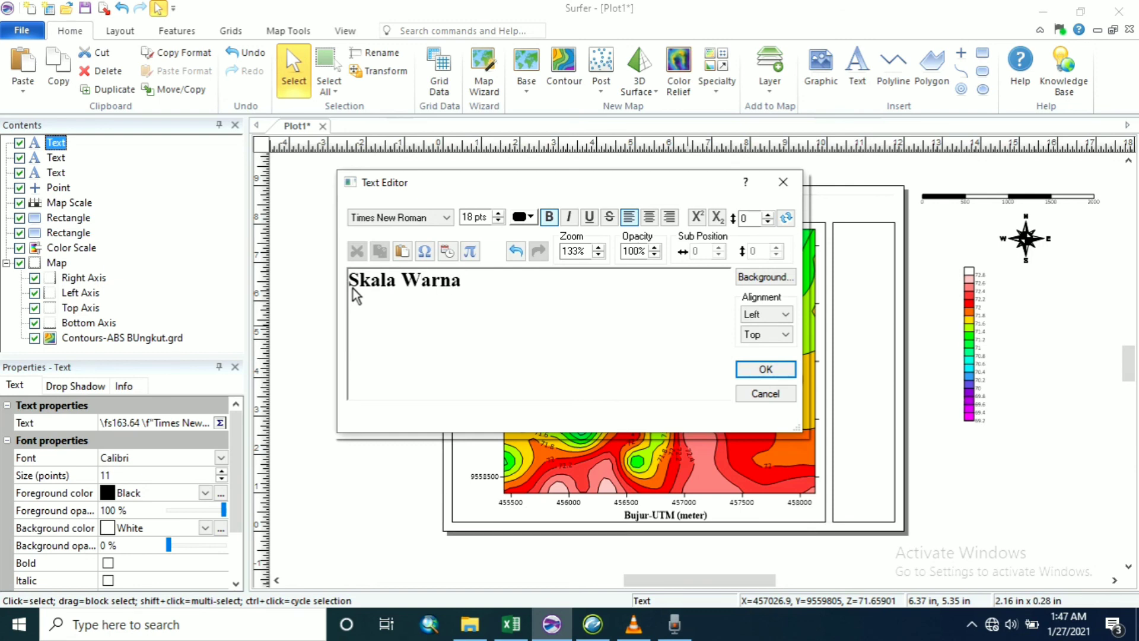
pyautogui.press('Return')
pyautogui.write('mGal)')
# Center-align the lines of the Skala Warna (mGal) label and place it at the top of the narrow frame beside the map
pyautogui.moveTo(446, 309); pyautogui.dragTo(371, 282)
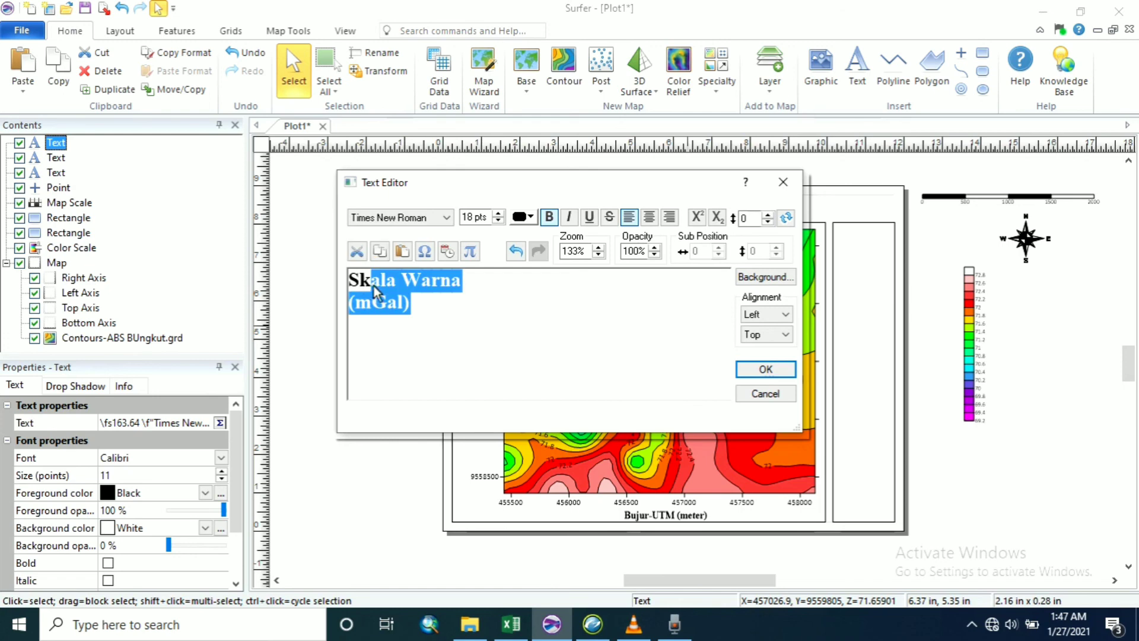
pyautogui.click(651, 217)
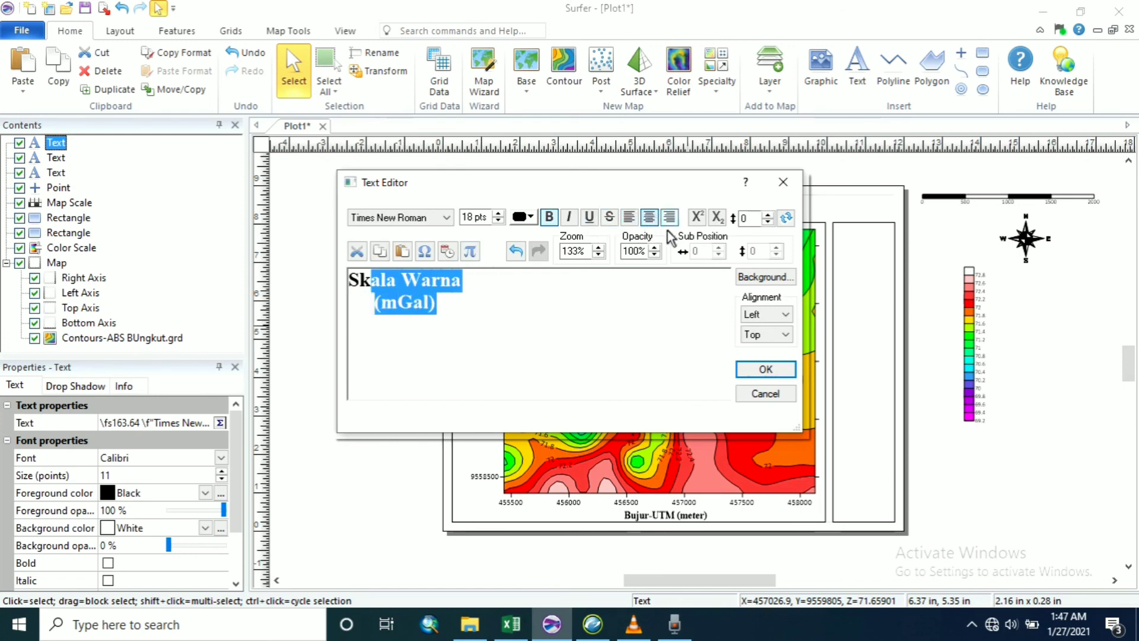
pyautogui.click(764, 369)
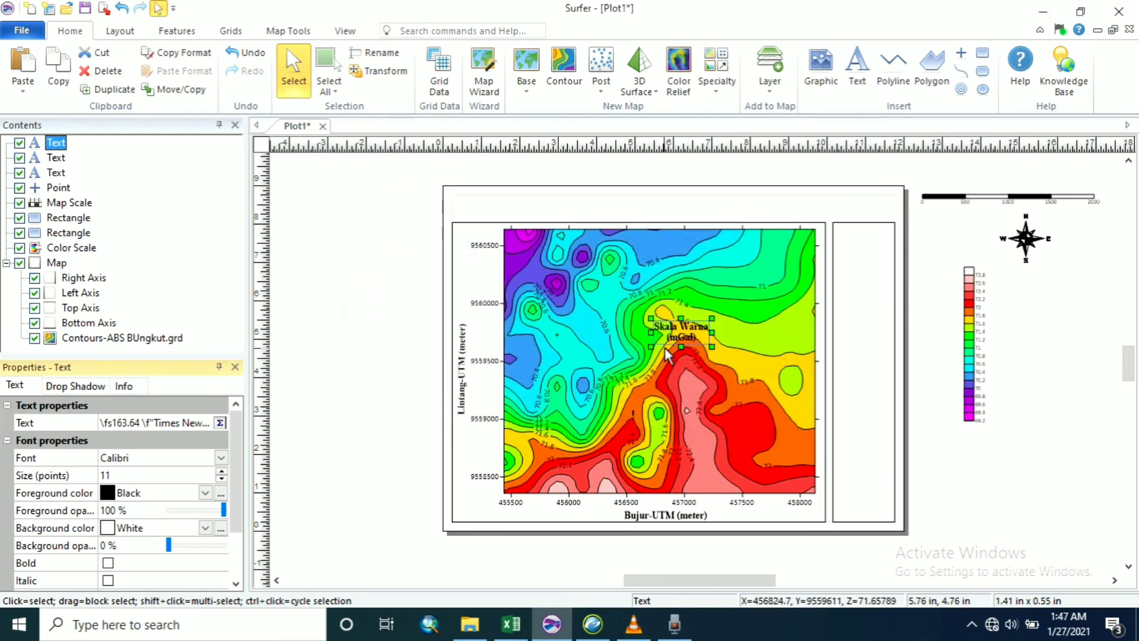
pyautogui.moveTo(670, 337); pyautogui.dragTo(856, 242)
pyautogui.click(1012, 268)
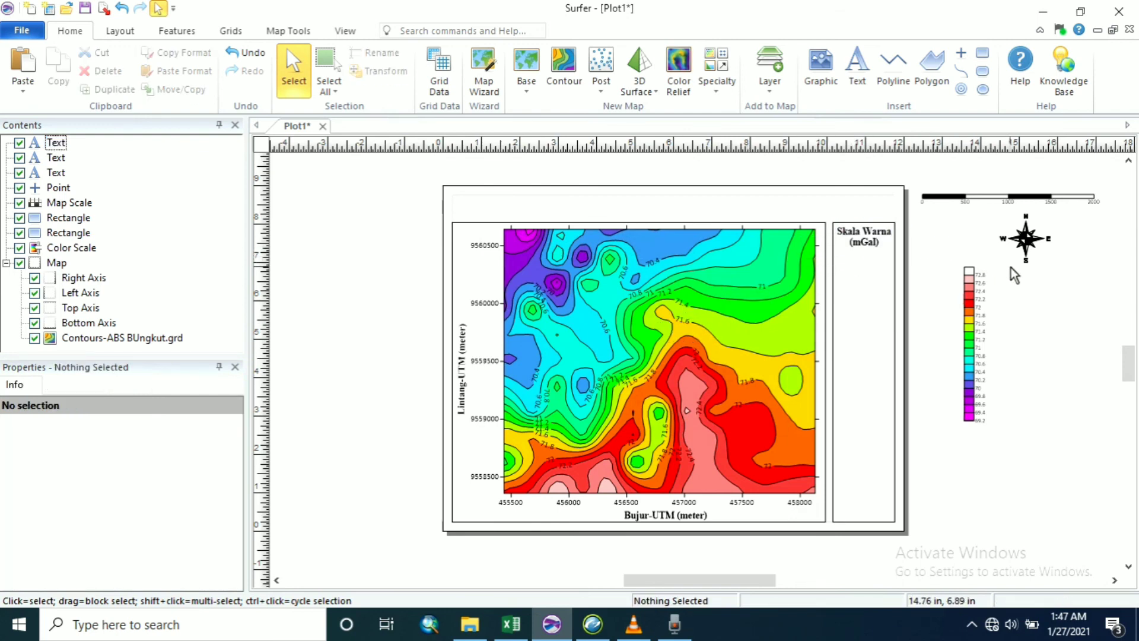
# Place the color scale below the Skala Warna (mGal) label and enlarge it to about 0.91 x 6.64 in, centered in the narrow frame
pyautogui.click(978, 302)
pyautogui.moveTo(977, 303); pyautogui.dragTo(852, 290)
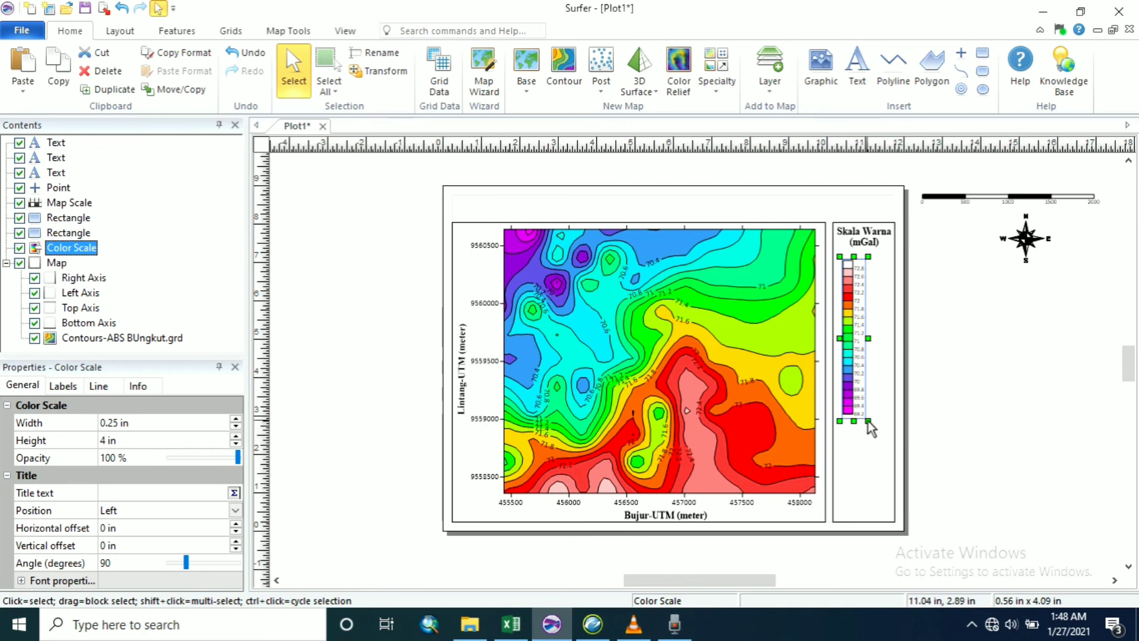
pyautogui.moveTo(868, 421); pyautogui.dragTo(917, 529)
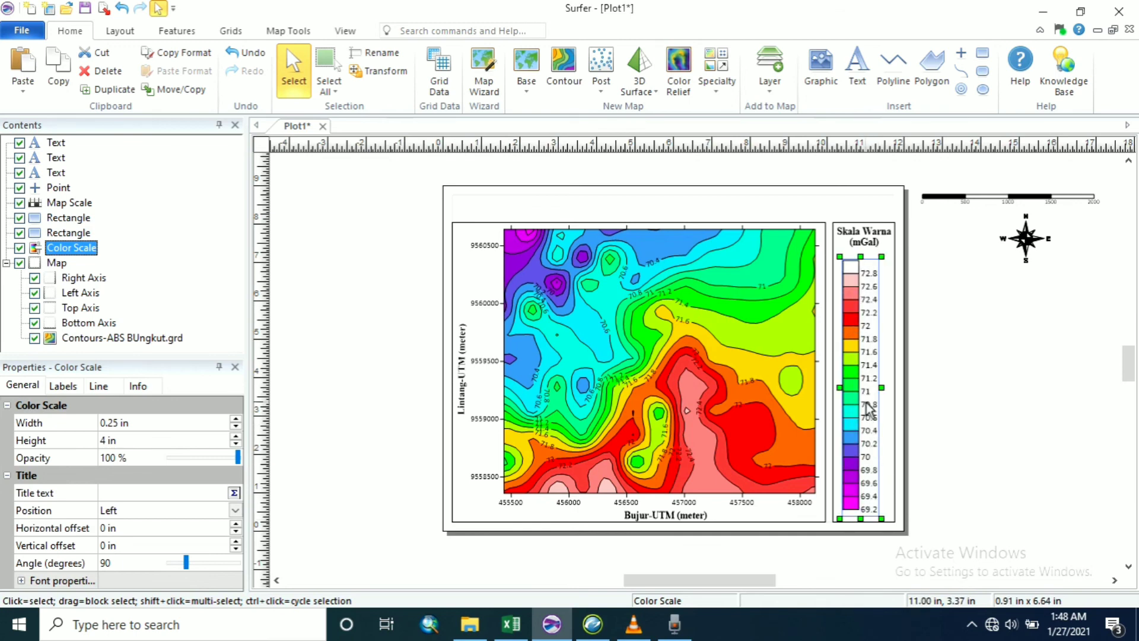
pyautogui.moveTo(869, 408); pyautogui.dragTo(880, 409)
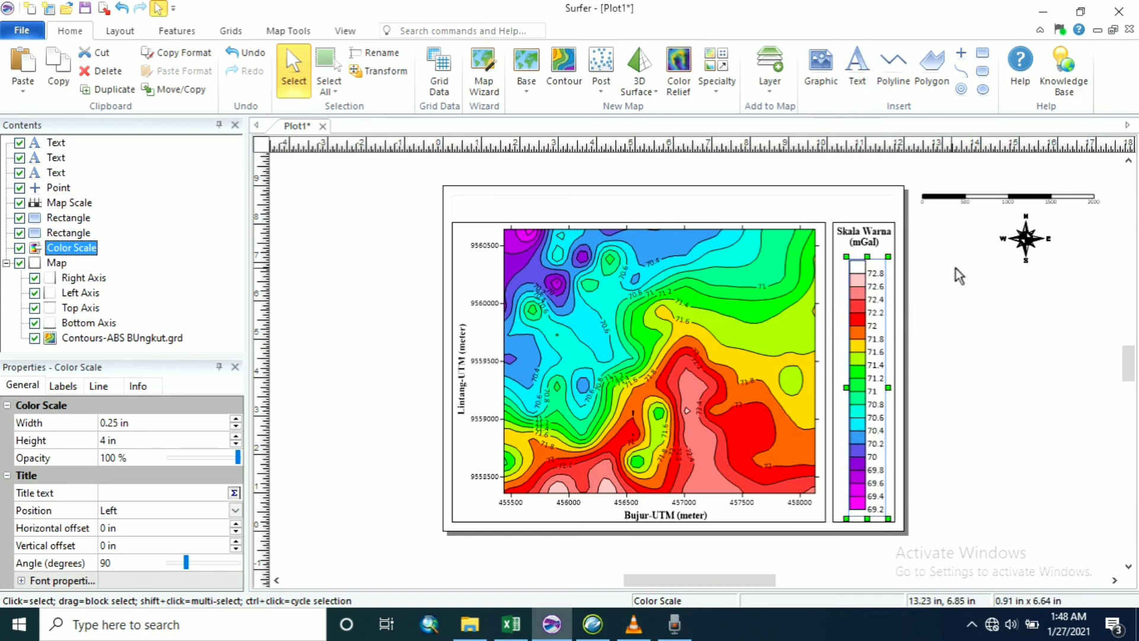
pyautogui.click(979, 275)
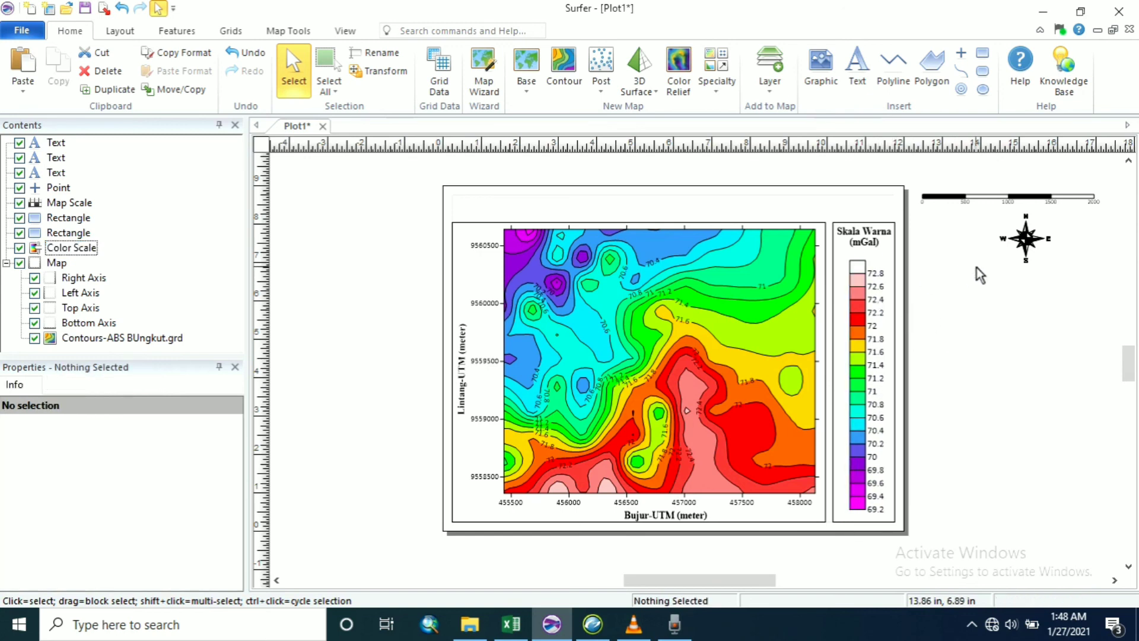
# Move the scale bar into the contour map's lower-left corner and the north arrow into its lower-right corner
pyautogui.click(983, 191)
pyautogui.moveTo(974, 194); pyautogui.dragTo(976, 235)
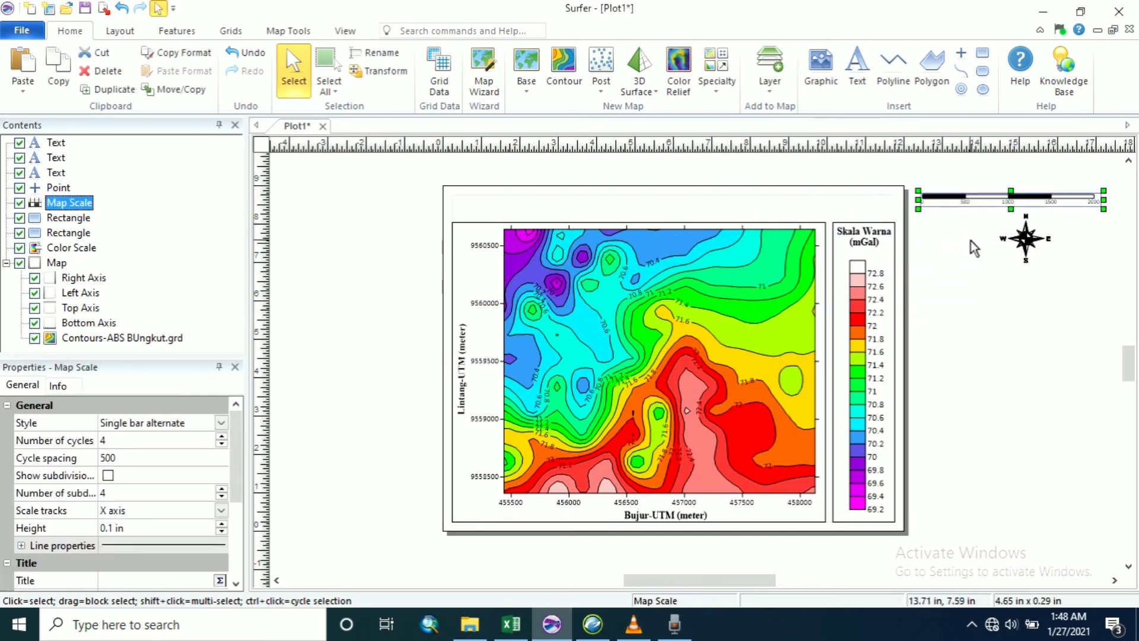
pyautogui.click(1020, 200)
pyautogui.moveTo(1021, 201); pyautogui.dragTo(599, 485)
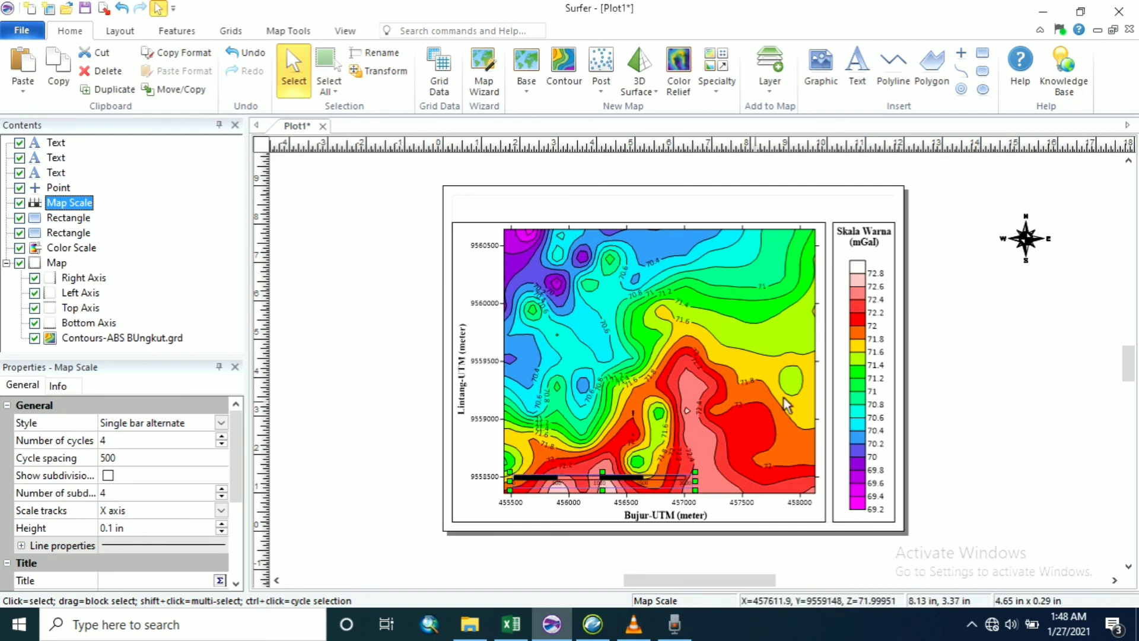
pyautogui.click(1026, 332)
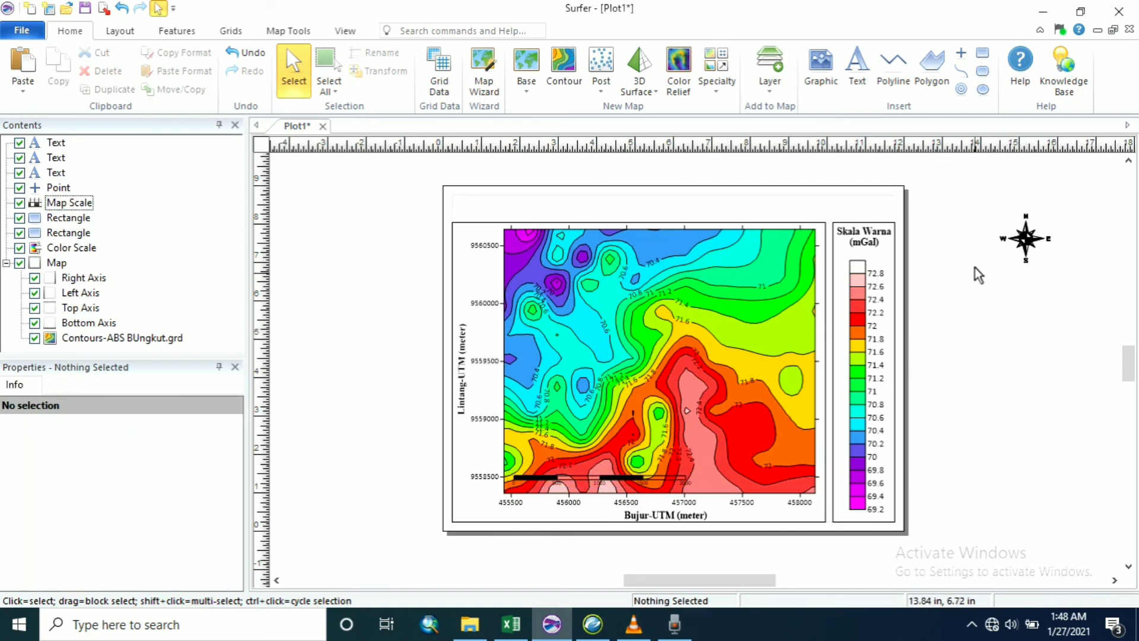
pyautogui.moveTo(1026, 237); pyautogui.dragTo(788, 455)
pyautogui.click(997, 379)
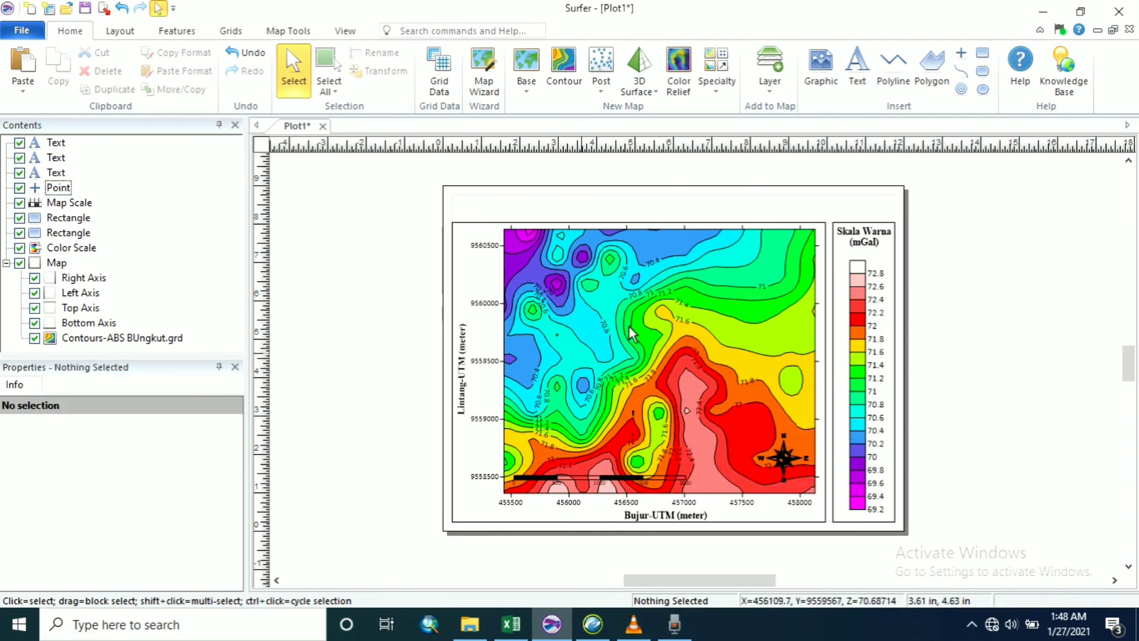
# Copy the Skala Warna (mGal) label and paste a duplicate of it onto the plot
pyautogui.click(56, 142)
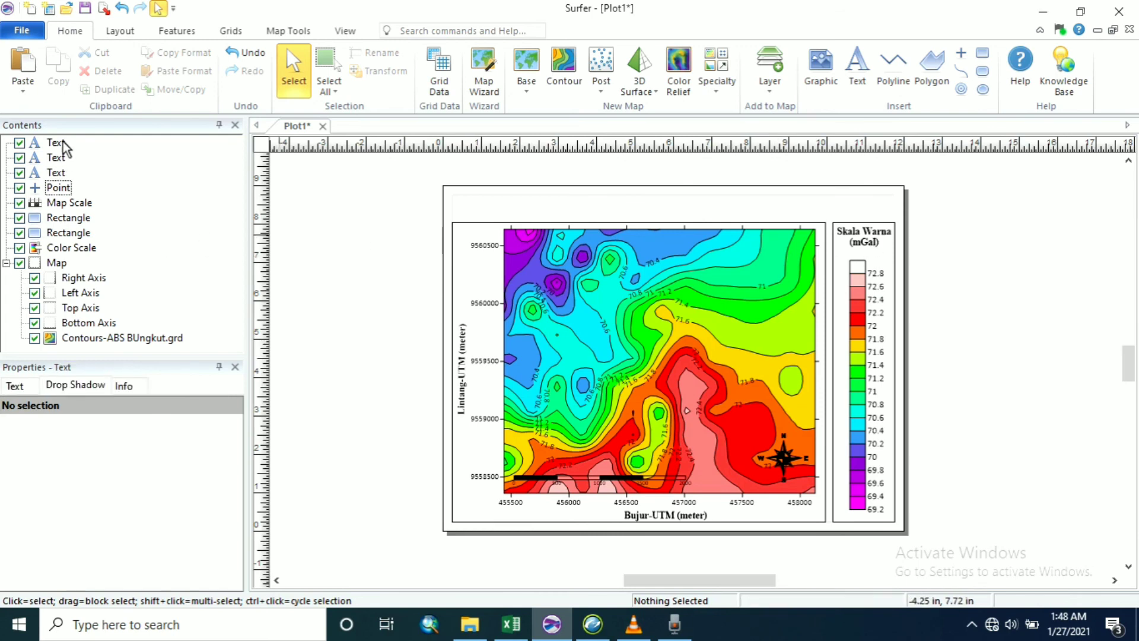
pyautogui.rightClick(60, 142)
pyautogui.click(88, 174)
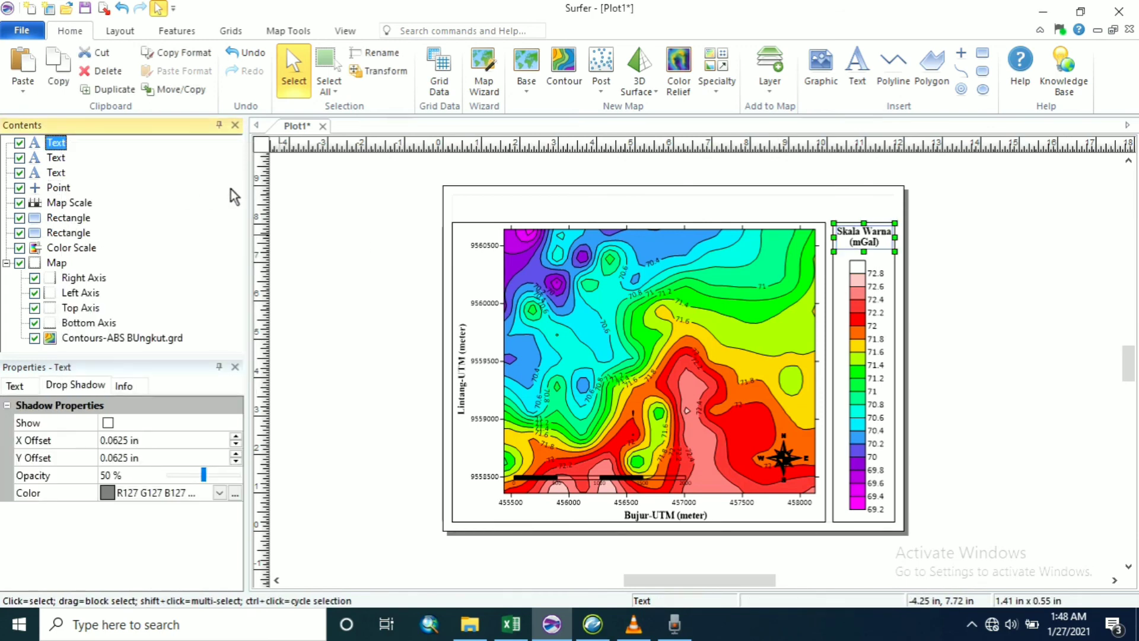
pyautogui.rightClick(307, 181)
pyautogui.click(346, 216)
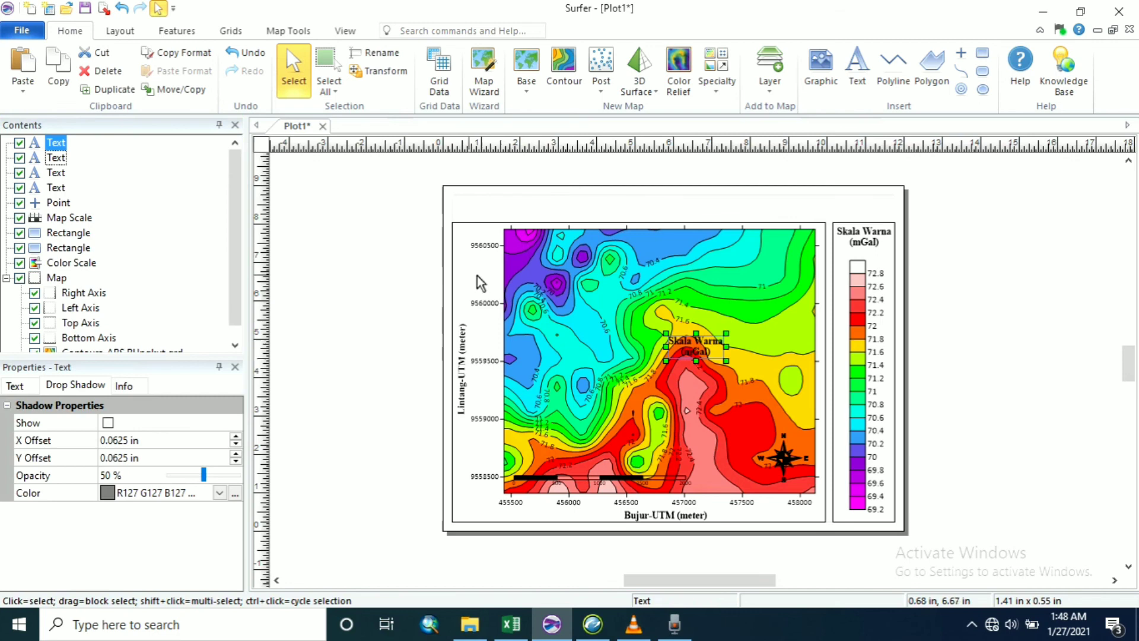
# Change the duplicated label's text to "(meter)" and place it at the right end of the scale bar
pyautogui.doubleClick(699, 337)
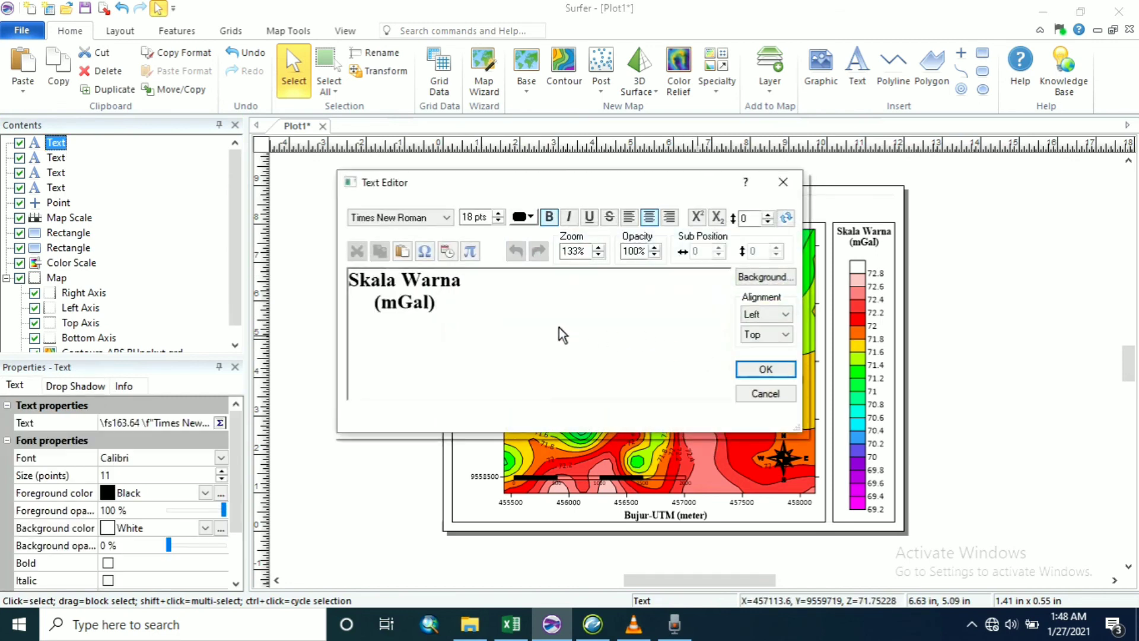
pyautogui.moveTo(425, 307); pyautogui.dragTo(351, 291)
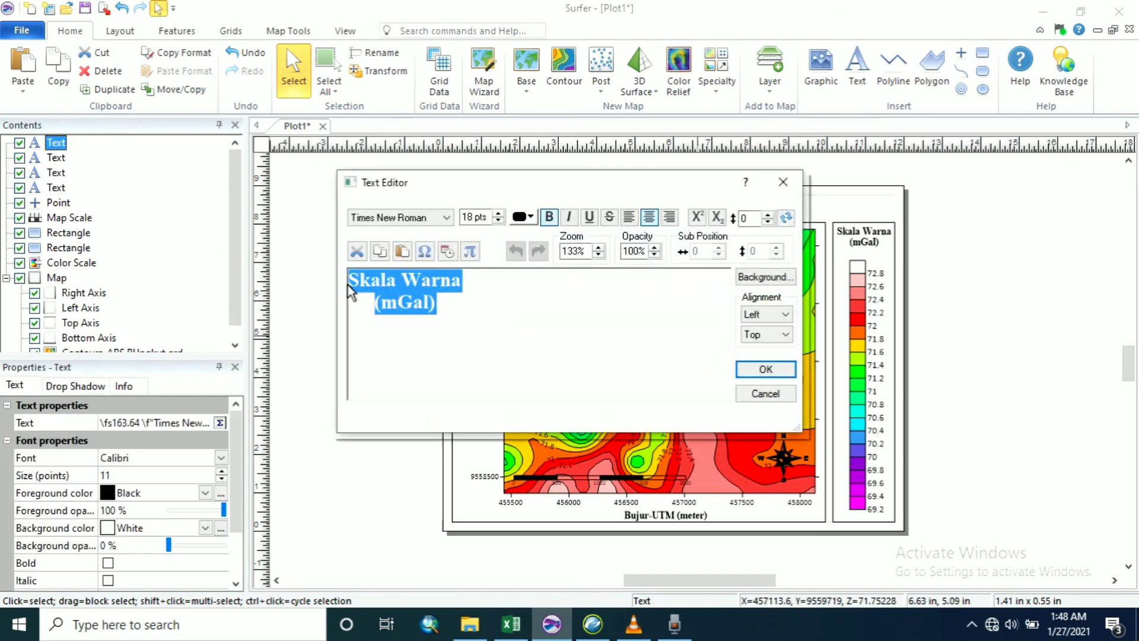
pyautogui.write('(meter')
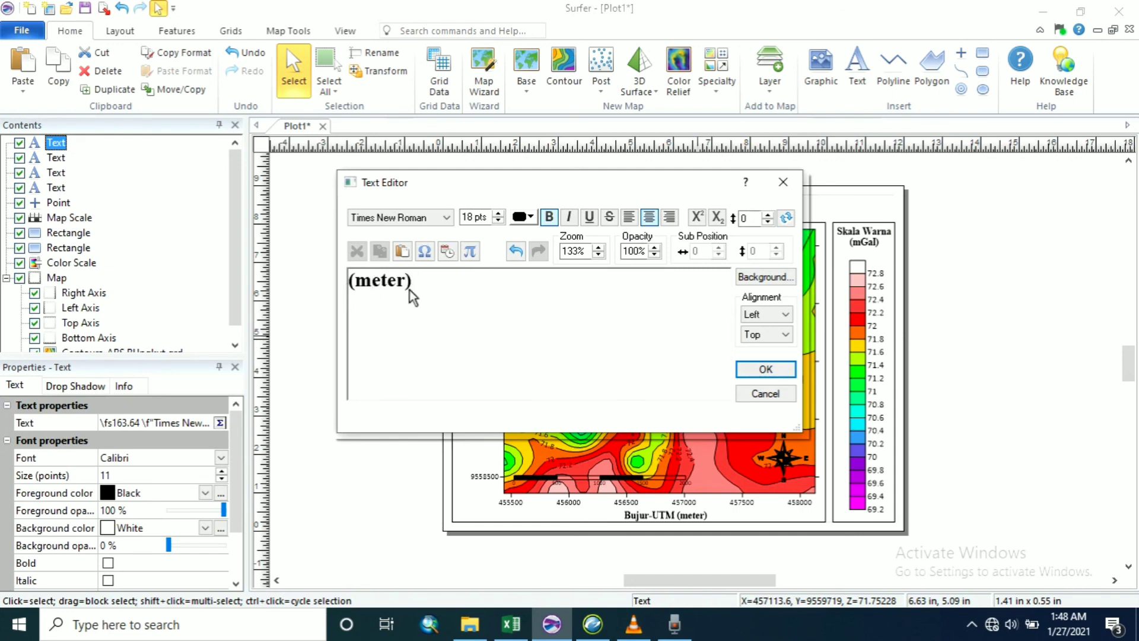
pyautogui.click(764, 369)
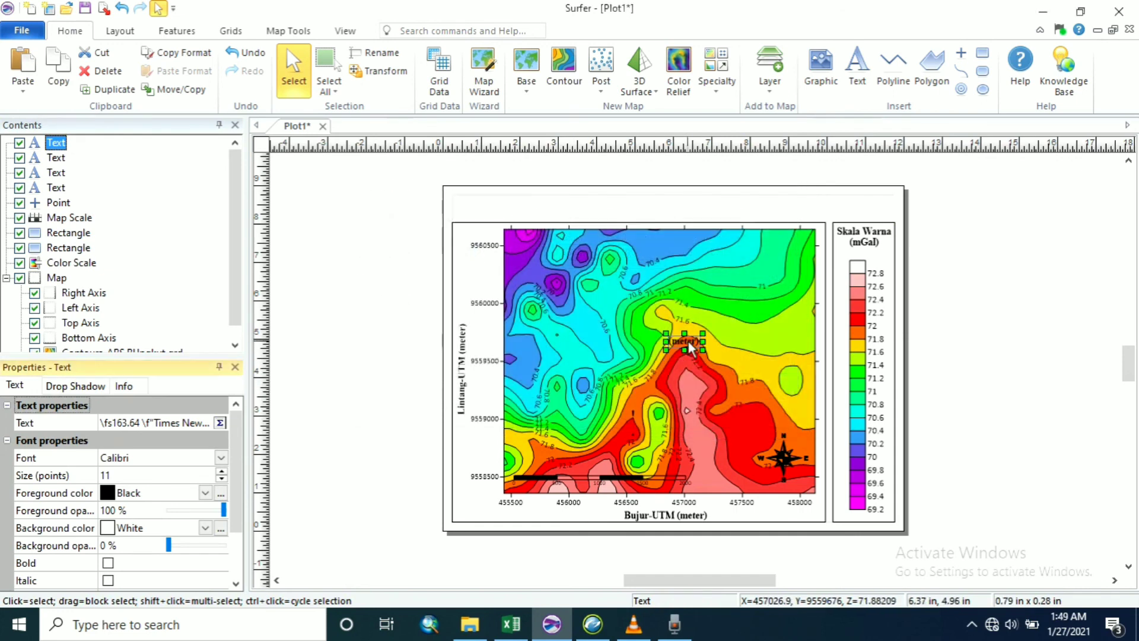
pyautogui.moveTo(689, 342); pyautogui.dragTo(714, 486)
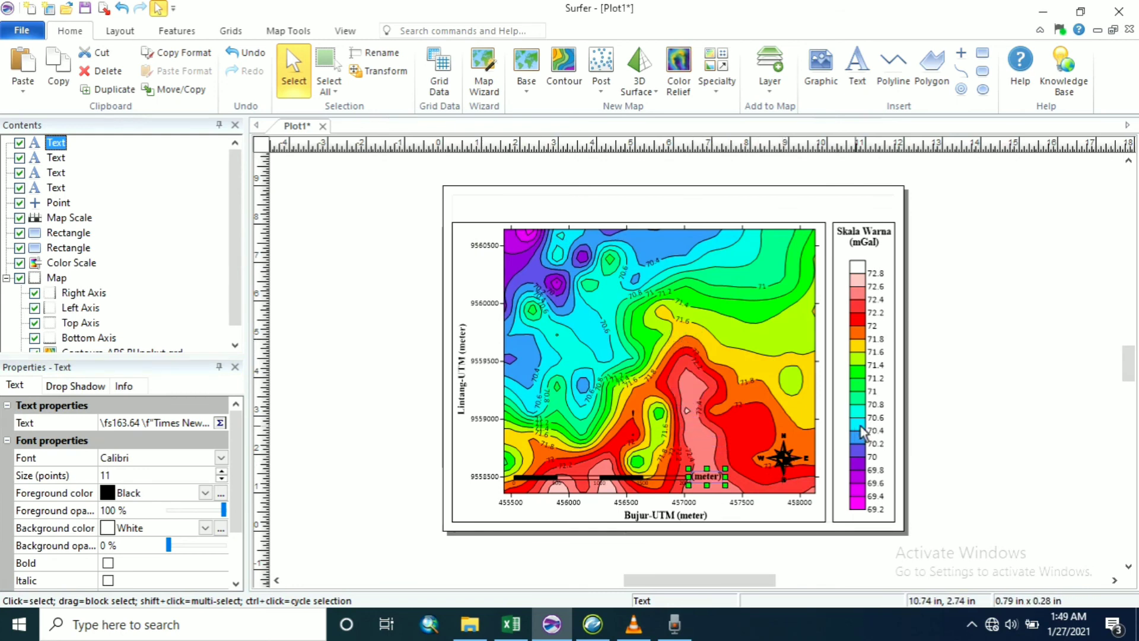
pyautogui.click(1005, 397)
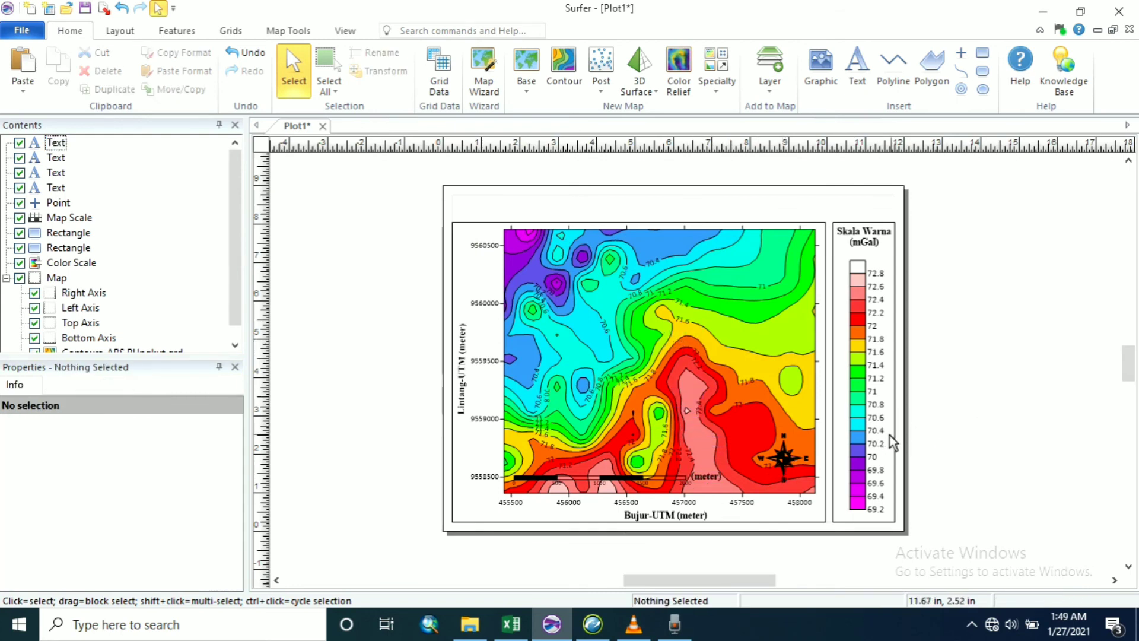
# Move the north arrow to the contour map's lower left and the (meter) label up, clear of the scale bar
pyautogui.click(776, 457)
pyautogui.moveTo(775, 457); pyautogui.dragTo(540, 428)
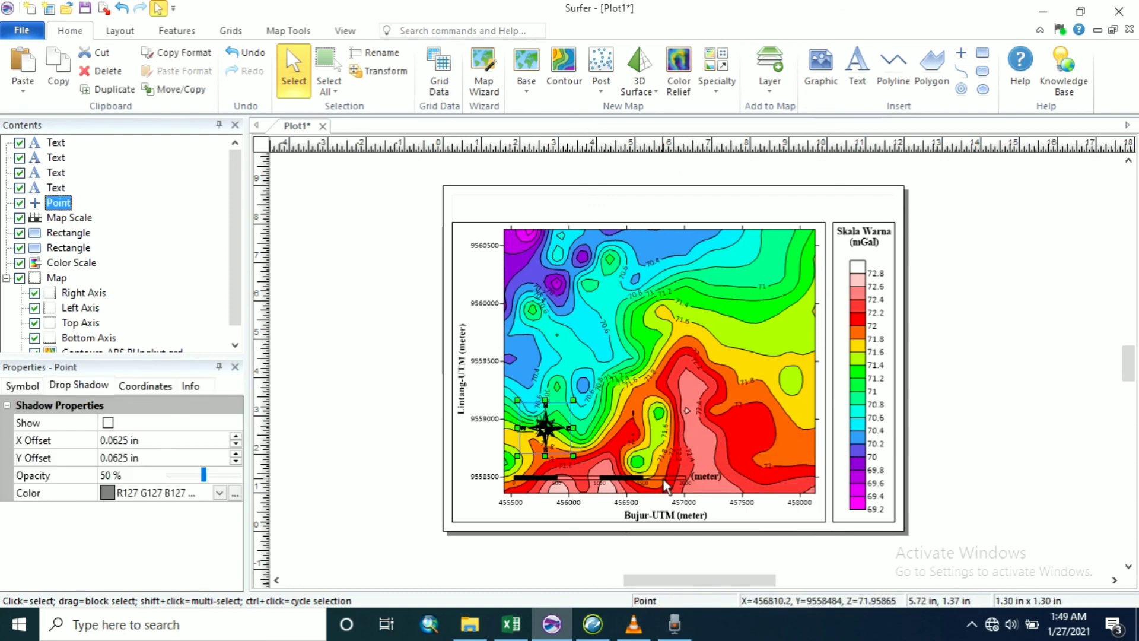
pyautogui.click(706, 481)
pyautogui.moveTo(710, 482); pyautogui.dragTo(698, 407)
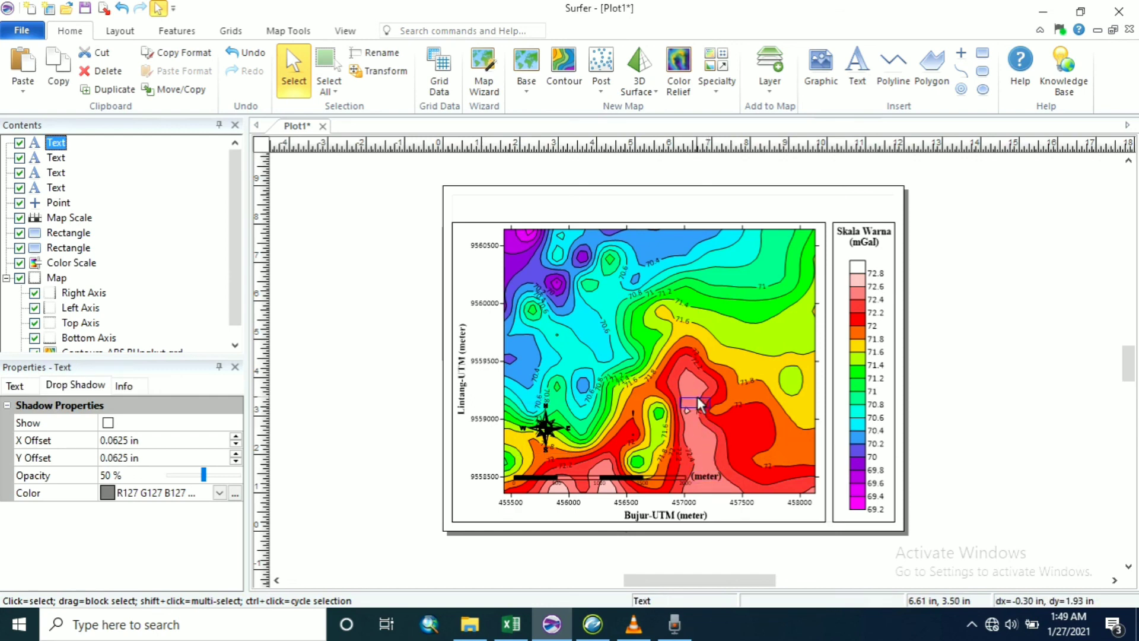
# Move the scale bar to the contour map's lower-right corner, just above the bottom axis
pyautogui.click(636, 481)
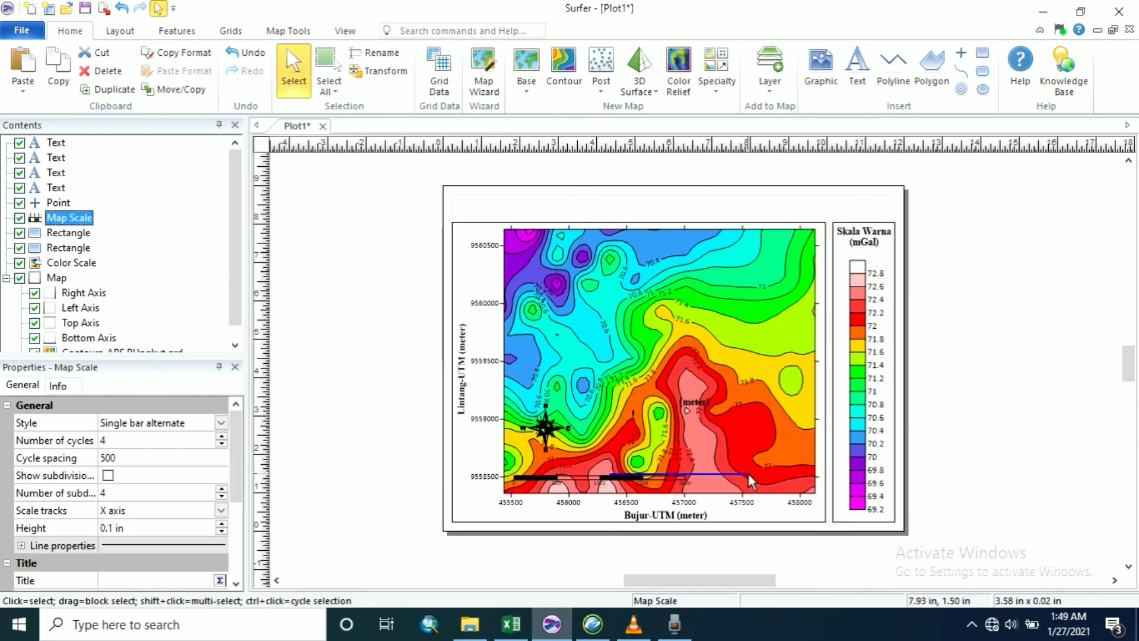
pyautogui.moveTo(601, 479); pyautogui.dragTo(718, 482)
pyautogui.click(988, 397)
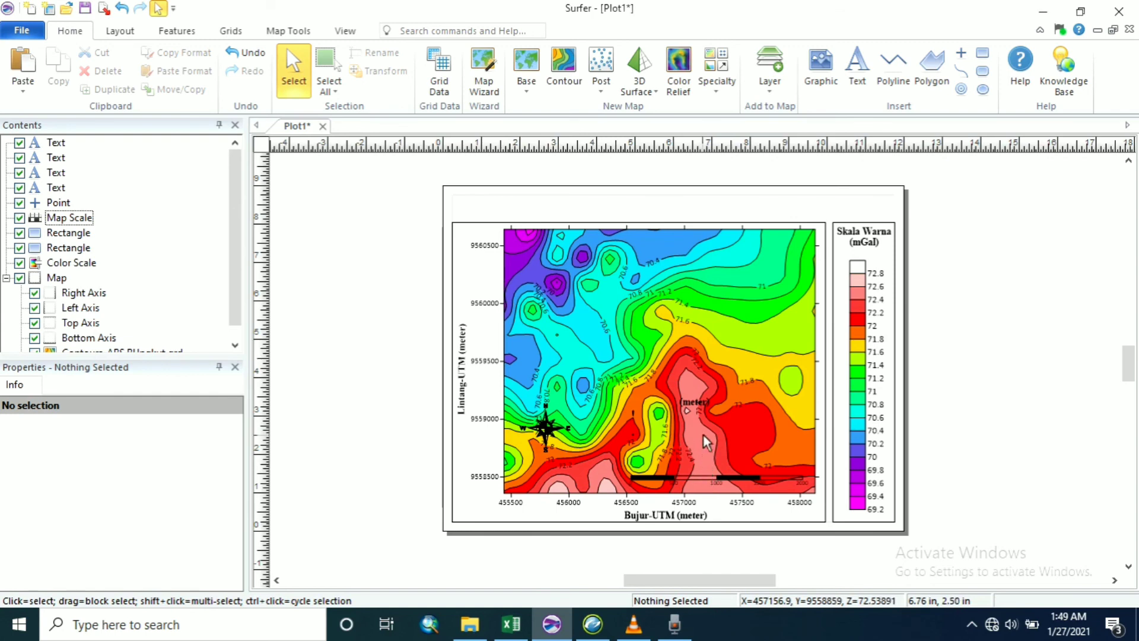
pyautogui.click(707, 476)
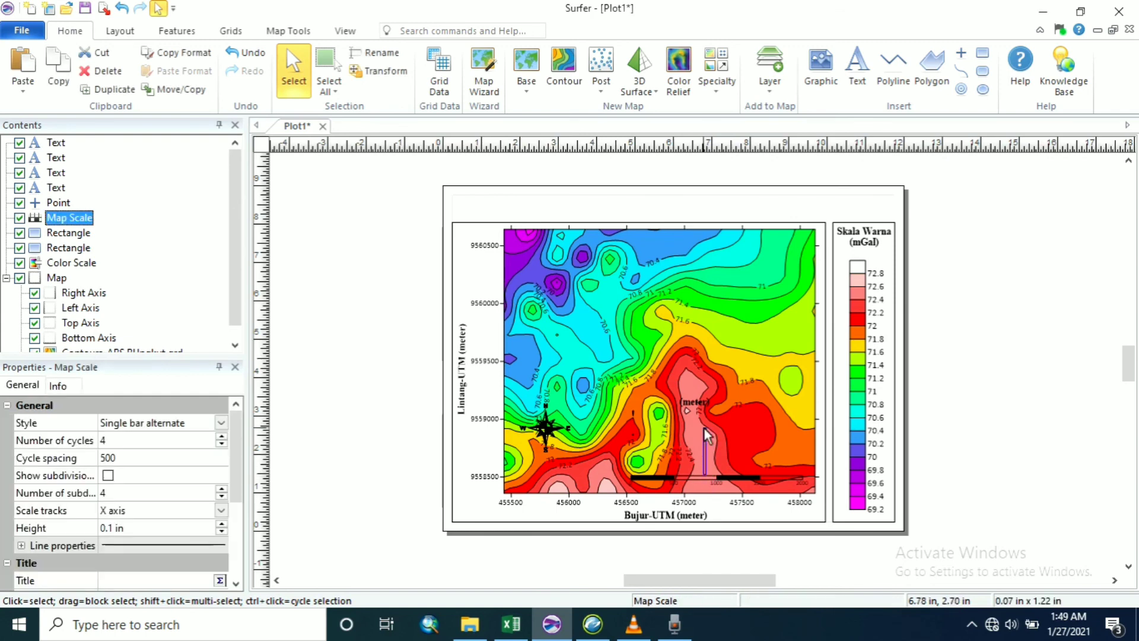
pyautogui.moveTo(711, 476)
pyautogui.mouseDown()
pyautogui.moveTo(697, 263)
pyautogui.moveTo(708, 474)
pyautogui.mouseUp()
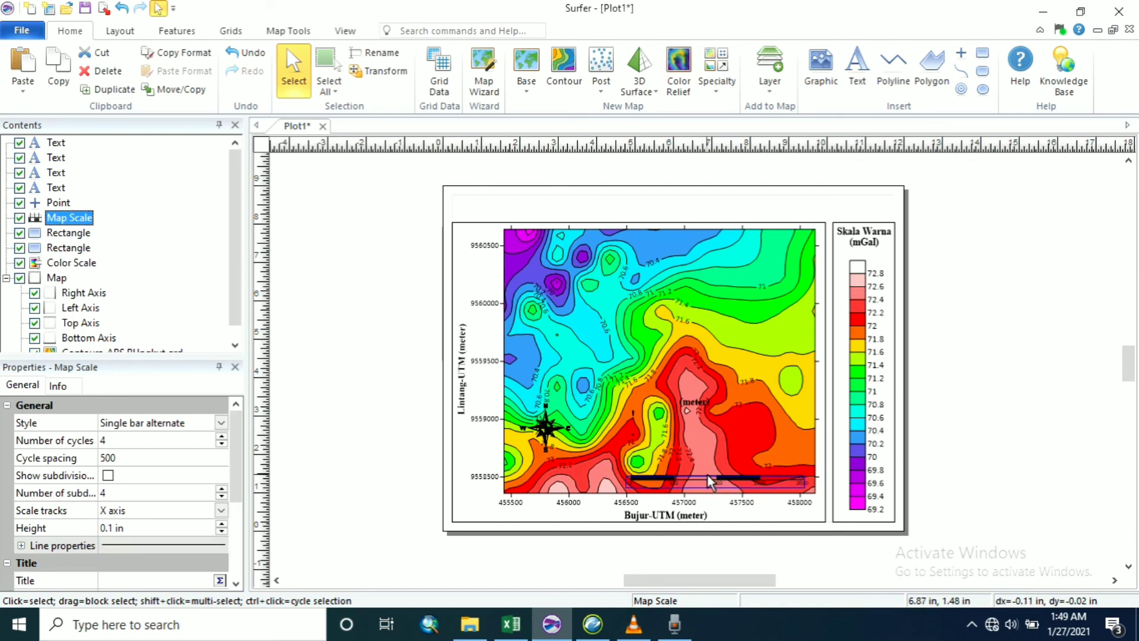
pyautogui.click(978, 409)
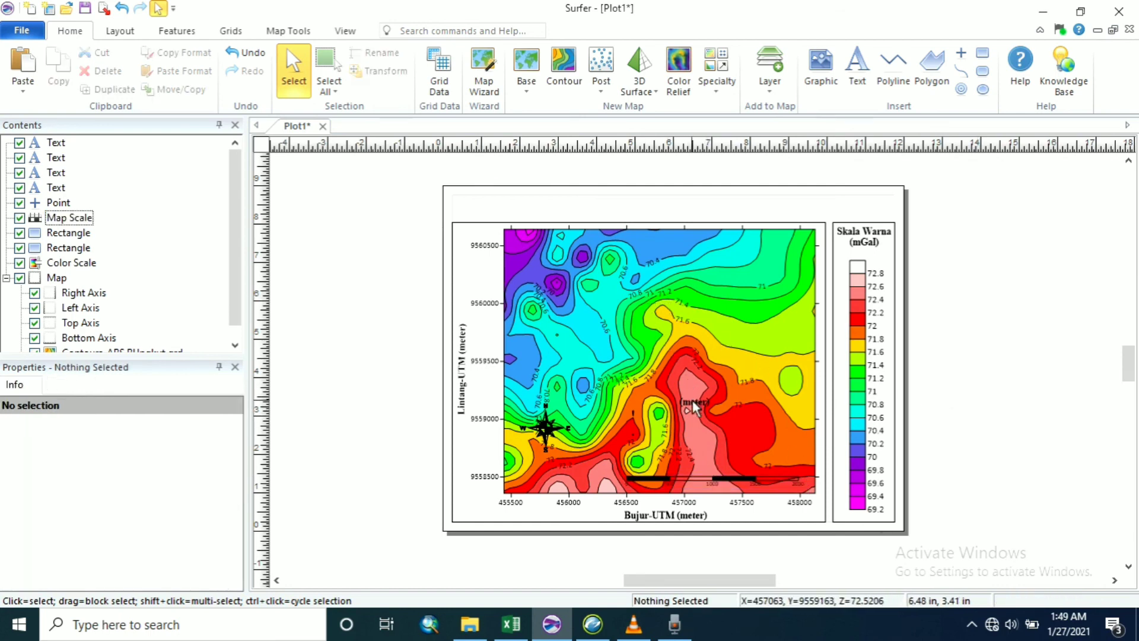
# Move the (meter) label to the scale bar's left end and the north arrow above the bar's right part
pyautogui.moveTo(693, 401); pyautogui.dragTo(599, 478)
pyautogui.click(550, 422)
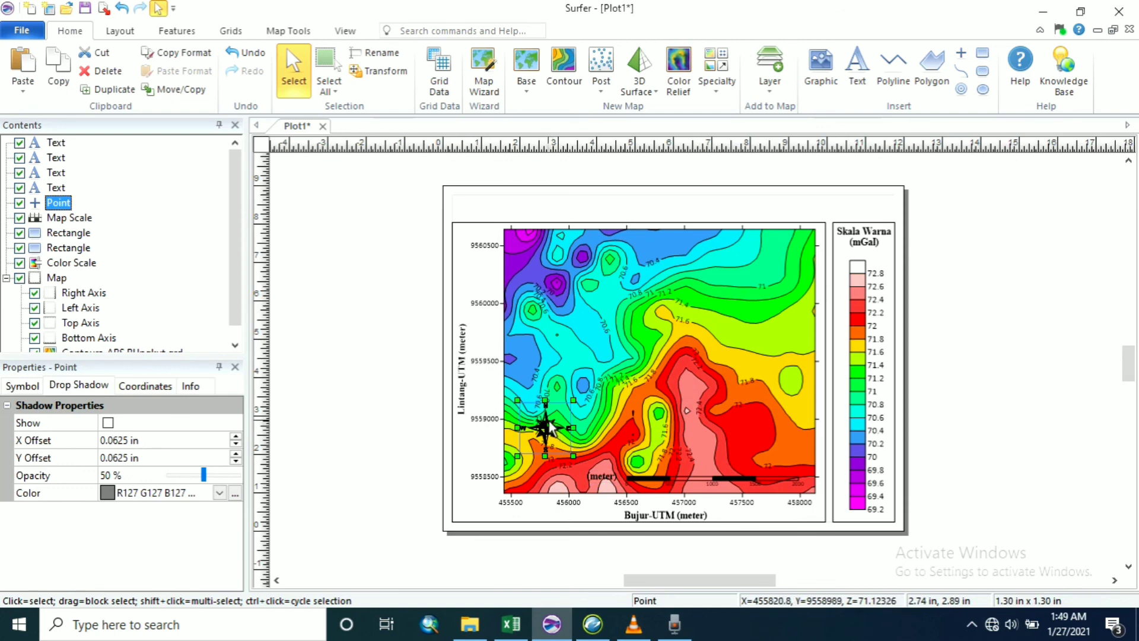
pyautogui.moveTo(549, 421); pyautogui.dragTo(781, 433)
pyautogui.click(995, 418)
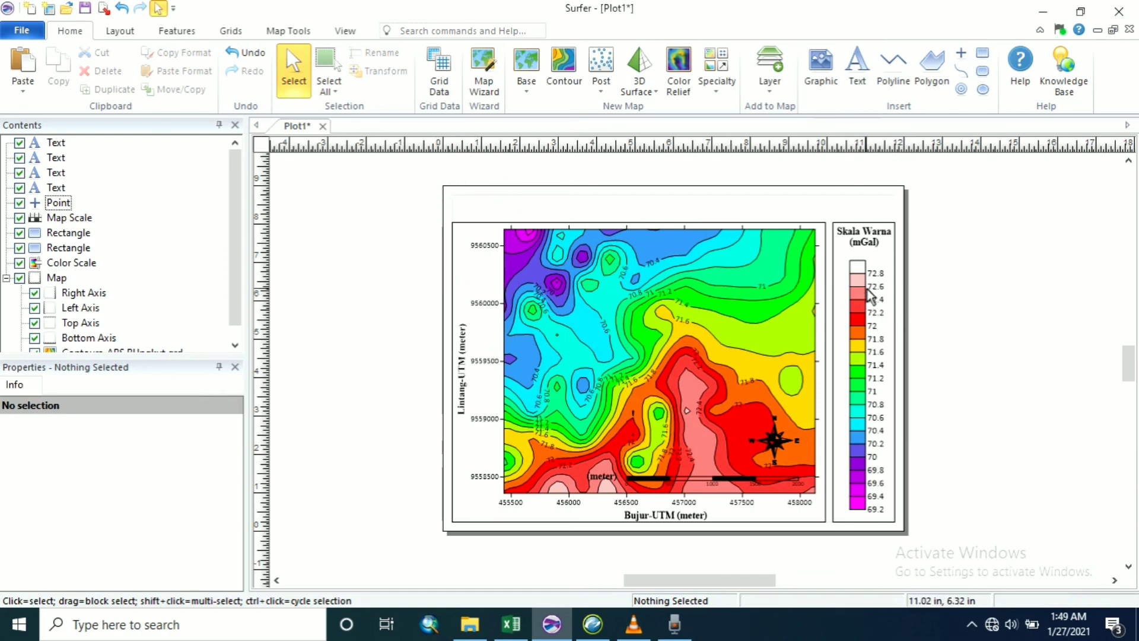
# Copy the Skala Warna (mGal) label again and paste another duplicate onto the plot
pyautogui.click(861, 243)
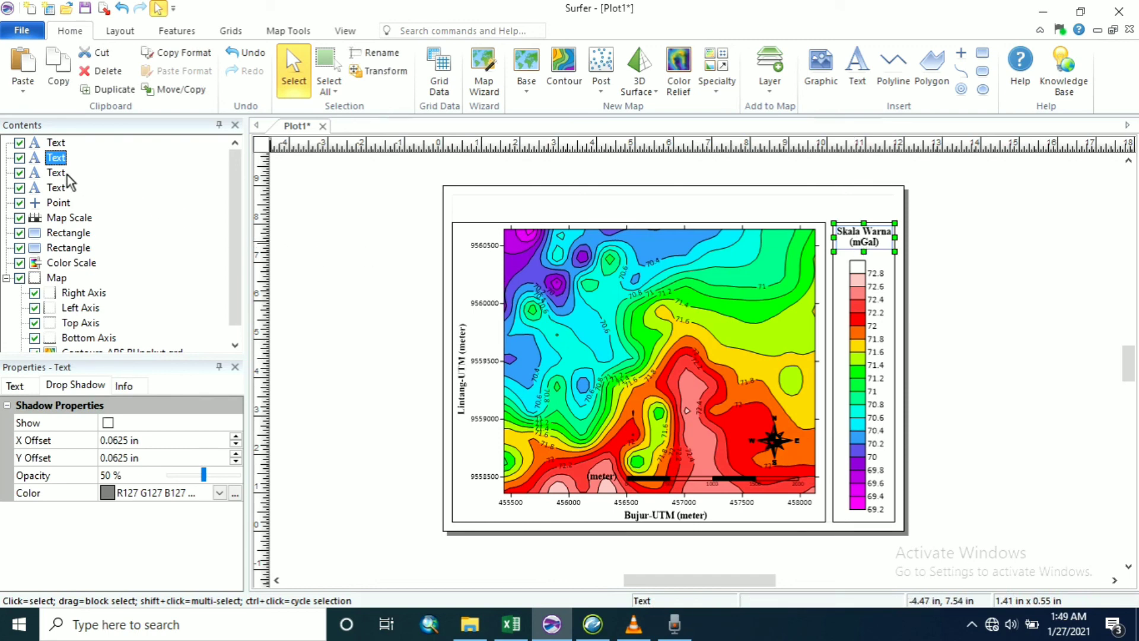
pyautogui.rightClick(55, 158)
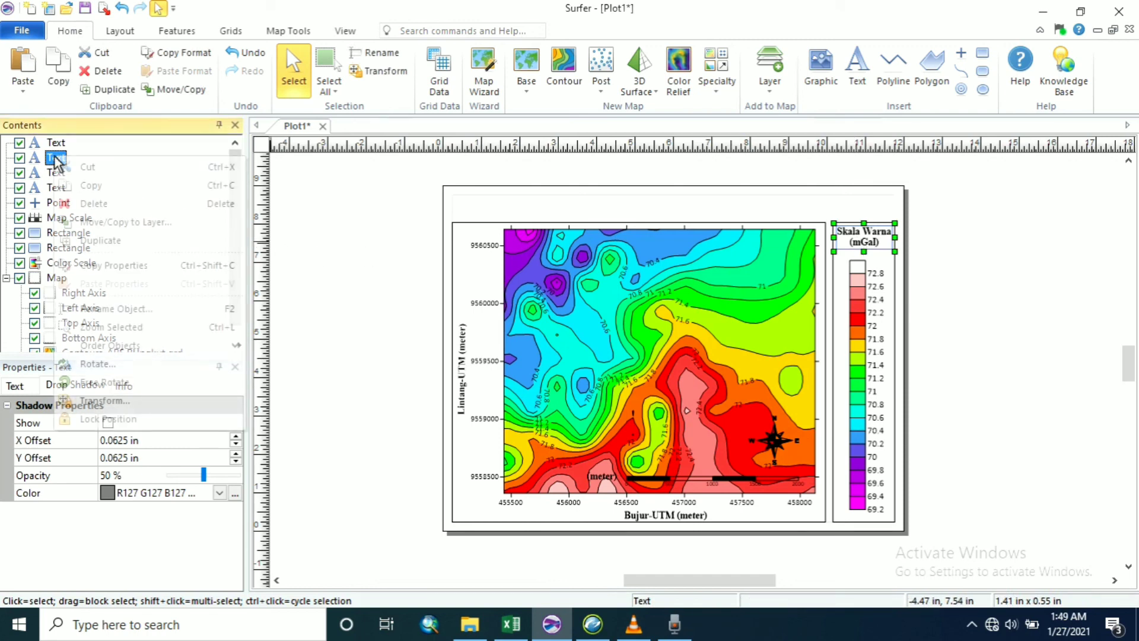
pyautogui.click(84, 187)
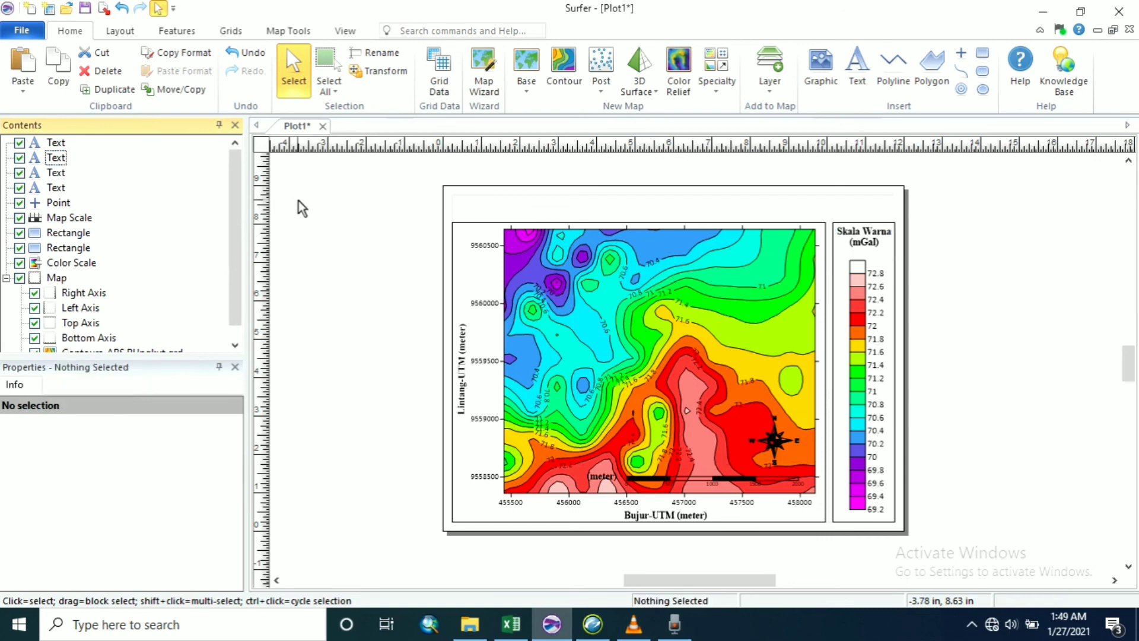
pyautogui.rightClick(298, 200)
pyautogui.click(341, 229)
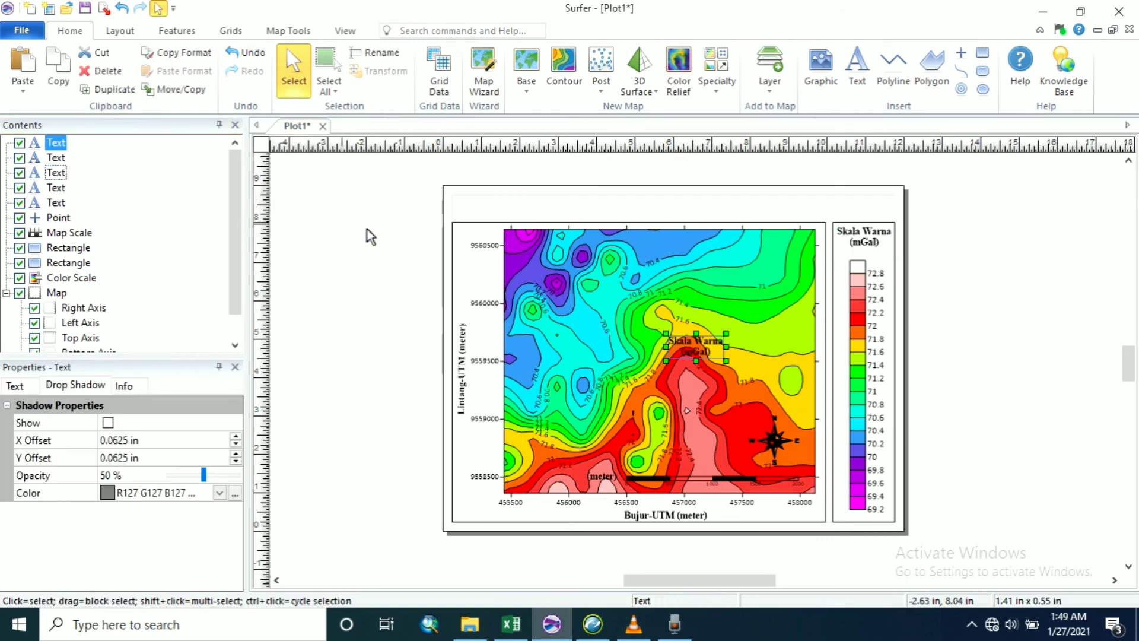
# Replace the pasted label's text with "Kontur Anomali Bouguer Sederhana"
pyautogui.doubleClick(691, 345)
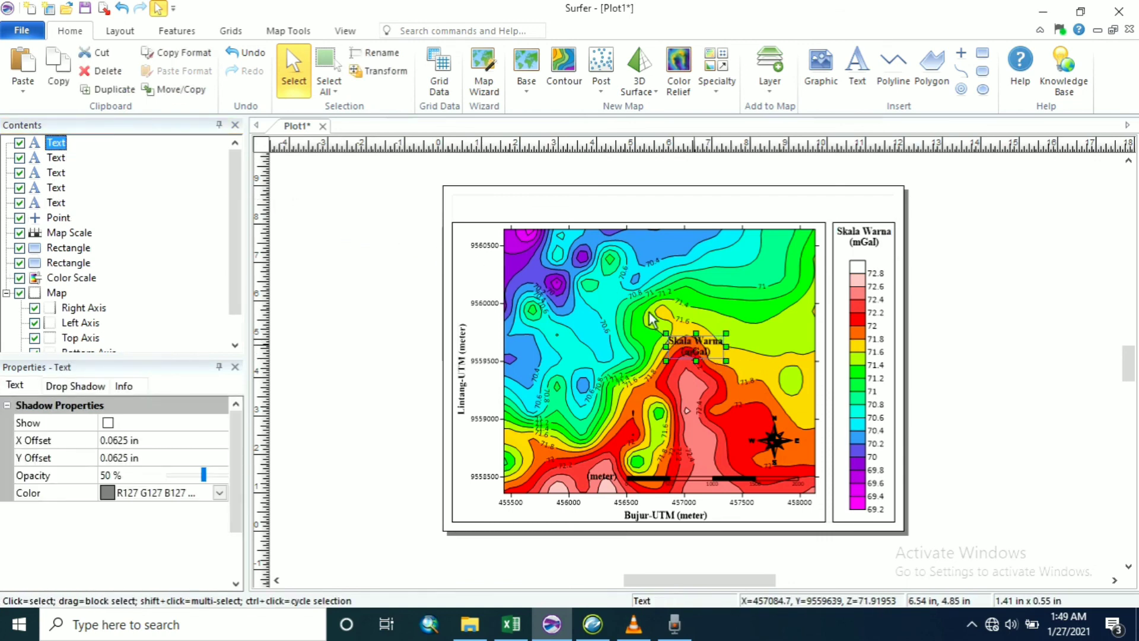
pyautogui.moveTo(457, 330); pyautogui.dragTo(343, 279)
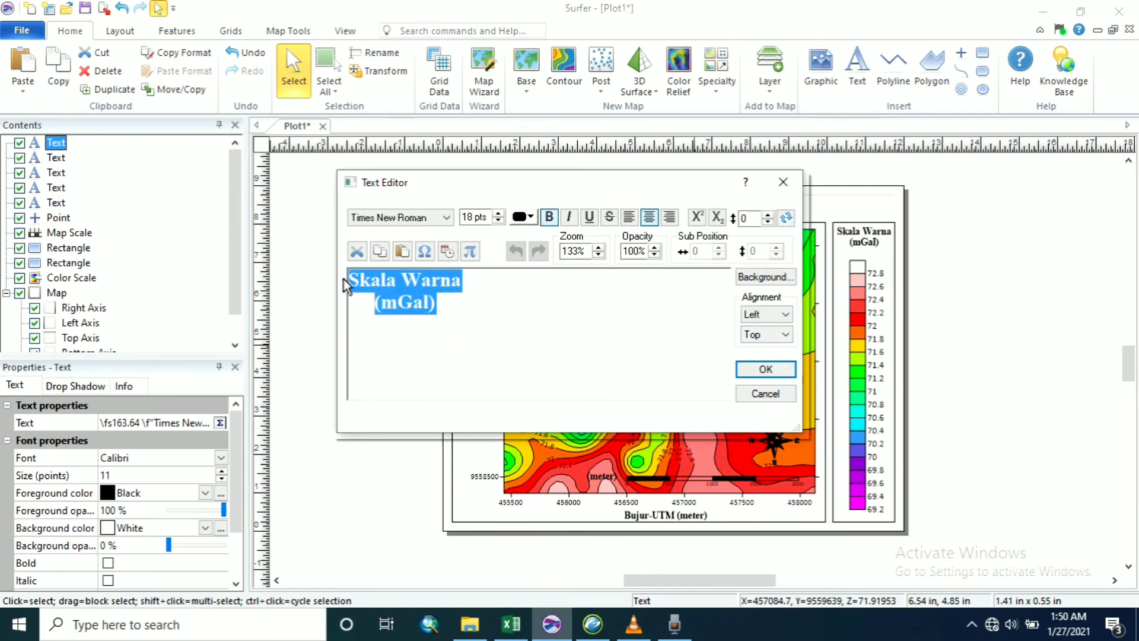
pyautogui.write('KO')
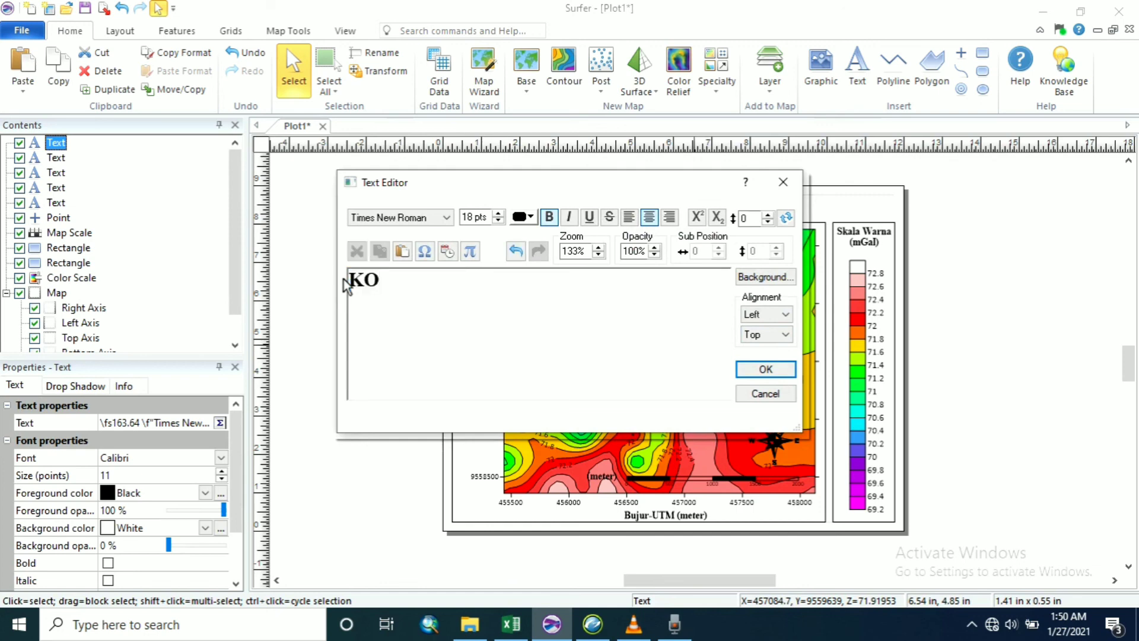
pyautogui.write('ontur A')
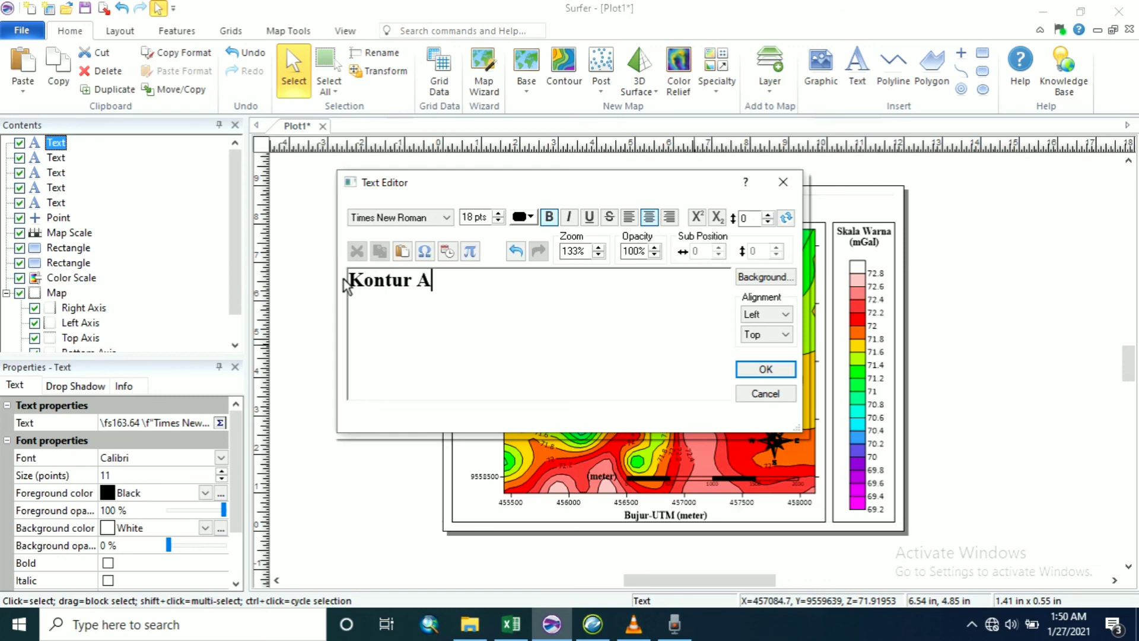
pyautogui.write('nomali')
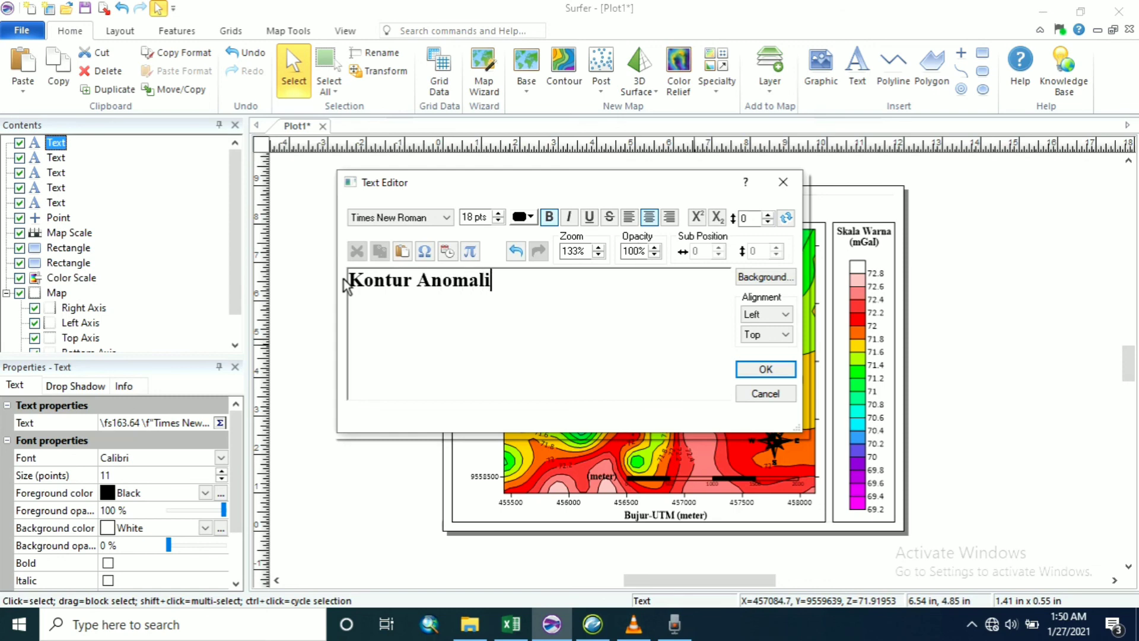
pyautogui.write(' Bougue')
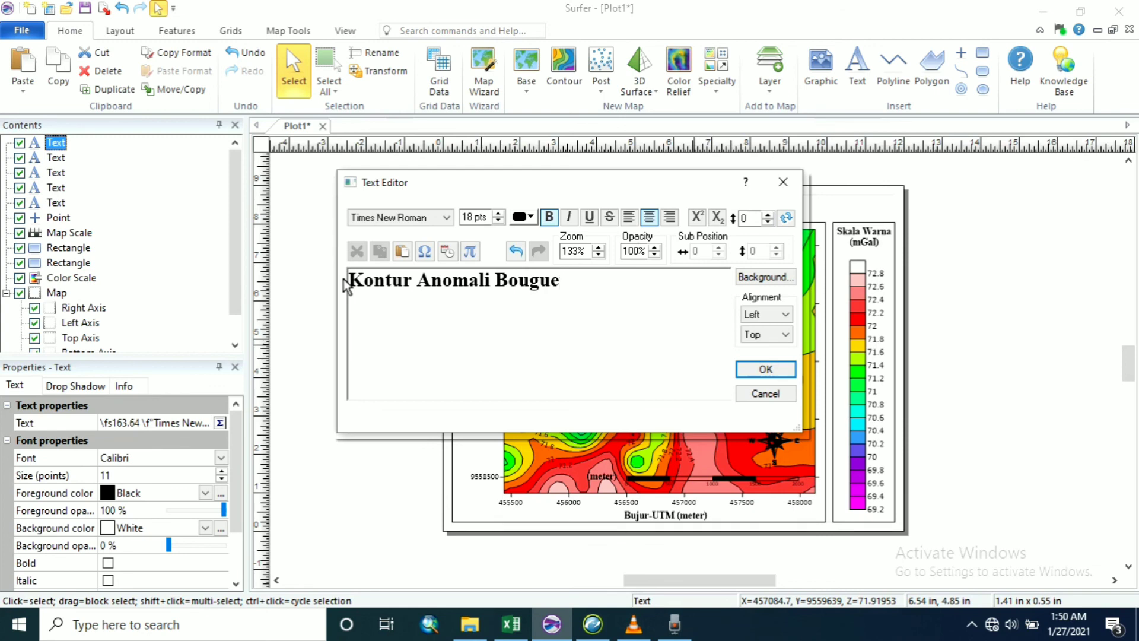
pyautogui.write('tr Sederhana')
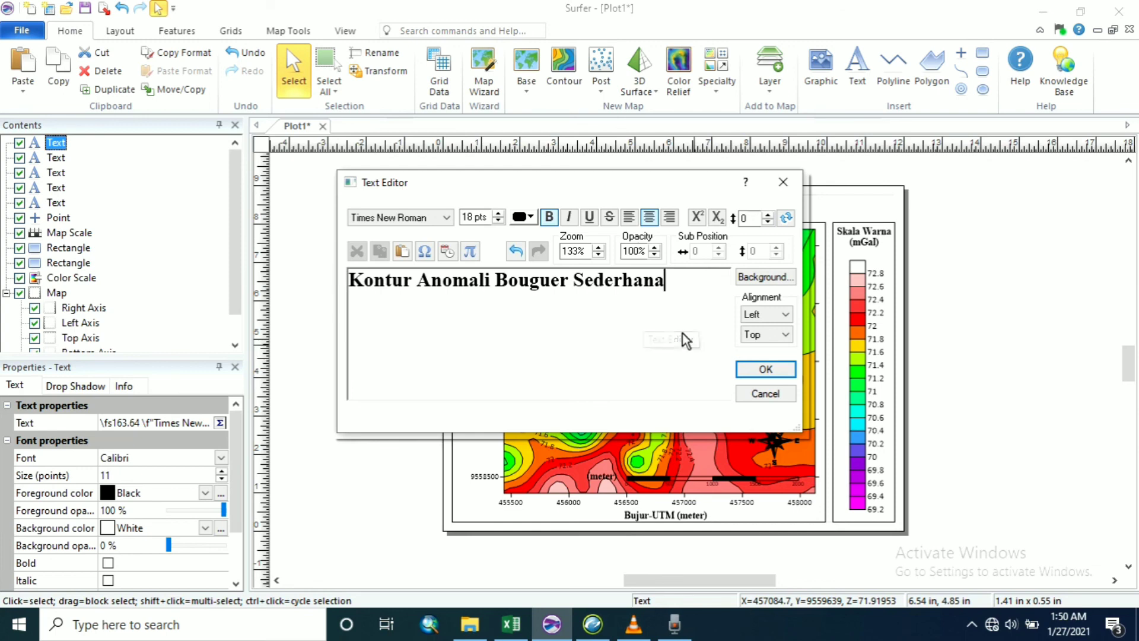
pyautogui.click(746, 370)
# Place the Kontur Anomali Bouguer Sederhana title above the contour map and enlarge it to about 8.0 by 0.56 in
pyautogui.moveTo(765, 345); pyautogui.dragTo(618, 202)
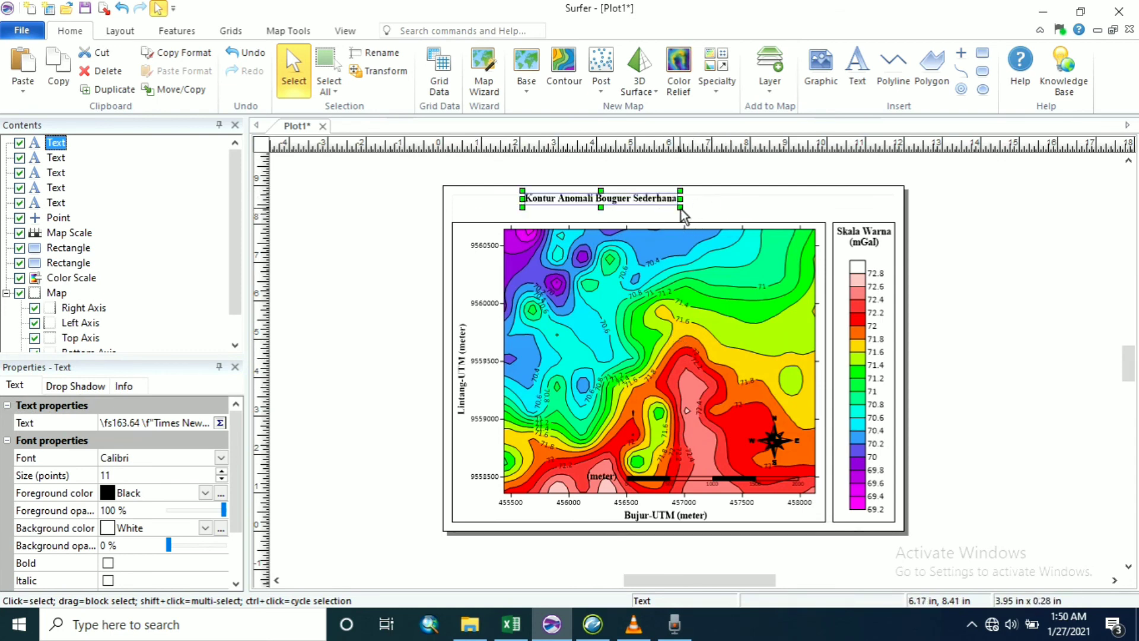
pyautogui.moveTo(681, 208); pyautogui.dragTo(838, 232)
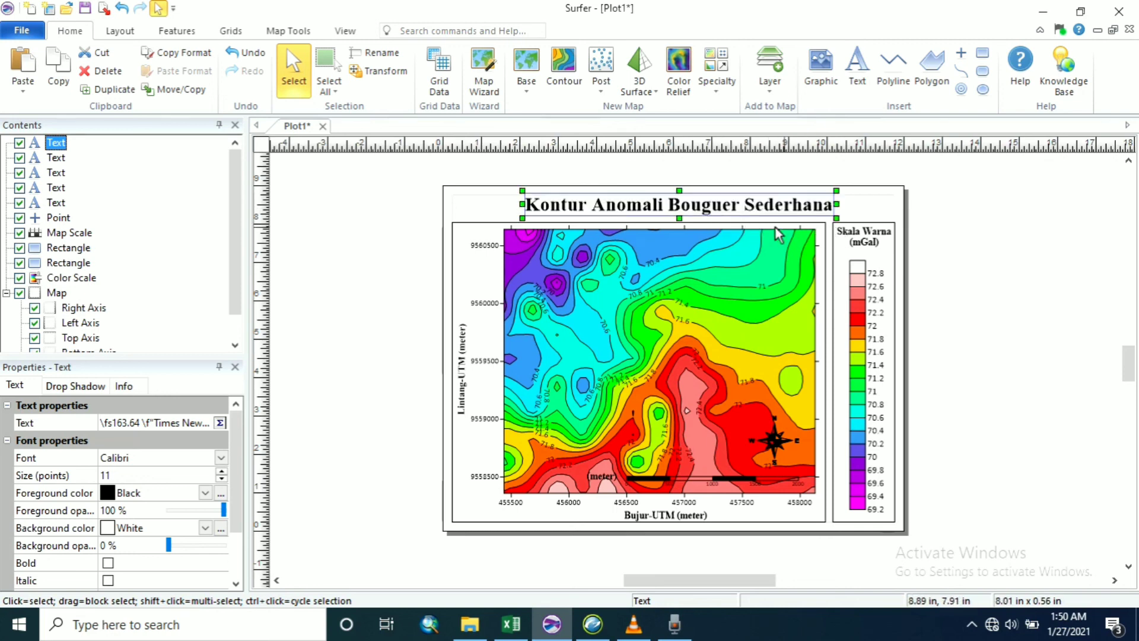
pyautogui.click(991, 193)
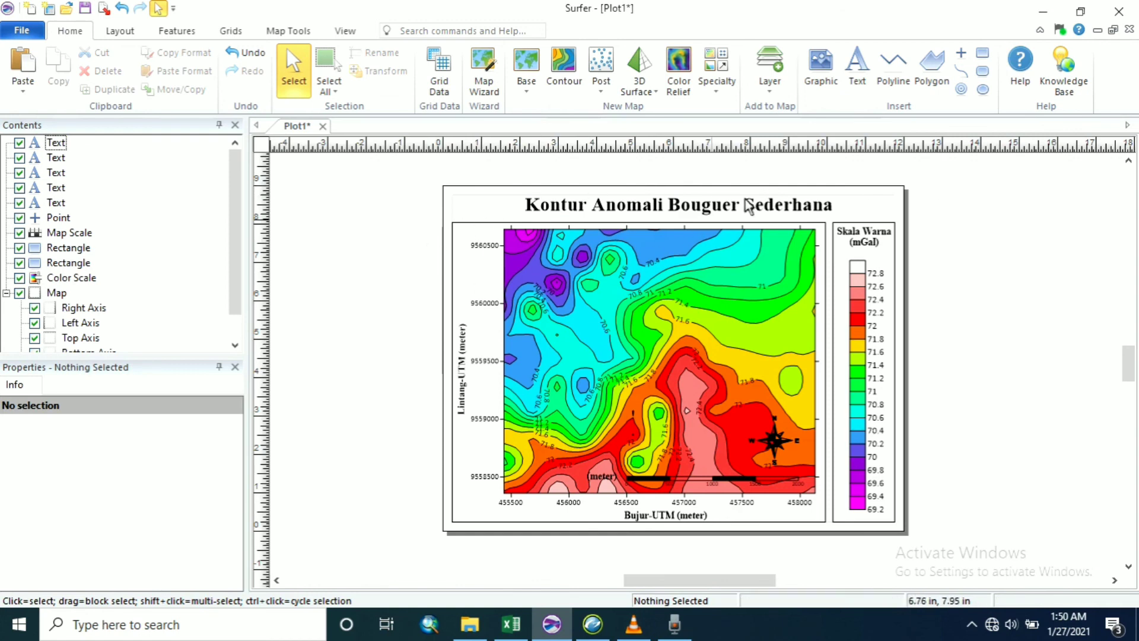
# Draw a rectangle frame along the page edges, enclosing the title, contour map and color scale
pyautogui.click(983, 56)
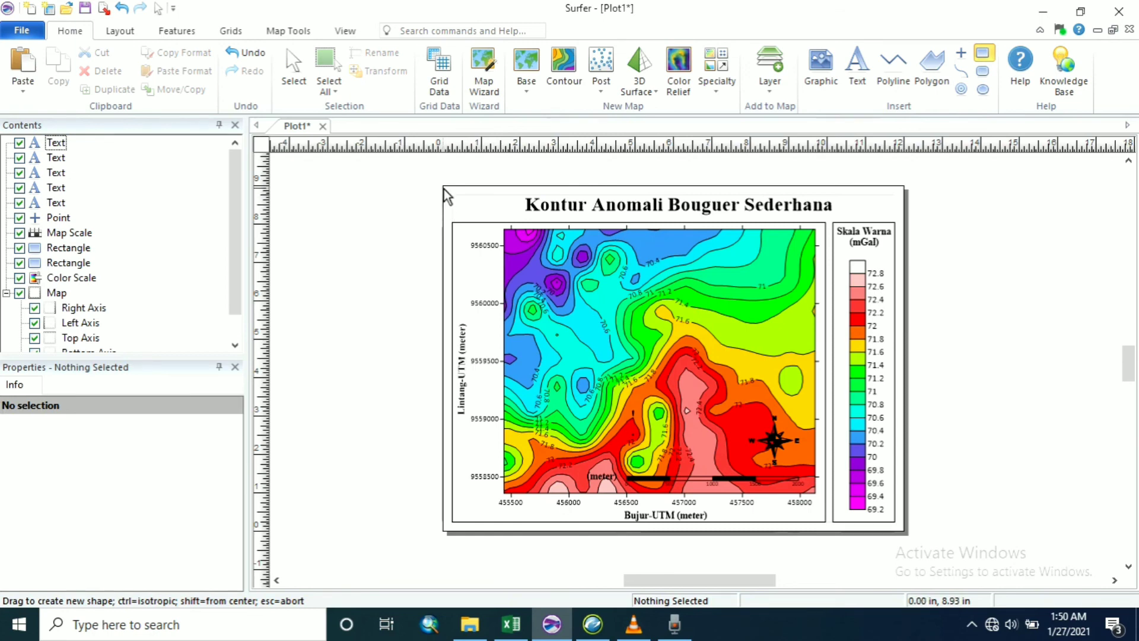
pyautogui.moveTo(444, 187); pyautogui.dragTo(905, 534)
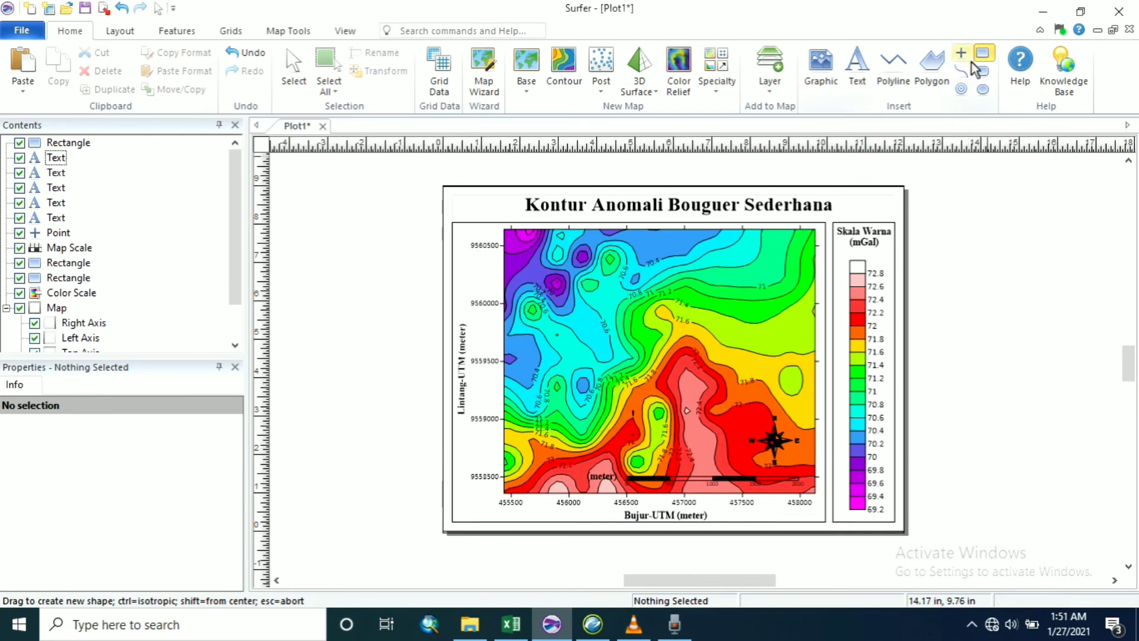
pyautogui.press('Escape')
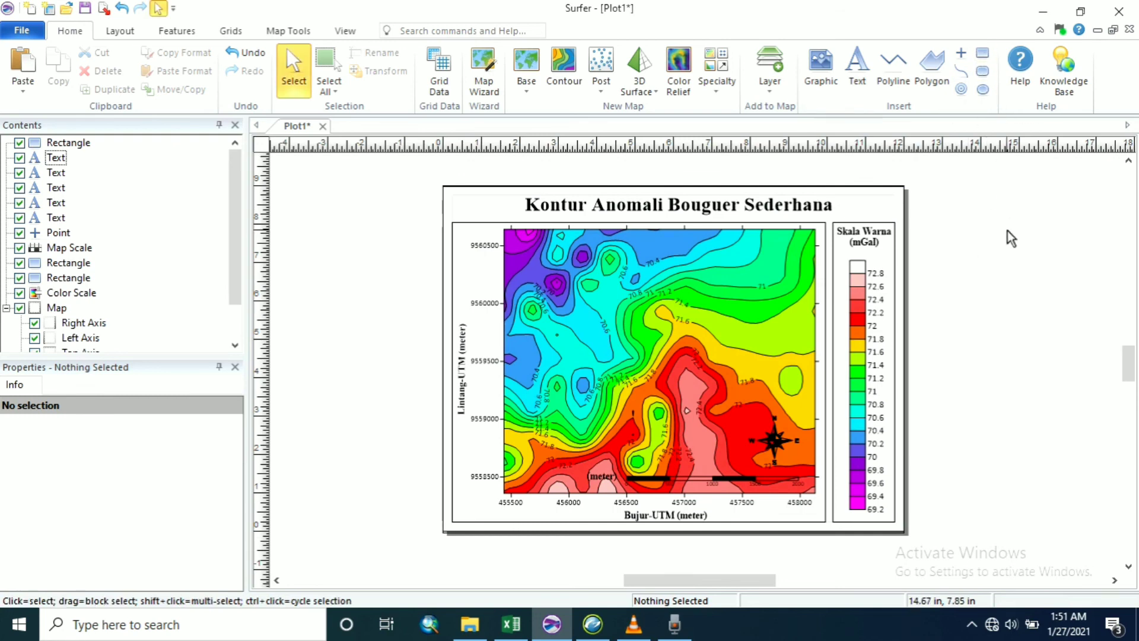
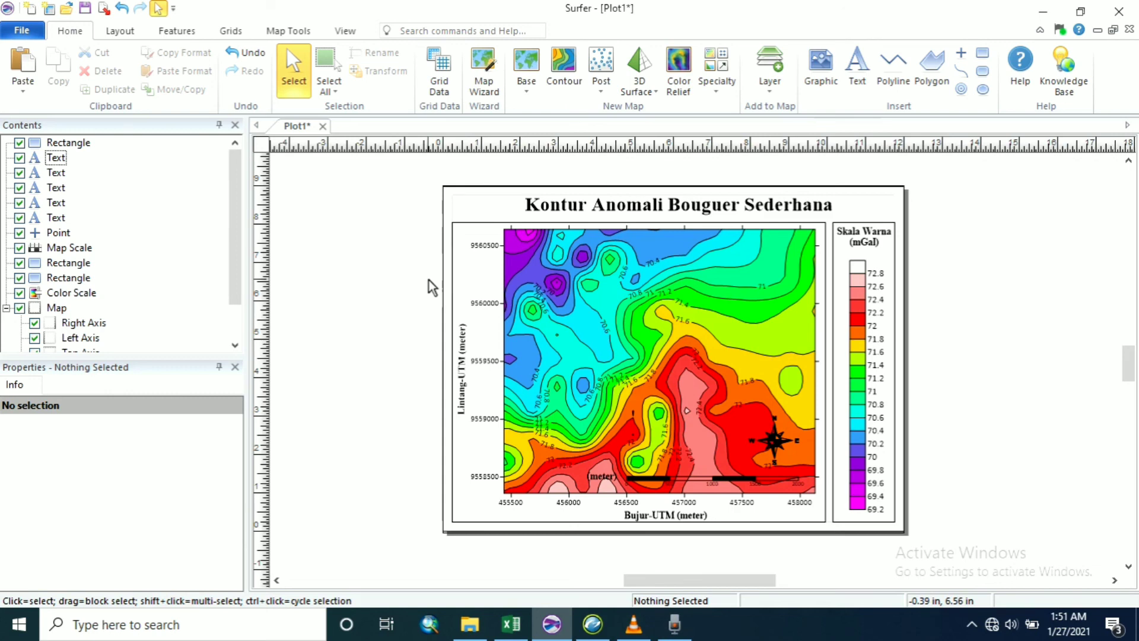
# Save the plot as ABS in Surfer Plot (*.srf) format in the Koreksi Terrain folder
pyautogui.hotkey('ctrl', 's')
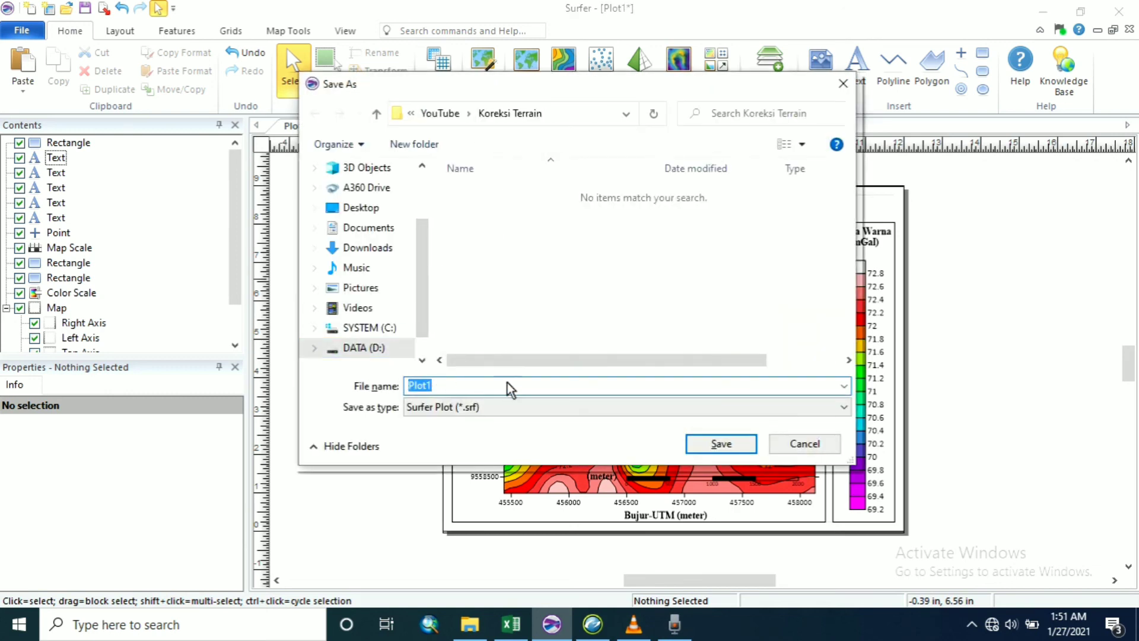
pyautogui.write('A')
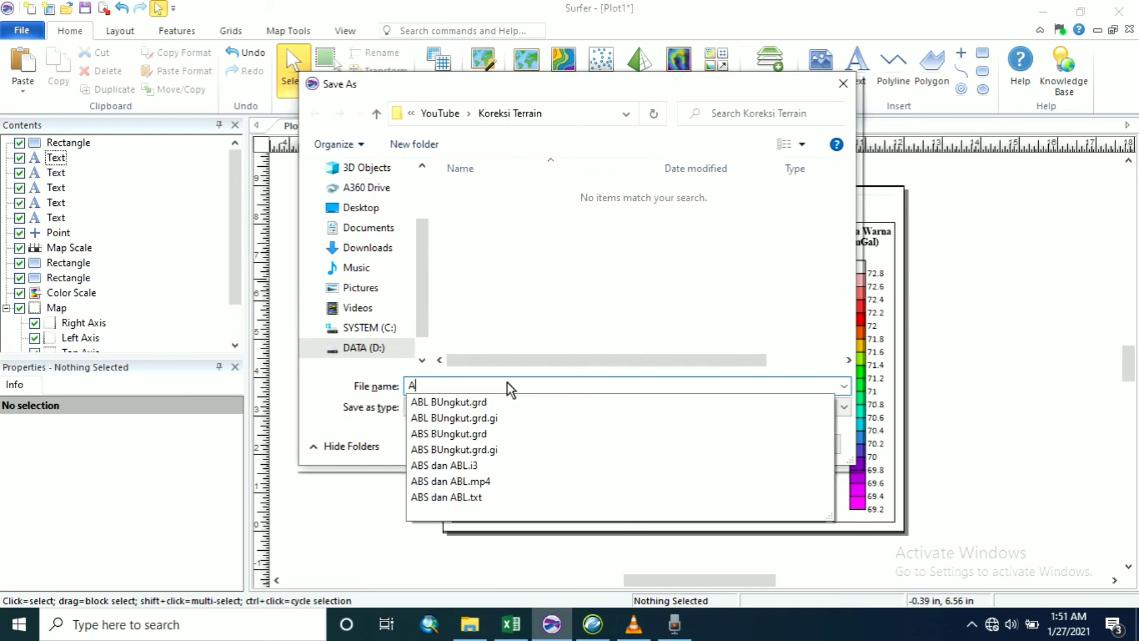
pyautogui.write('BS')
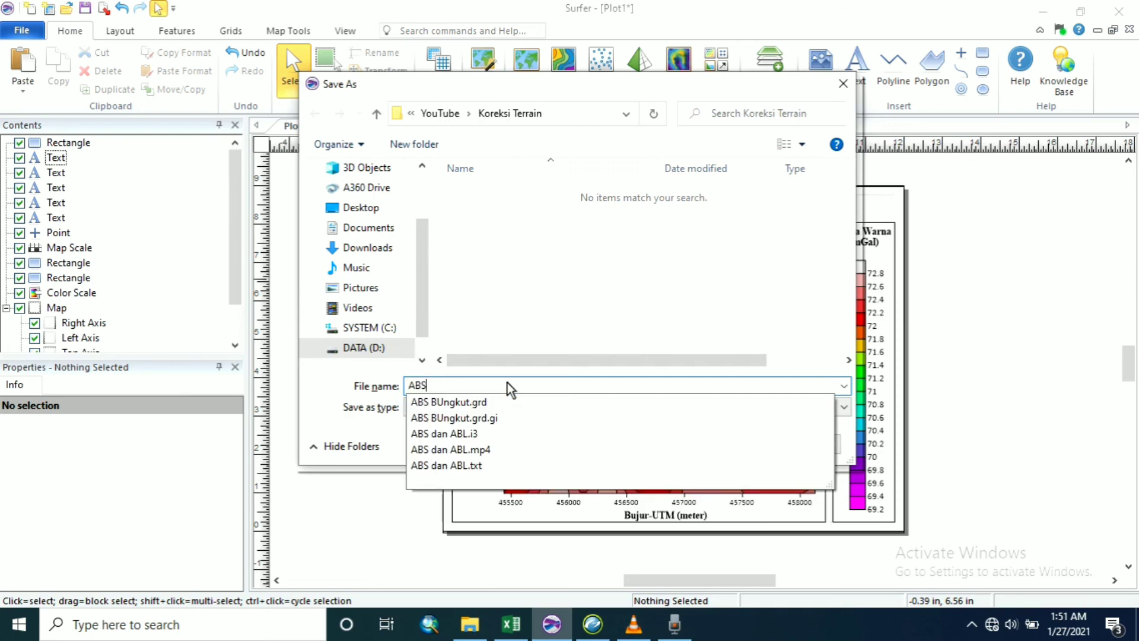
pyautogui.click(610, 298)
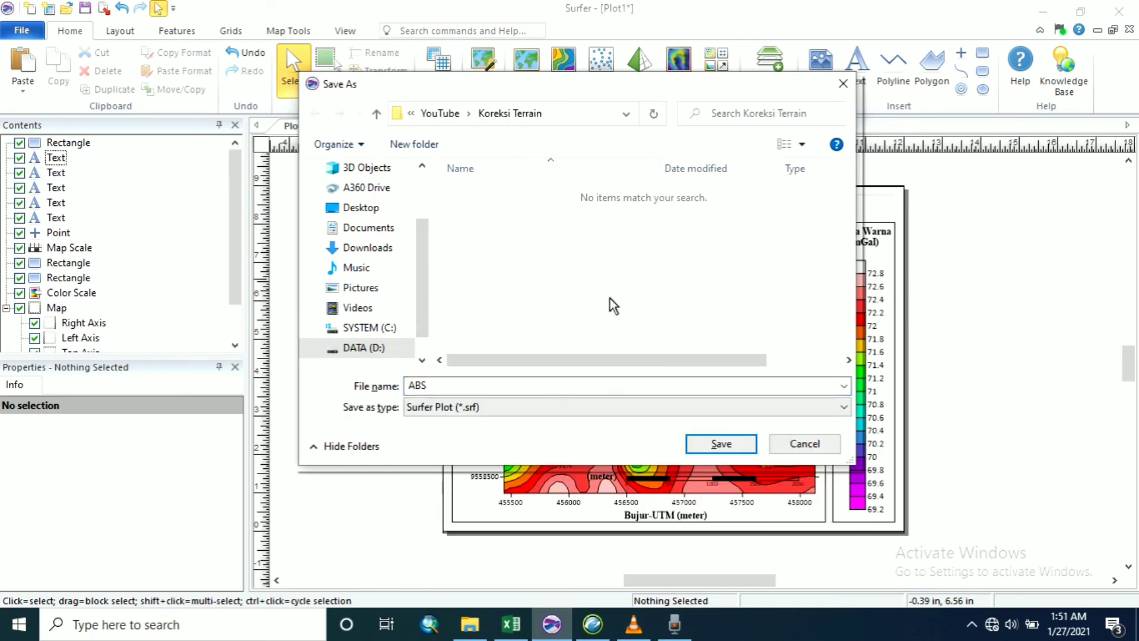
pyautogui.click(711, 450)
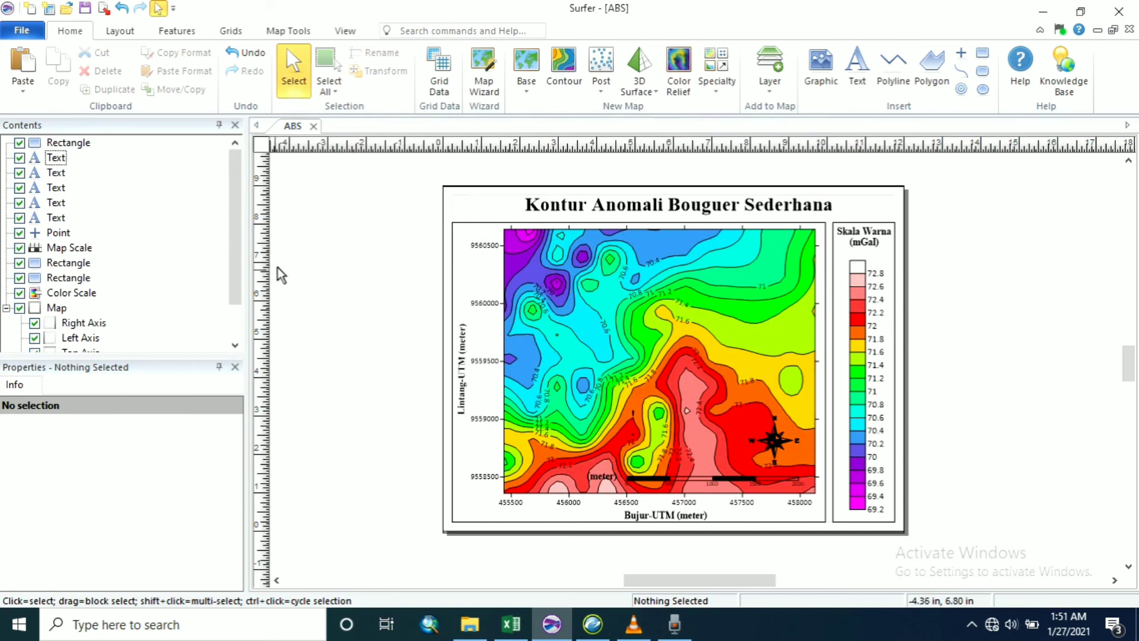
# Create a new plot document and accept a custom 12 by 9 in landscape page setup with 0.25 in margins
pyautogui.click(27, 10)
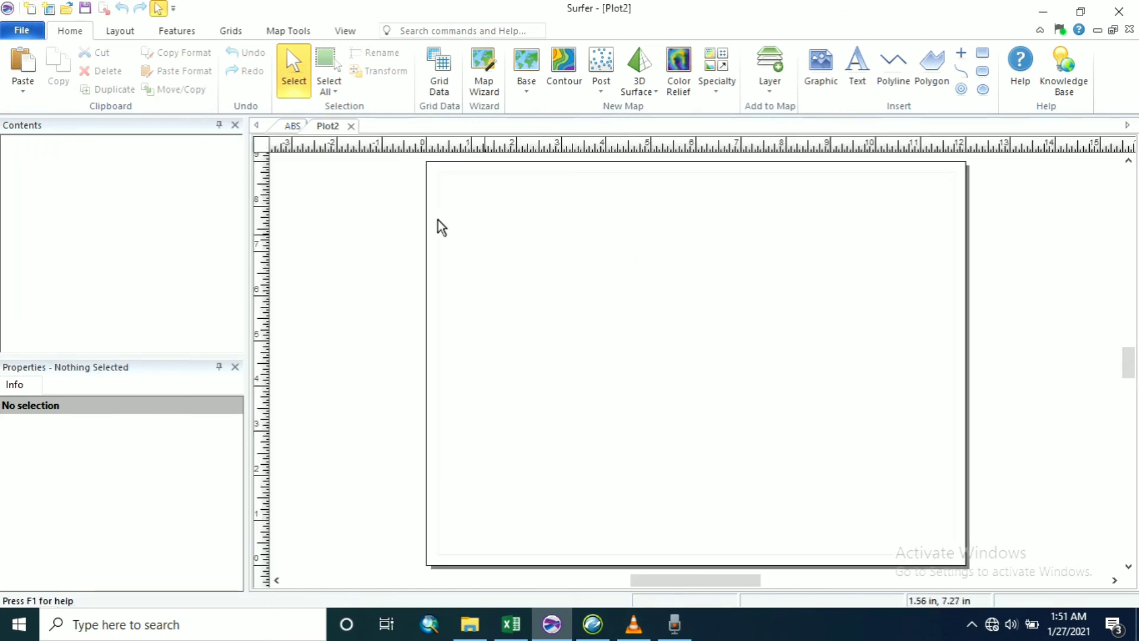
pyautogui.click(291, 127)
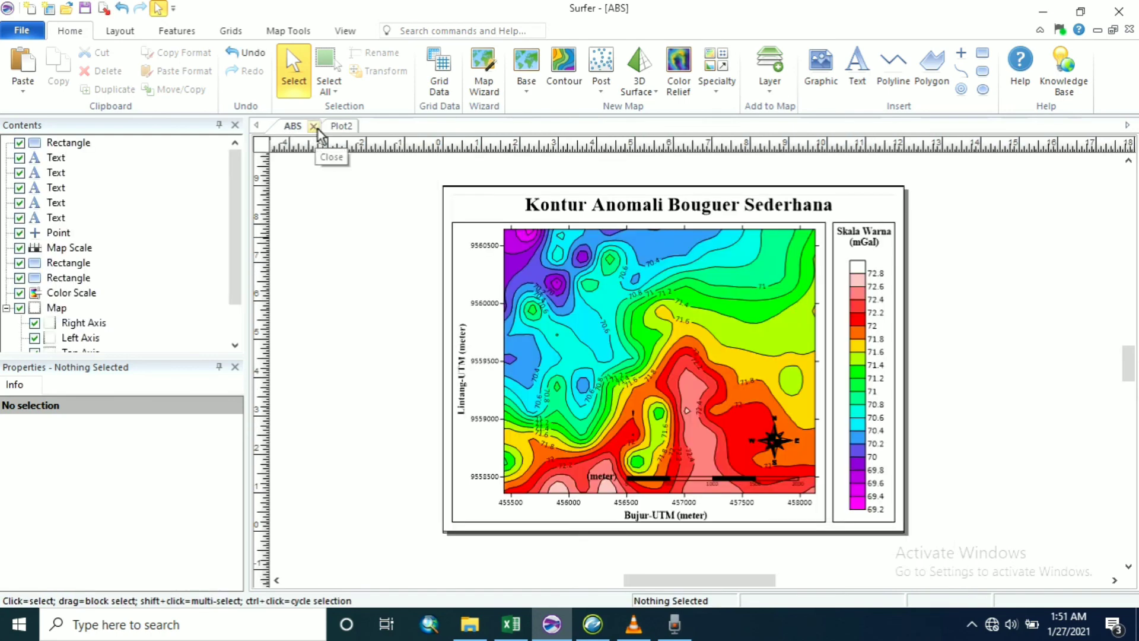
pyautogui.click(343, 127)
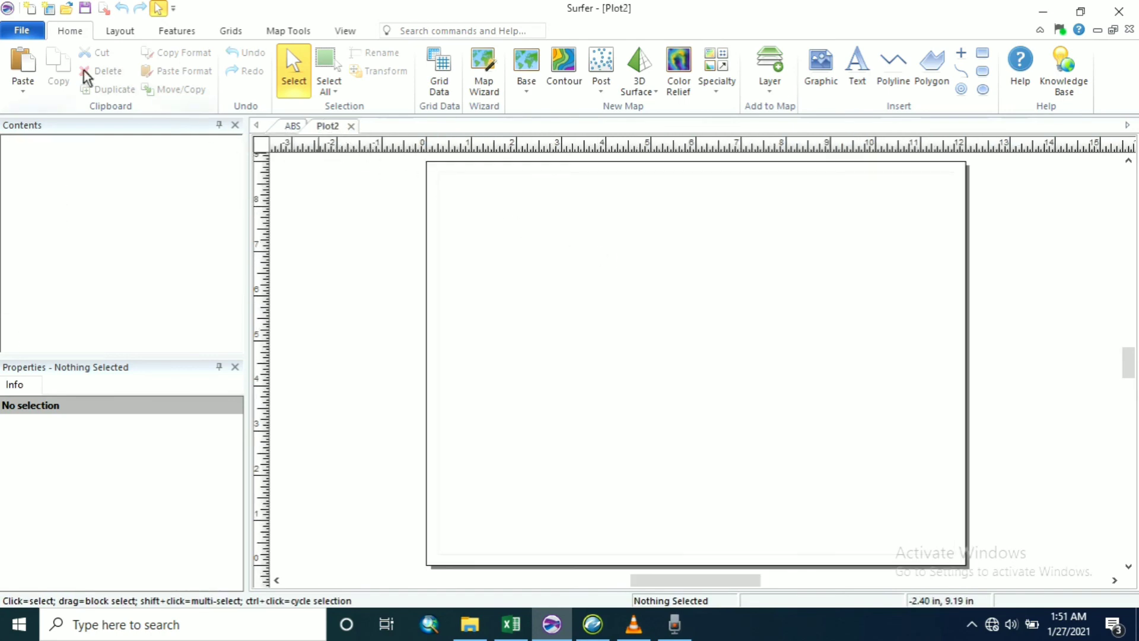
pyautogui.click(42, 30)
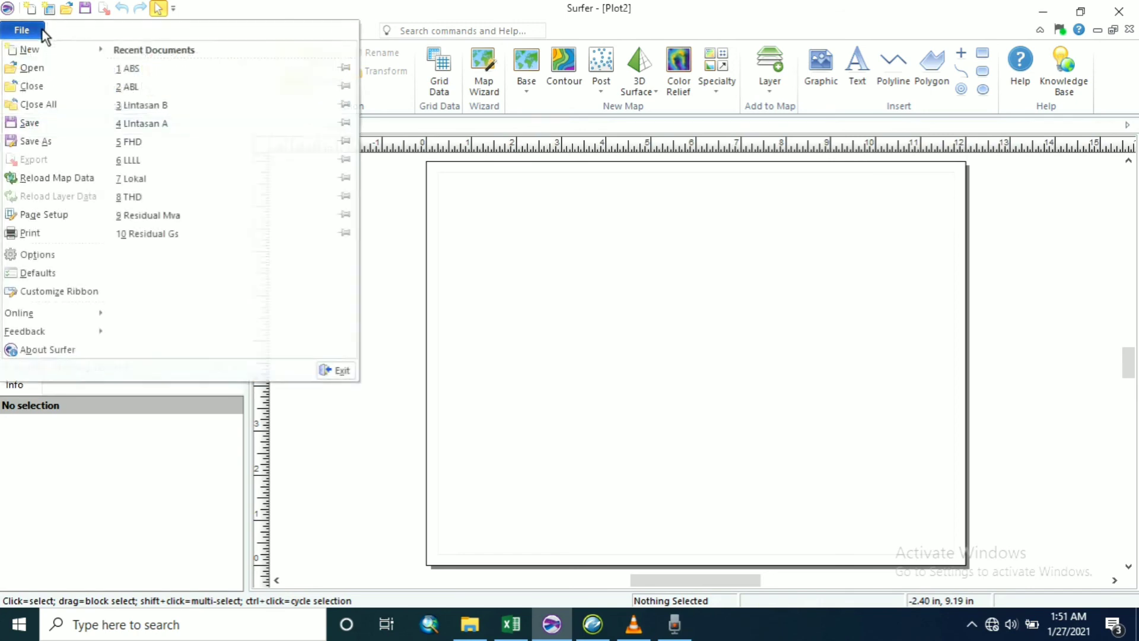
pyautogui.click(41, 215)
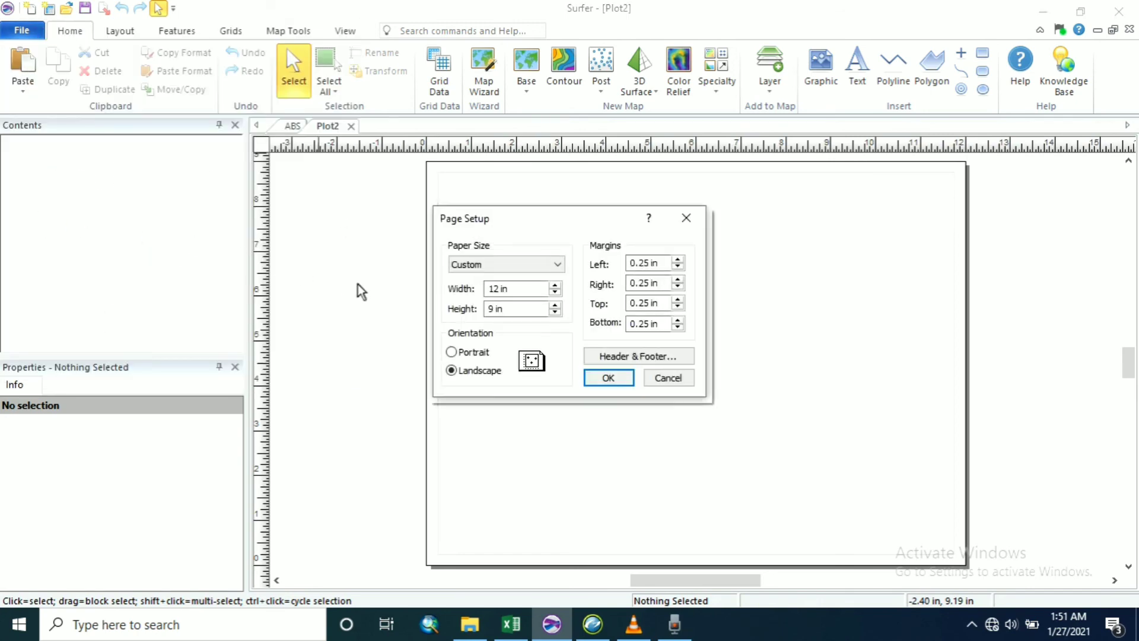
pyautogui.click(608, 379)
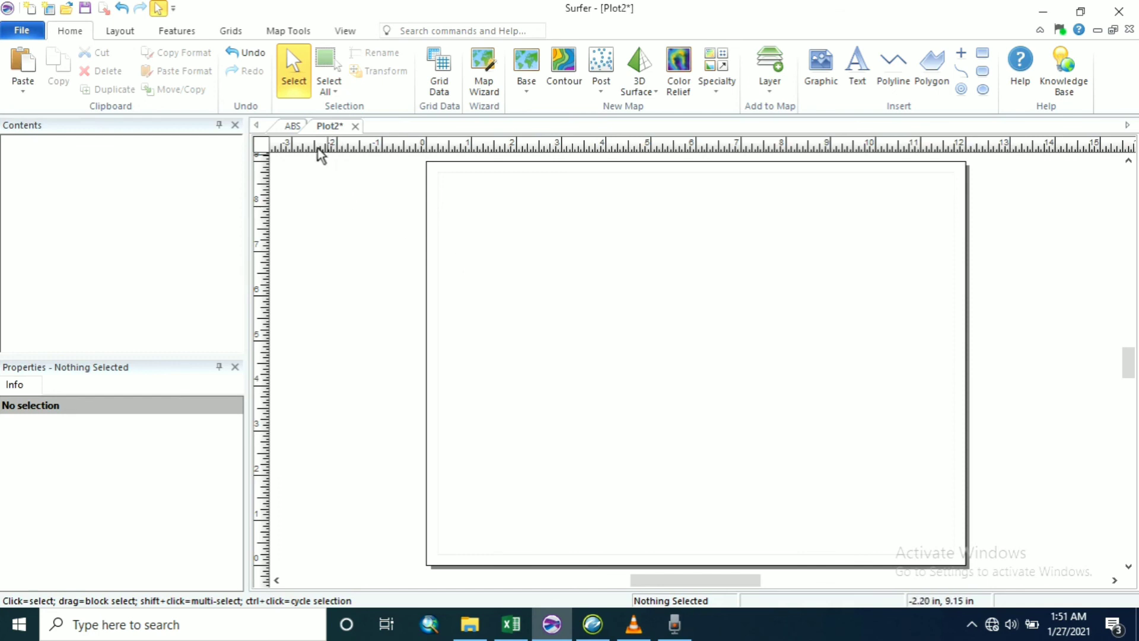
# Create a contour map from the ABL BUngkut grid file in the new plot and select its contour layer
pyautogui.click(566, 68)
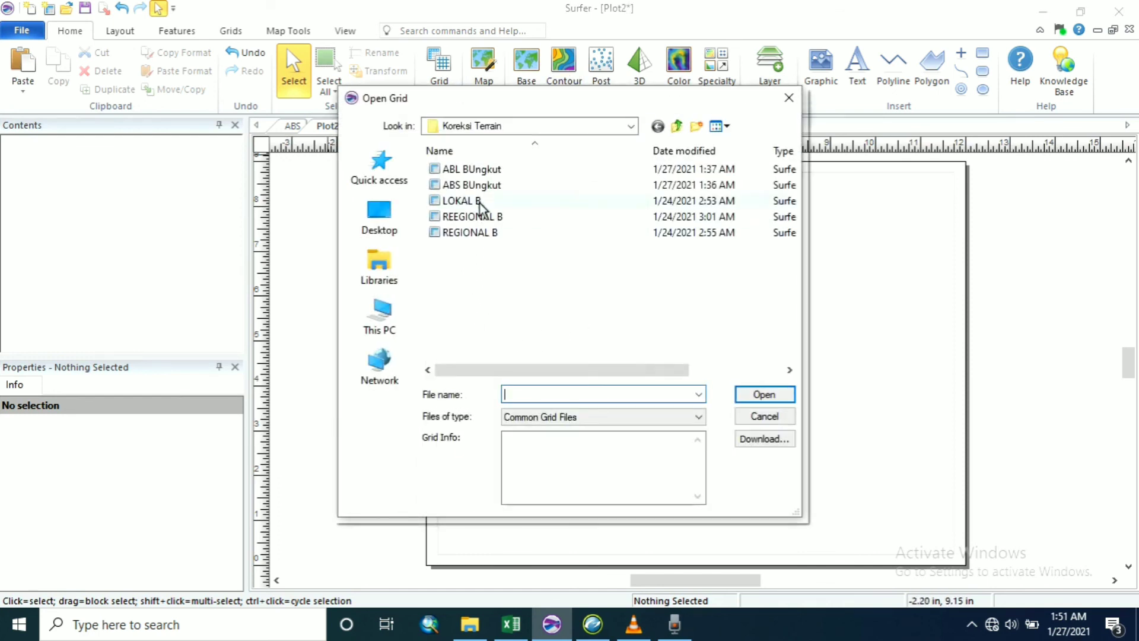
pyautogui.click(476, 171)
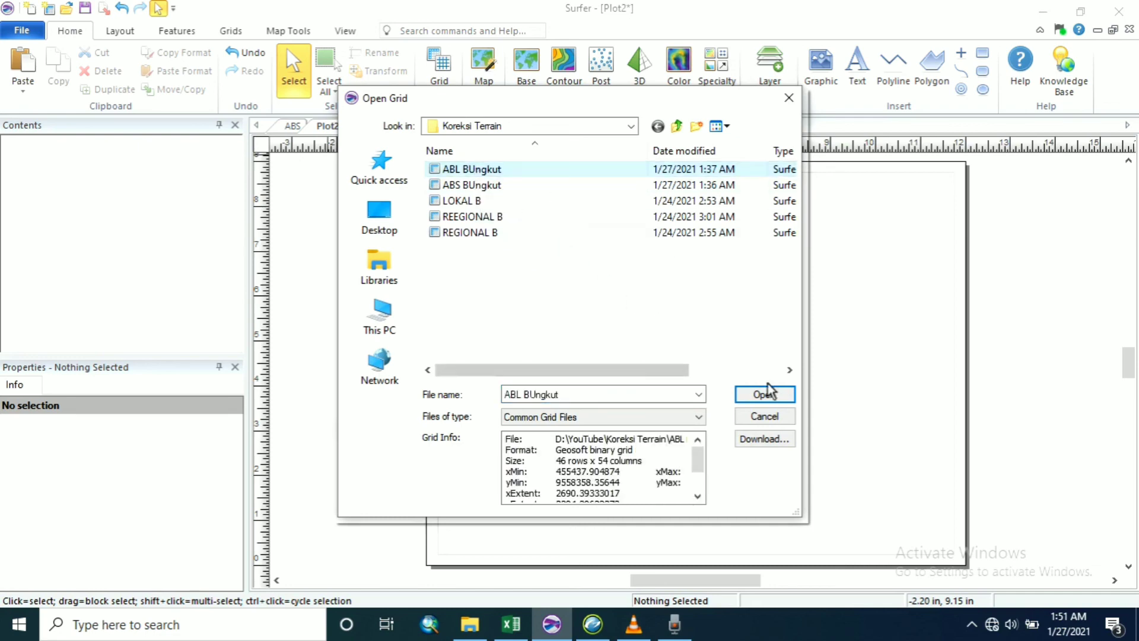
pyautogui.click(782, 397)
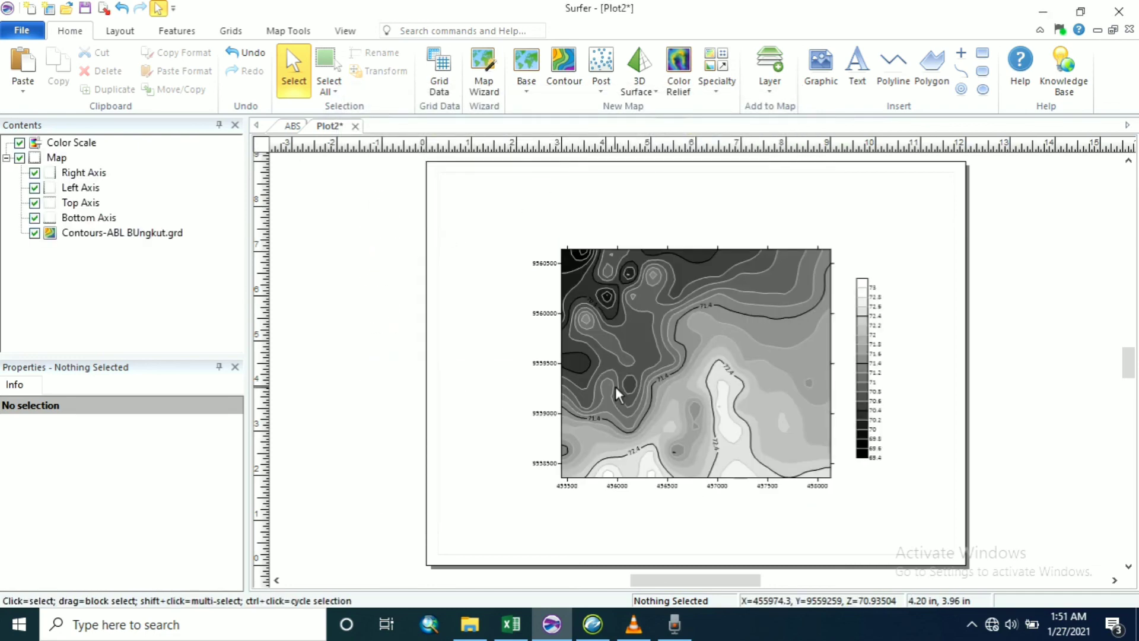
pyautogui.click(767, 337)
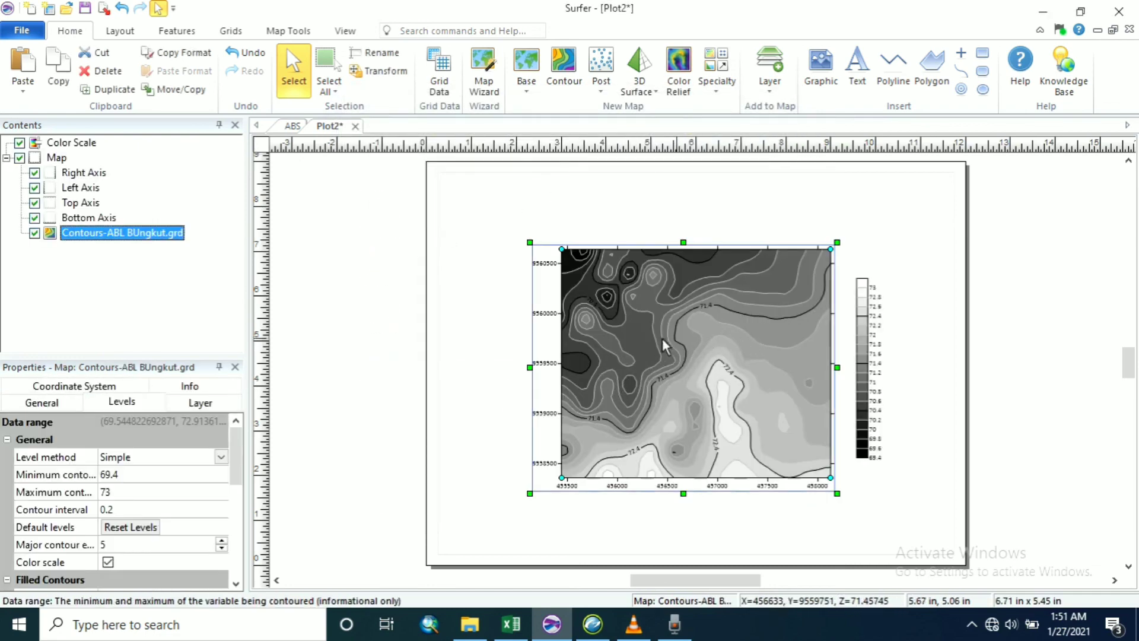
# Set the ABL contour layer's major contour interval to every 1 level
pyautogui.scroll(-2, 125, 522)
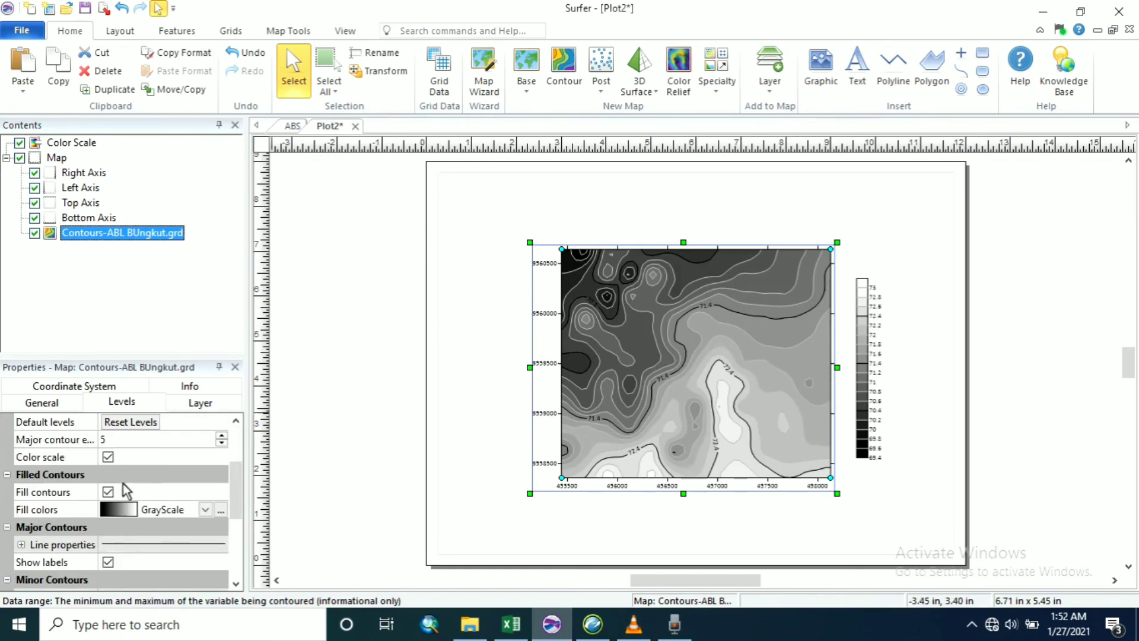
pyautogui.click(222, 444)
pyautogui.click(222, 443)
pyautogui.click(222, 444)
pyautogui.click(222, 444)
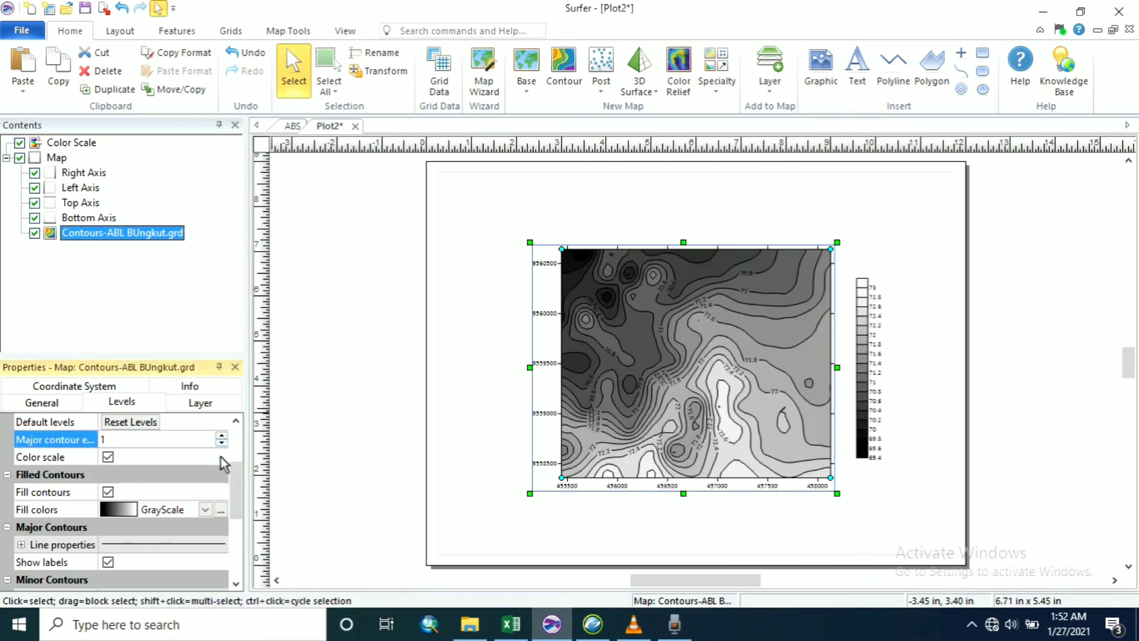
# Apply the Rainbow16 preset as the ABL contour layer's fill colormap
pyautogui.click(206, 509)
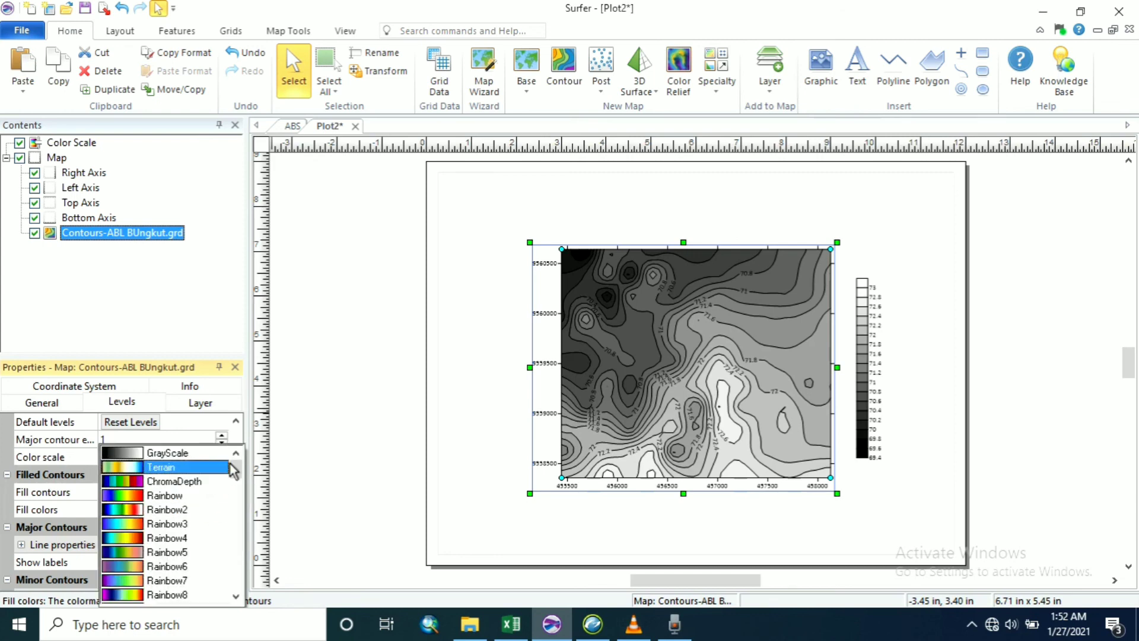
pyautogui.click(282, 391)
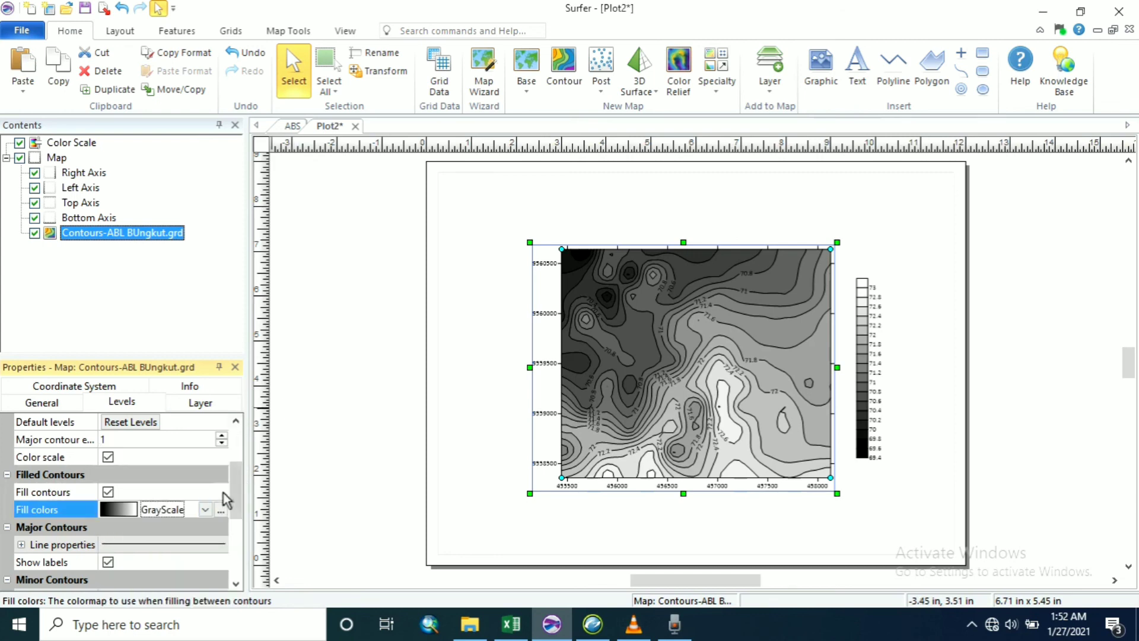
pyautogui.click(225, 508)
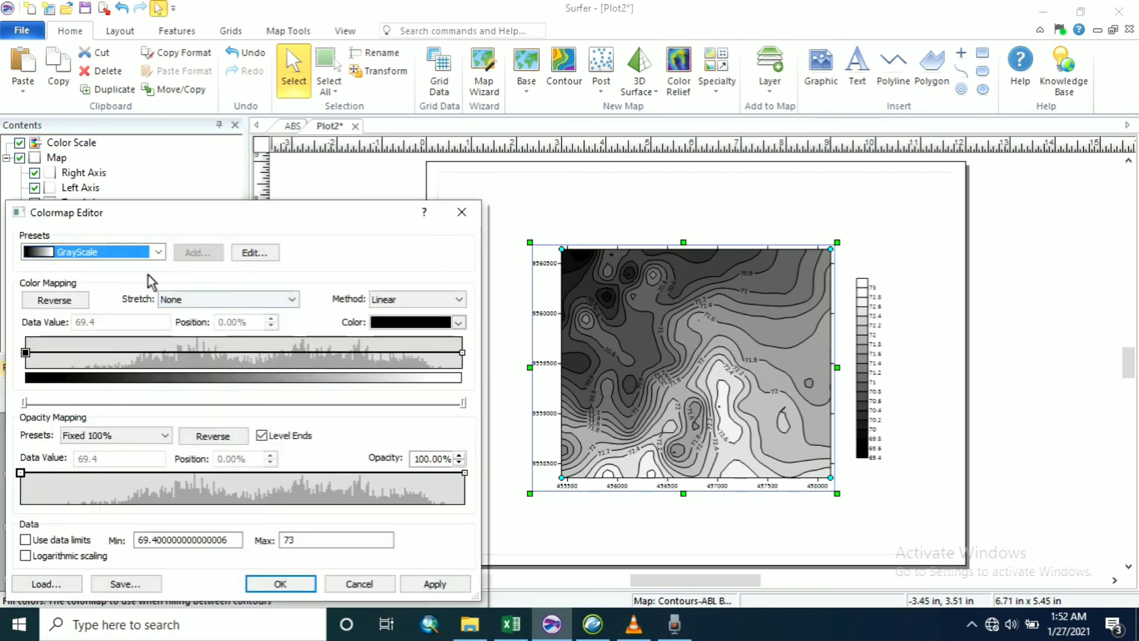
pyautogui.click(158, 253)
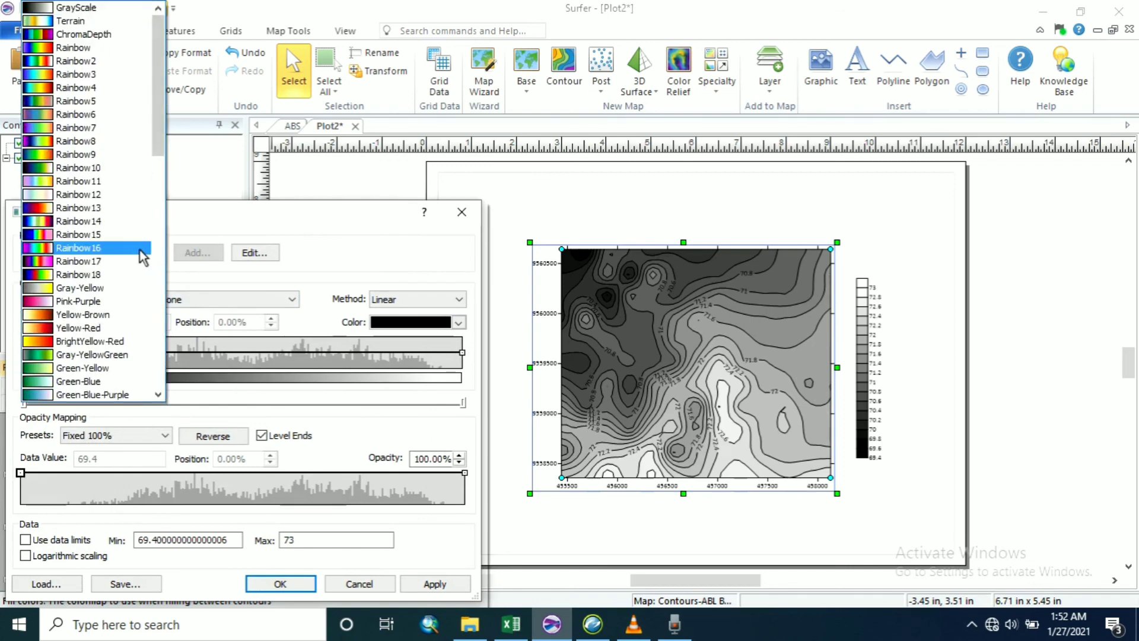
pyautogui.click(135, 248)
pyautogui.click(282, 584)
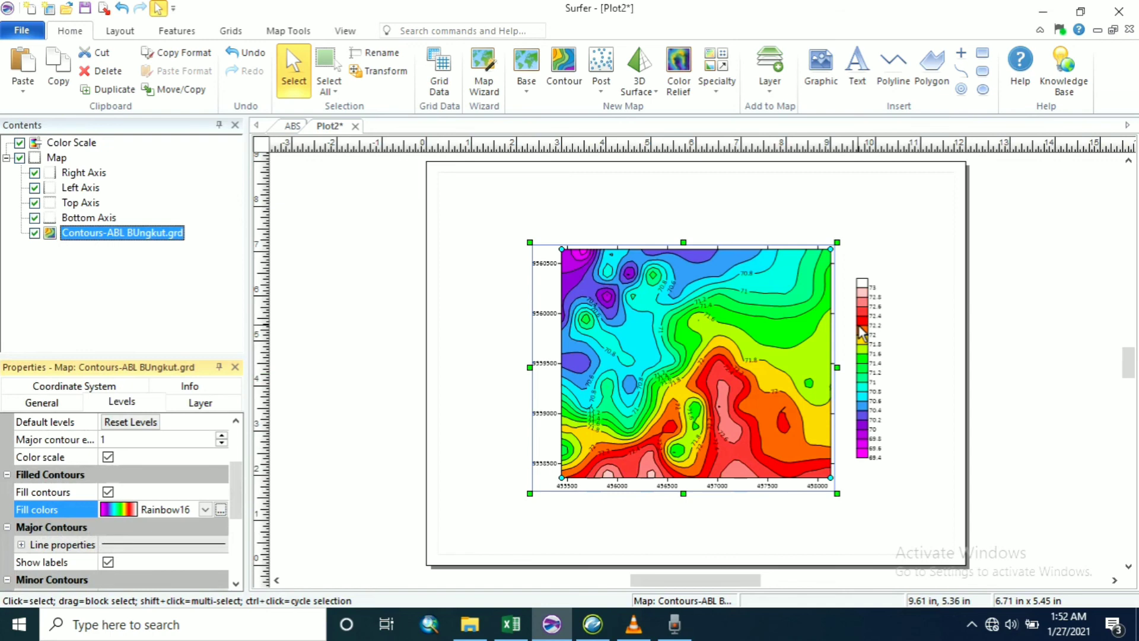
# Move the color scale about 1.06 in farther from the map's right side and reselect the ABL contour layer
pyautogui.moveTo(862, 332); pyautogui.dragTo(906, 329)
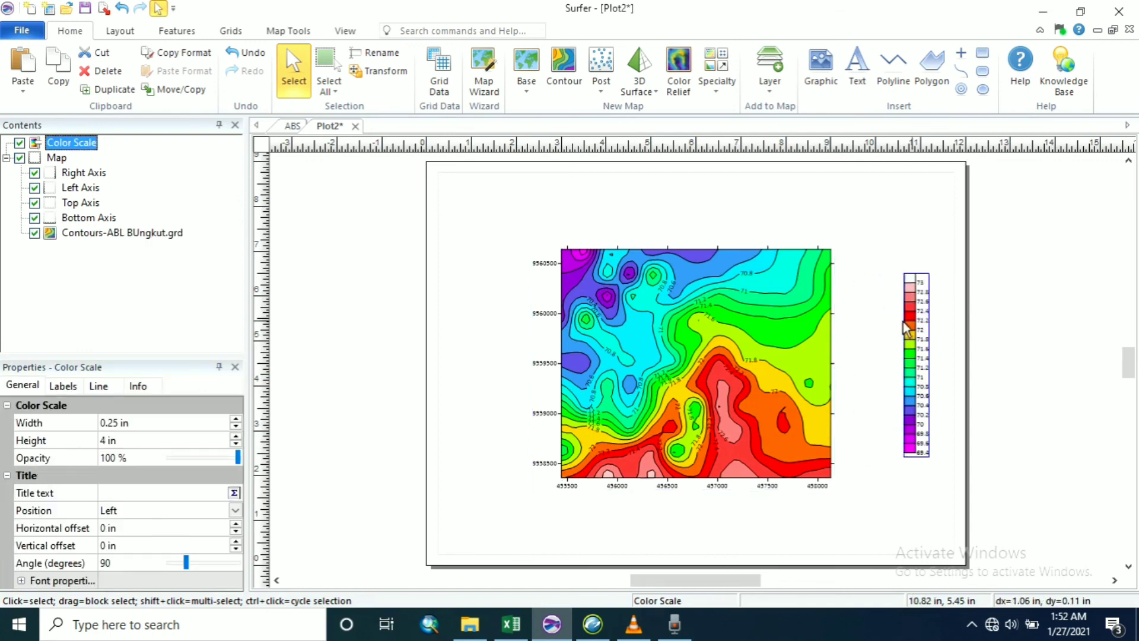
pyautogui.click(740, 327)
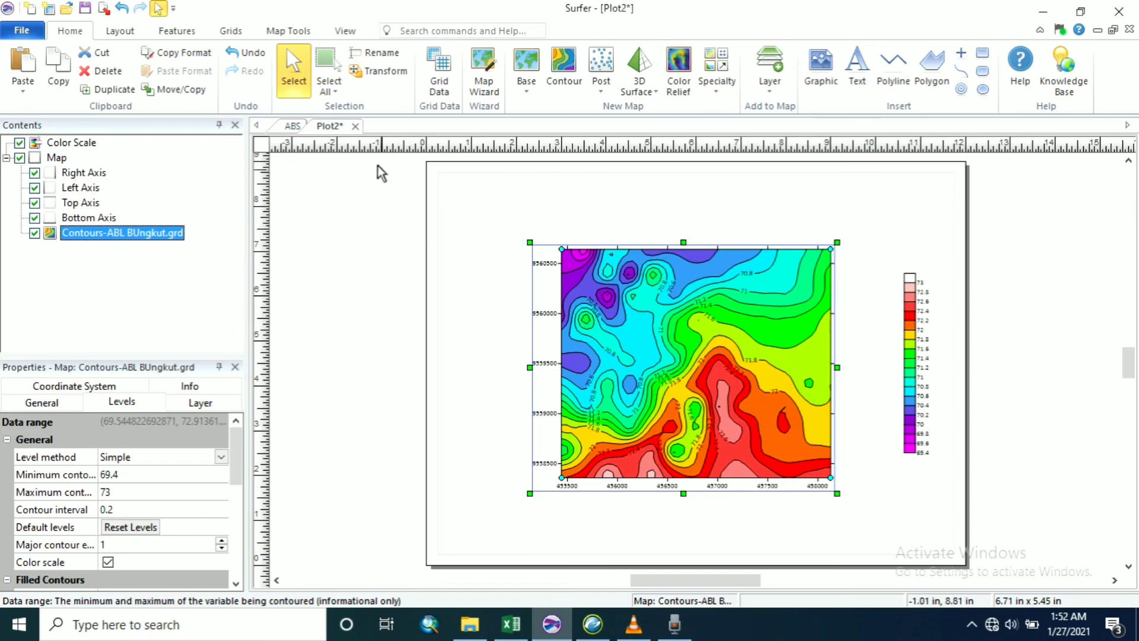
pyautogui.click(296, 127)
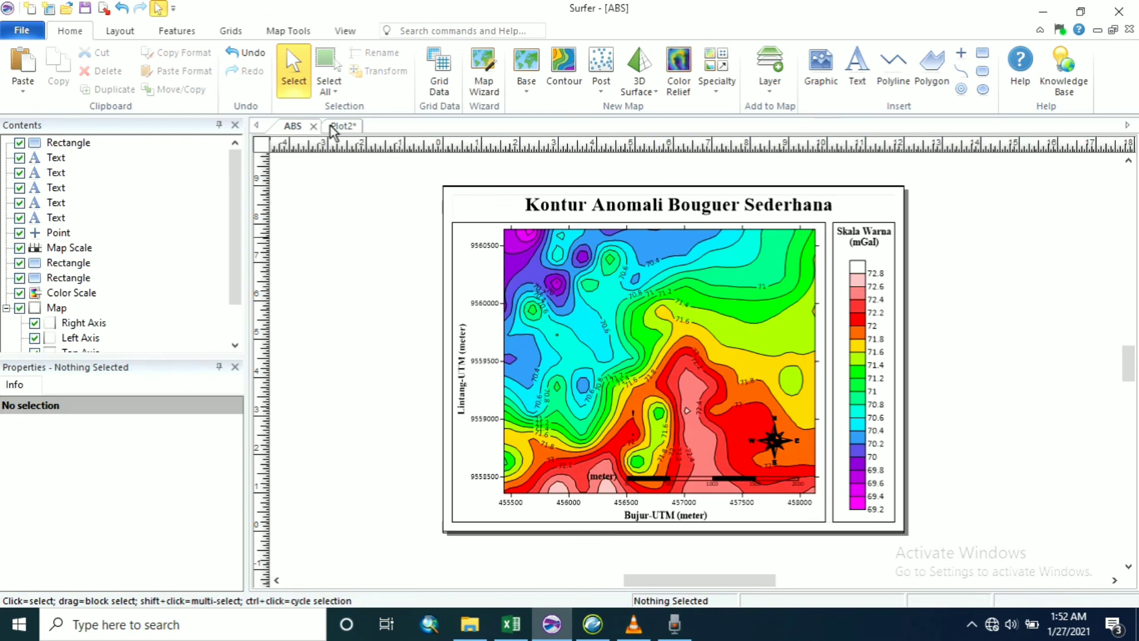
pyautogui.click(332, 127)
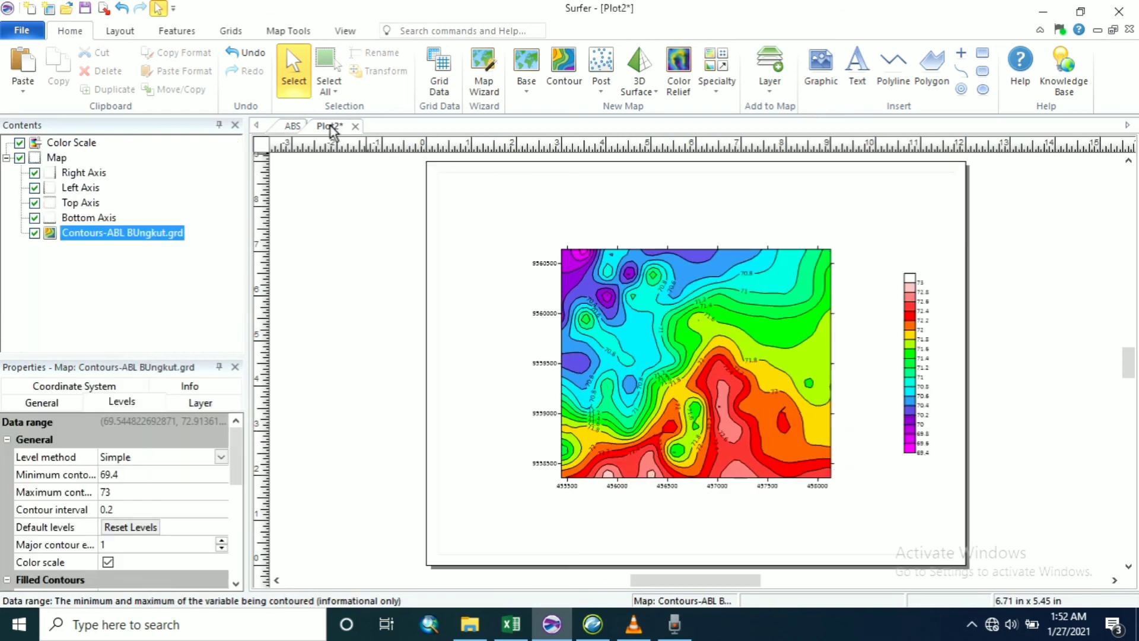
pyautogui.click(293, 127)
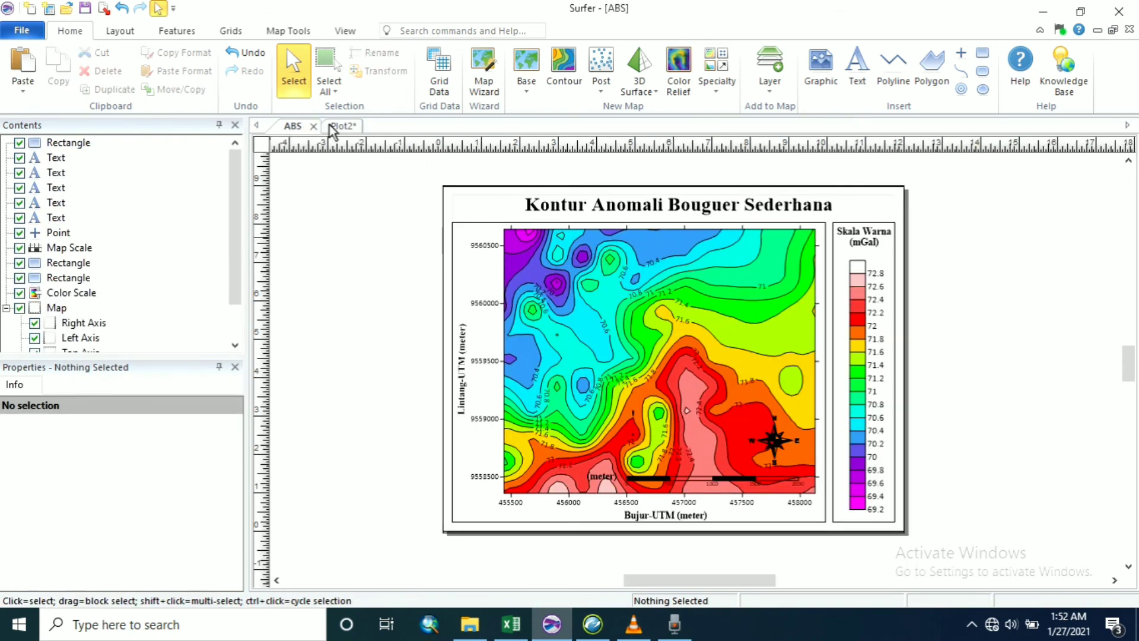
pyautogui.click(332, 127)
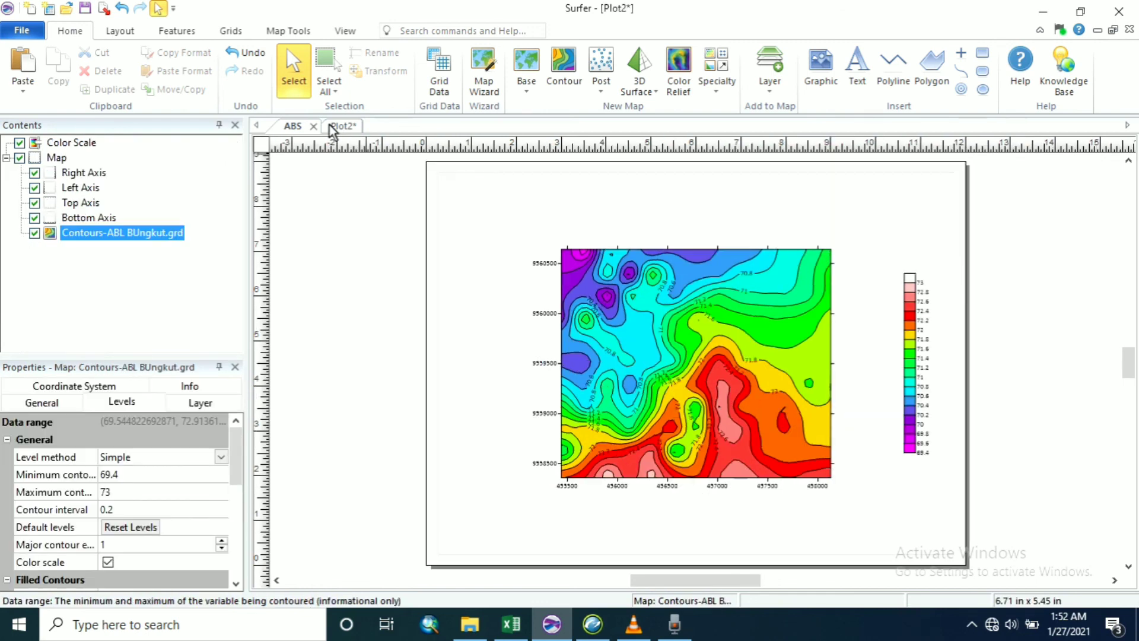
# Copy the rectangle framing the contour map from the ABS plot into Plot2 and align it with the page's lower-left margins
pyautogui.click(281, 126)
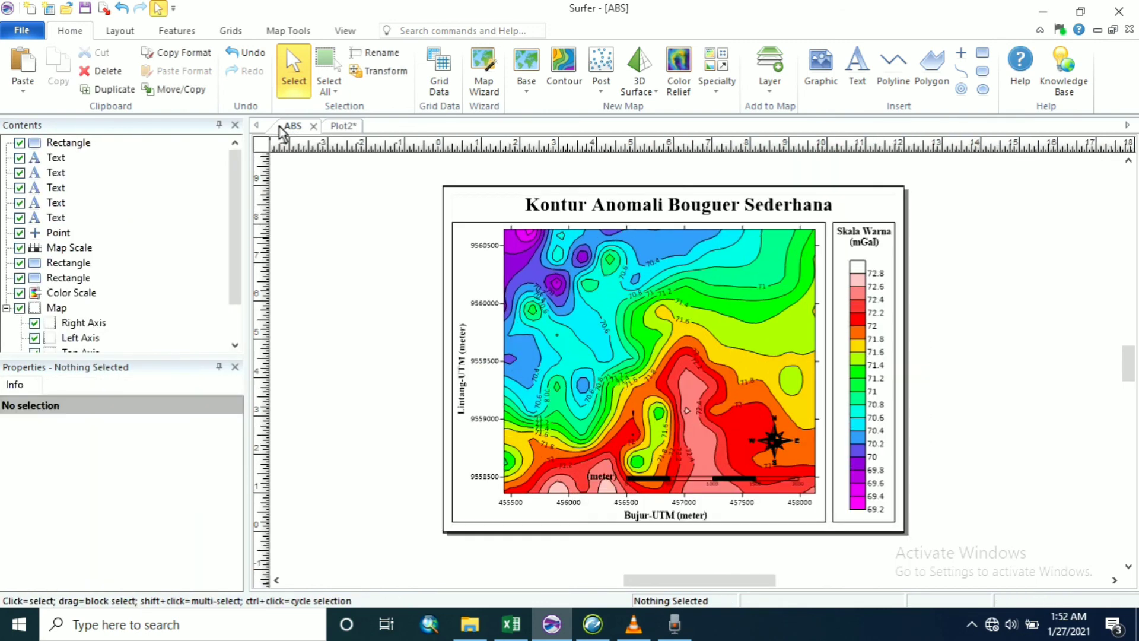
pyautogui.click(68, 277)
pyautogui.rightClick(69, 278)
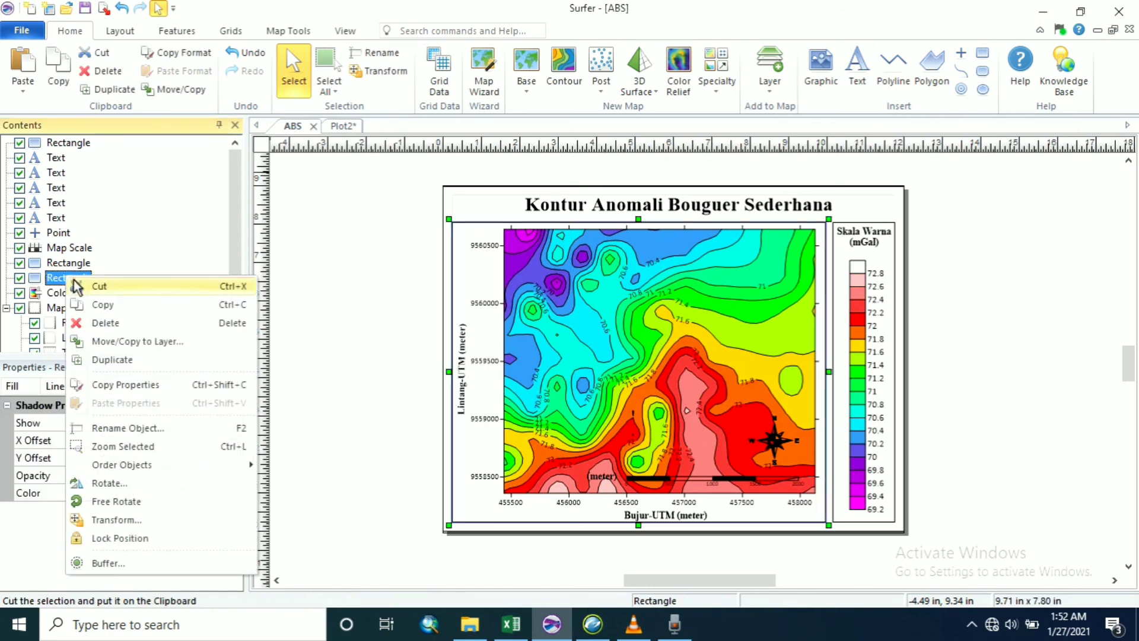
pyautogui.click(101, 305)
pyautogui.click(352, 126)
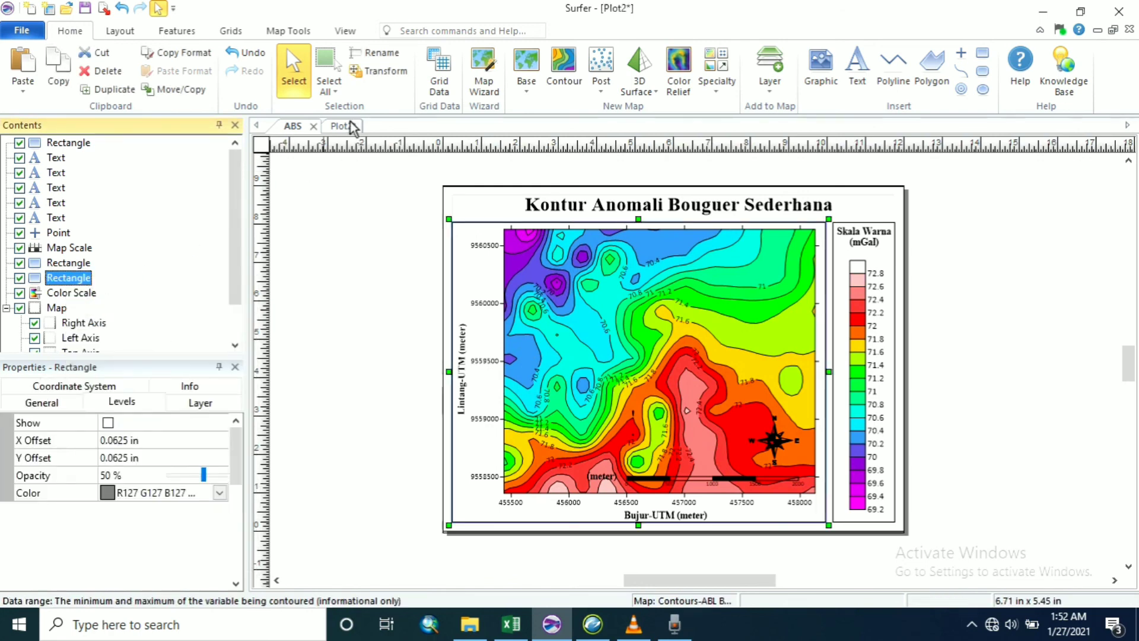
pyautogui.rightClick(470, 201)
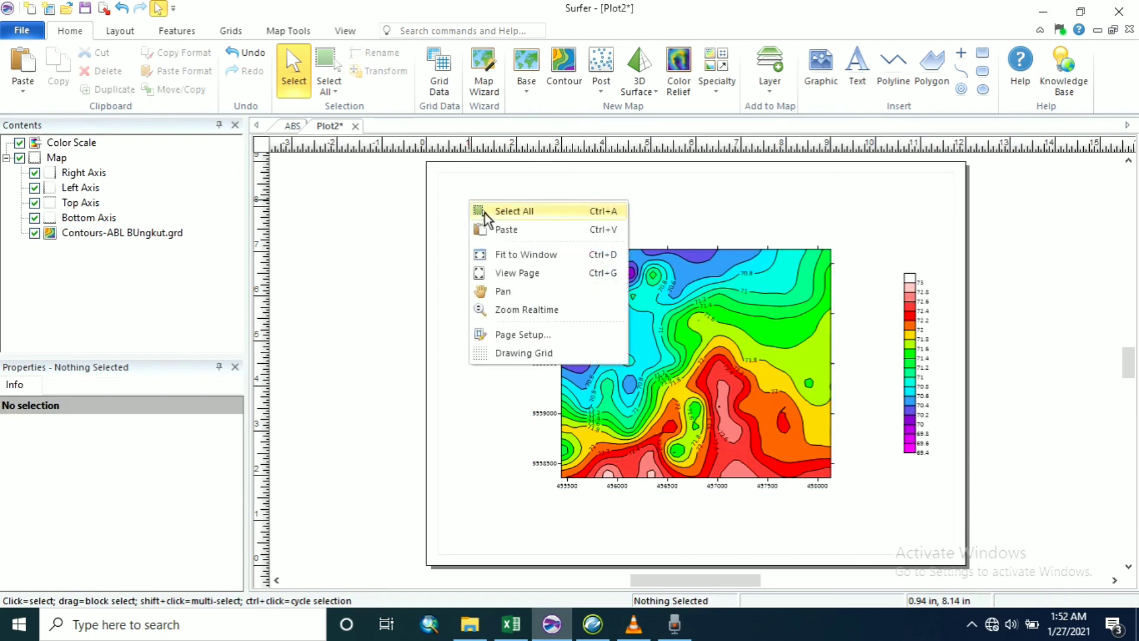
pyautogui.click(491, 224)
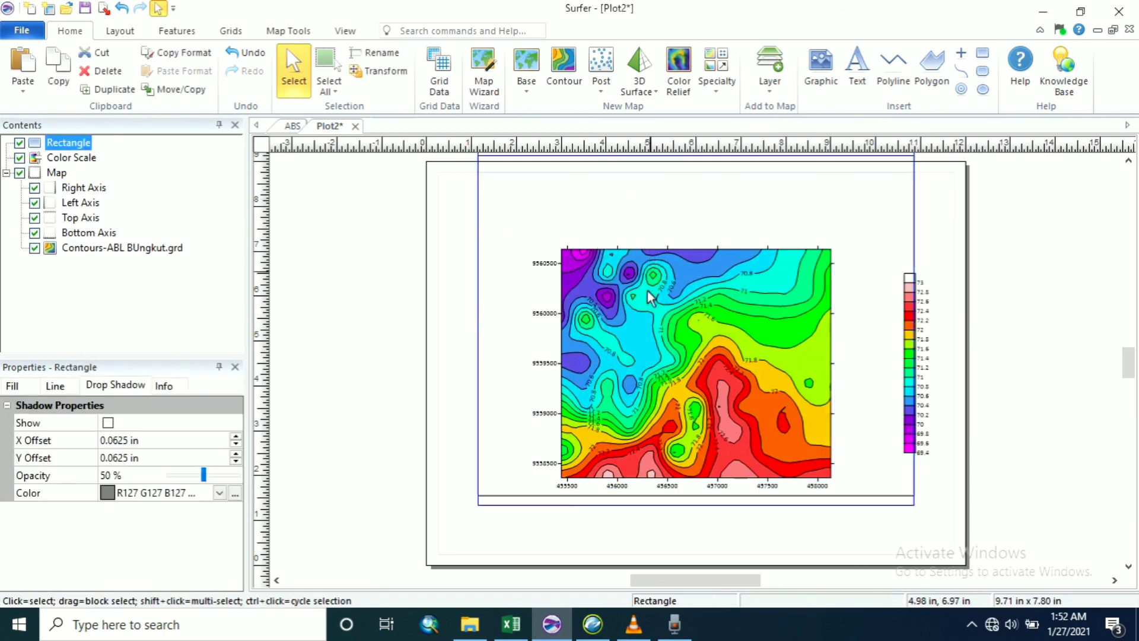
pyautogui.moveTo(649, 295); pyautogui.dragTo(613, 319)
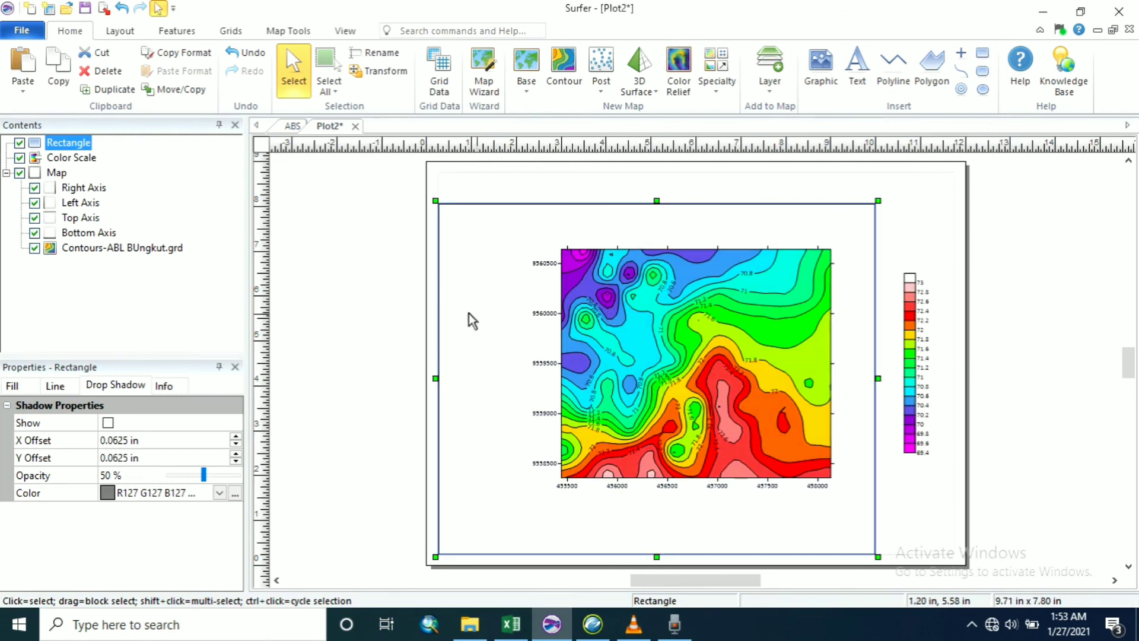
pyautogui.click(335, 262)
# Move the ABL contour map into the pasted frame and enlarge it to about 9.20 by 7.47 in
pyautogui.click(95, 246)
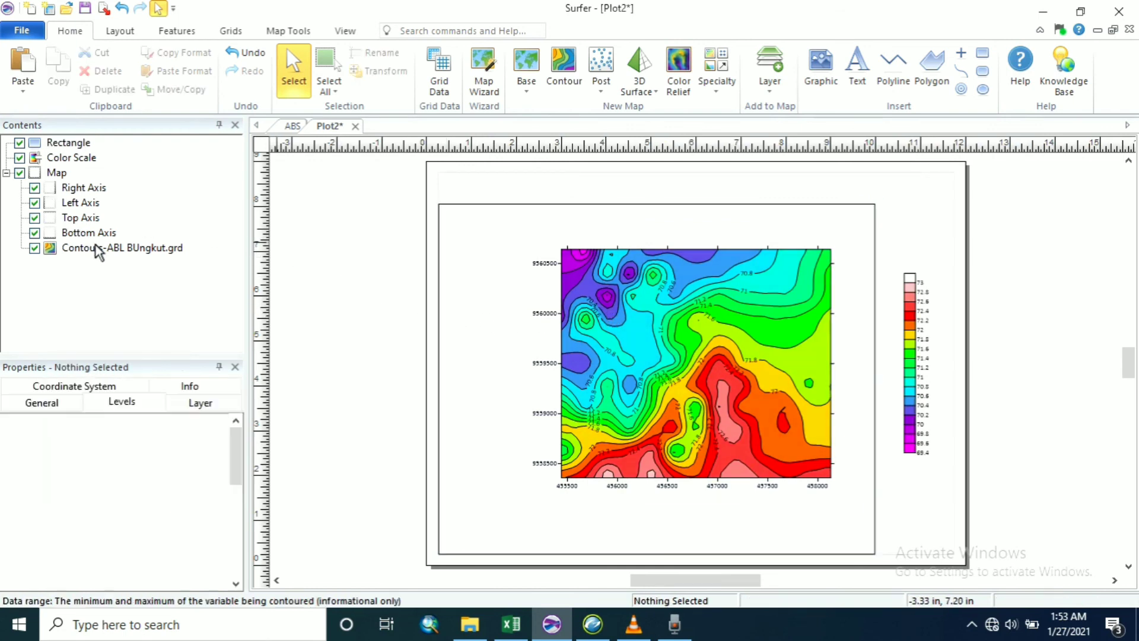
pyautogui.moveTo(762, 343); pyautogui.dragTo(801, 298)
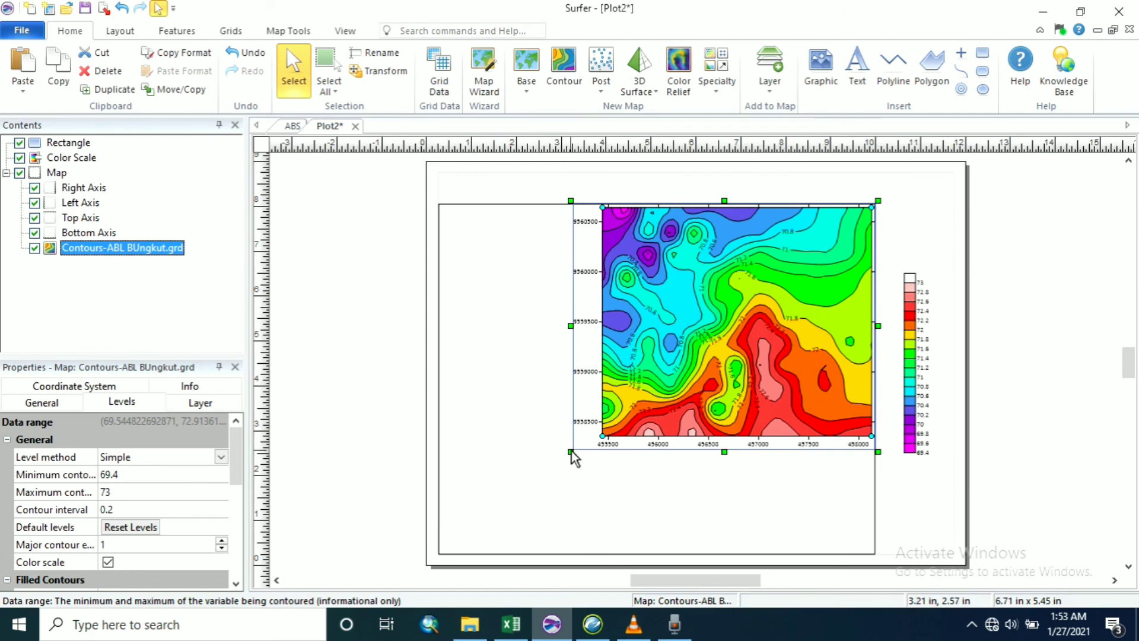
pyautogui.moveTo(572, 454); pyautogui.dragTo(448, 545)
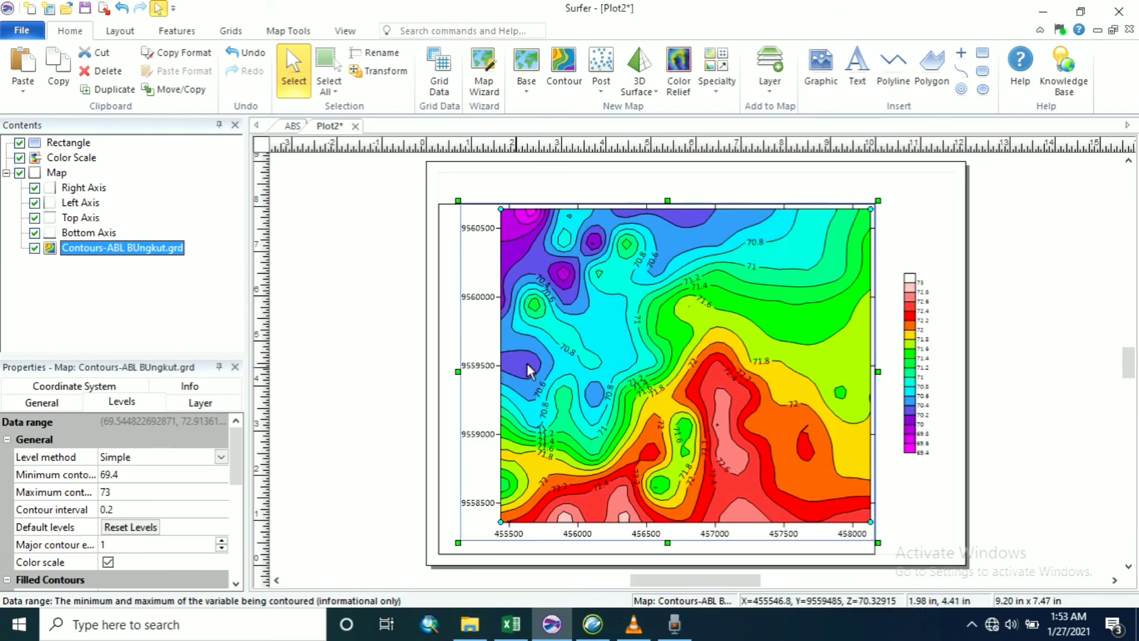
pyautogui.click(976, 251)
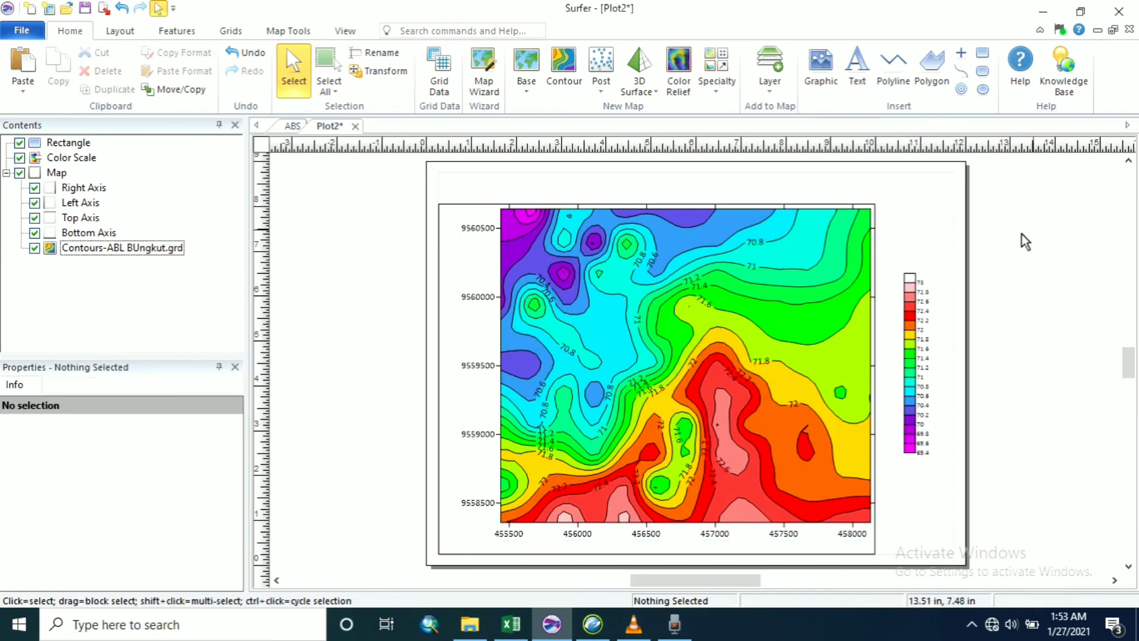
# Copy the color scale's rectangle frame from the ABS plot into Plot2 and place it beside the map frame, around the color scale
pyautogui.click(292, 126)
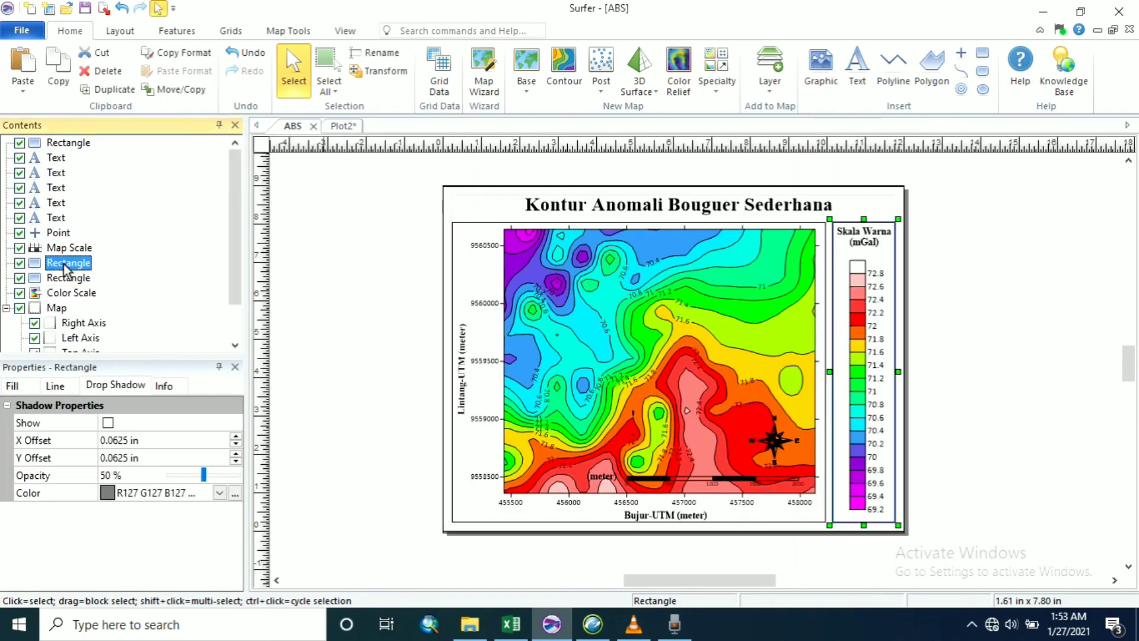
pyautogui.rightClick(65, 270)
pyautogui.click(198, 288)
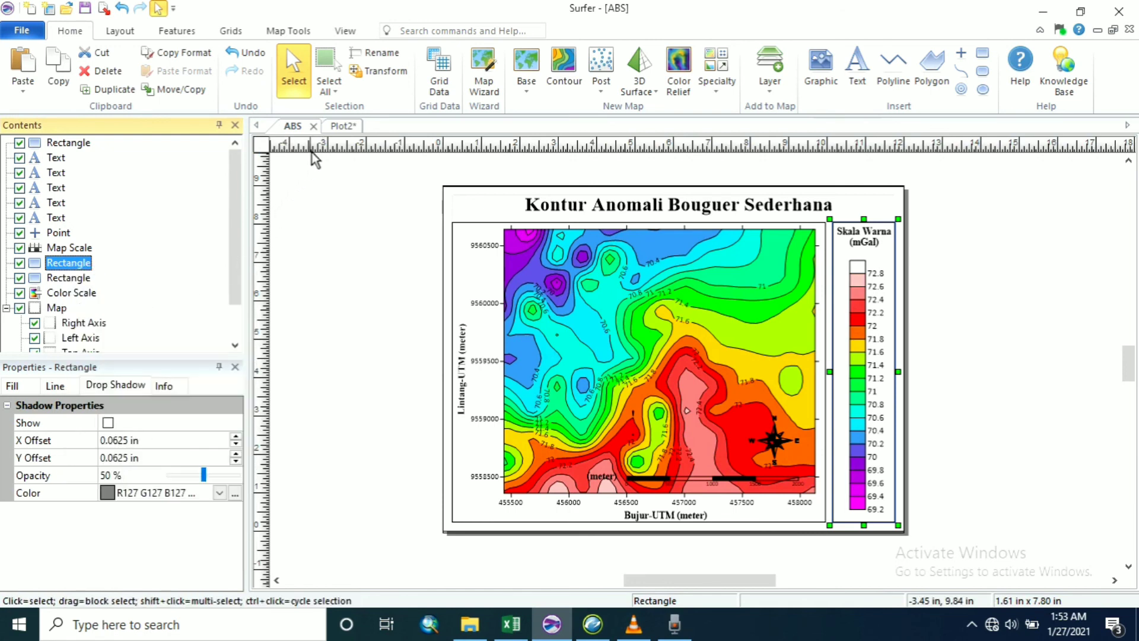
pyautogui.click(344, 127)
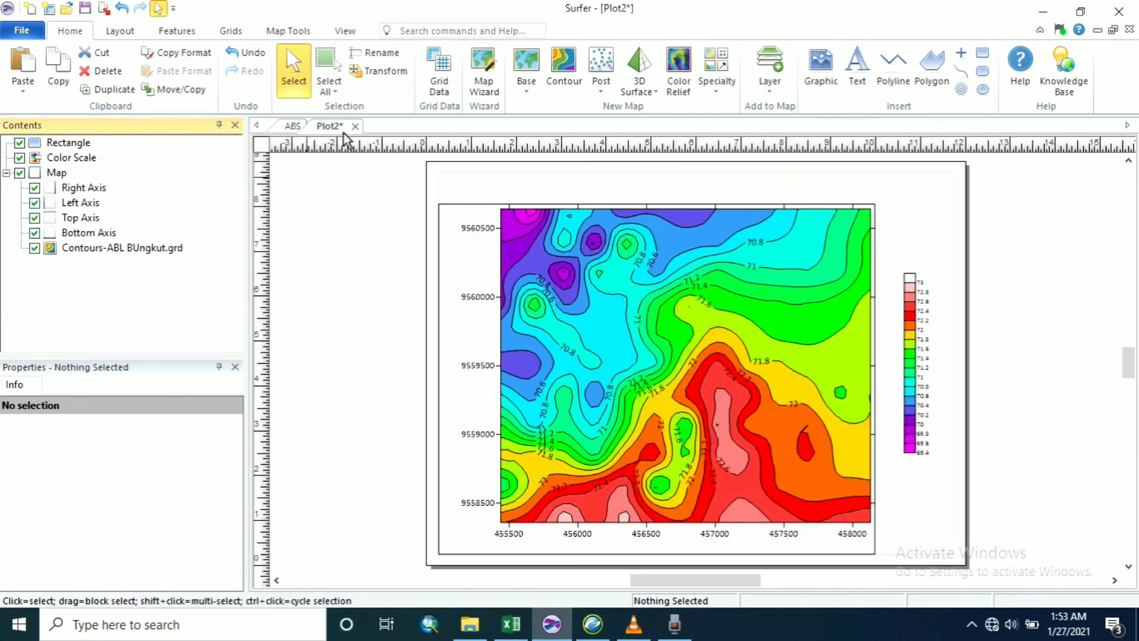
pyautogui.rightClick(348, 191)
pyautogui.click(376, 218)
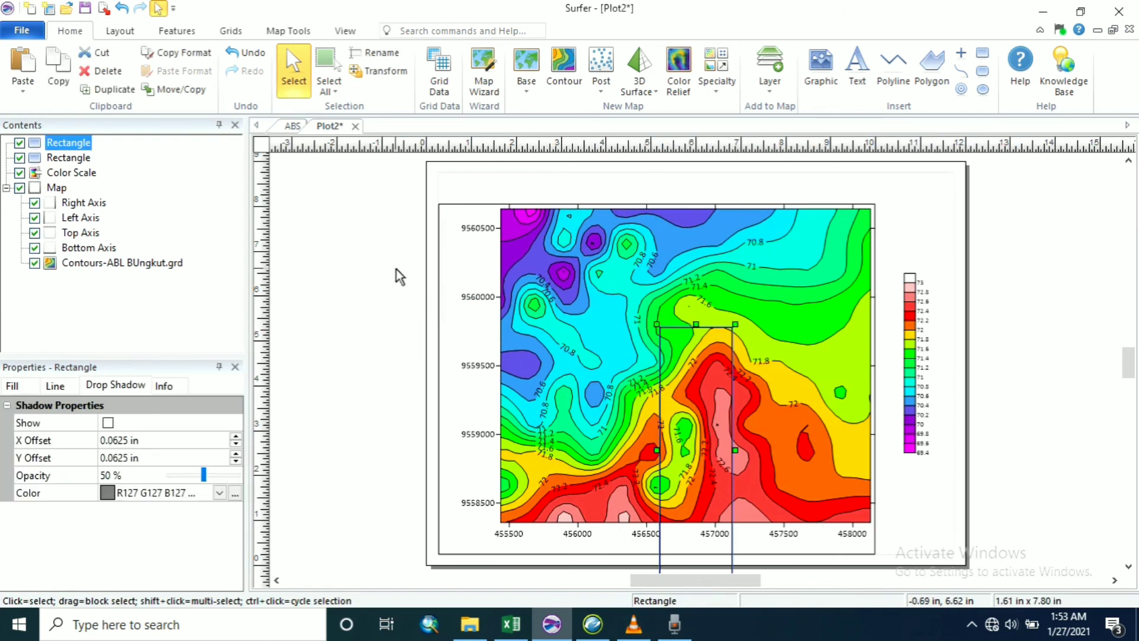
pyautogui.moveTo(693, 376); pyautogui.dragTo(918, 254)
pyautogui.click(1042, 247)
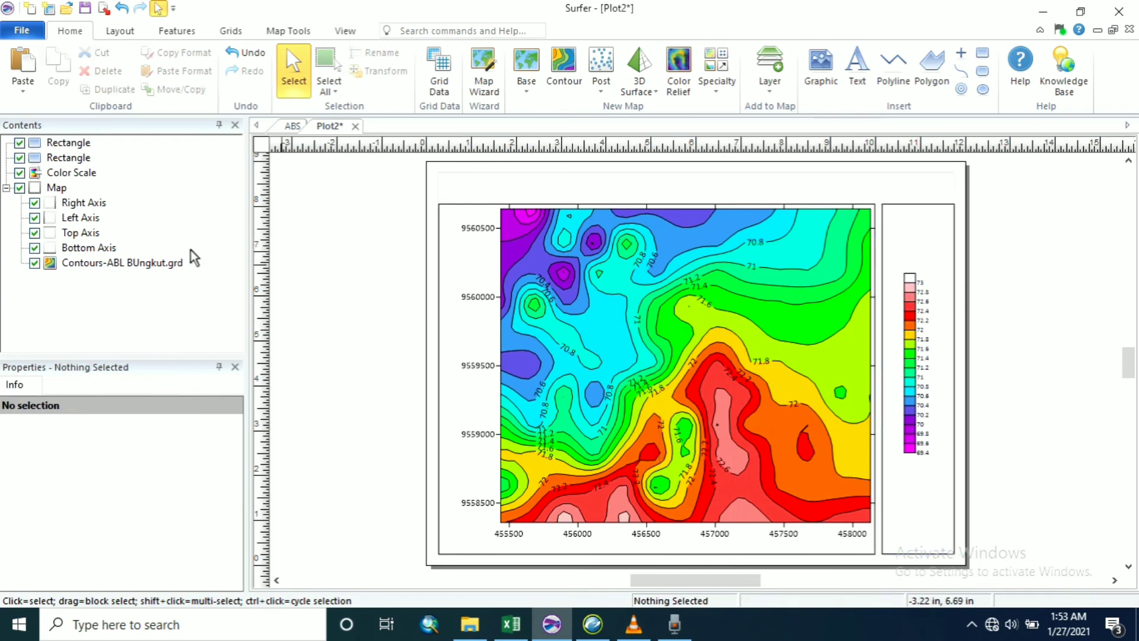
# Move the color scale out of its frame to the empty area beyond the page's right edge
pyautogui.click(78, 173)
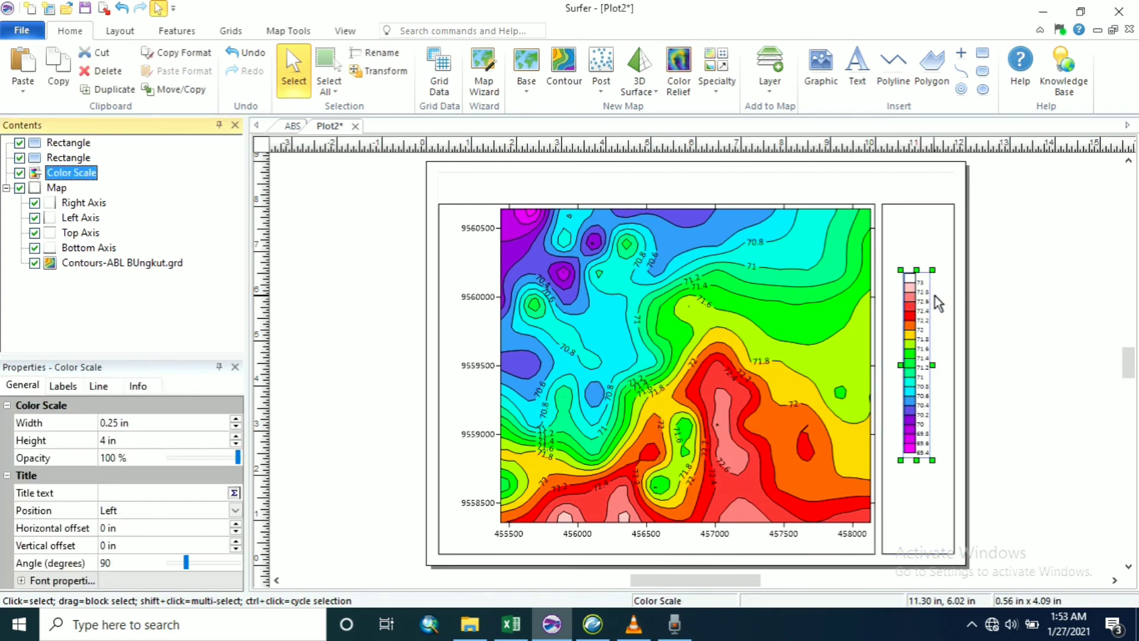
pyautogui.moveTo(919, 301); pyautogui.dragTo(1001, 273)
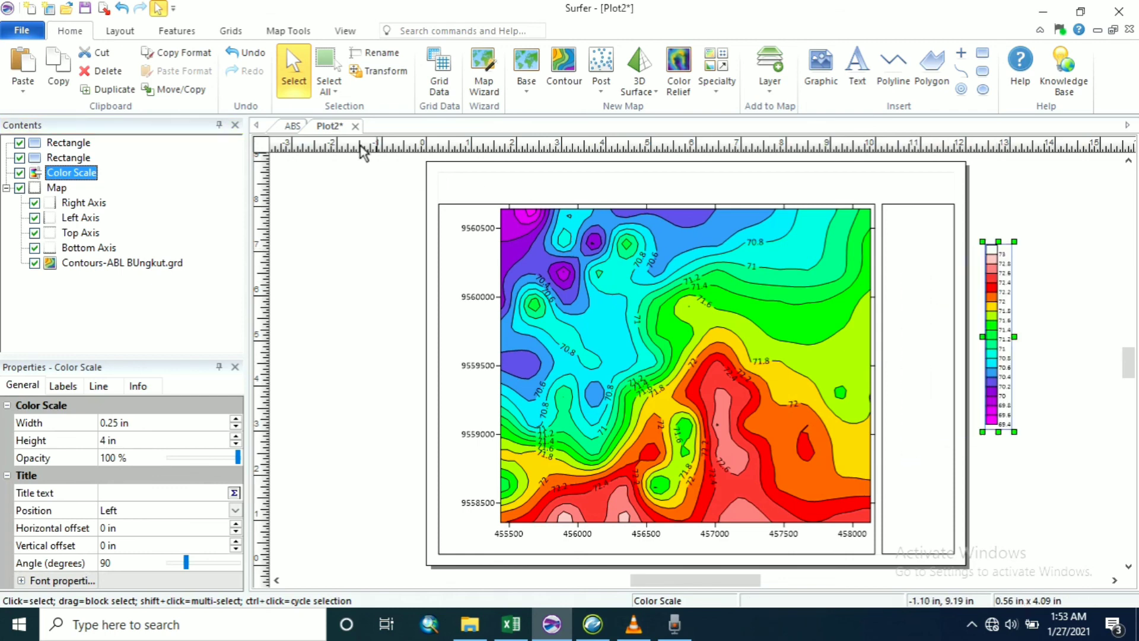
pyautogui.click(291, 127)
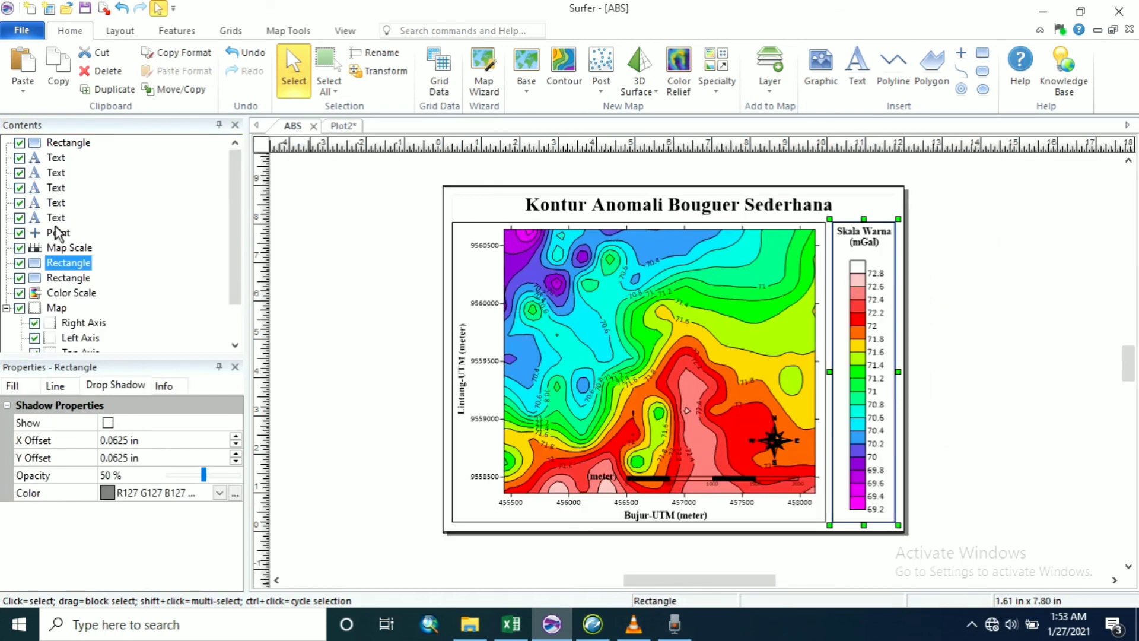
pyautogui.click(341, 126)
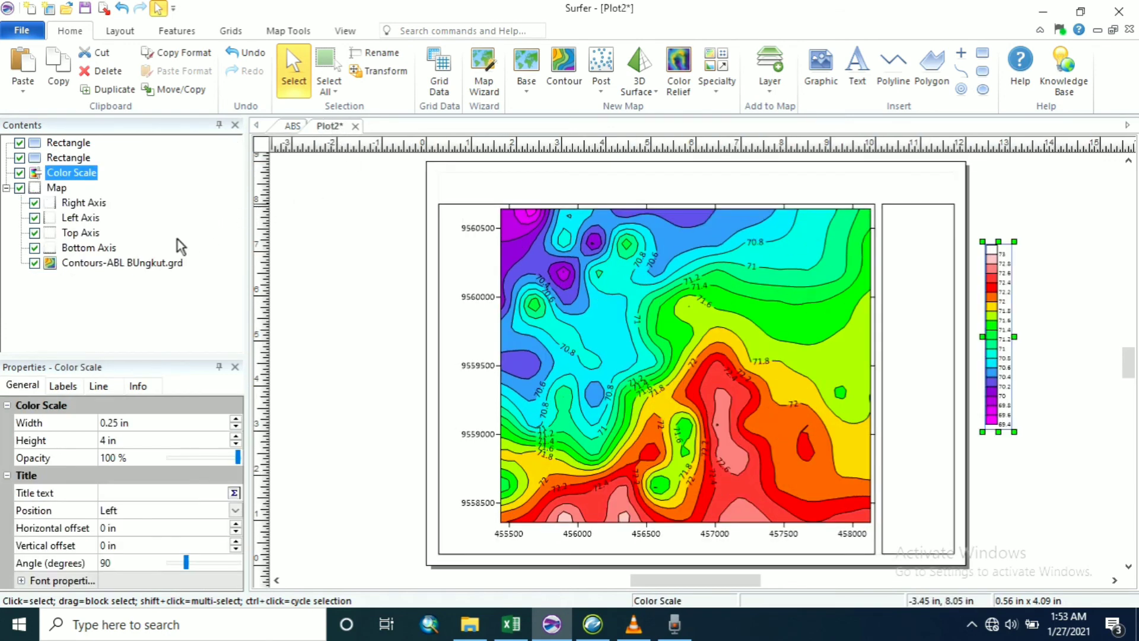
# Add a scale bar to the ABL contour map
pyautogui.click(105, 262)
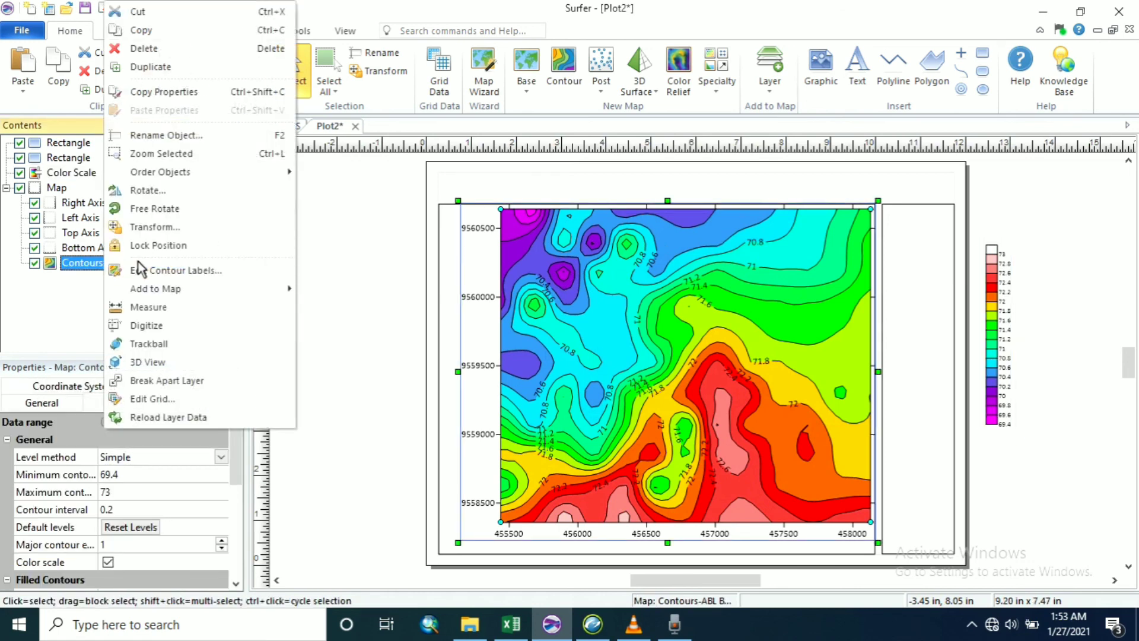
pyautogui.moveTo(193, 291)
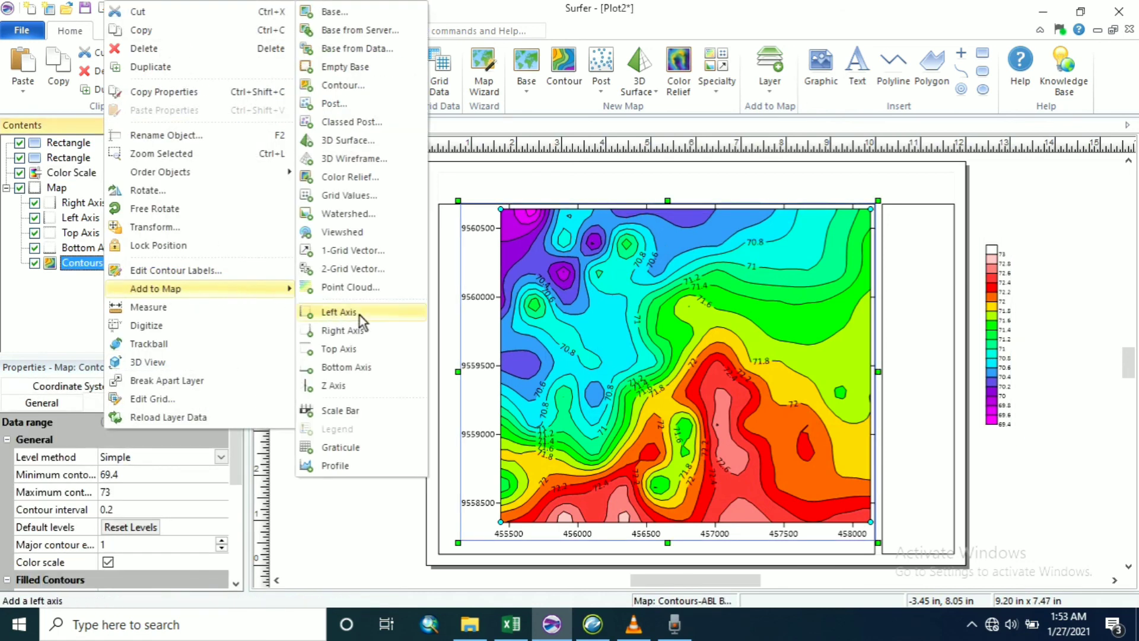
pyautogui.click(355, 404)
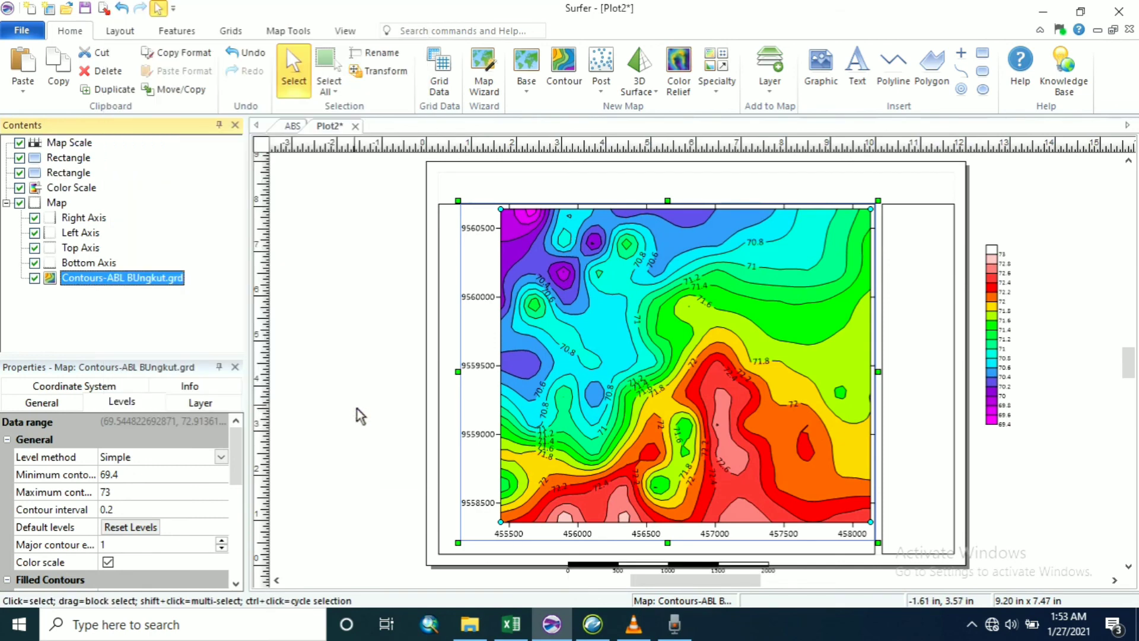
# Move the map scale bar from below the page onto the lower-right part of the ABL contour map
pyautogui.click(580, 562)
pyautogui.moveTo(583, 551); pyautogui.dragTo(668, 498)
pyautogui.click(1051, 461)
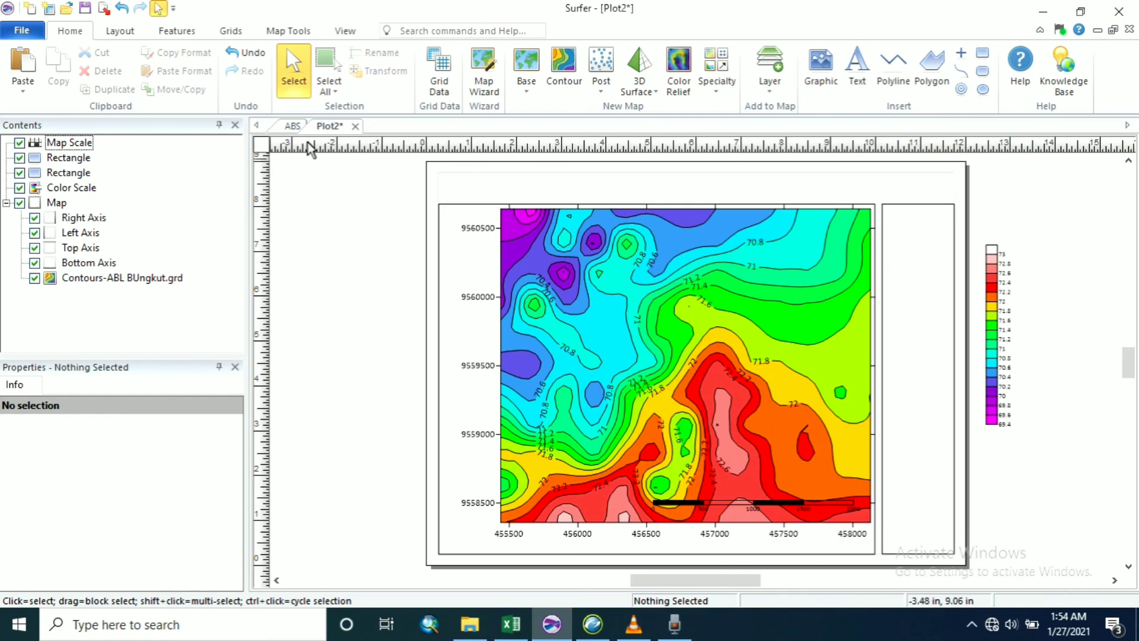
# Copy the north arrow from the ABS plot into Plot2 and place it above the scale bar in the map's lower-right corner
pyautogui.click(290, 127)
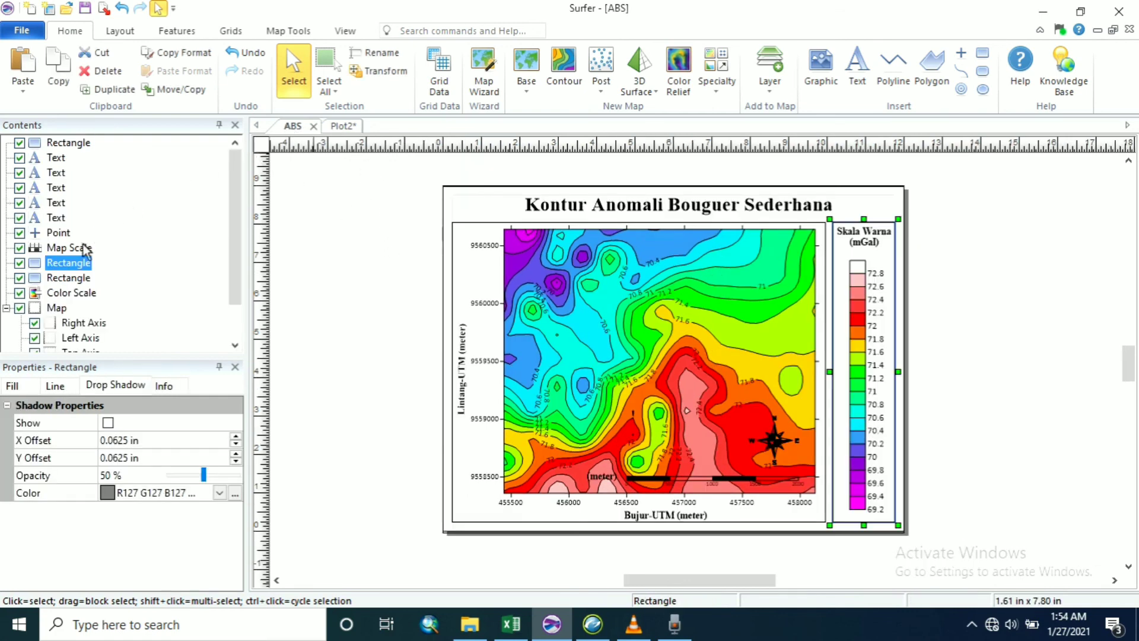
pyautogui.click(57, 234)
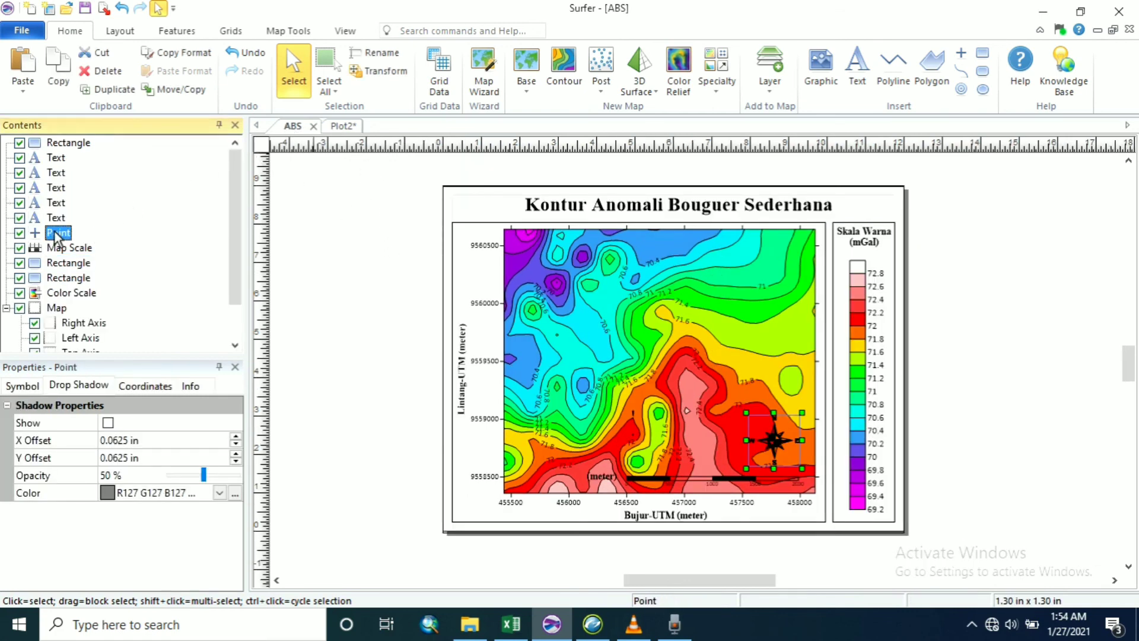
pyautogui.rightClick(58, 236)
pyautogui.click(94, 260)
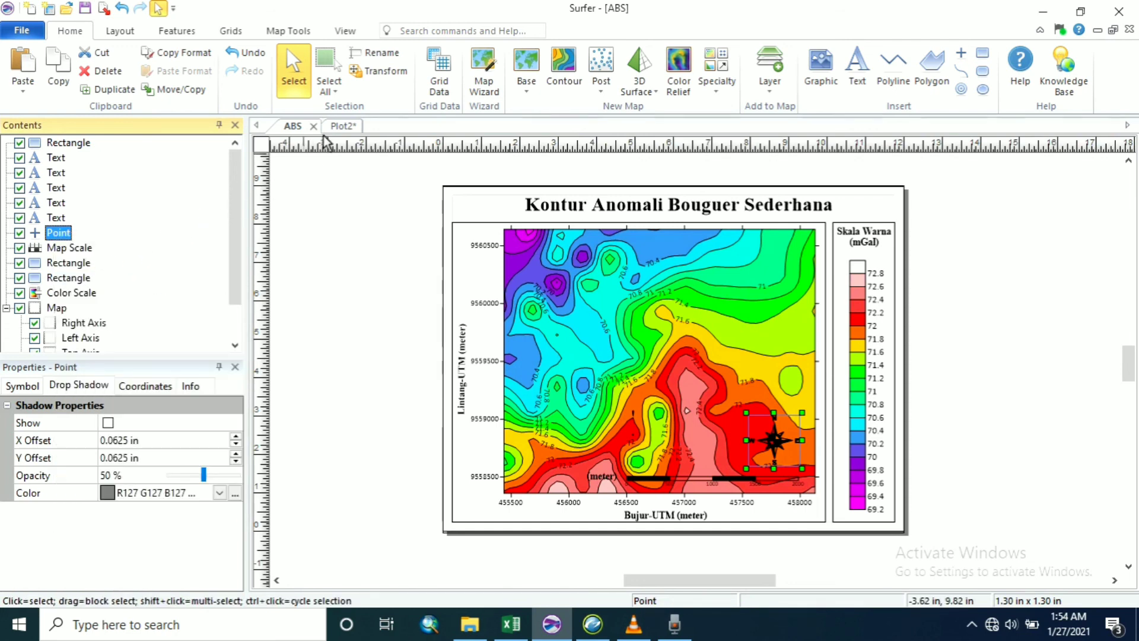
pyautogui.click(342, 126)
pyautogui.rightClick(344, 183)
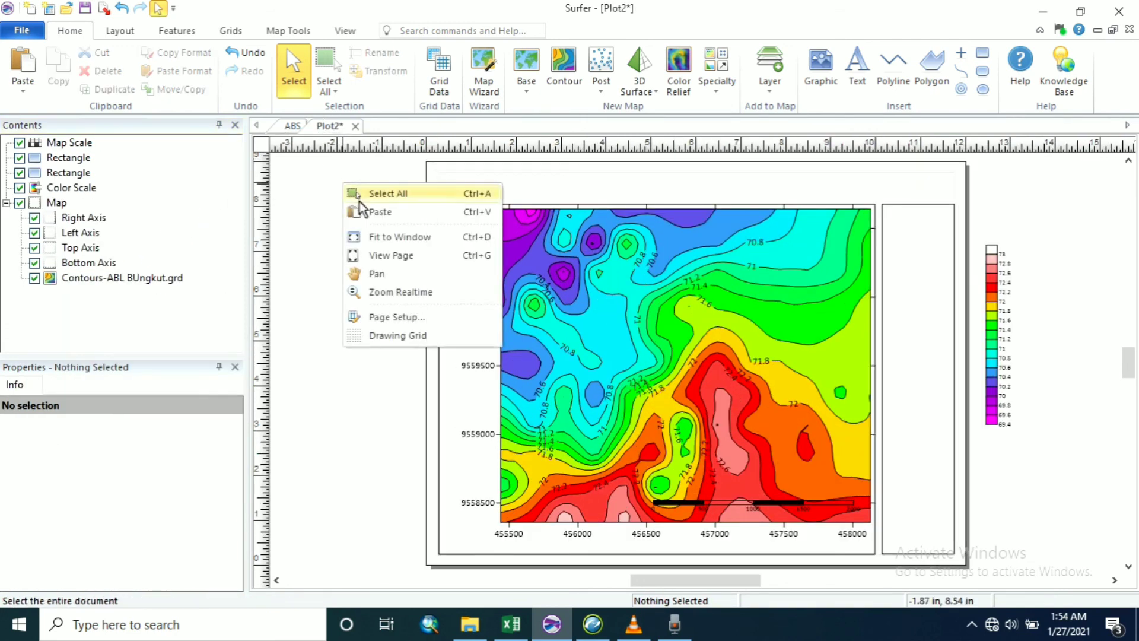
pyautogui.click(363, 211)
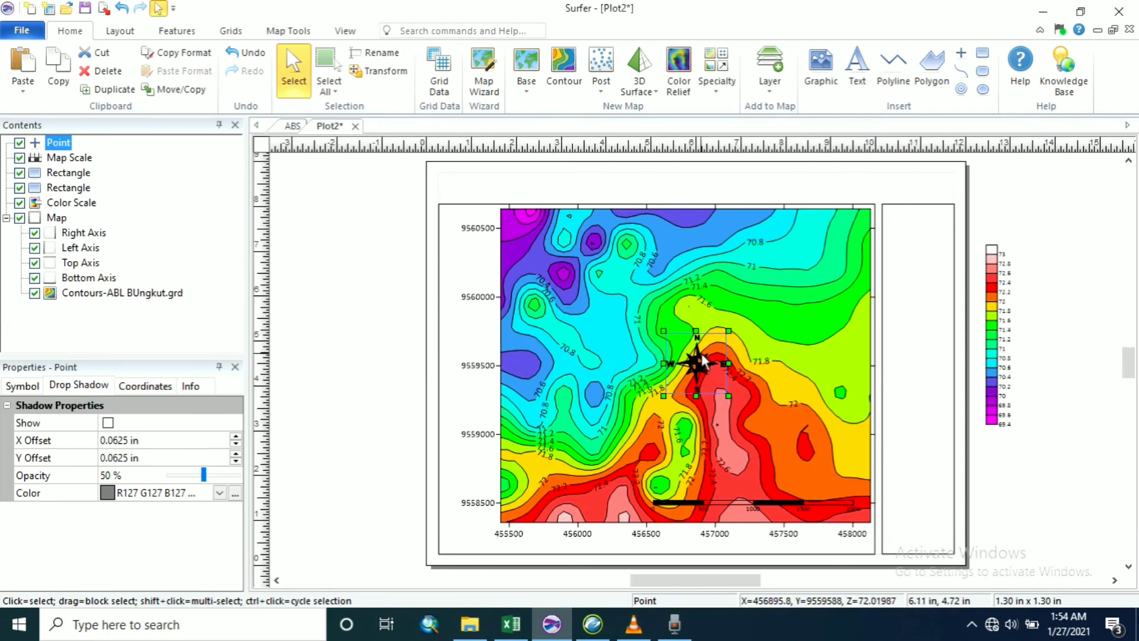
pyautogui.moveTo(701, 356); pyautogui.dragTo(832, 456)
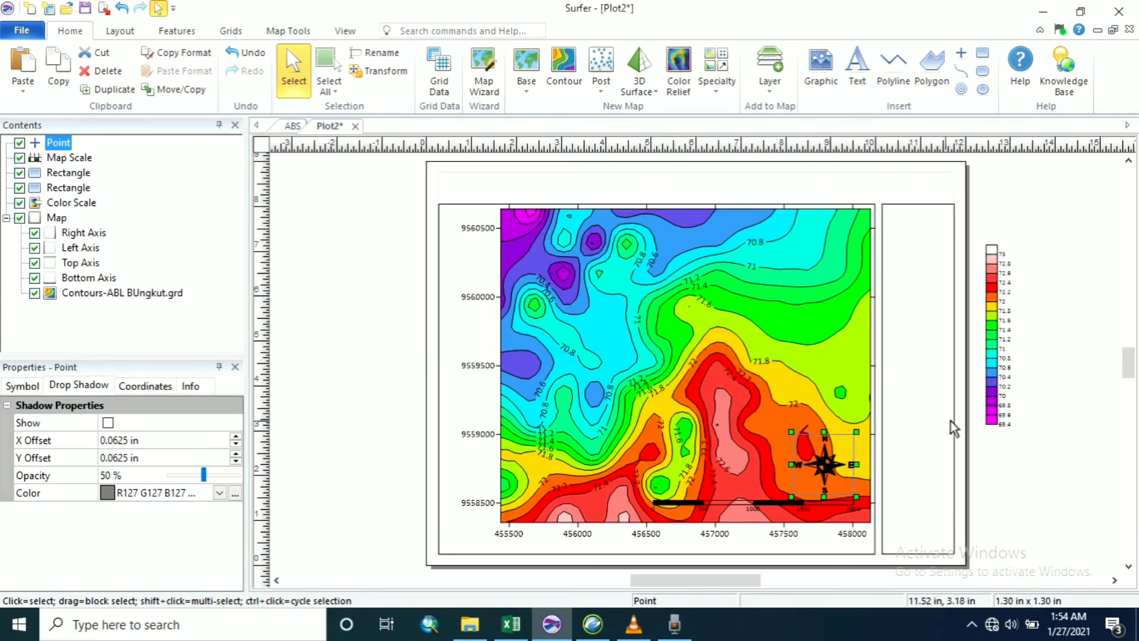
pyautogui.click(1002, 455)
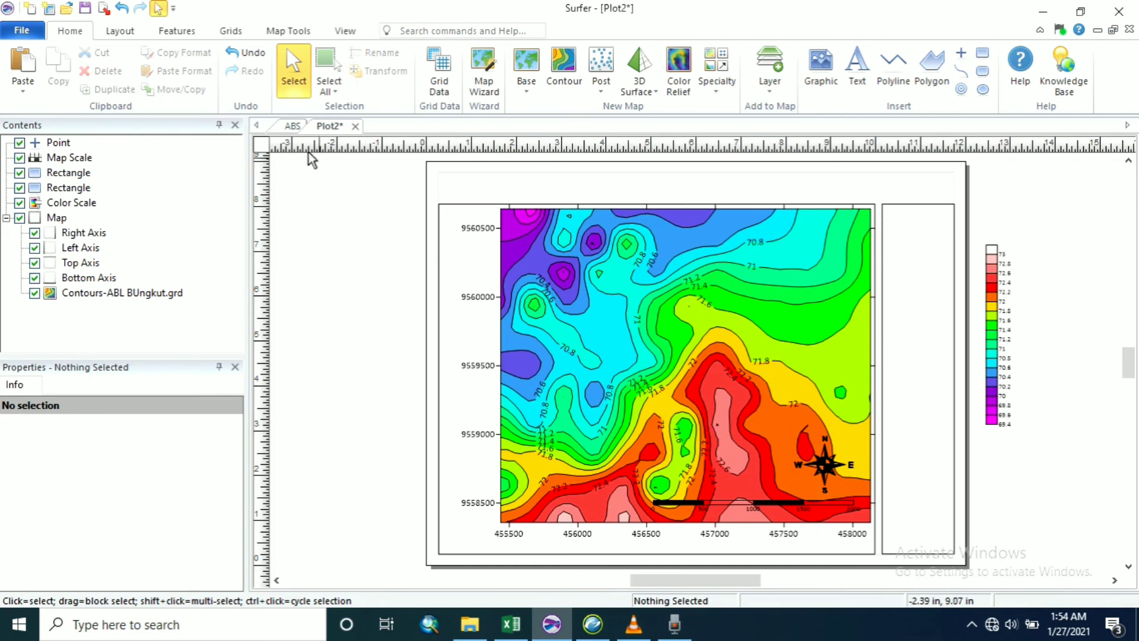
# Copy the vertical "Lintang-UTM (meter)" label from the ABS plot into Plot2 and place it beside the map's left axis
pyautogui.click(289, 127)
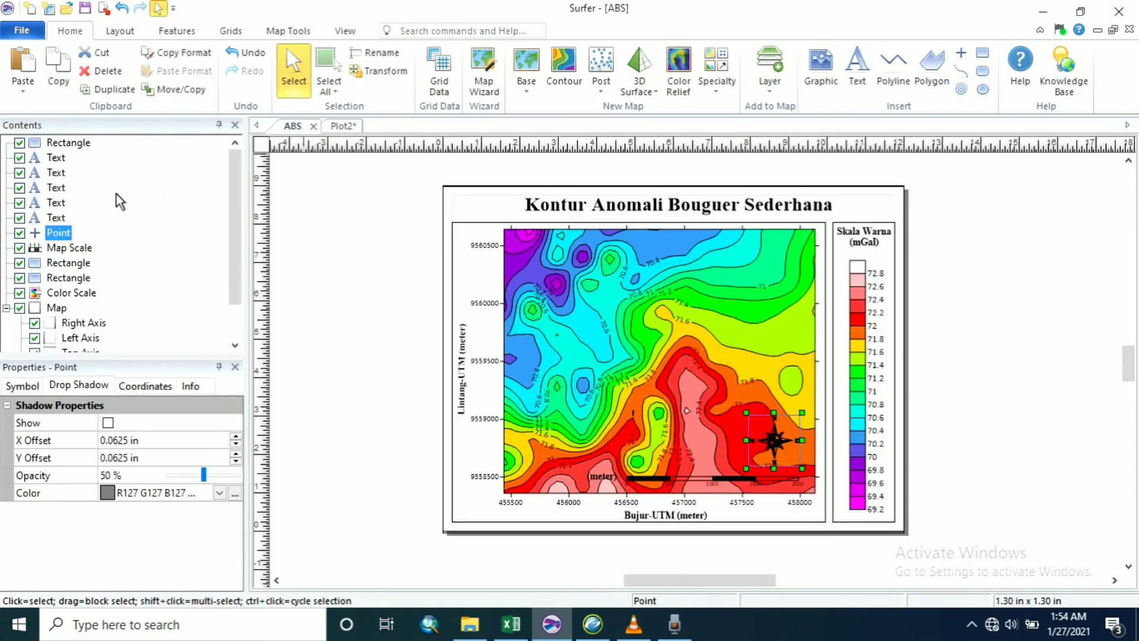
pyautogui.click(56, 219)
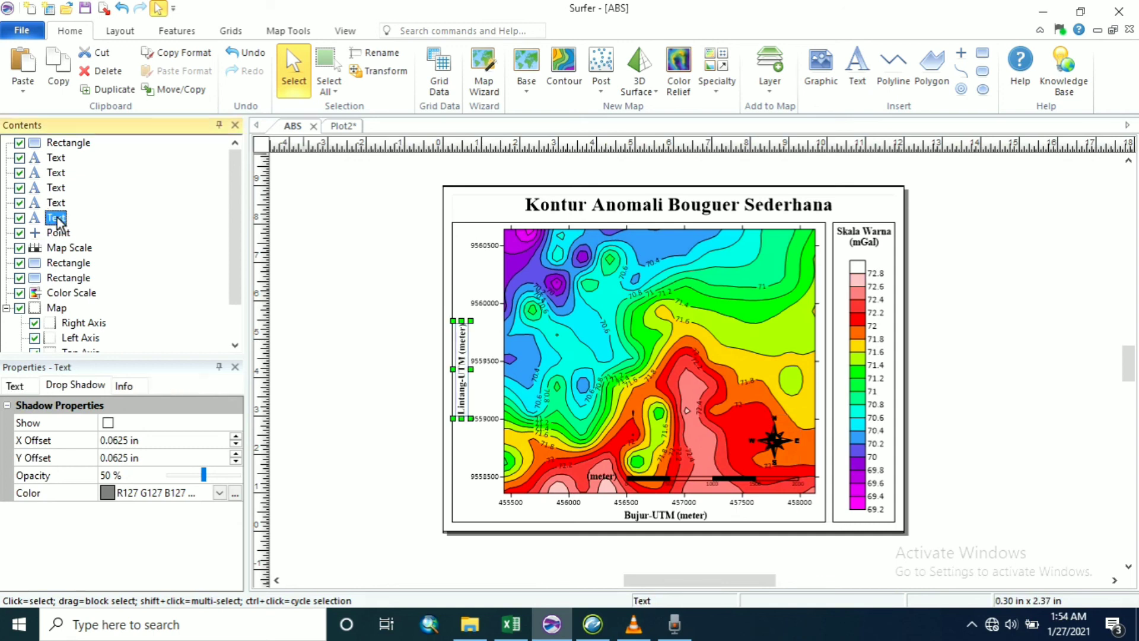
pyautogui.rightClick(57, 218)
pyautogui.click(119, 246)
pyautogui.click(346, 125)
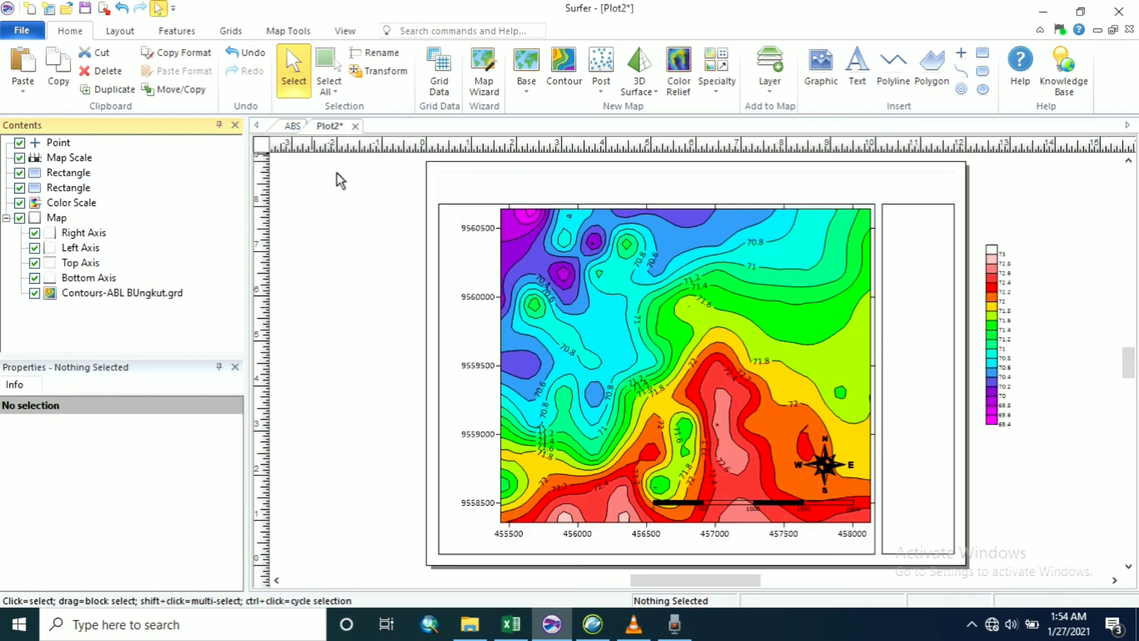
pyautogui.rightClick(319, 196)
pyautogui.click(362, 223)
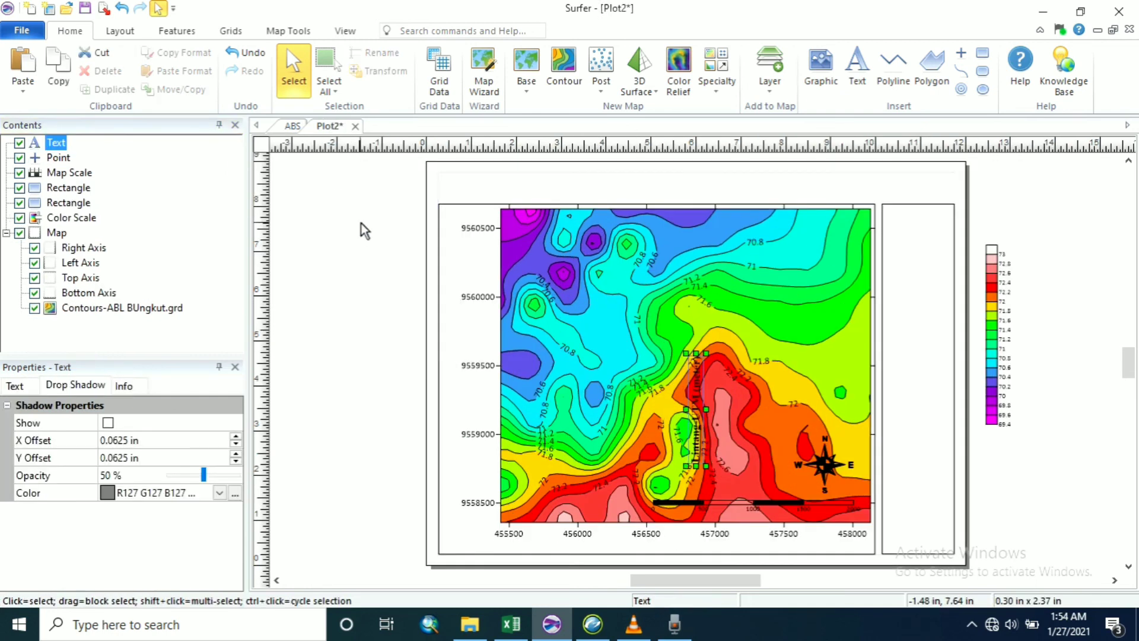
pyautogui.moveTo(696, 377); pyautogui.dragTo(449, 340)
pyautogui.click(1037, 269)
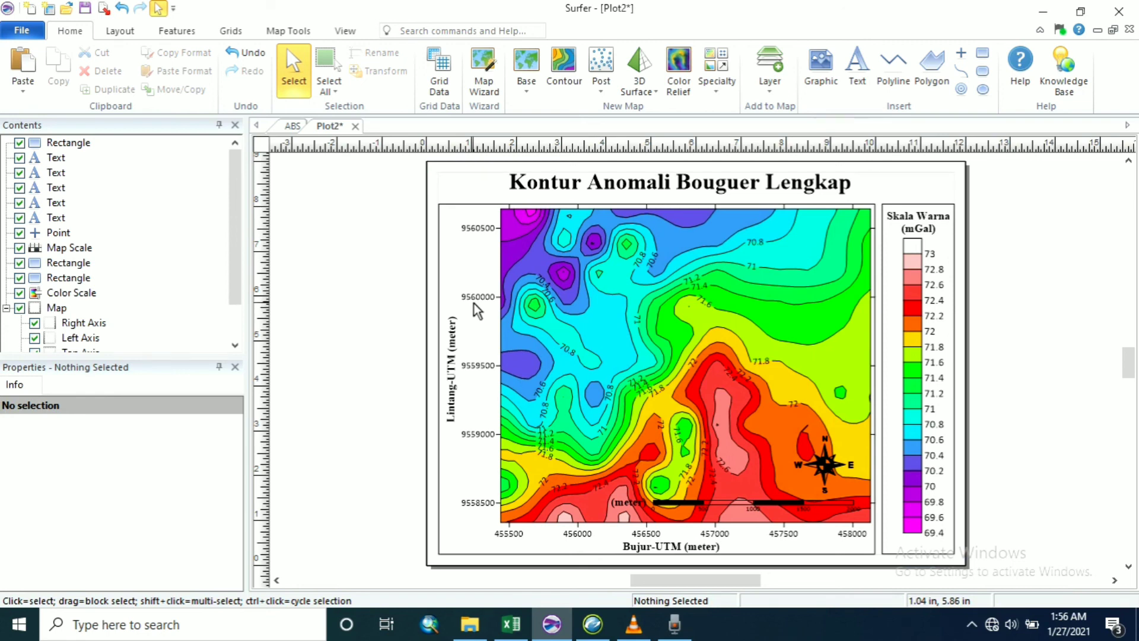
# Save the plot as a Surfer Plot named ABL in the Koreksi Terrain folder
pyautogui.hotkey('ctrl', 's')
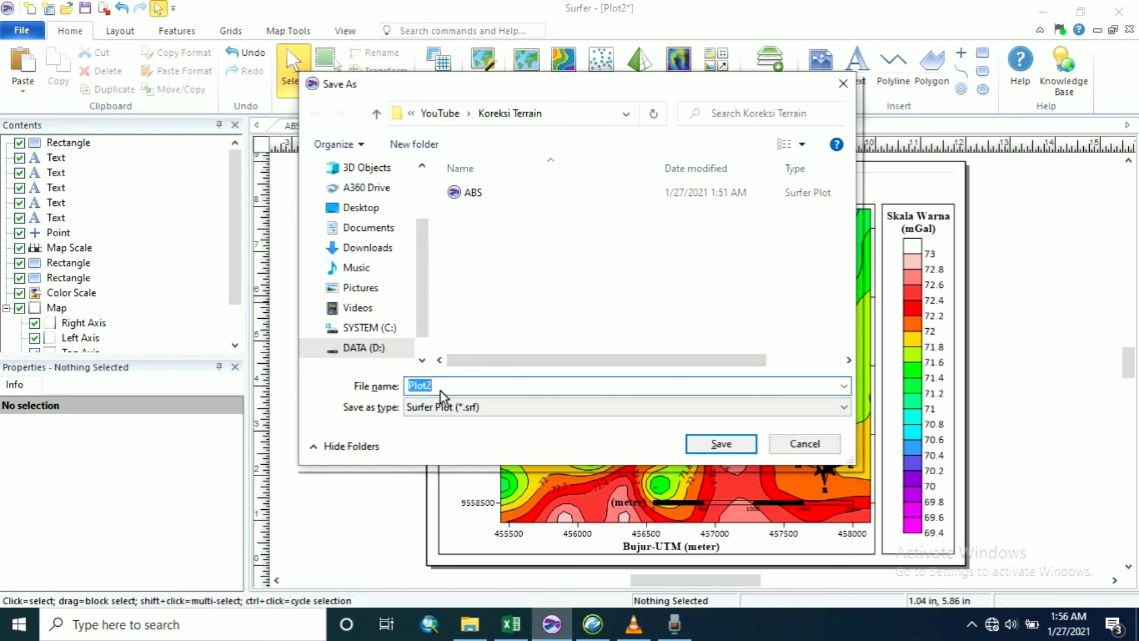
pyautogui.write('ABL')
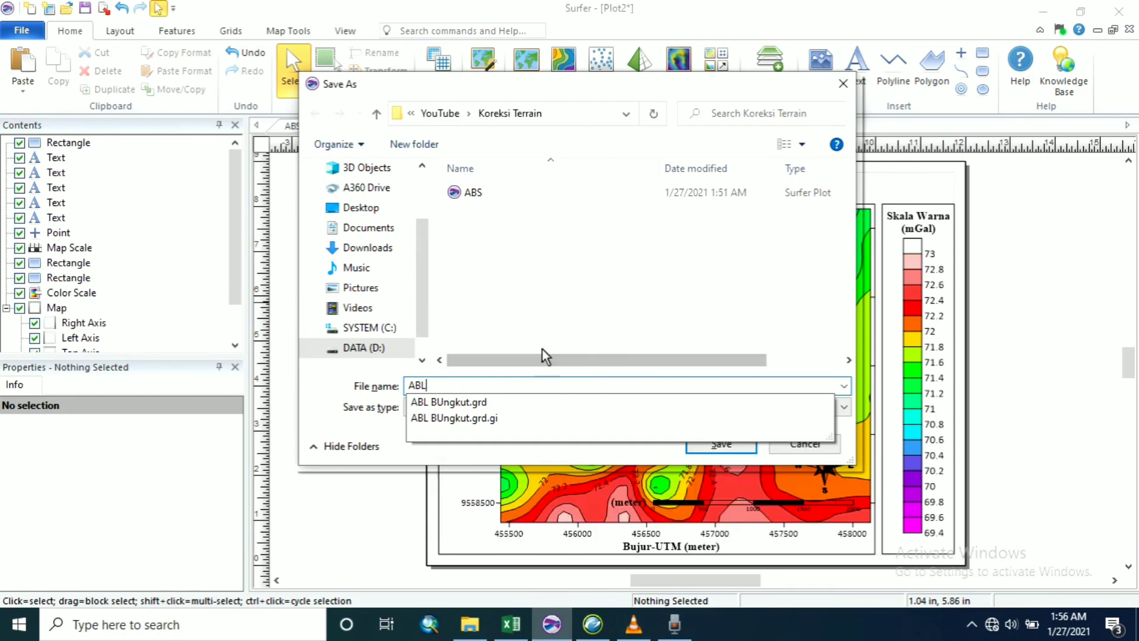
pyautogui.click(683, 307)
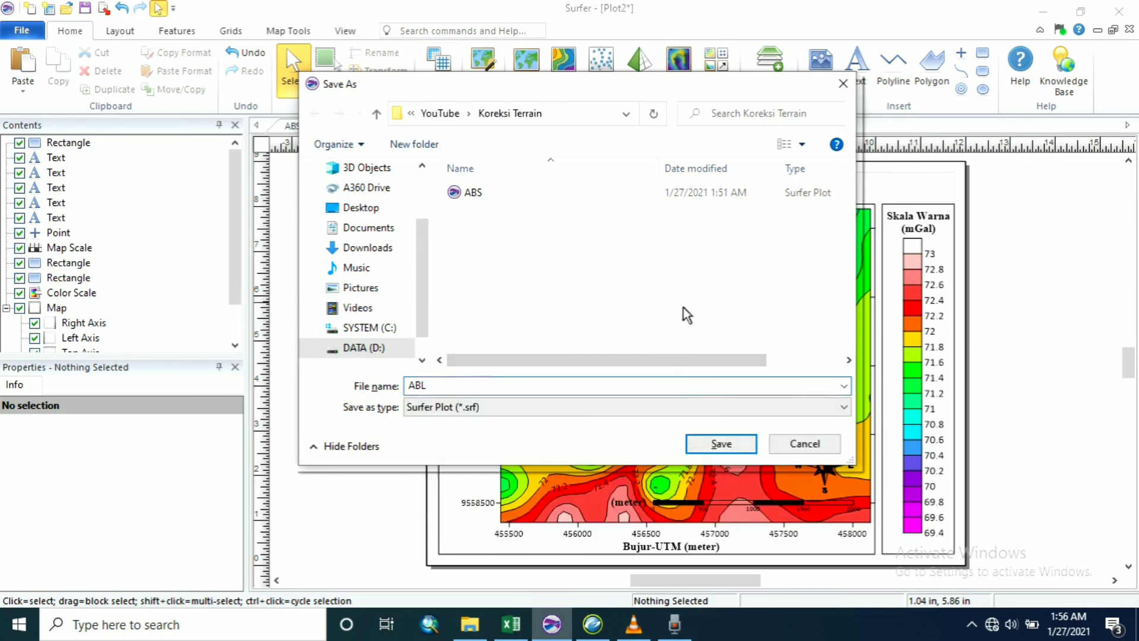
pyautogui.click(705, 451)
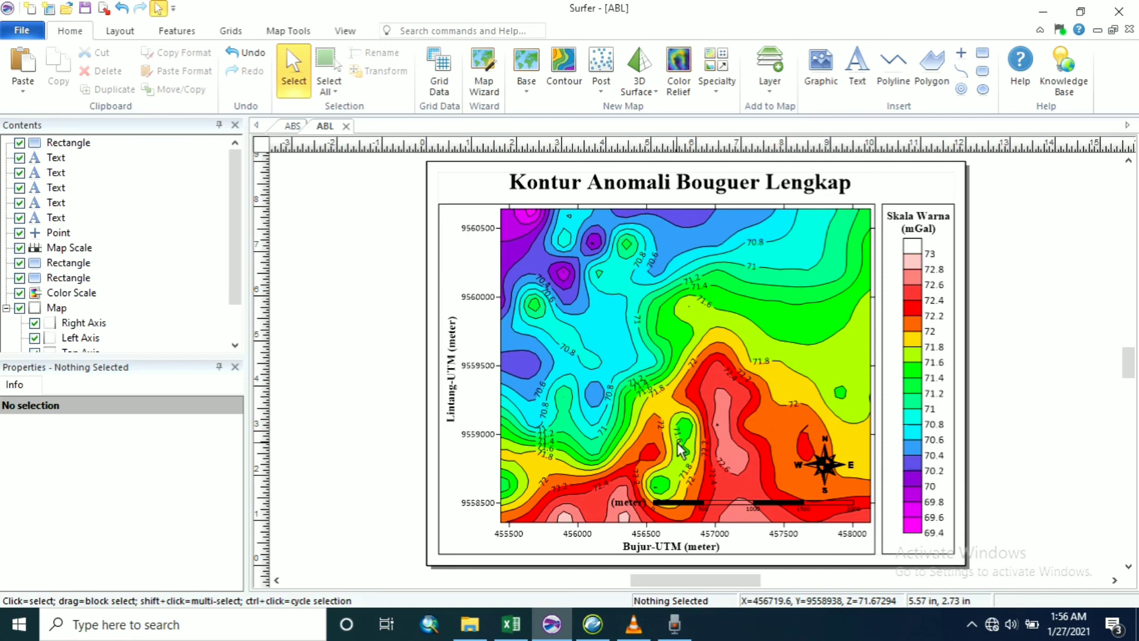
# Export the plot as a PNG image named ABL, keeping the default size and 32-bit color w/alpha depth
pyautogui.click(109, 4)
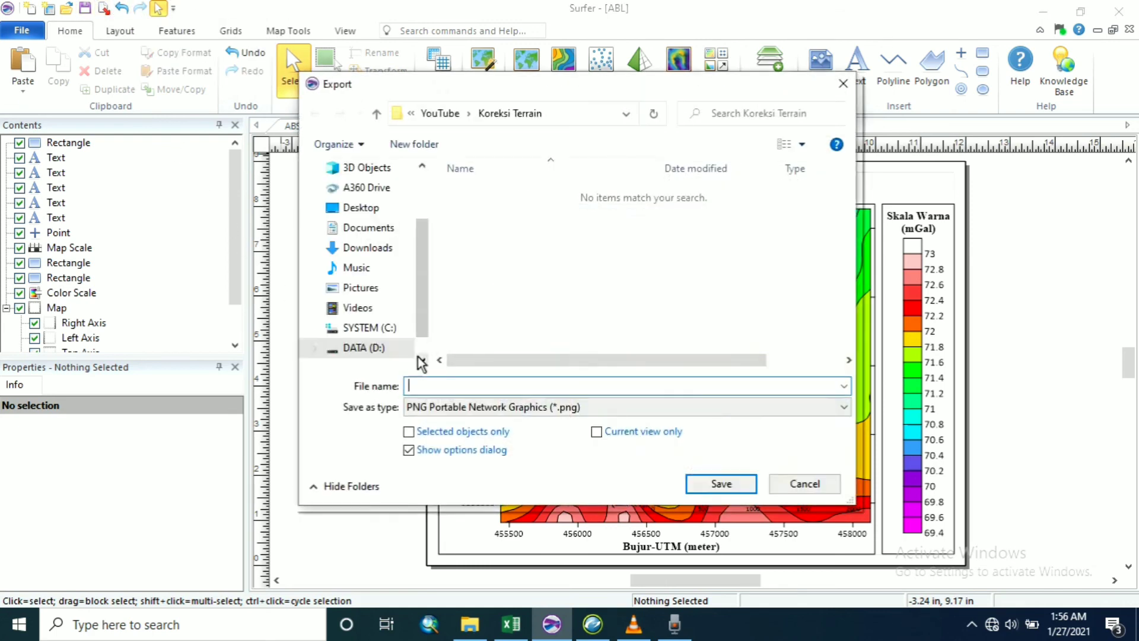
pyautogui.click(597, 412)
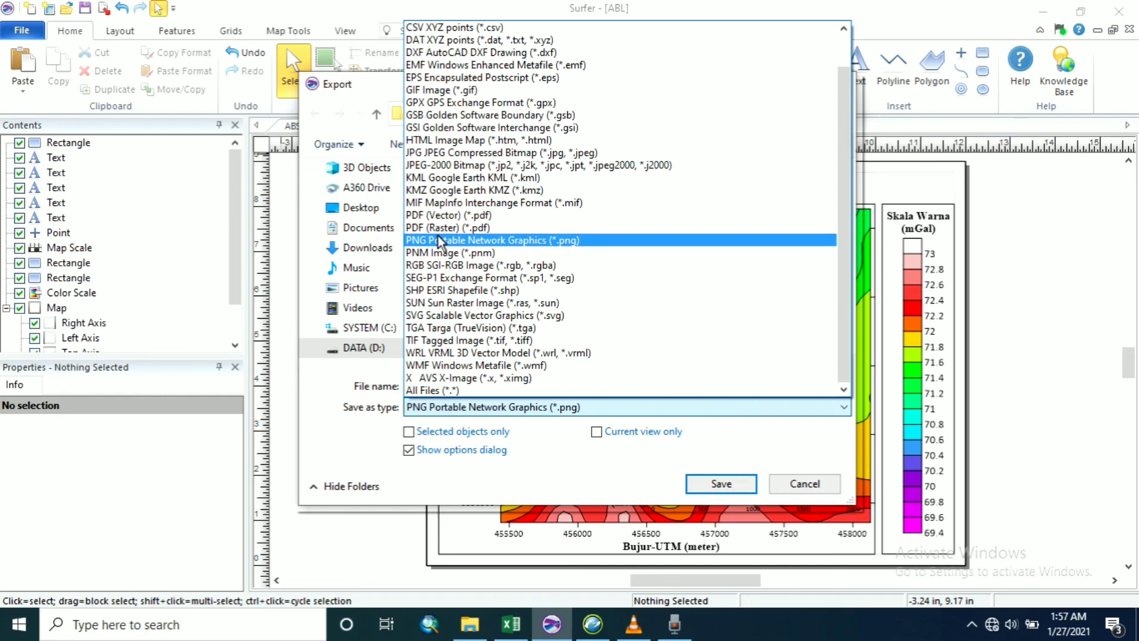
pyautogui.click(600, 242)
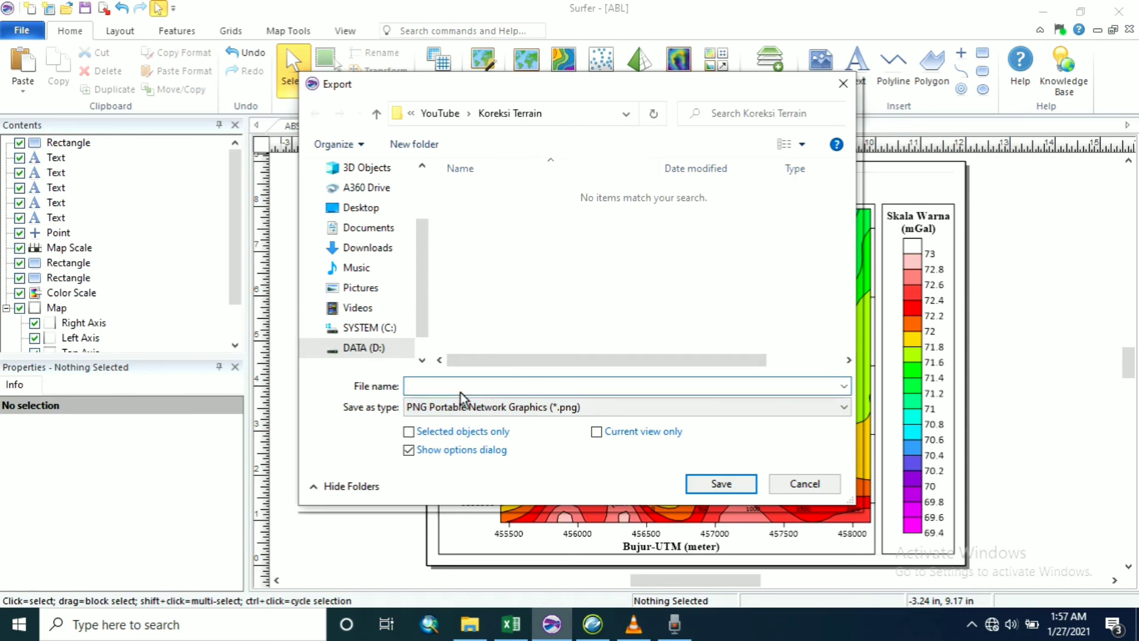
pyautogui.write('A')
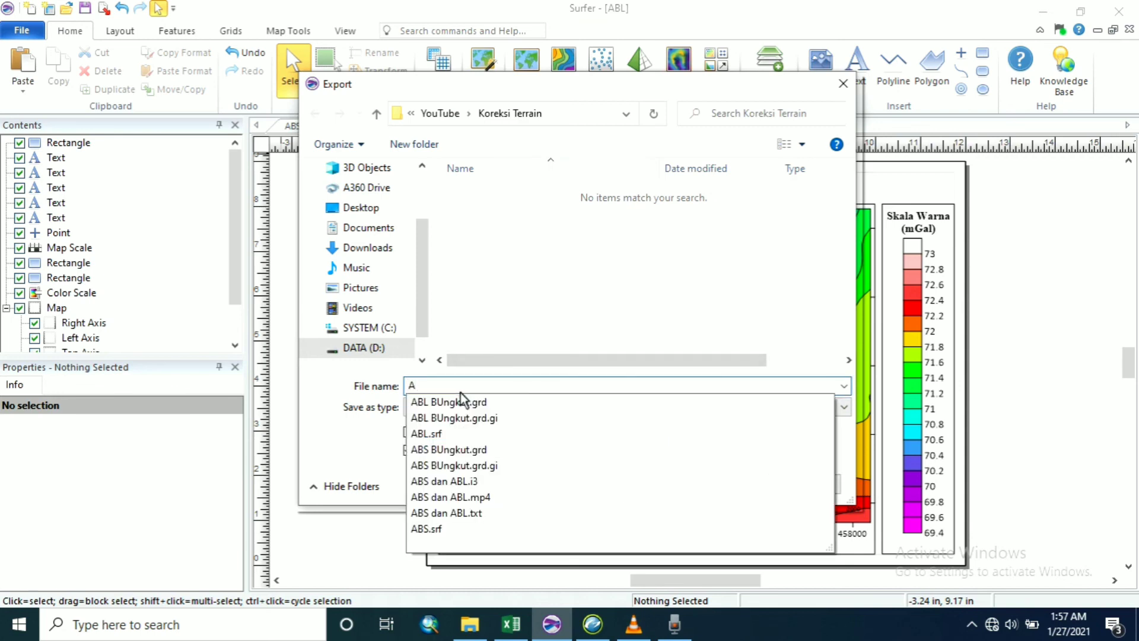
pyautogui.write('BL')
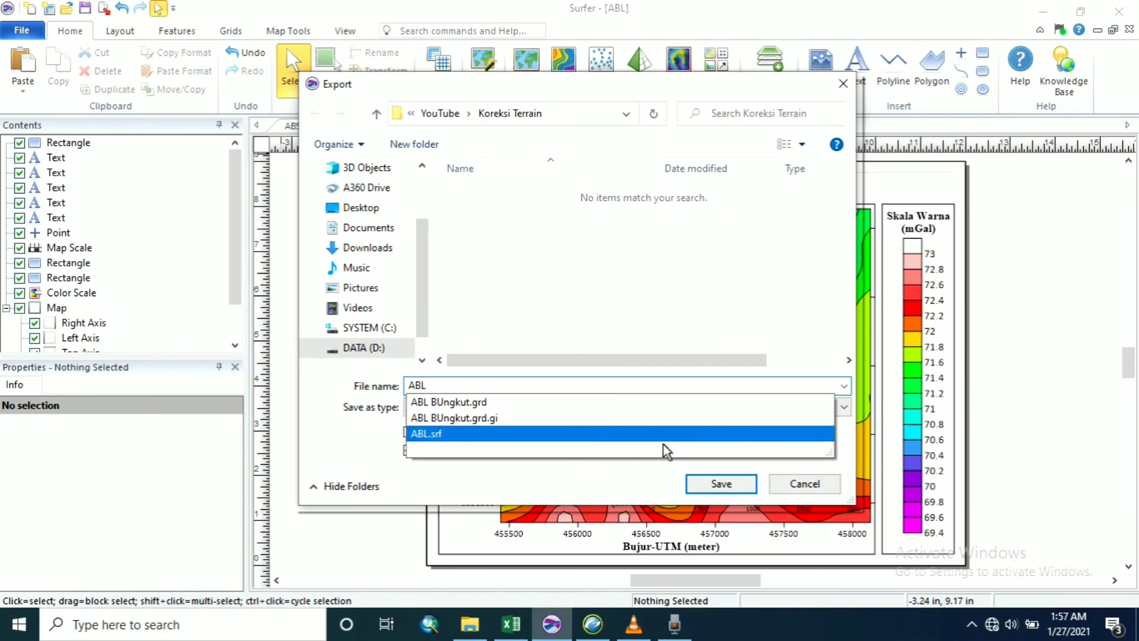
pyautogui.click(738, 484)
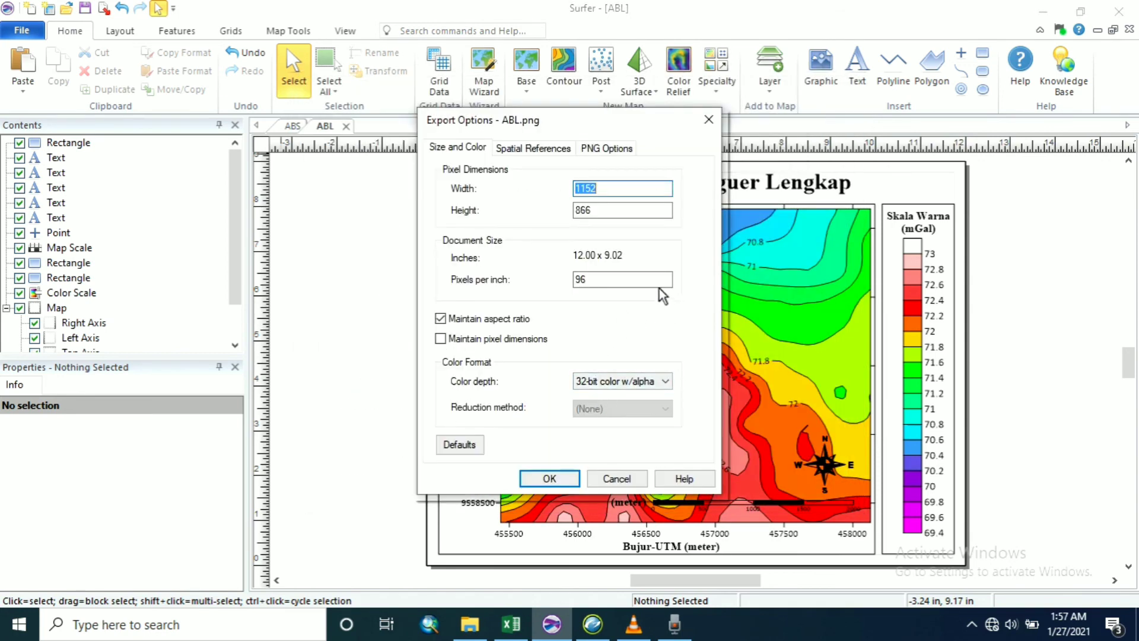
pyautogui.click(657, 384)
pyautogui.click(658, 384)
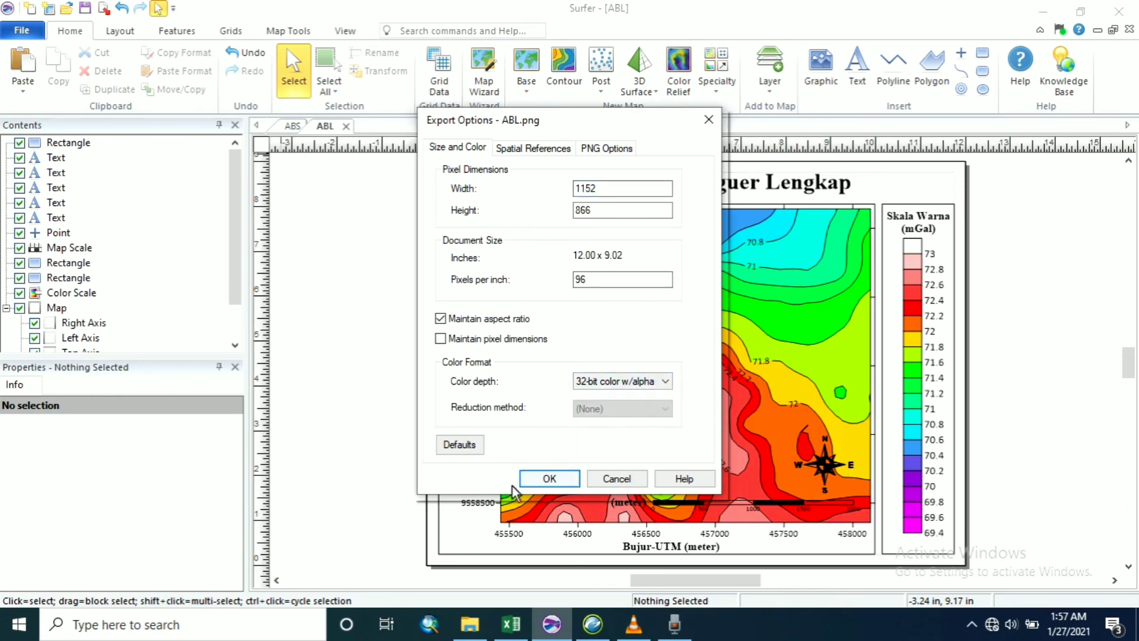
pyautogui.click(558, 483)
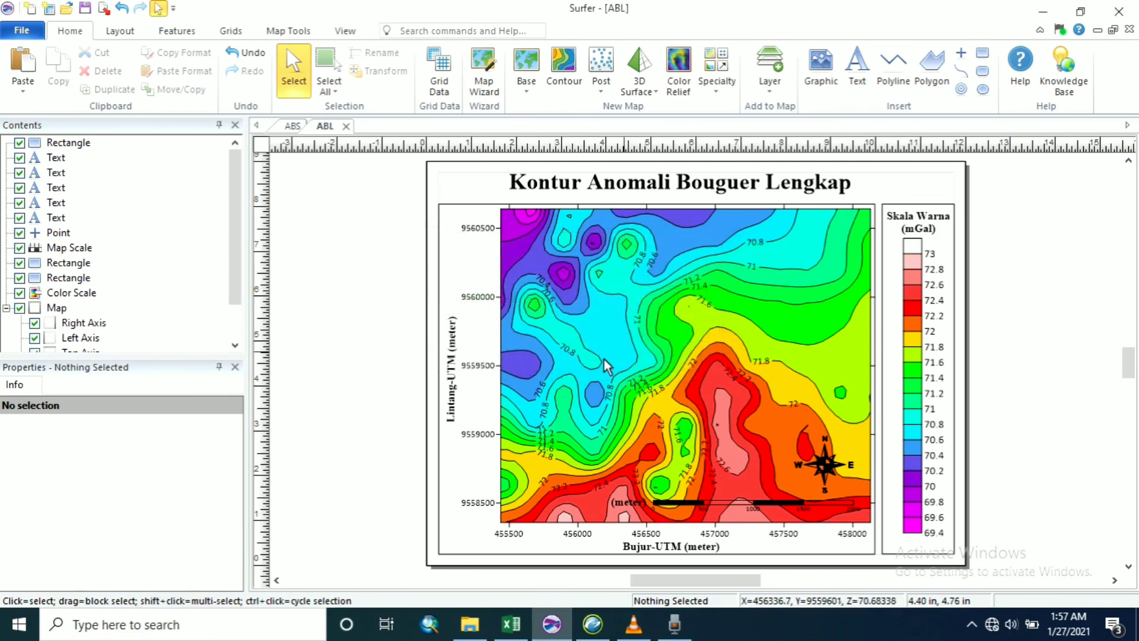
# Switch to File Explorer and open the exported ABL image in the Koreksi Terrain folder
pyautogui.moveTo(467, 634)
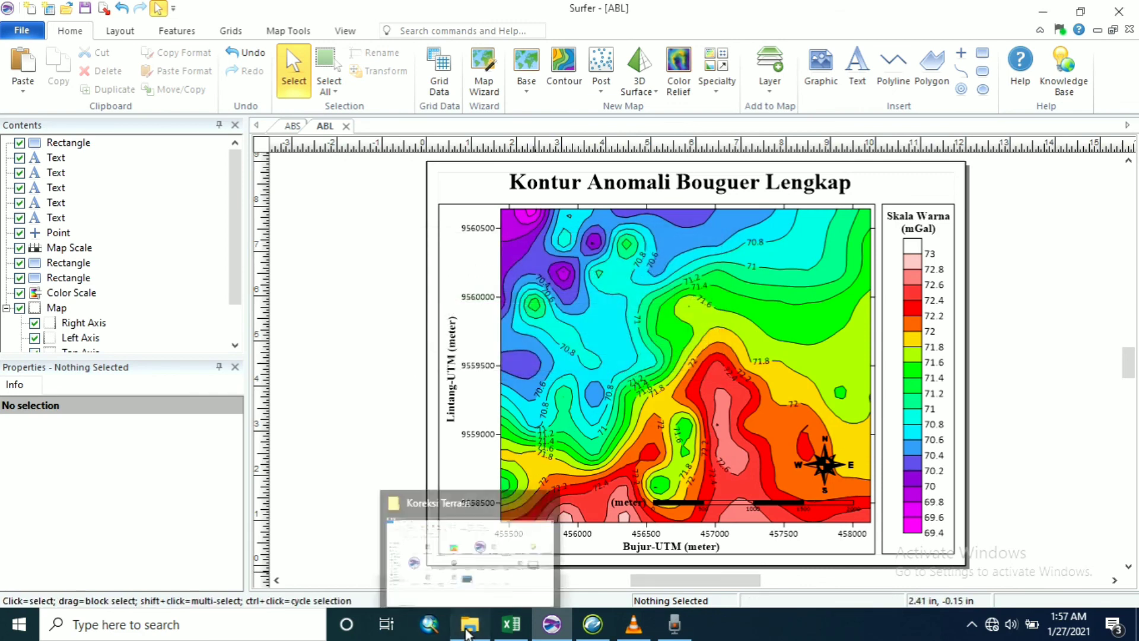
pyautogui.click(461, 546)
pyautogui.click(452, 197)
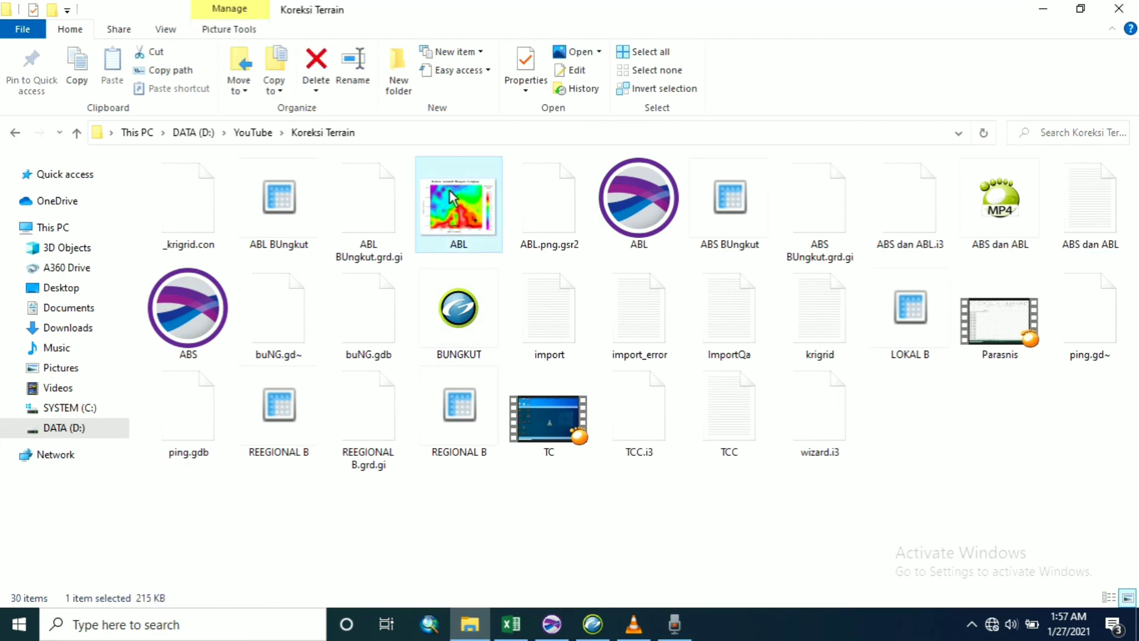
pyautogui.doubleClick(452, 197)
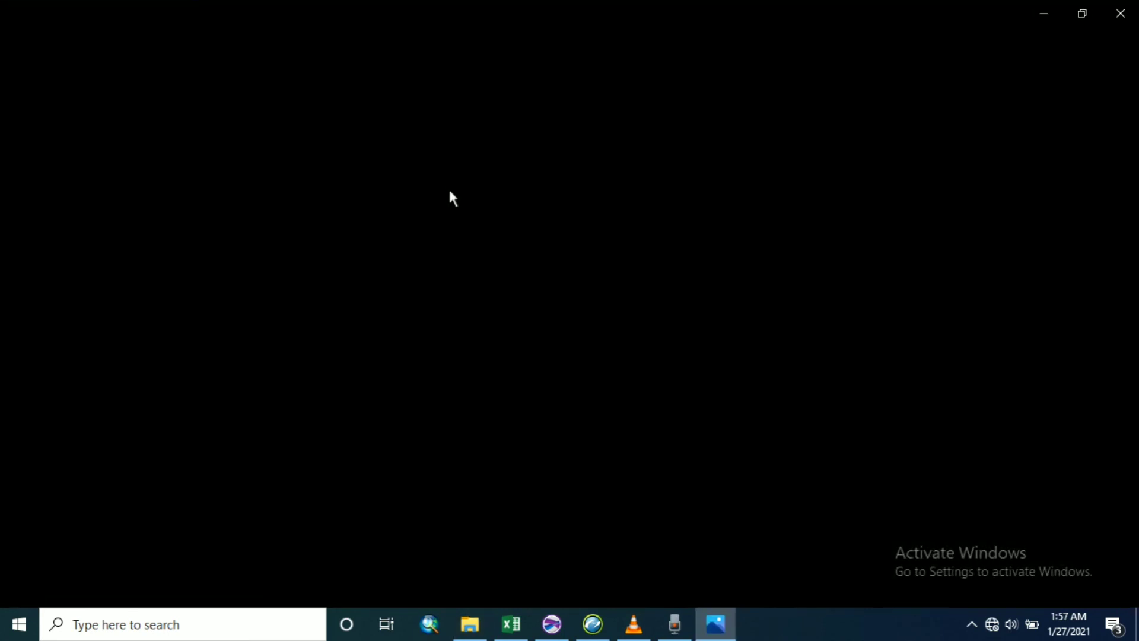